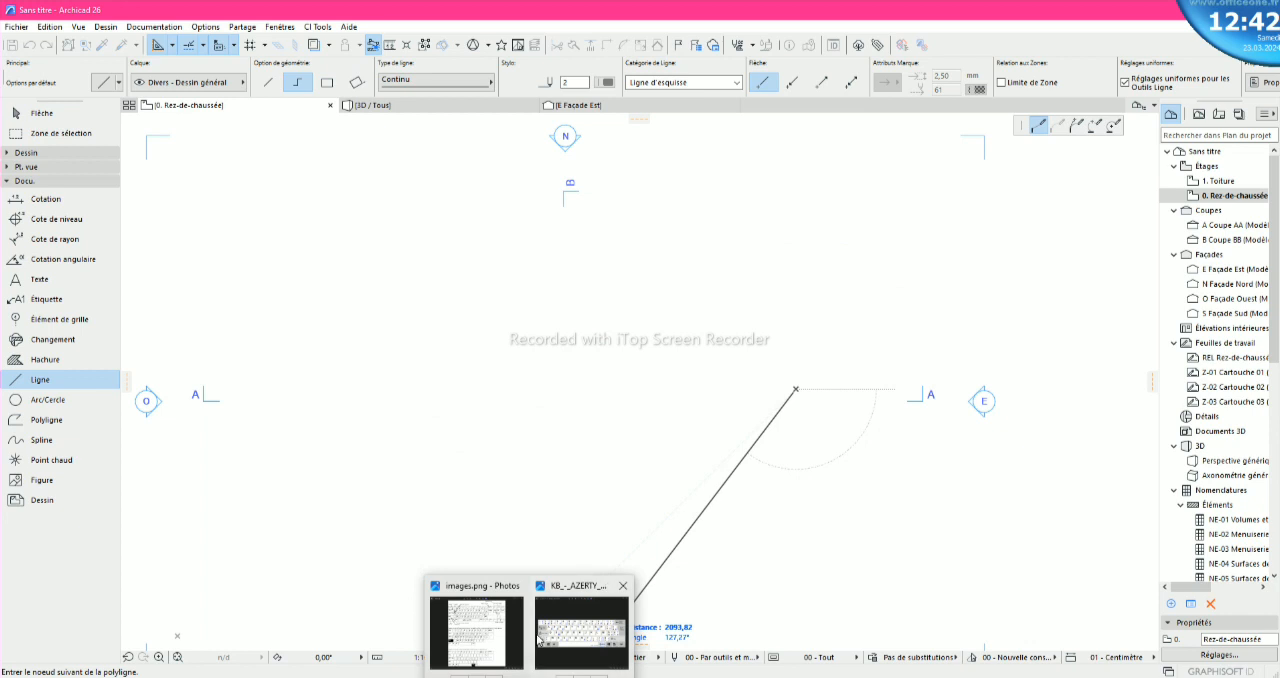
- Switch to images.png in Photos and examine the AZERTY keyboard diagrams, including the main keys and the Maj and AltGr layouts
click(500, 645)
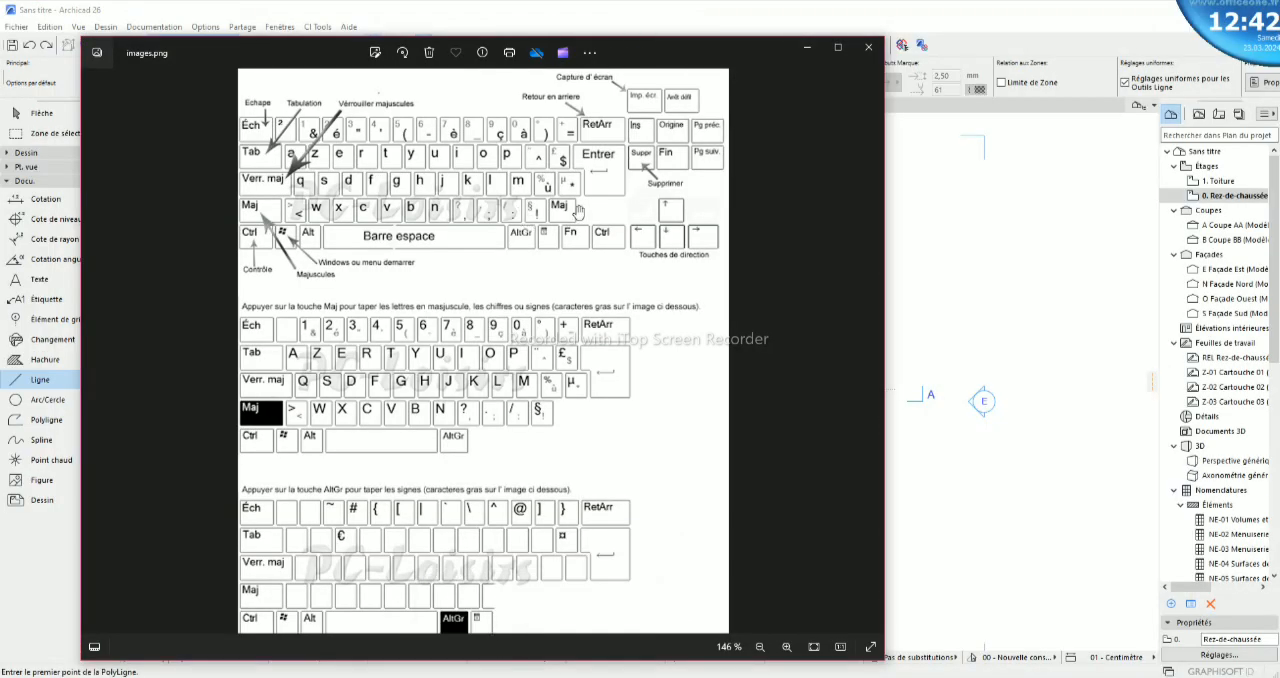
scroll(245, 227, up, 1)
scroll(245, 227, up, 2)
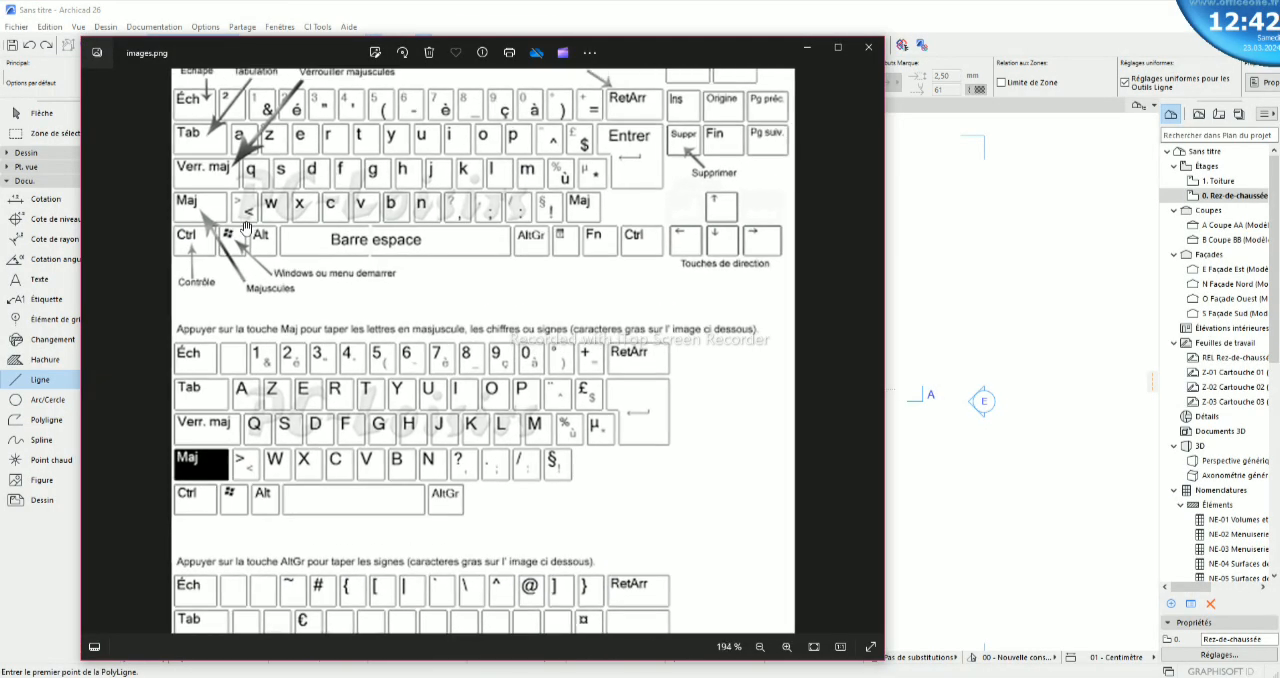
drag(250, 232, 356, 273)
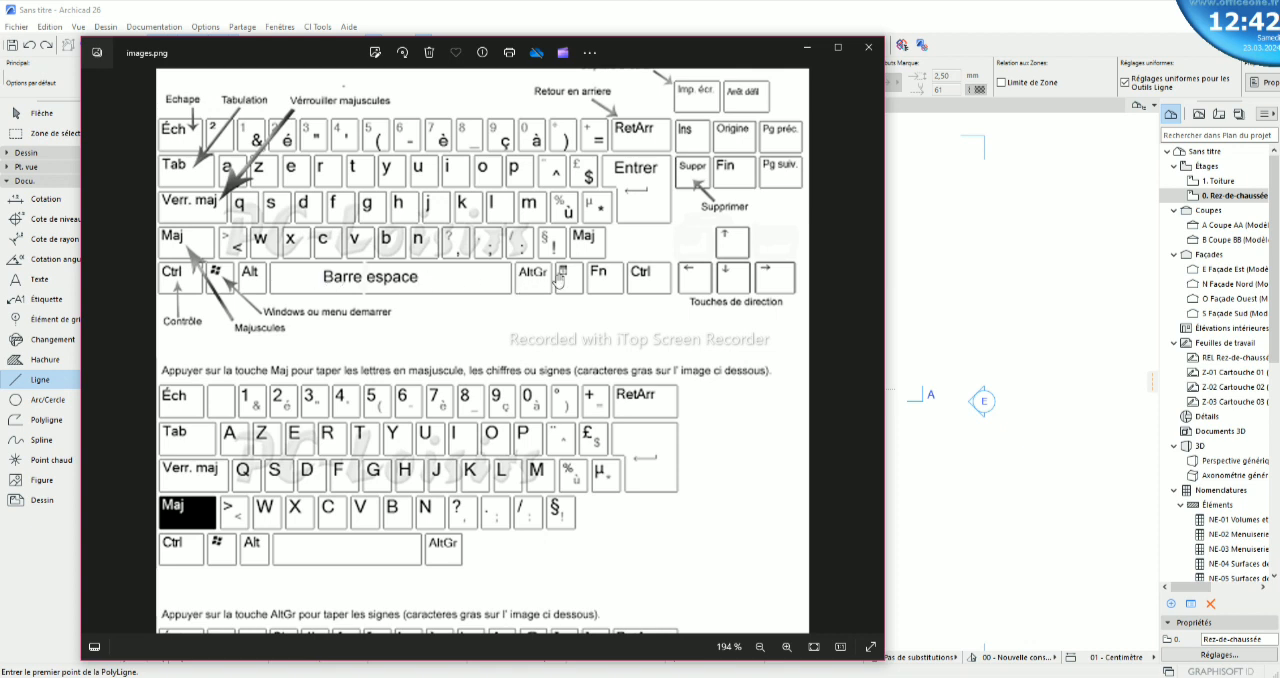
scroll(413, 344, down, 2)
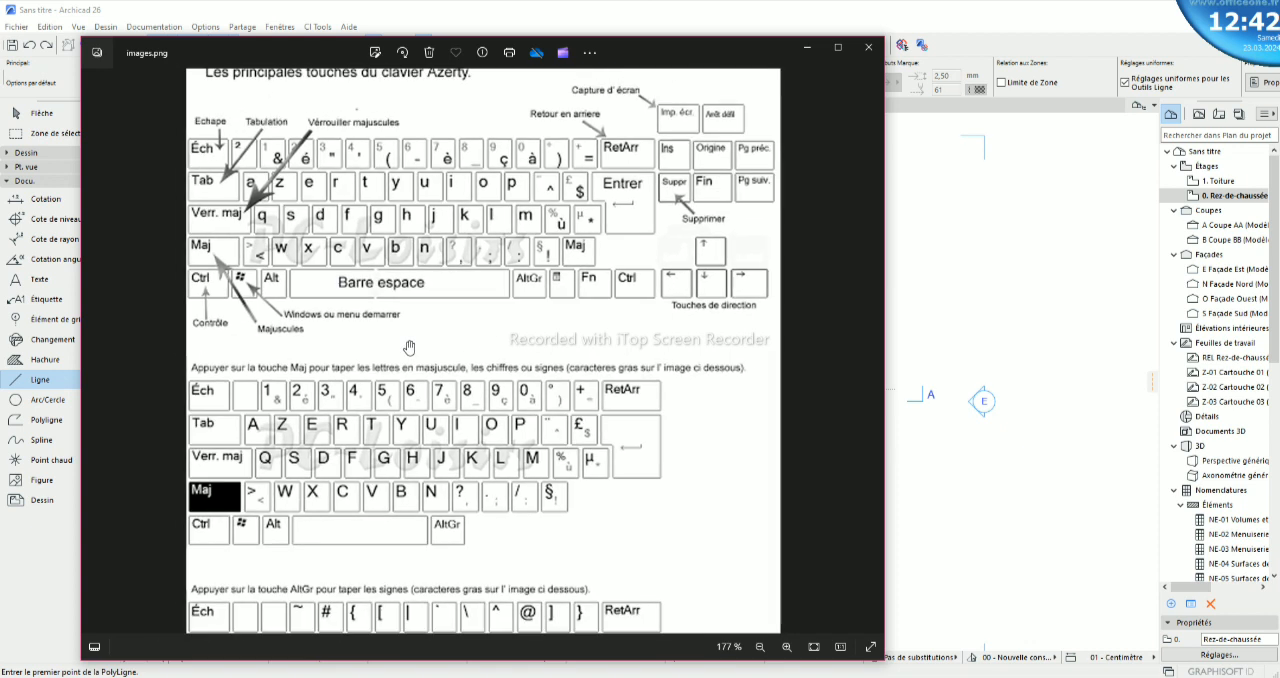
scroll(403, 365, up, 2)
drag(403, 365, 420, 150)
mouse_move(428, 95)
mouse_down()
mouse_move(412, 355)
mouse_move(420, 75)
mouse_up()
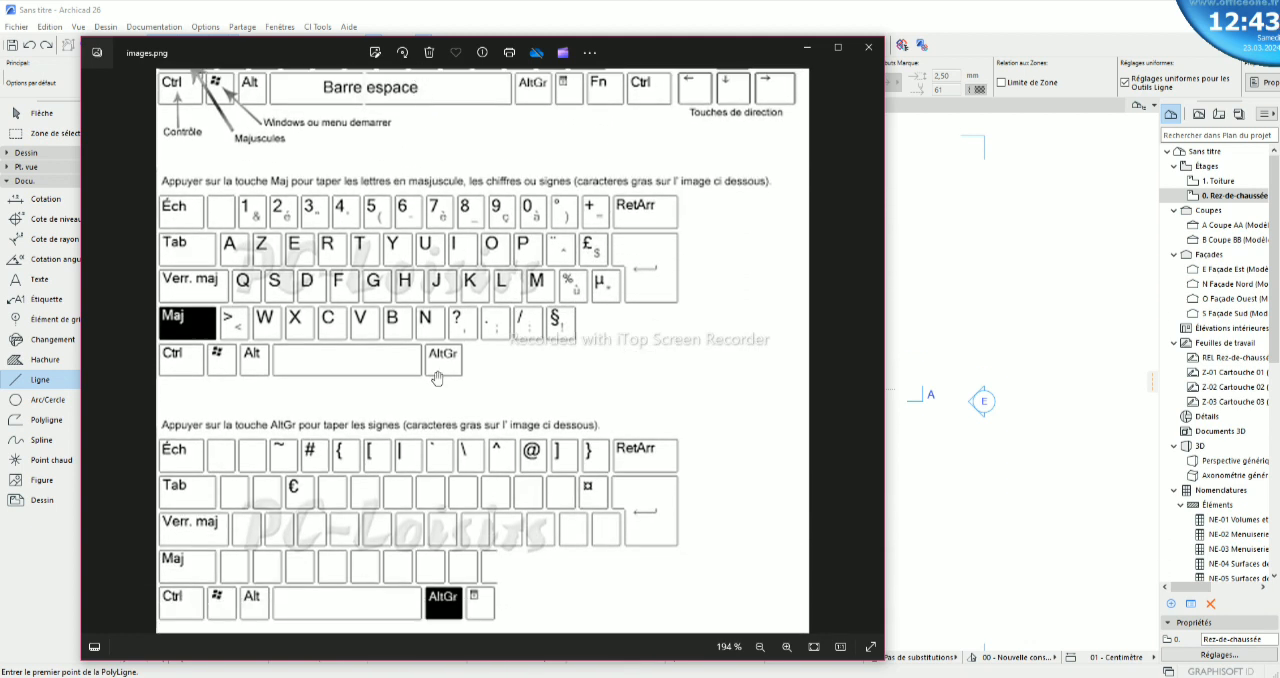
scroll(393, 344, up, 1)
scroll(394, 350, down, 1)
drag(394, 338, 456, 158)
click(810, 49)
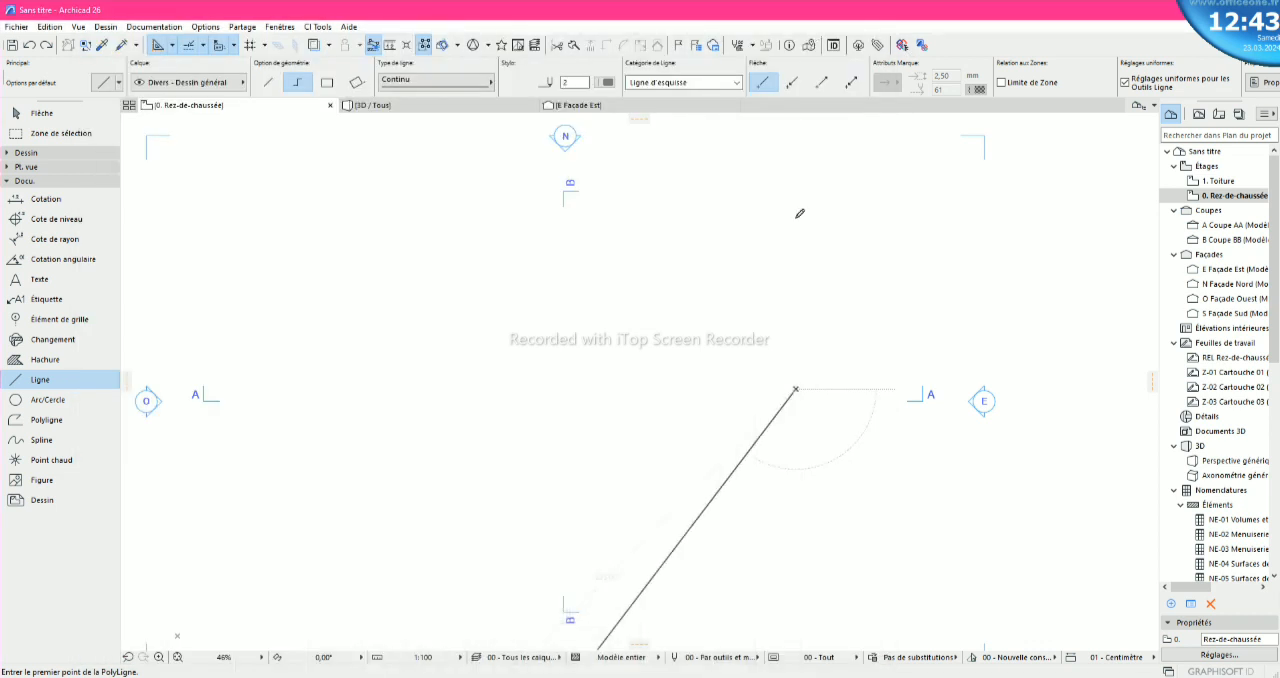
- Start a polyline in the ground-floor plan with a first segment of distance 500 at an angle of 60°
click(741, 390)
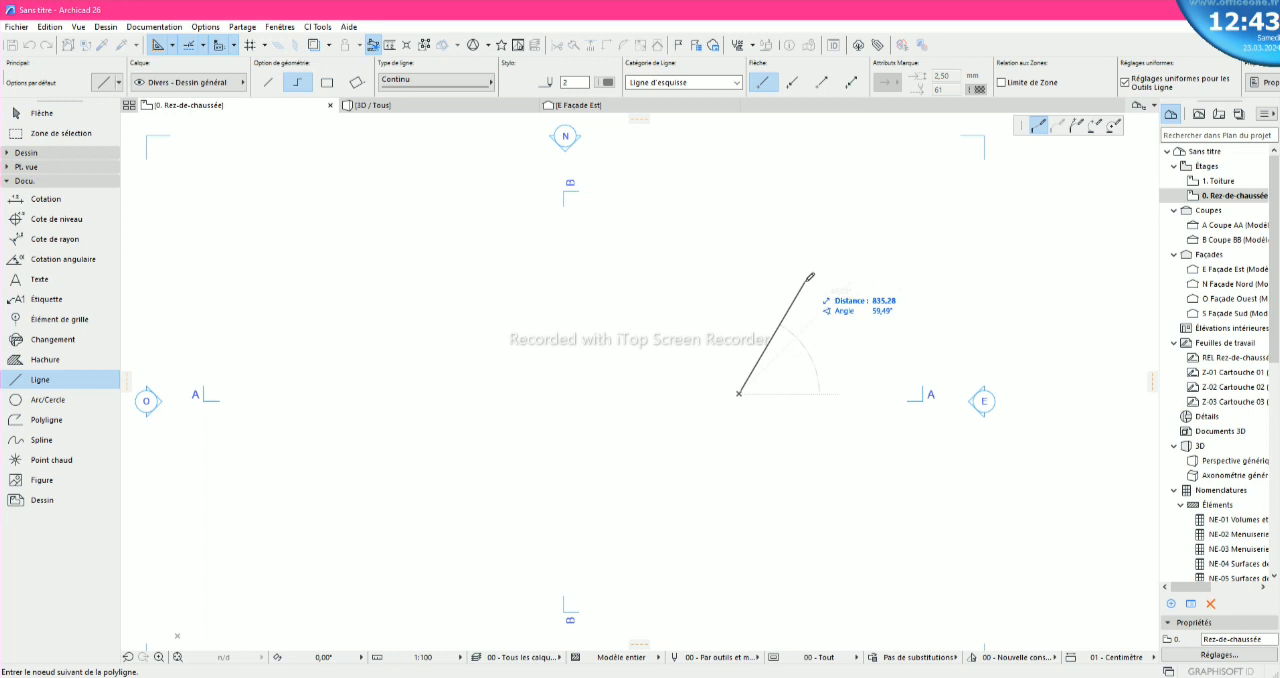
key(Tab)
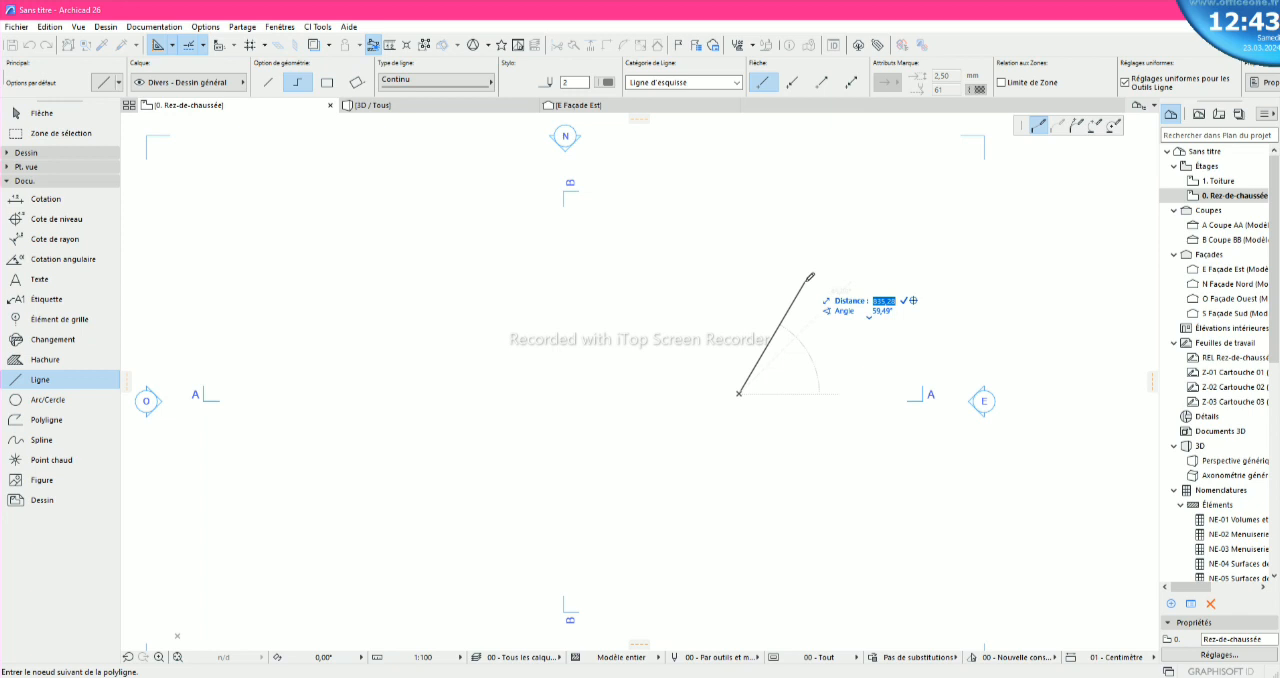
text(500)
key(Tab)
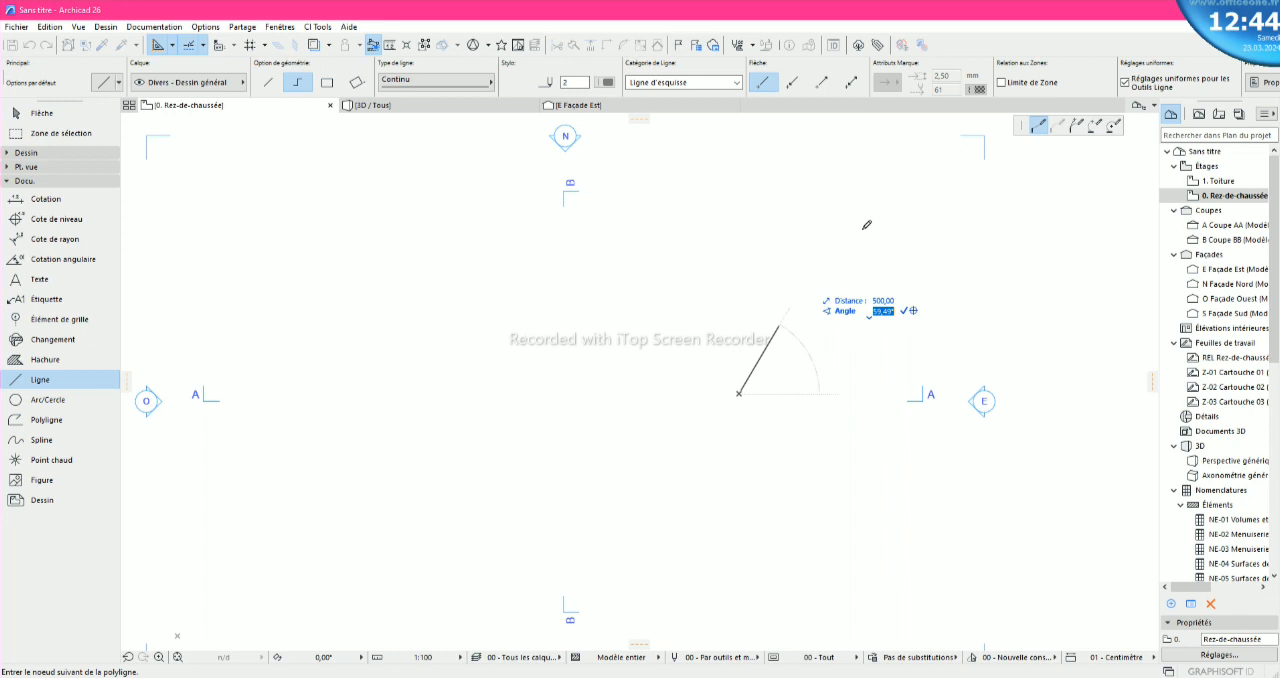
text(7)
key(BackSpace)
key(BackSpace)
text(60)
key(Return)
click(779, 323)
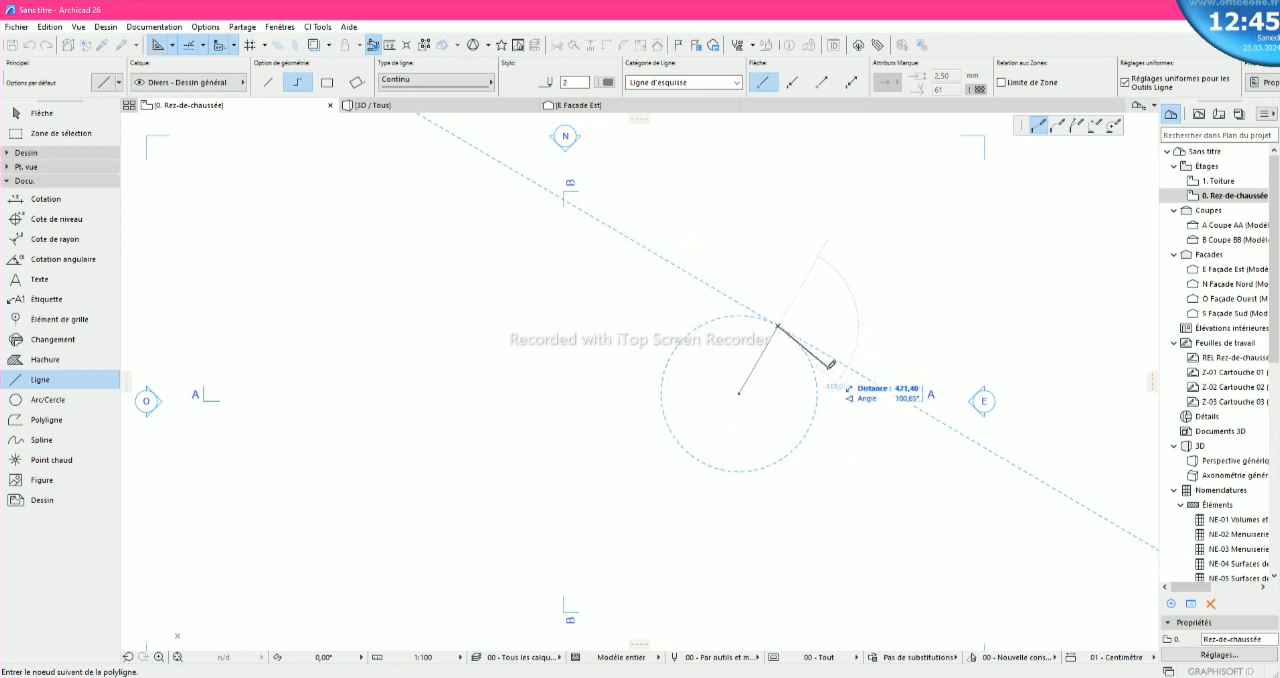
- Add a second polyline segment of distance 500 at 90° to the first segment
scroll(824, 367, up, 2)
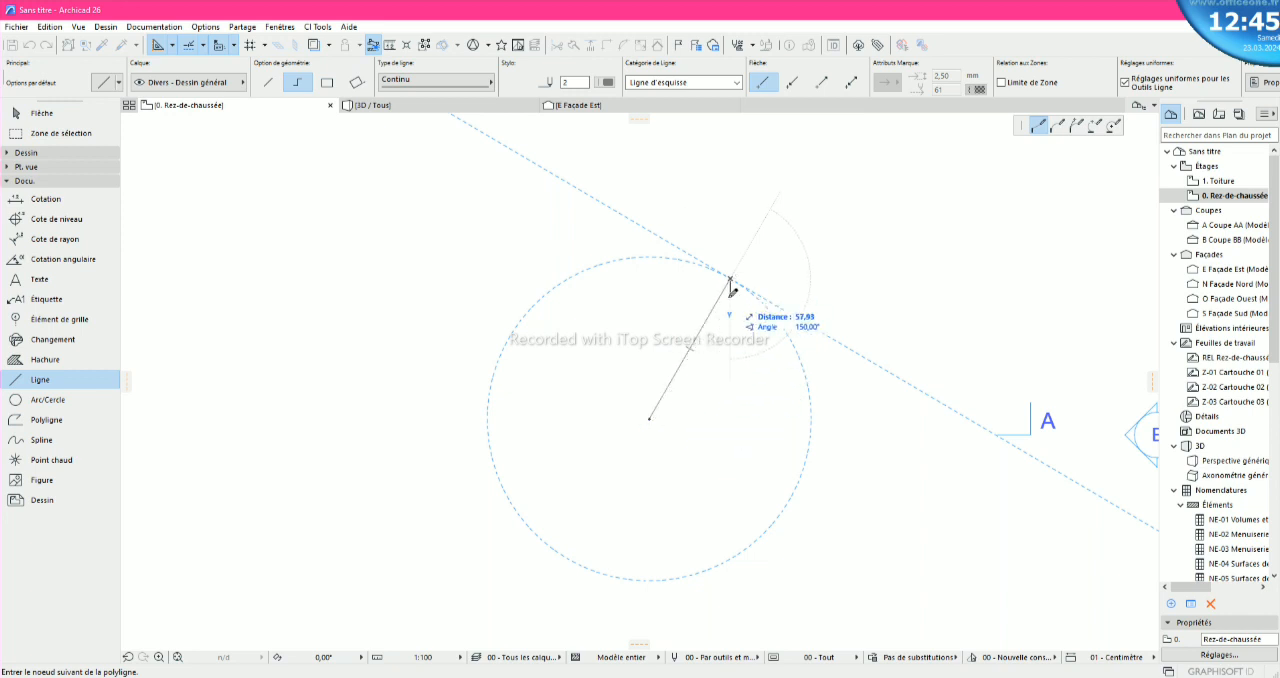
scroll(872, 295, down, 2)
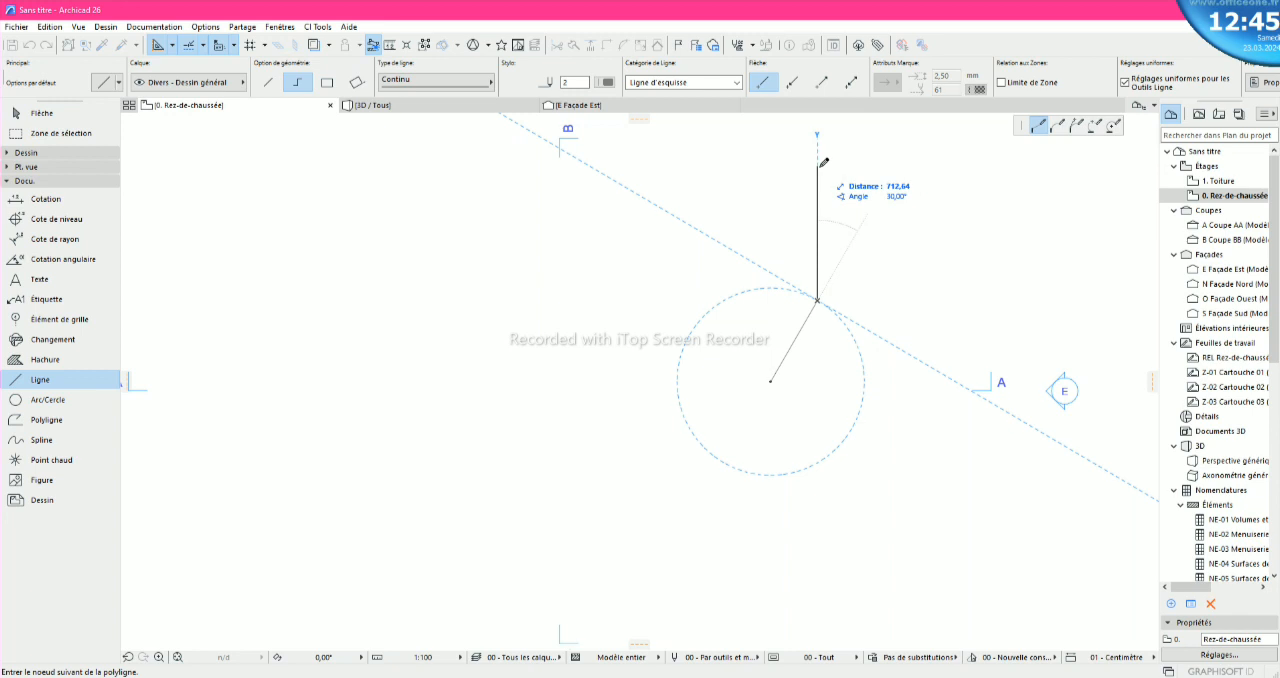
key(Tab)
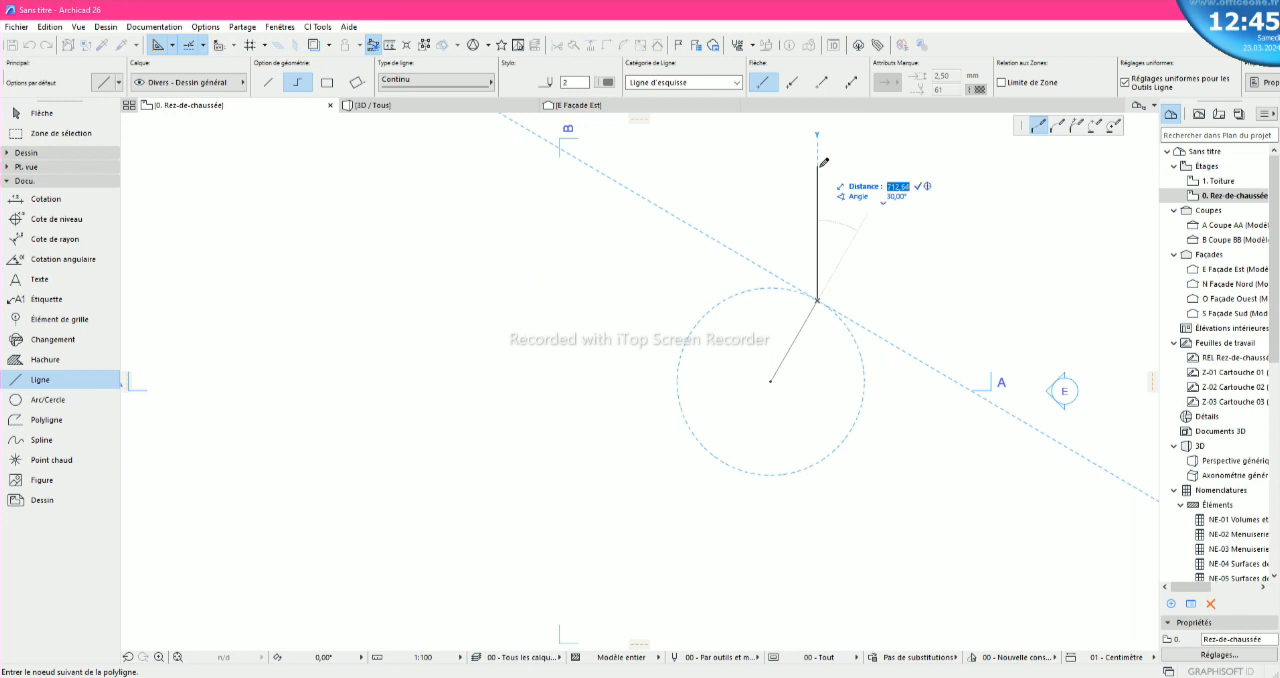
text(500)
key(Tab)
text(9)
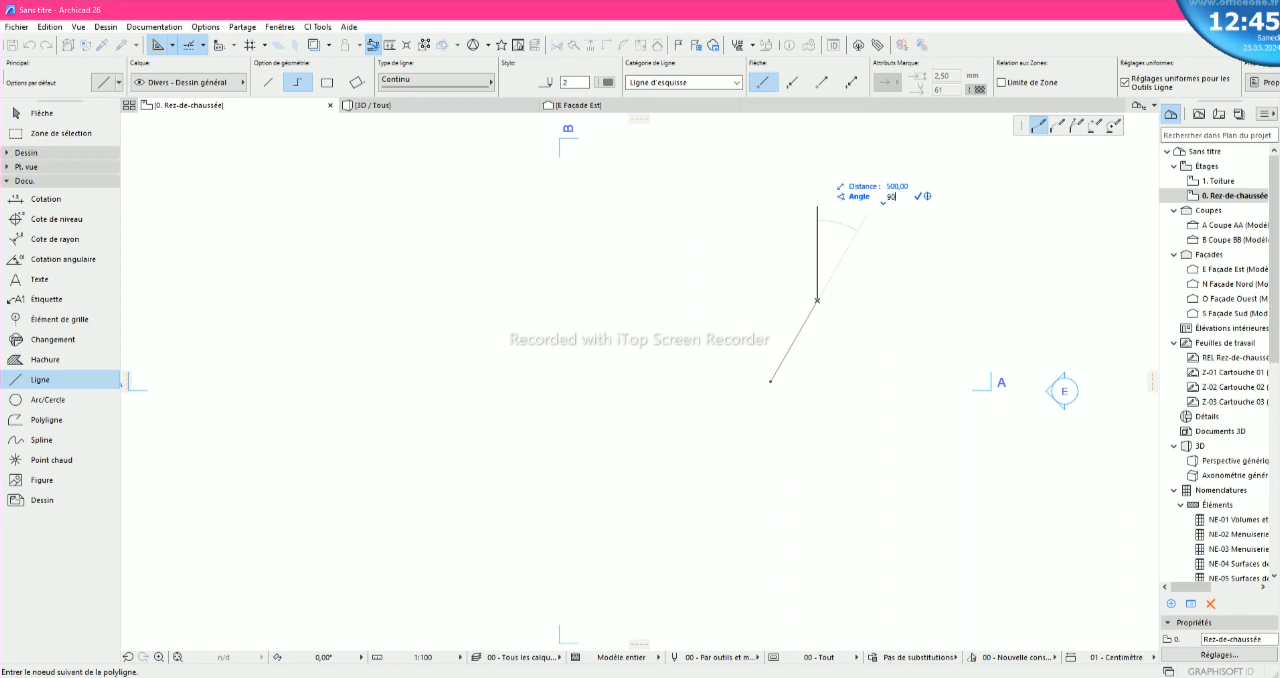
text(0)
key(Return)
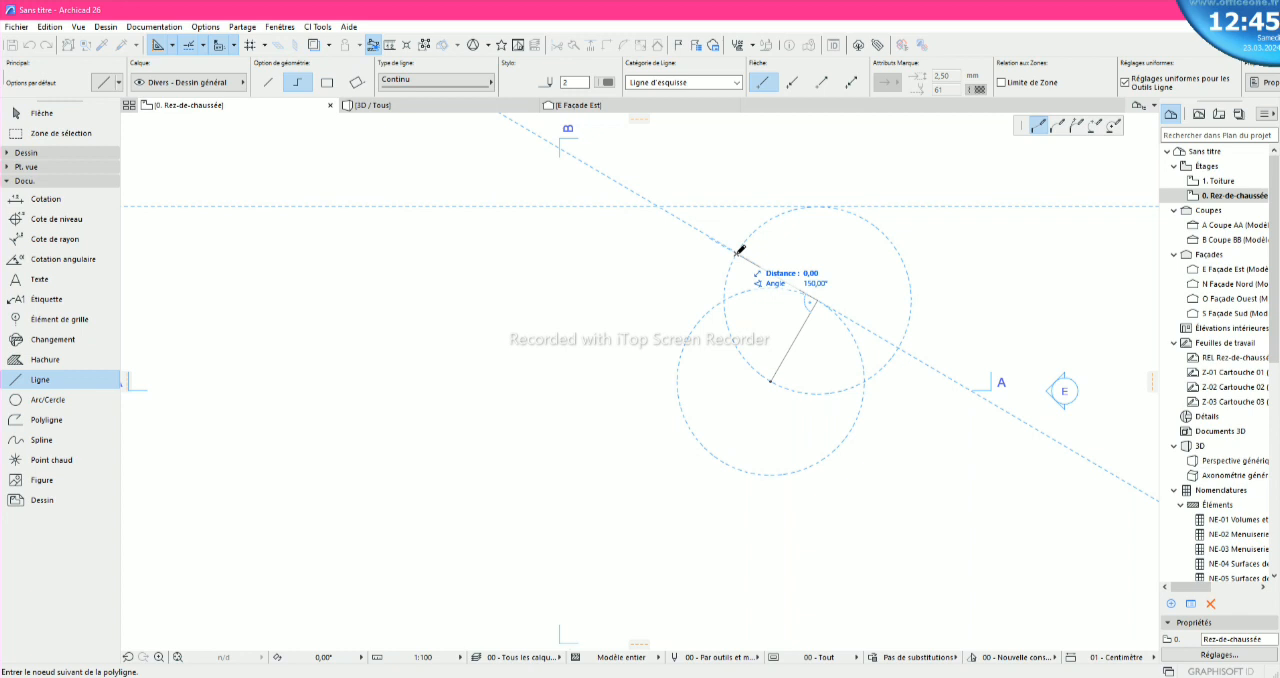
- Discard the unfinished polyline with its two angled segments
scroll(895, 250, down, 2)
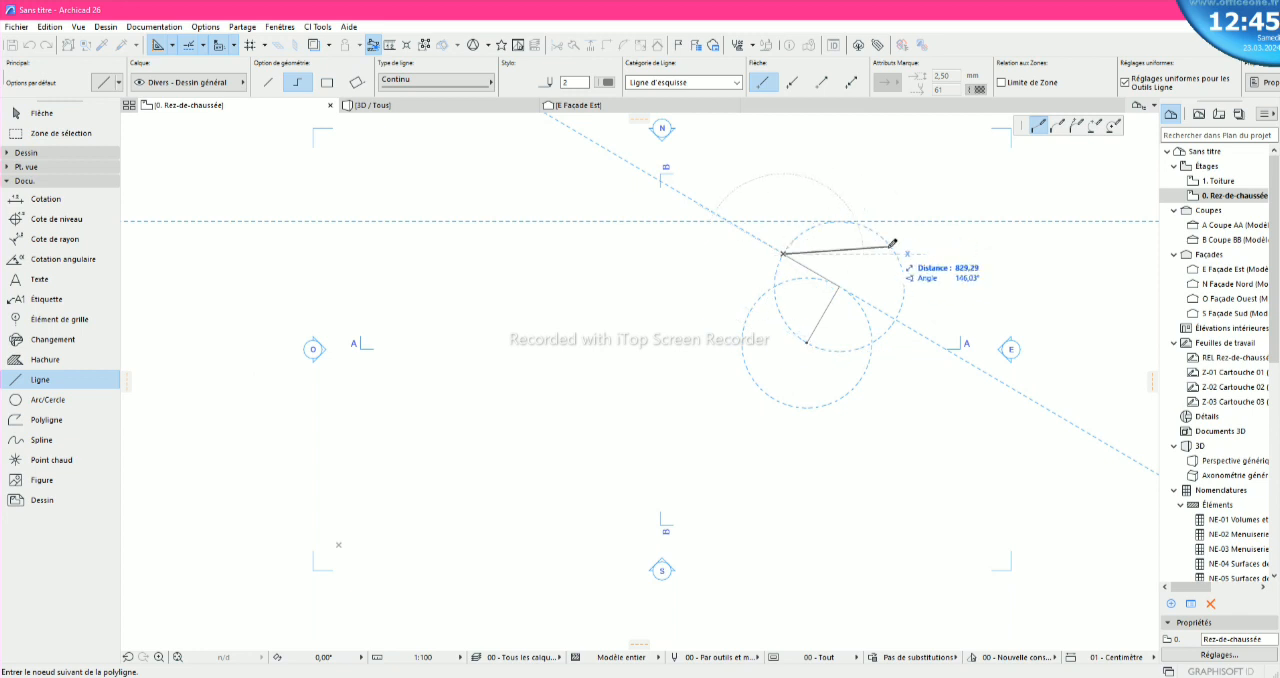
scroll(851, 262, up, 1)
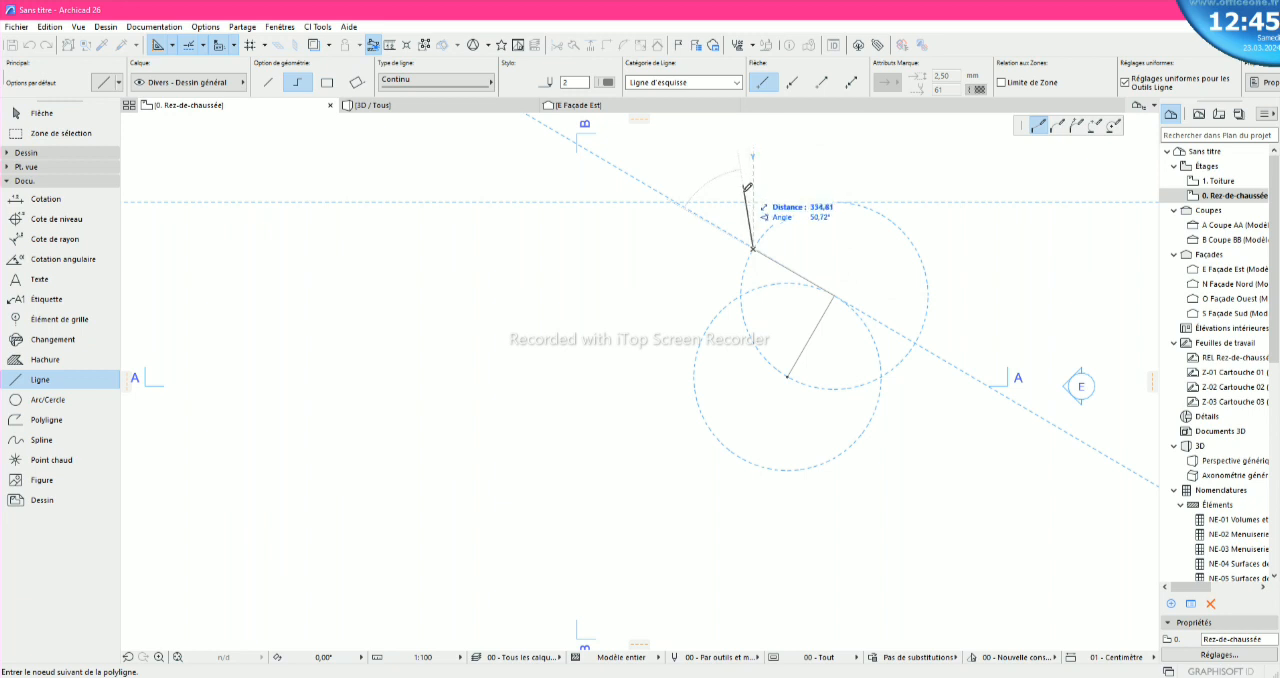
click(753, 248)
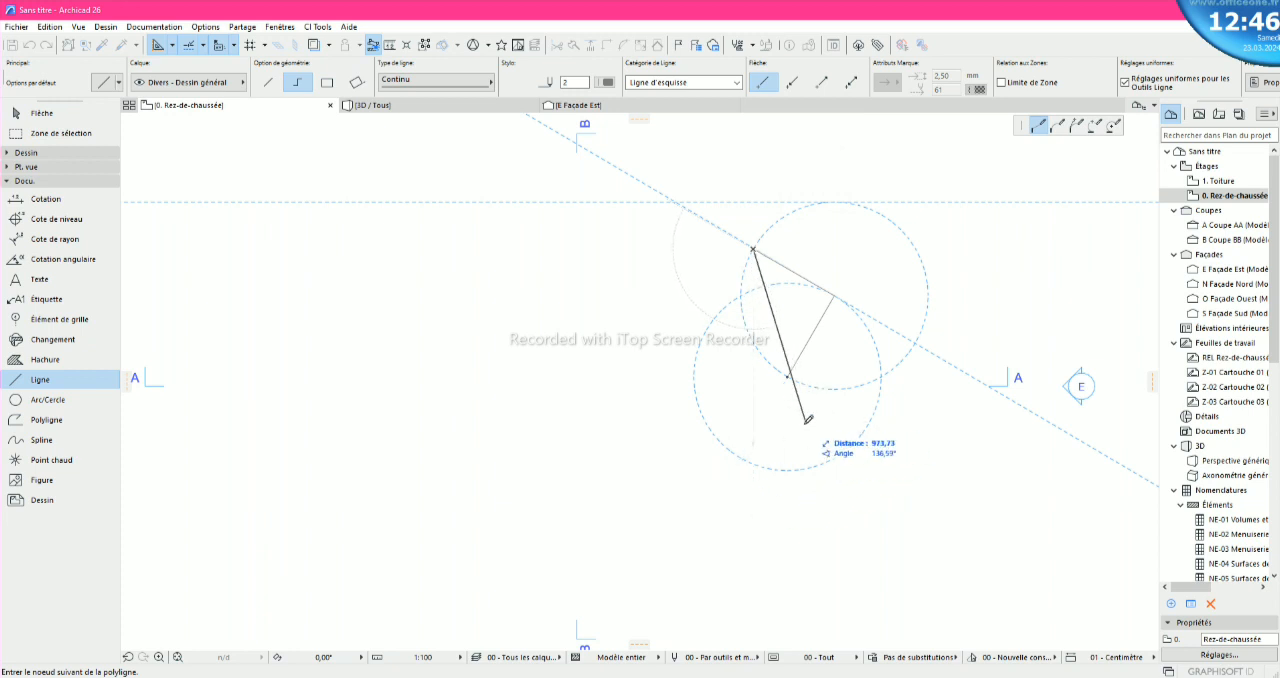
key(Escape)
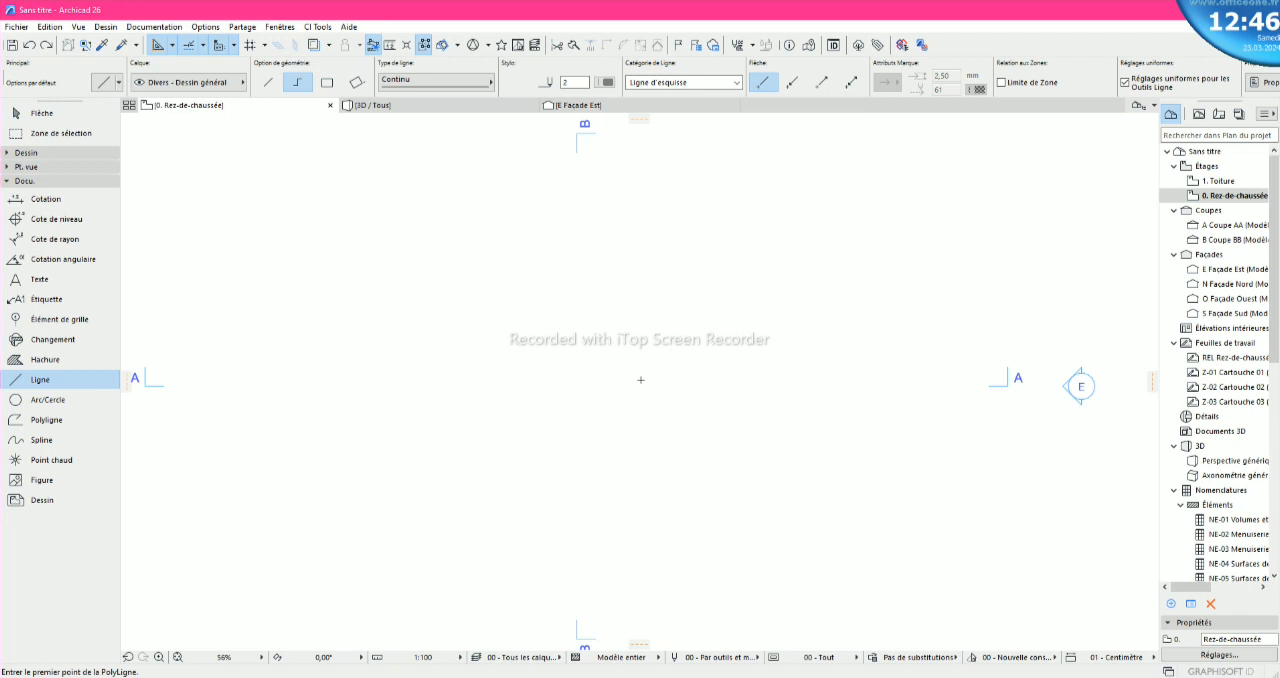
- Try a polyline segment of distance 1000 at an angle of 35°, and discard it
click(748, 378)
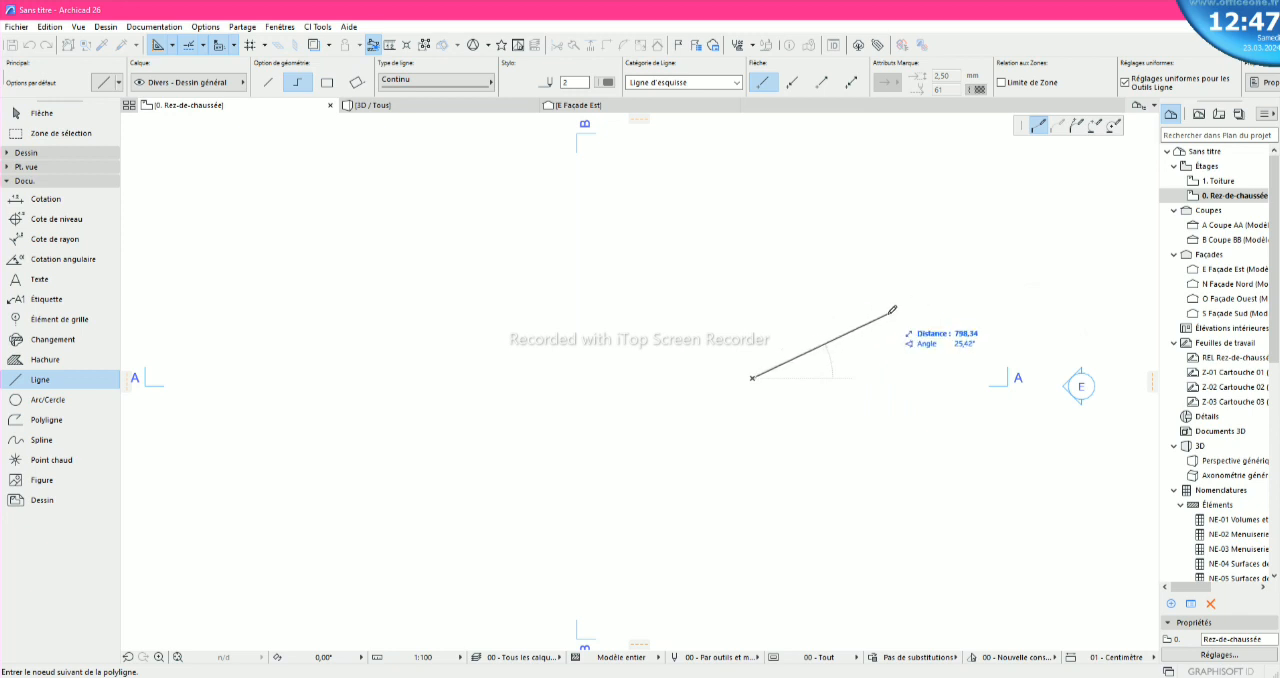
key(Tab)
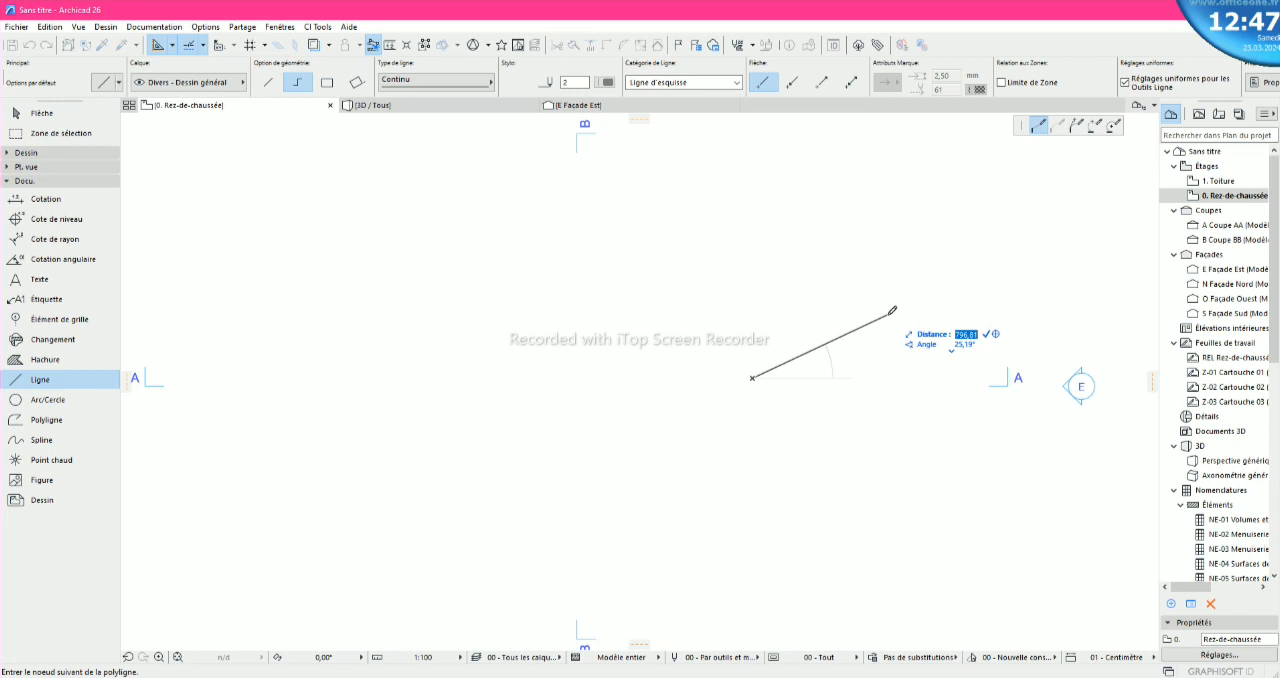
text(1000)
key(Tab)
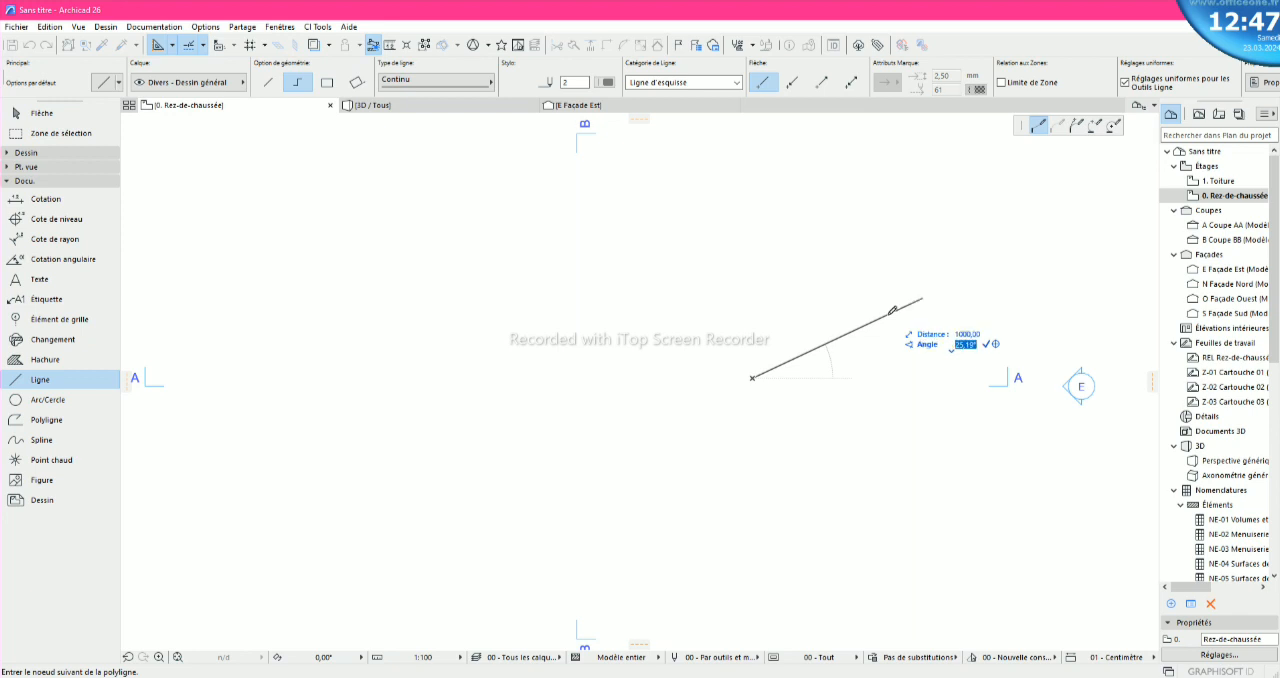
text(35)
key(Return)
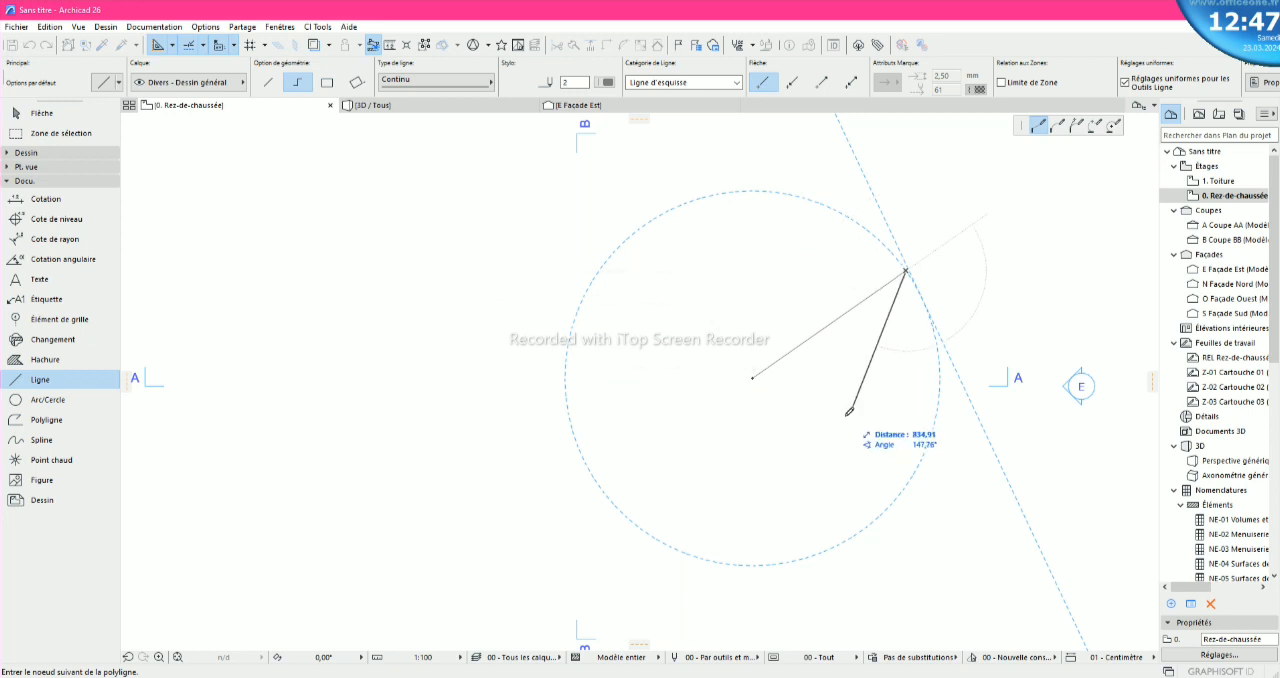
key(Escape)
- Start a polyline with a 220 segment straight up, and add a horizontal segment to the left placed freehand
scroll(836, 421, down, 2)
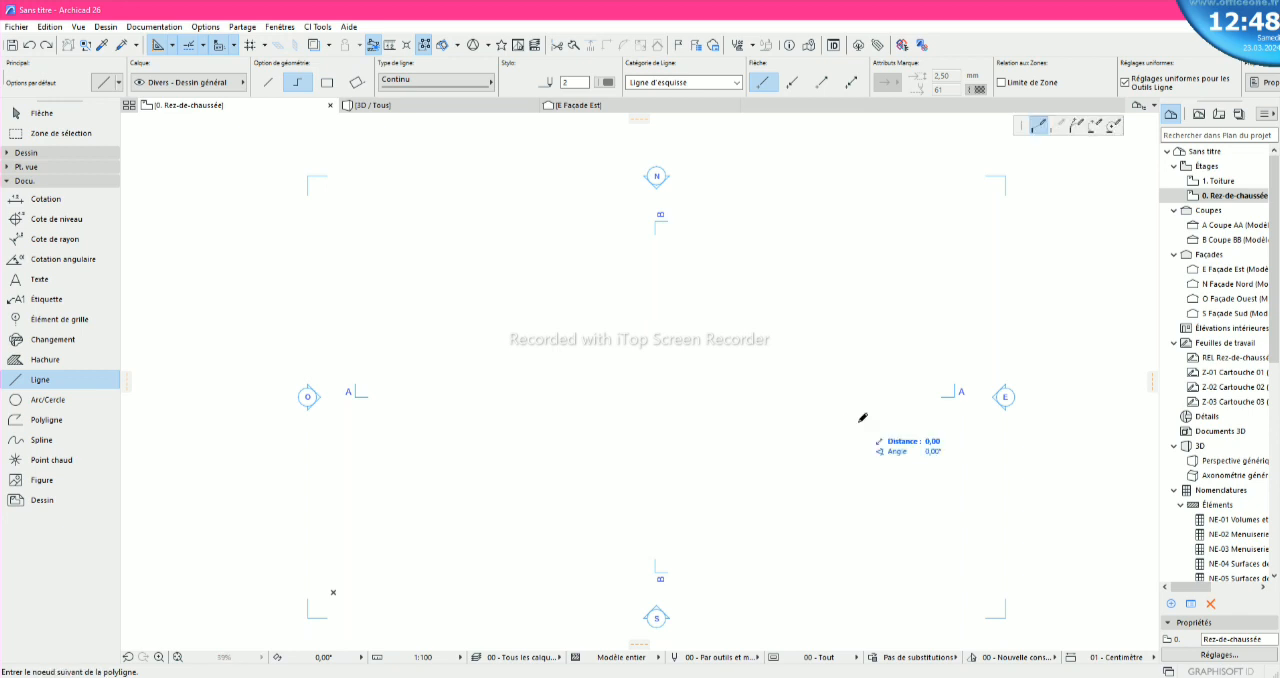
click(858, 422)
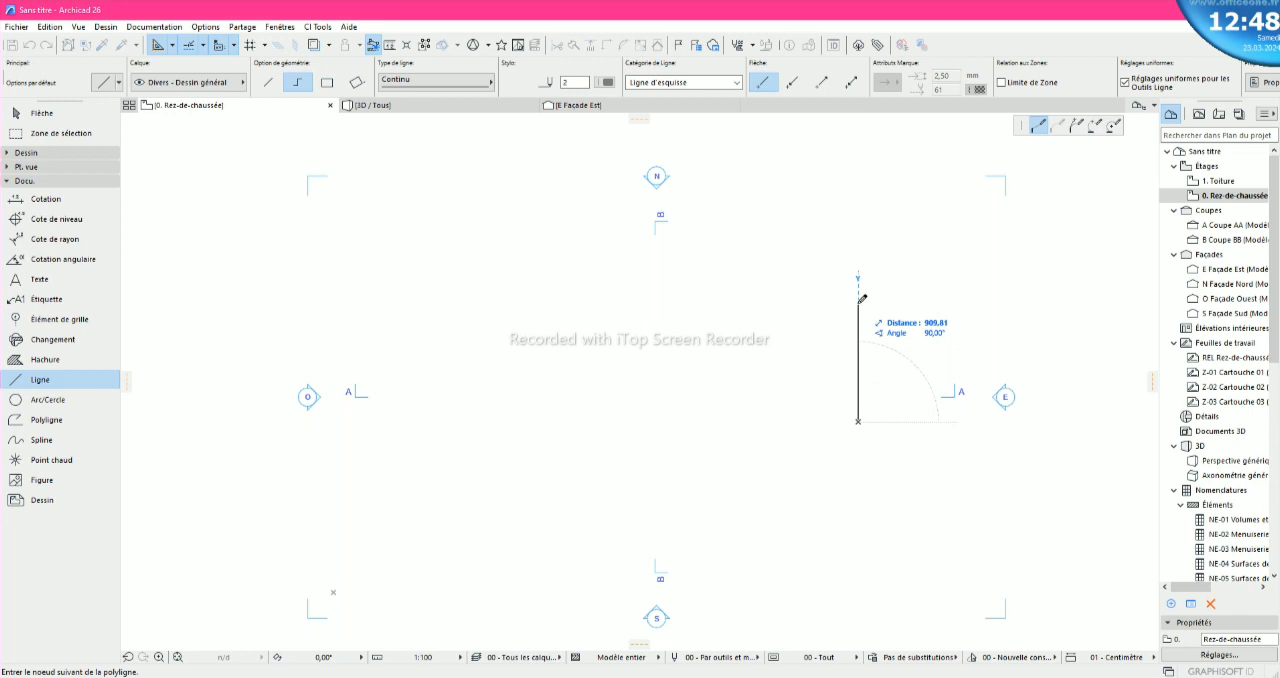
text(220)
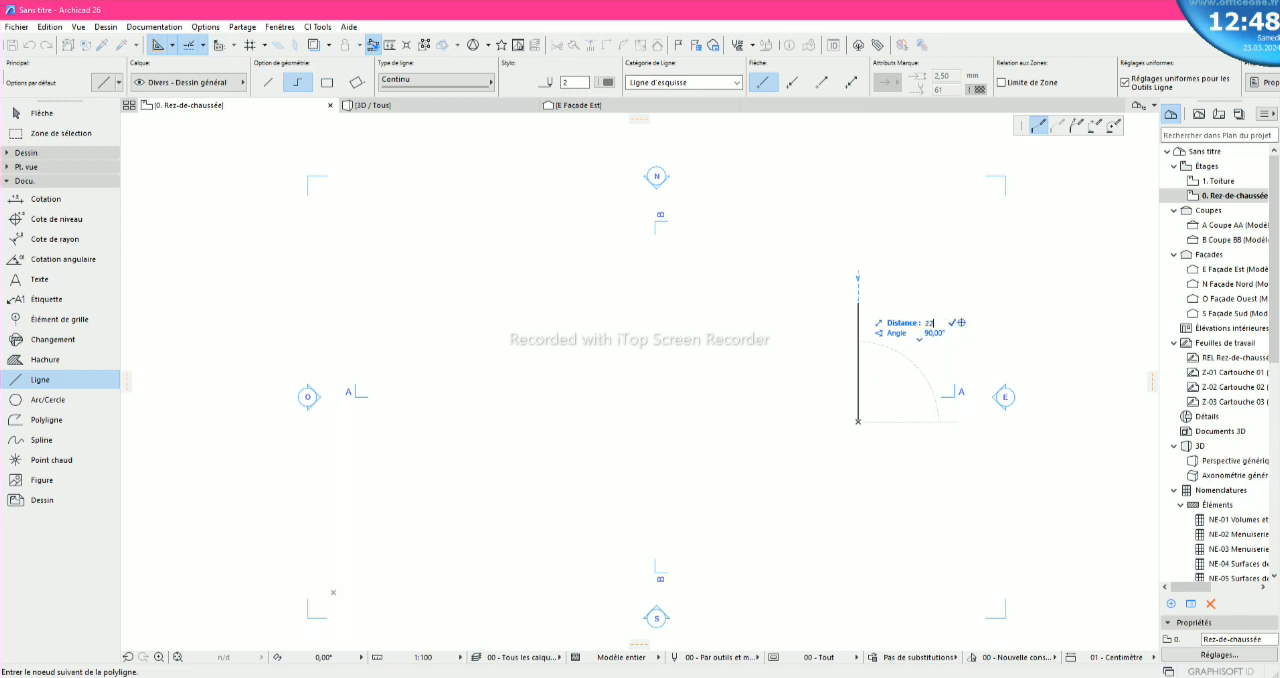
key(Return)
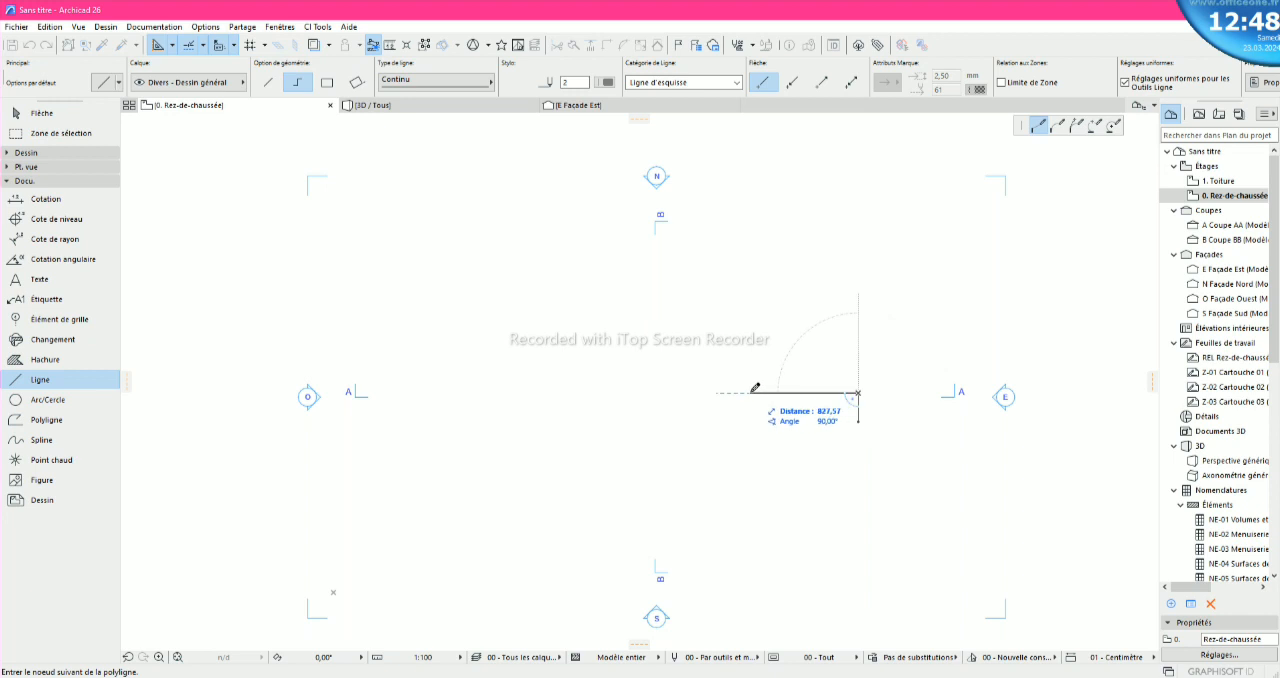
click(806, 391)
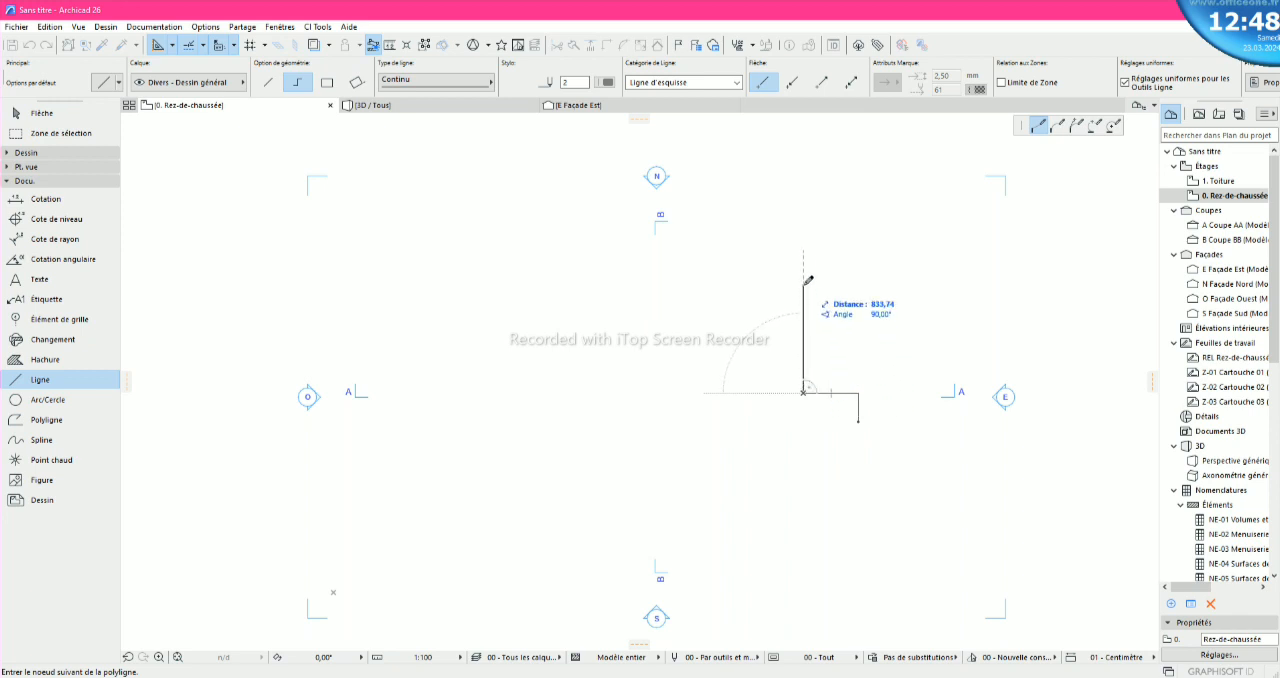
- Continue the polyline with a 520 segment straight up and a 420 horizontal segment to the left
text(520)
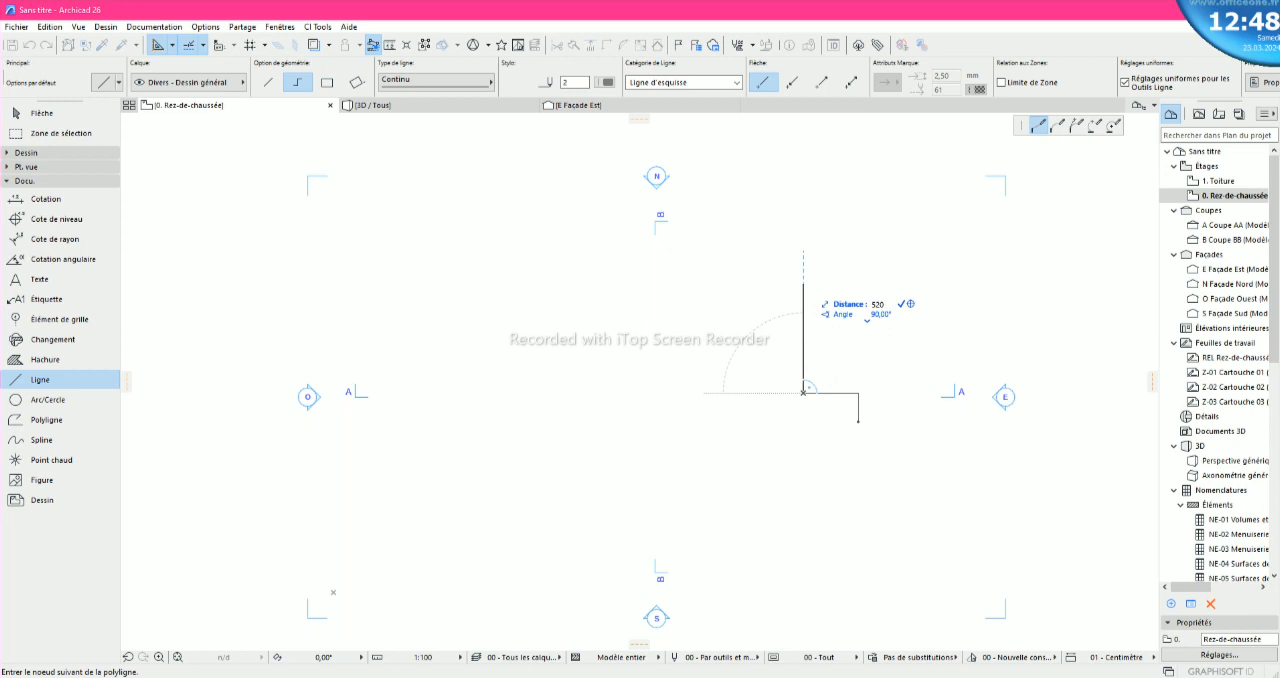
key(Return)
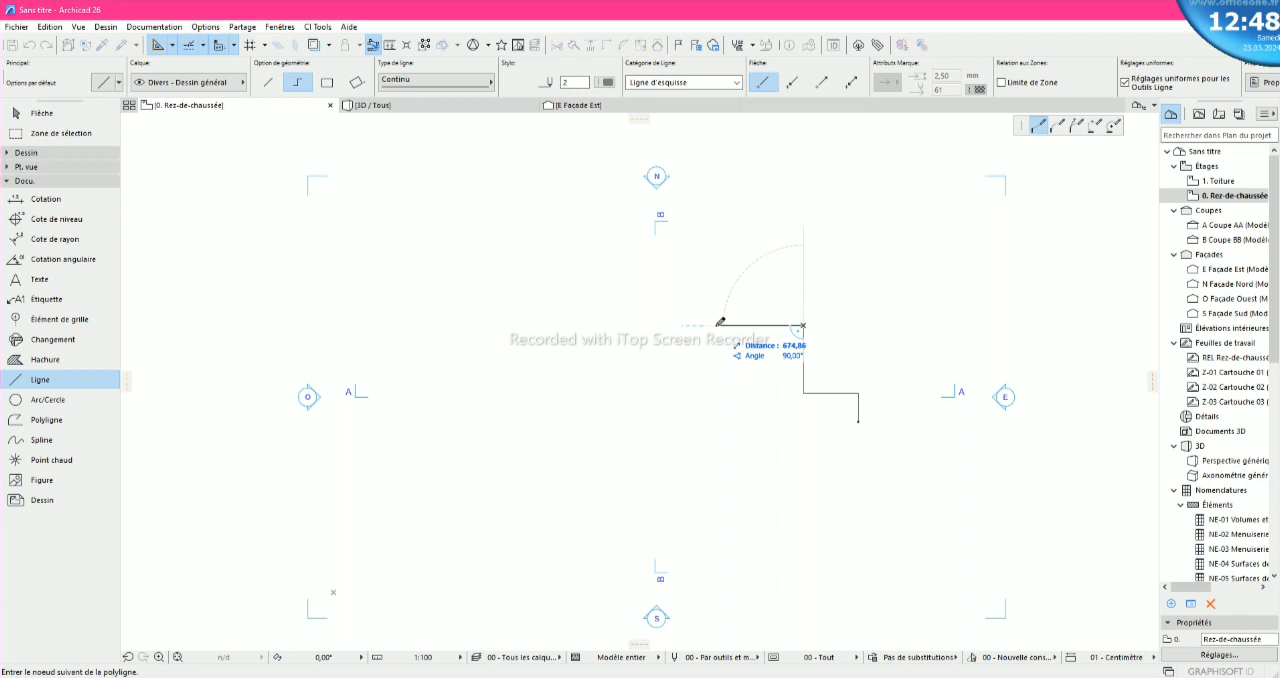
text(420)
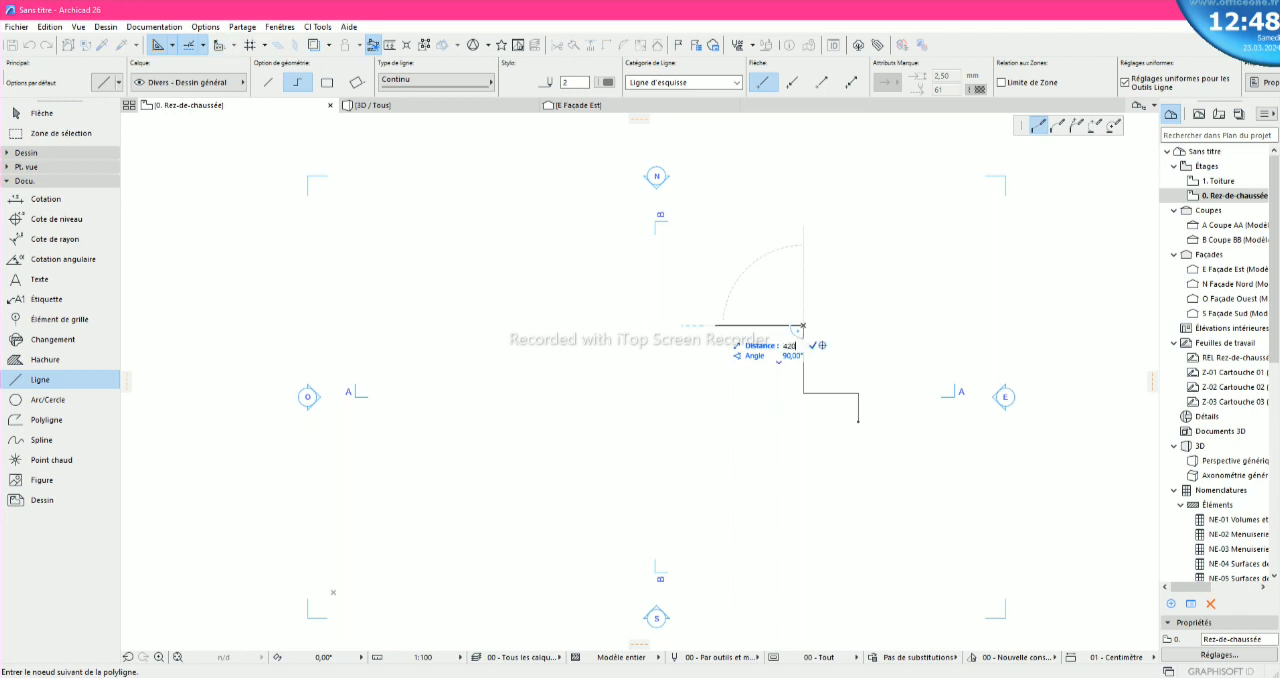
key(Return)
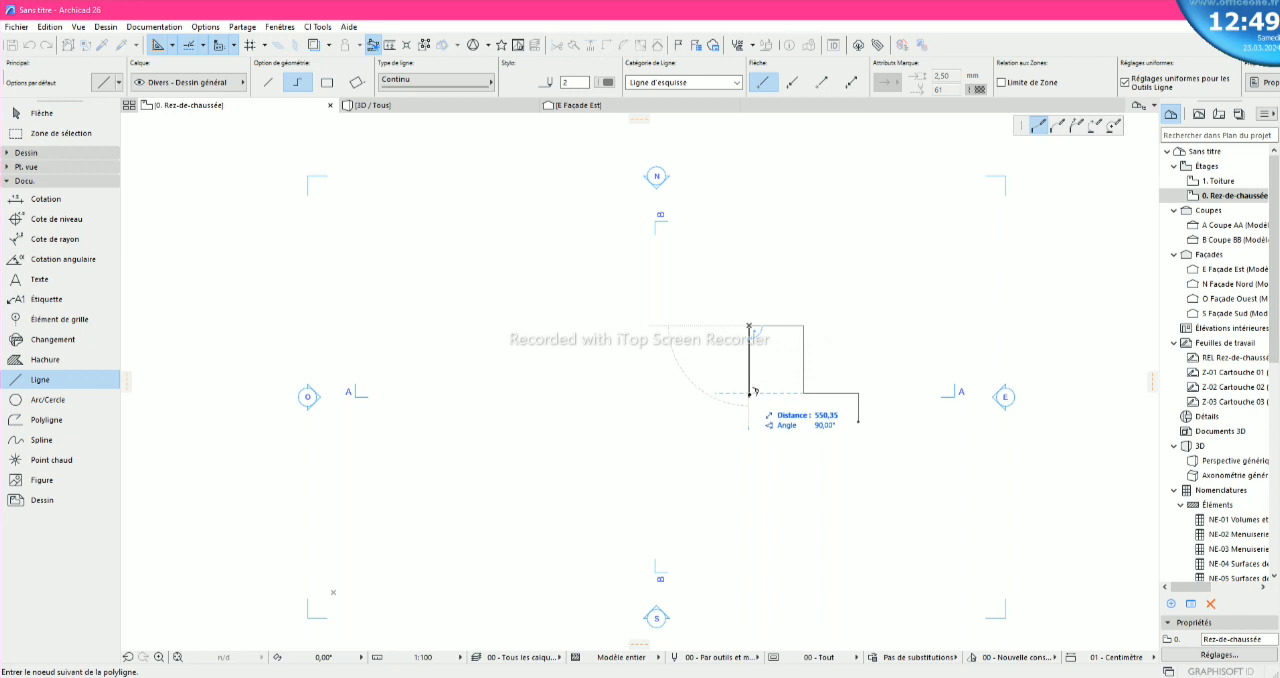
- Add a 520 segment down to the level of the lower horizontal segment, followed by a 420 segment to the left
scroll(750, 392, up, 2)
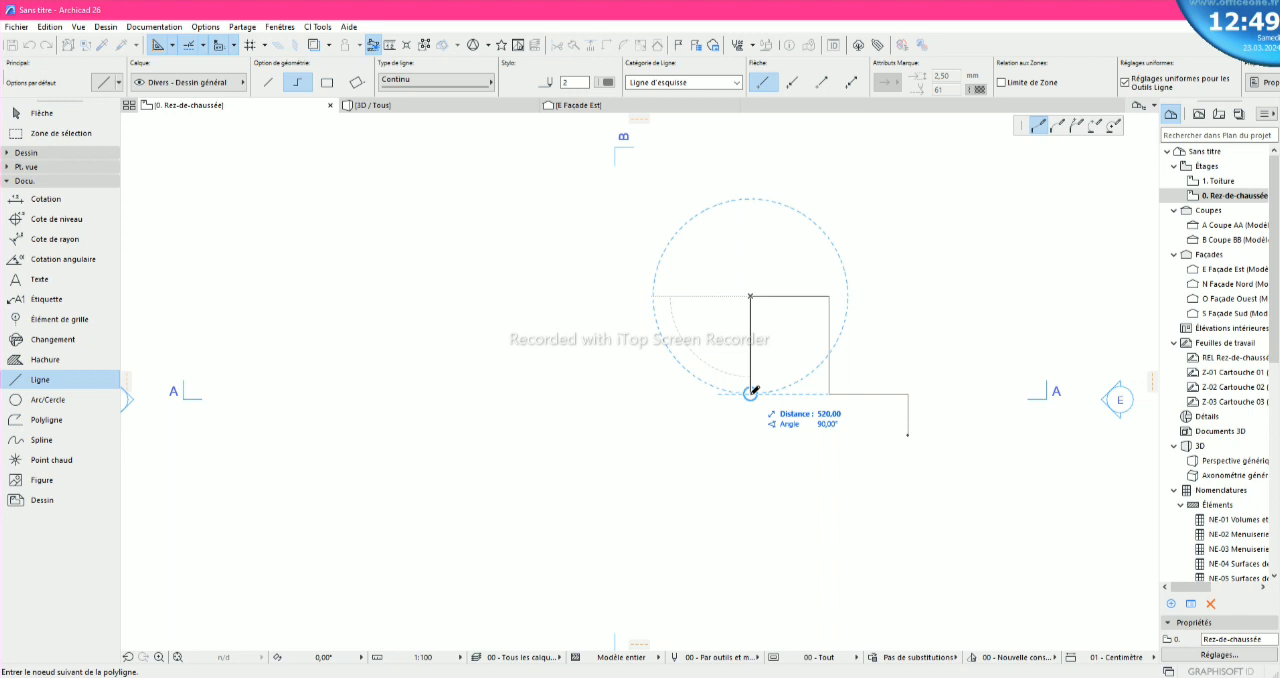
click(751, 392)
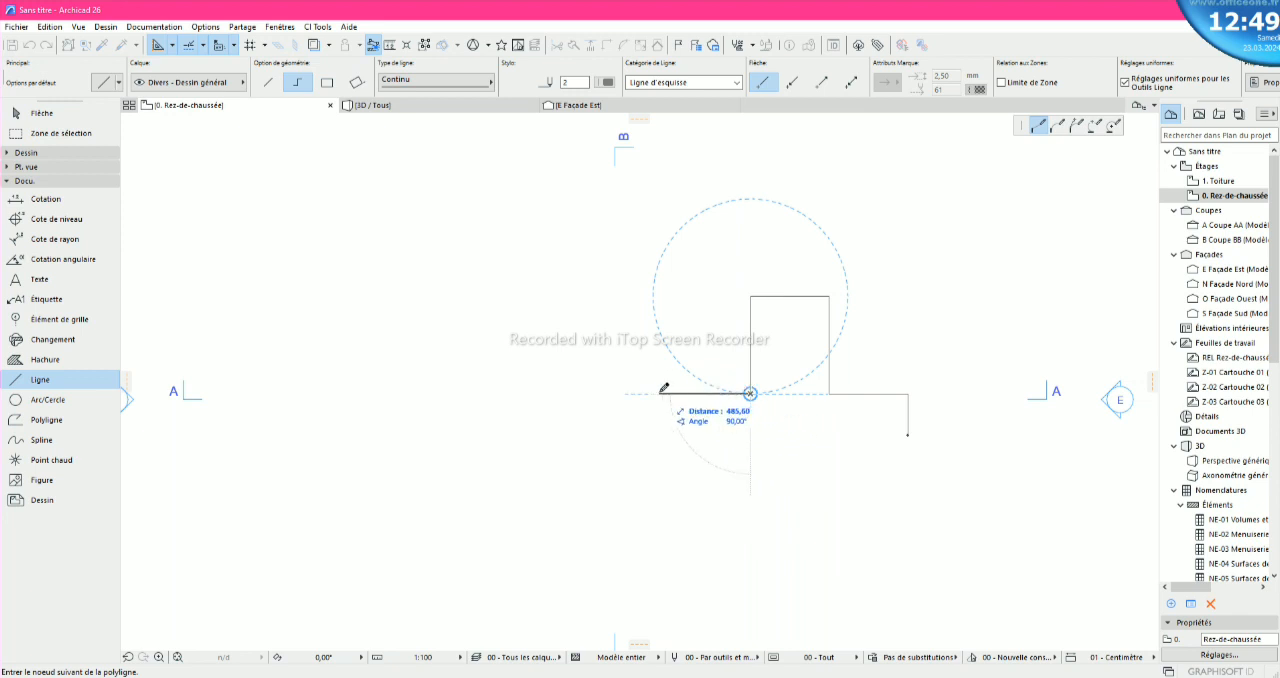
text(420)
key(Return)
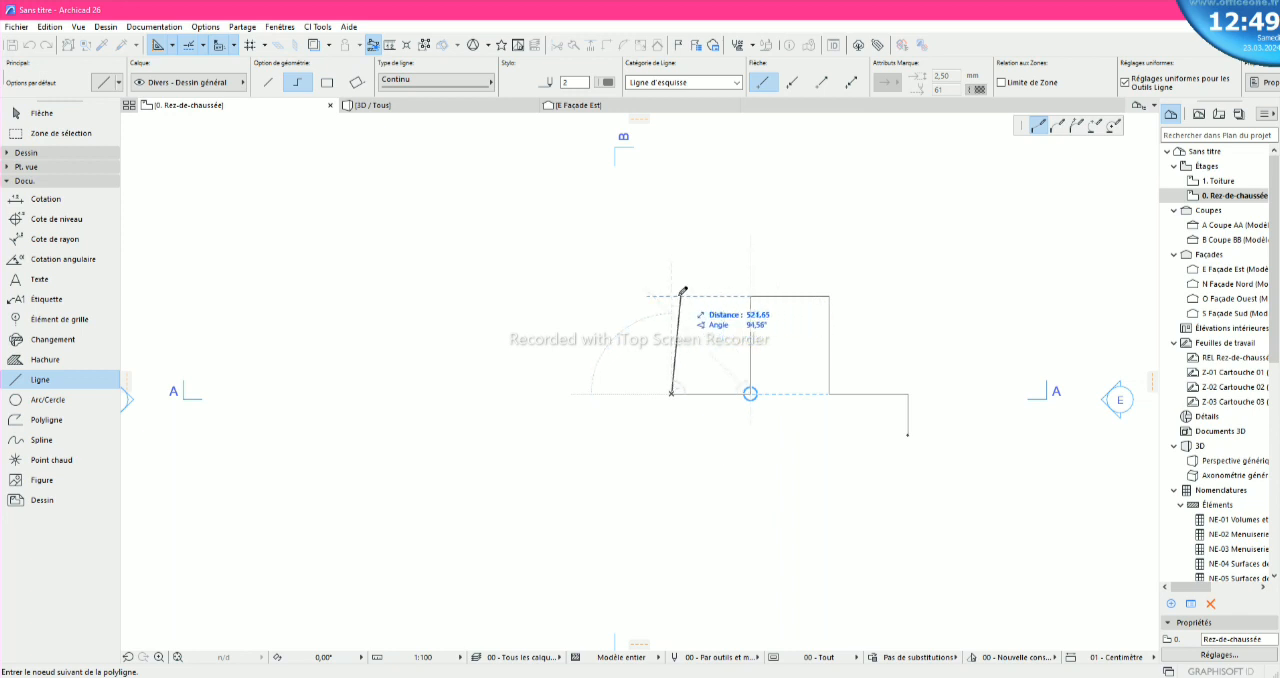
- Add a 520 segment straight up and a horizontal segment right to the existing upper corner, and finish the polyline
scroll(677, 291, up, 3)
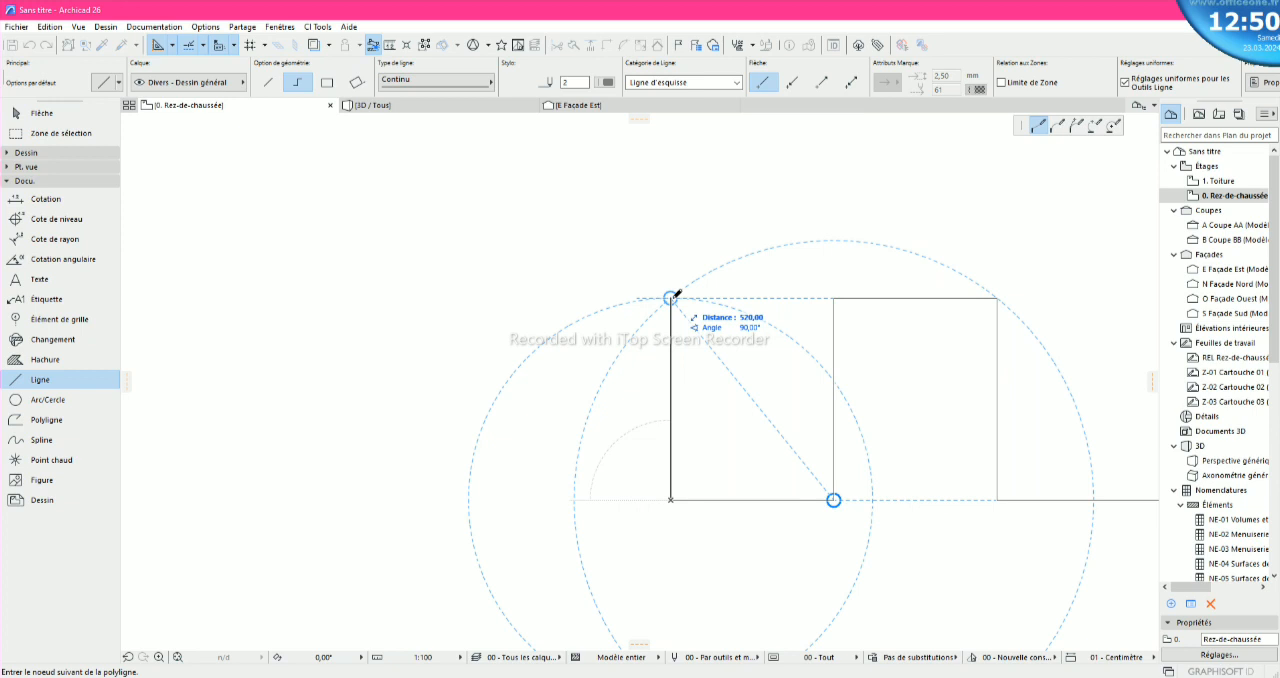
click(671, 297)
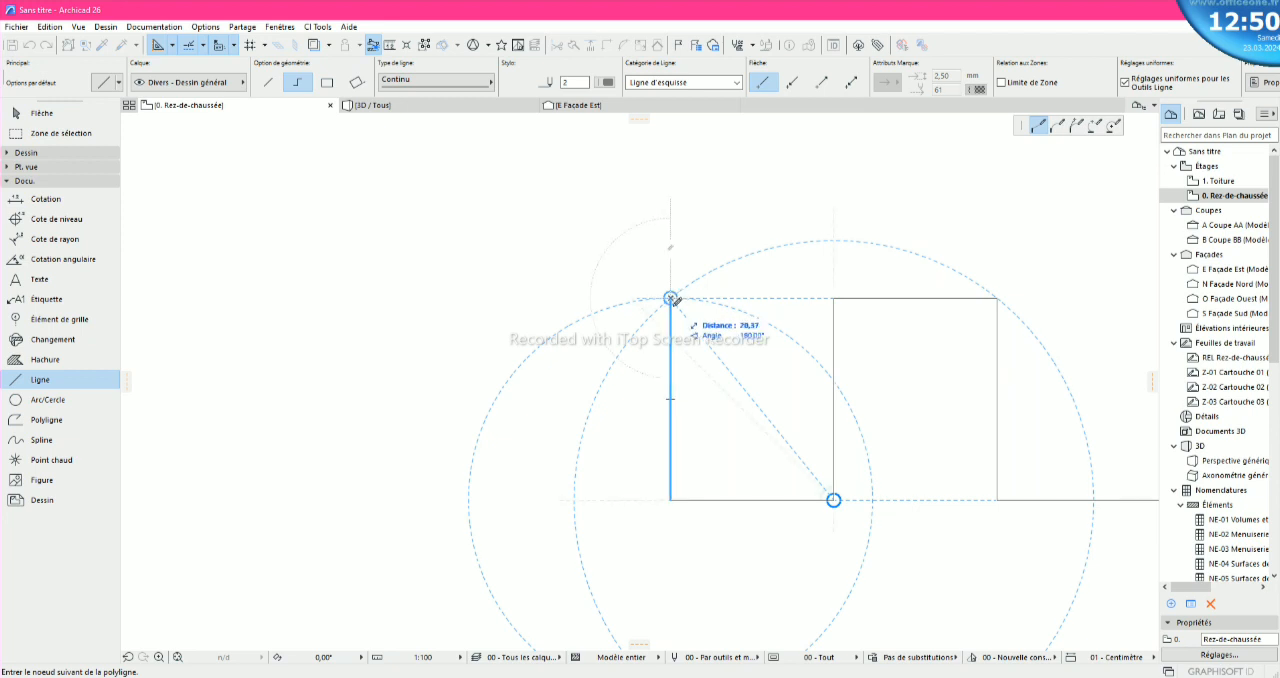
scroll(671, 298, down, 1)
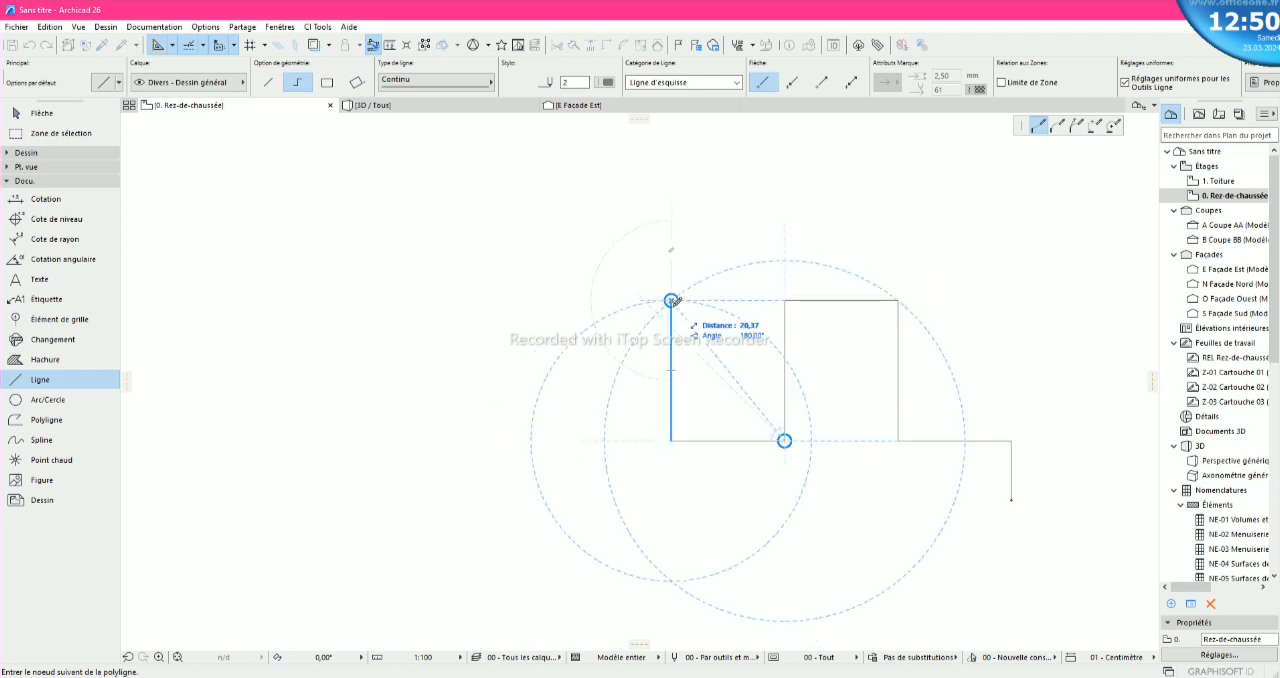
scroll(673, 300, down, 1)
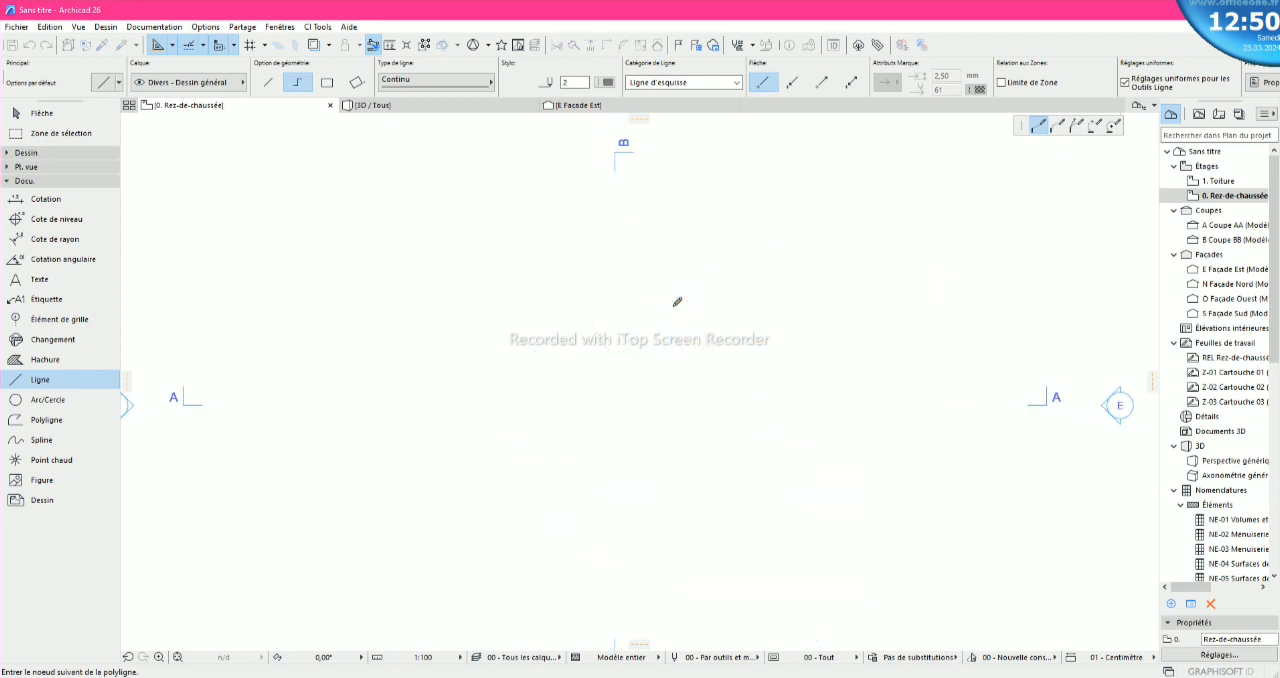
scroll(745, 295, up, 1)
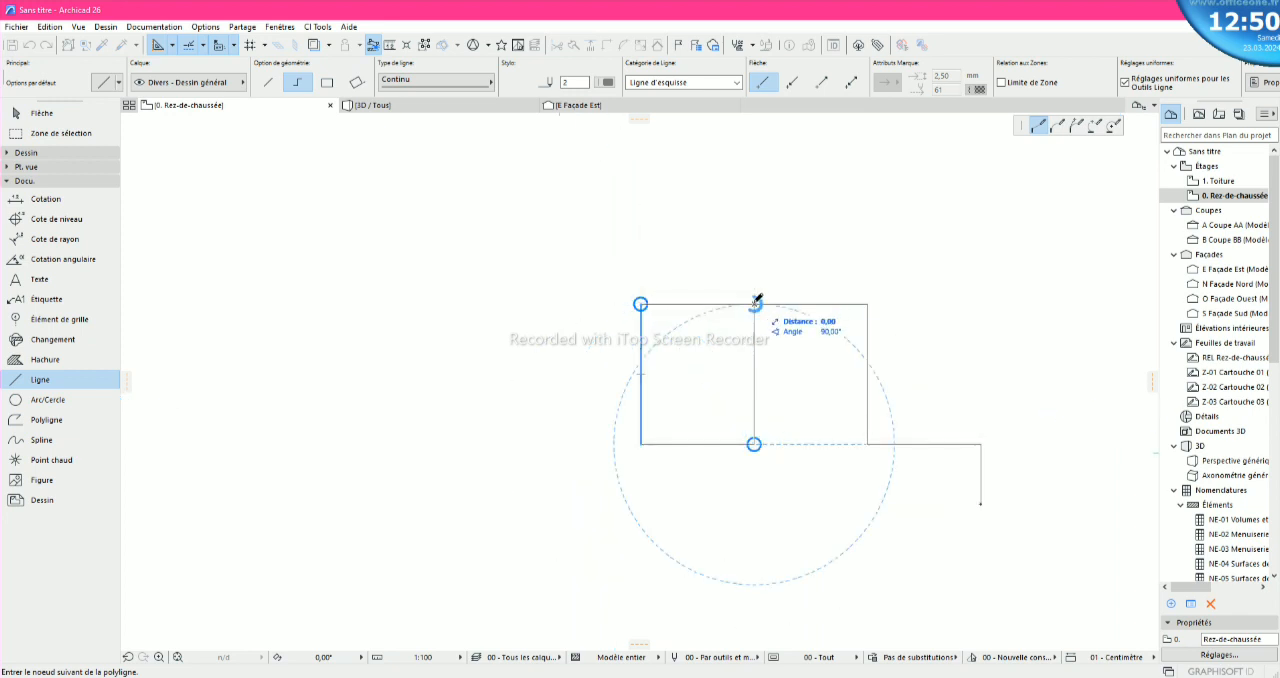
right_click(755, 301)
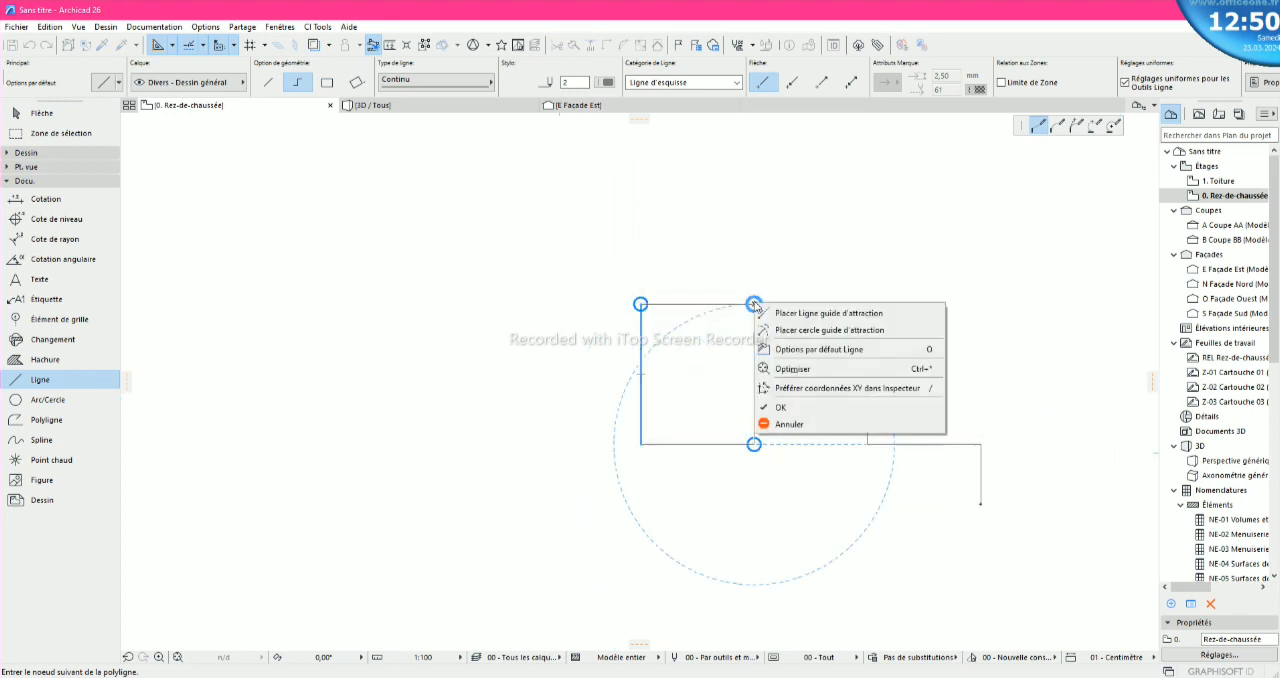
click(772, 408)
scroll(618, 391, down, 1)
scroll(757, 437, up, 1)
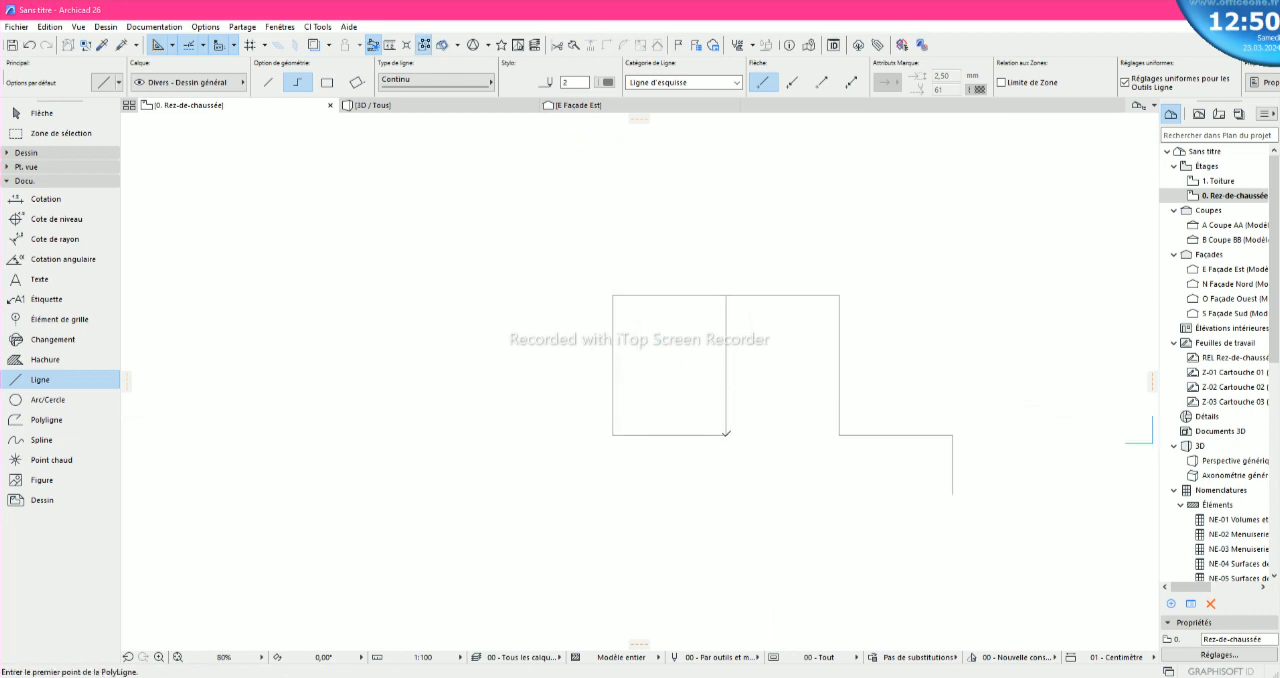
- Draw a single straight line between the lower corners of the open rectangle to close its base
scroll(620, 421, down, 2)
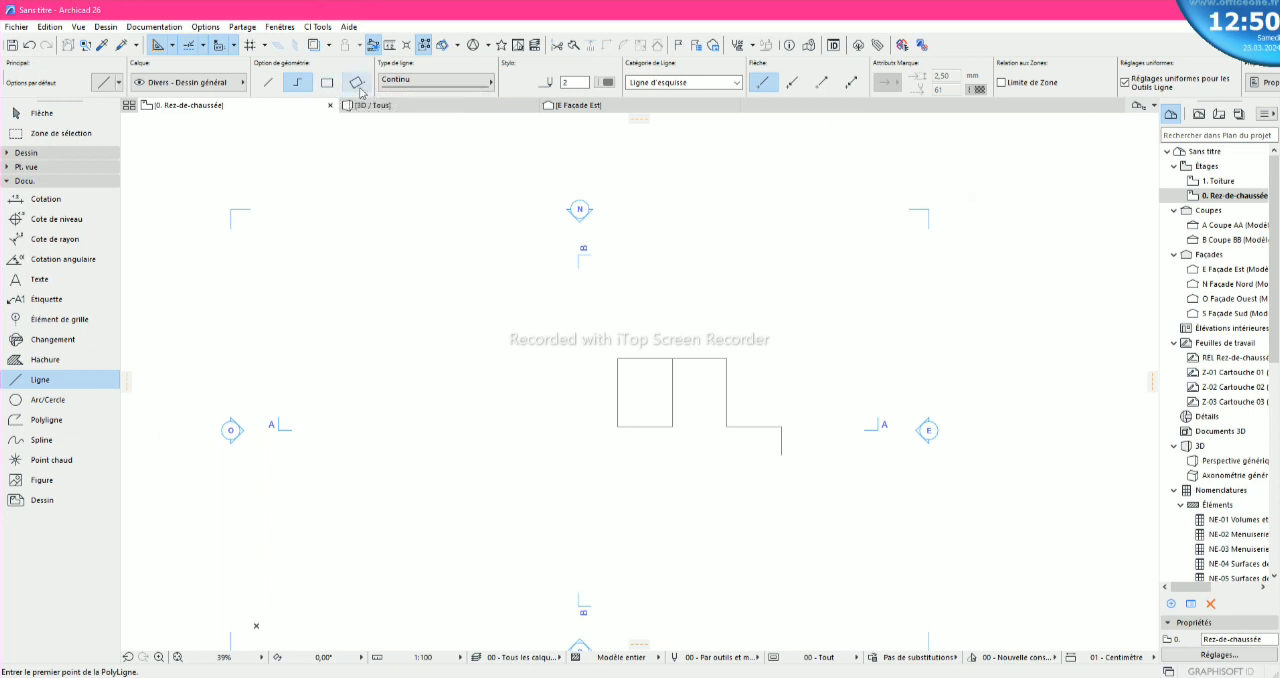
click(272, 86)
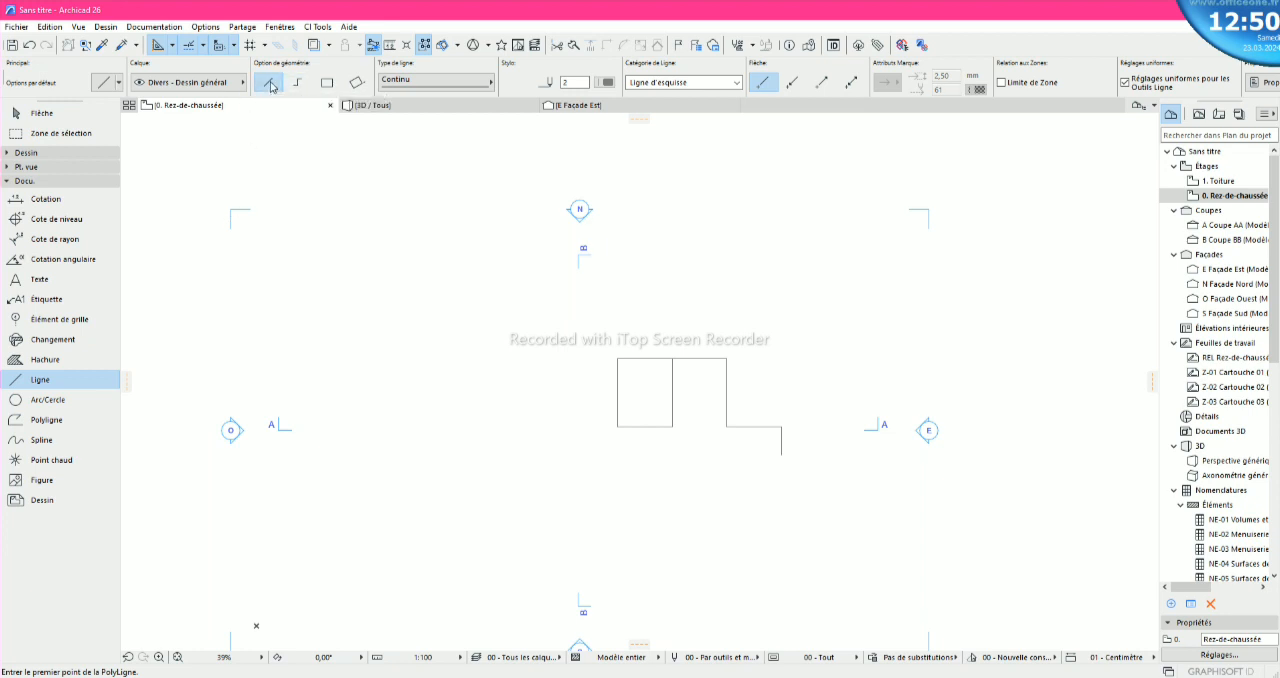
scroll(715, 444, up, 2)
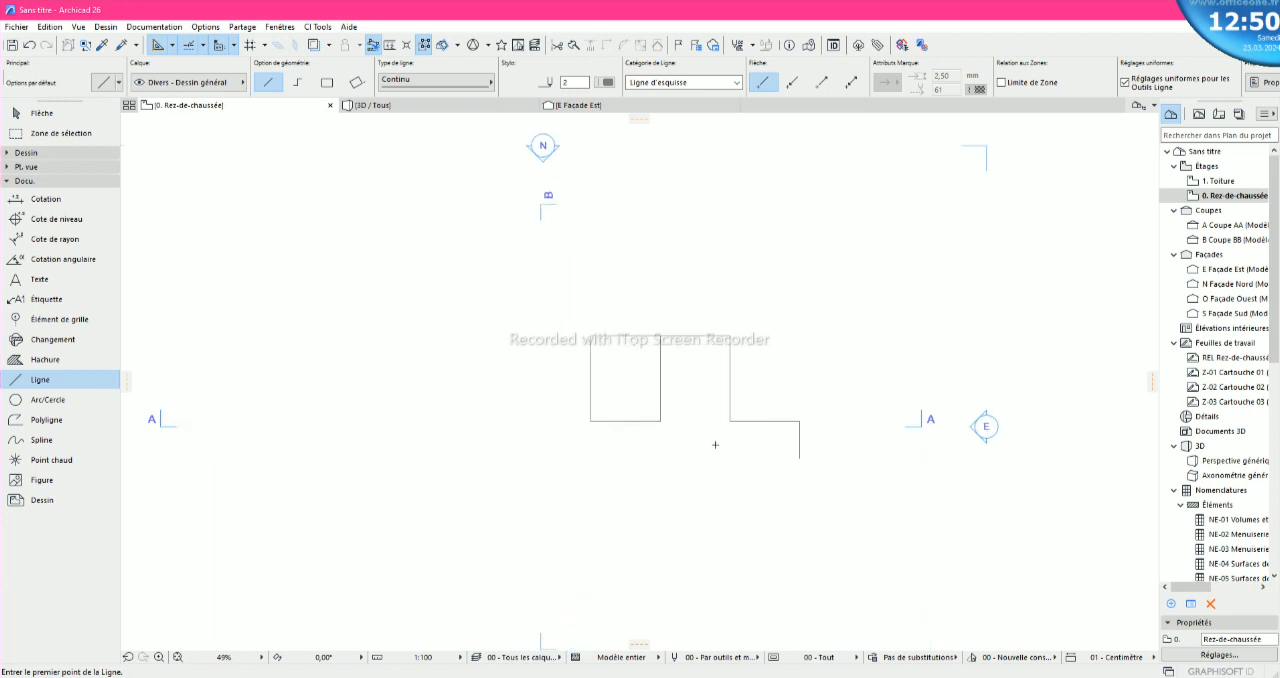
scroll(736, 416, up, 1)
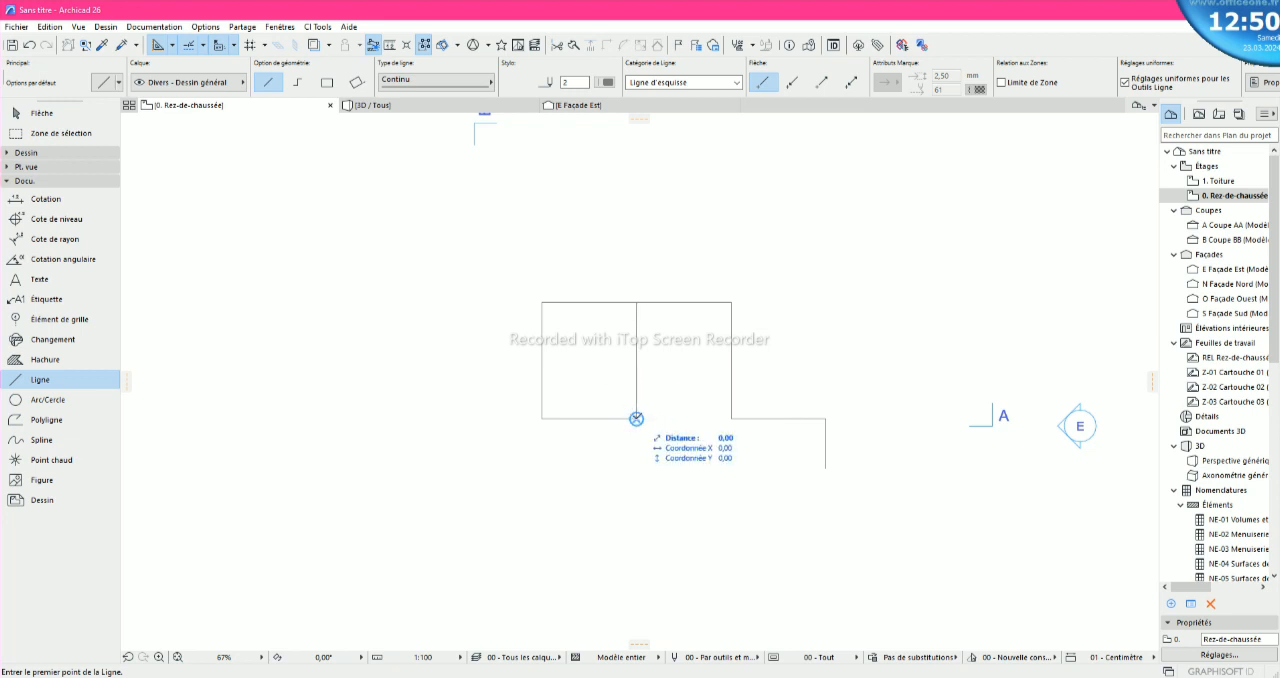
scroll(638, 430, up, 1)
scroll(638, 430, up, 3)
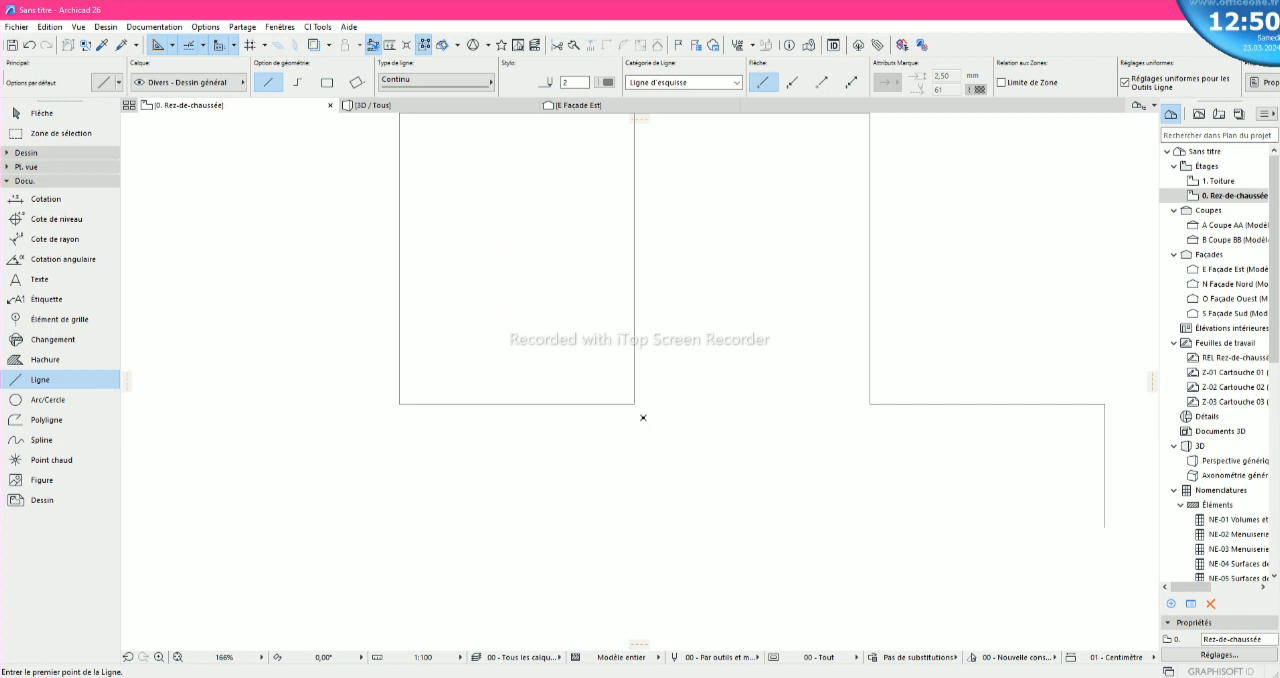
click(634, 403)
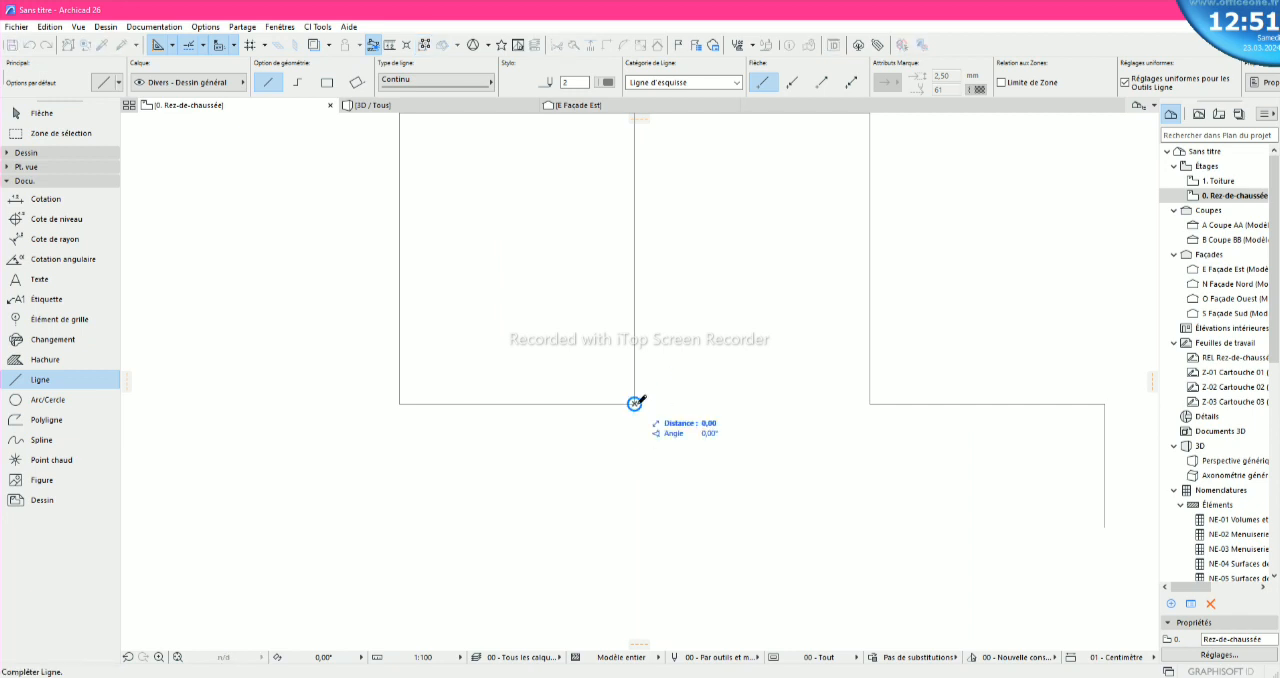
click(870, 403)
scroll(688, 449, down, 2)
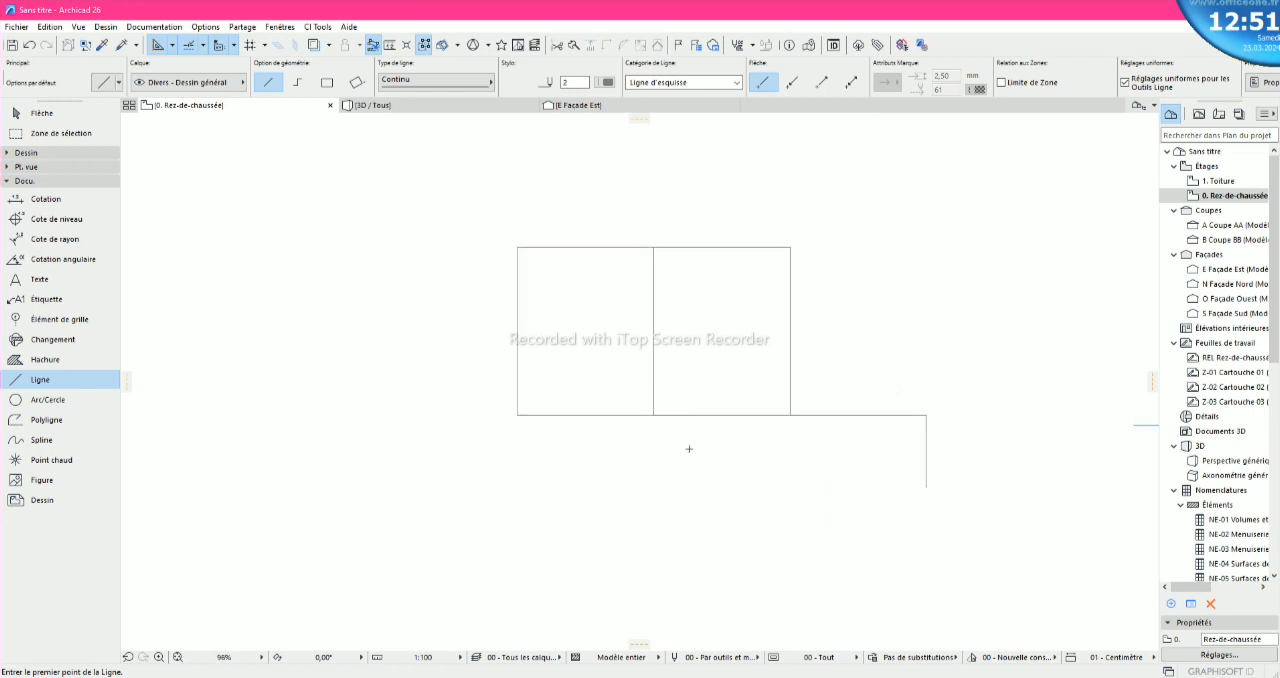
- Try a freehand single line at 45° beside the rectangles, and delete it
click(839, 364)
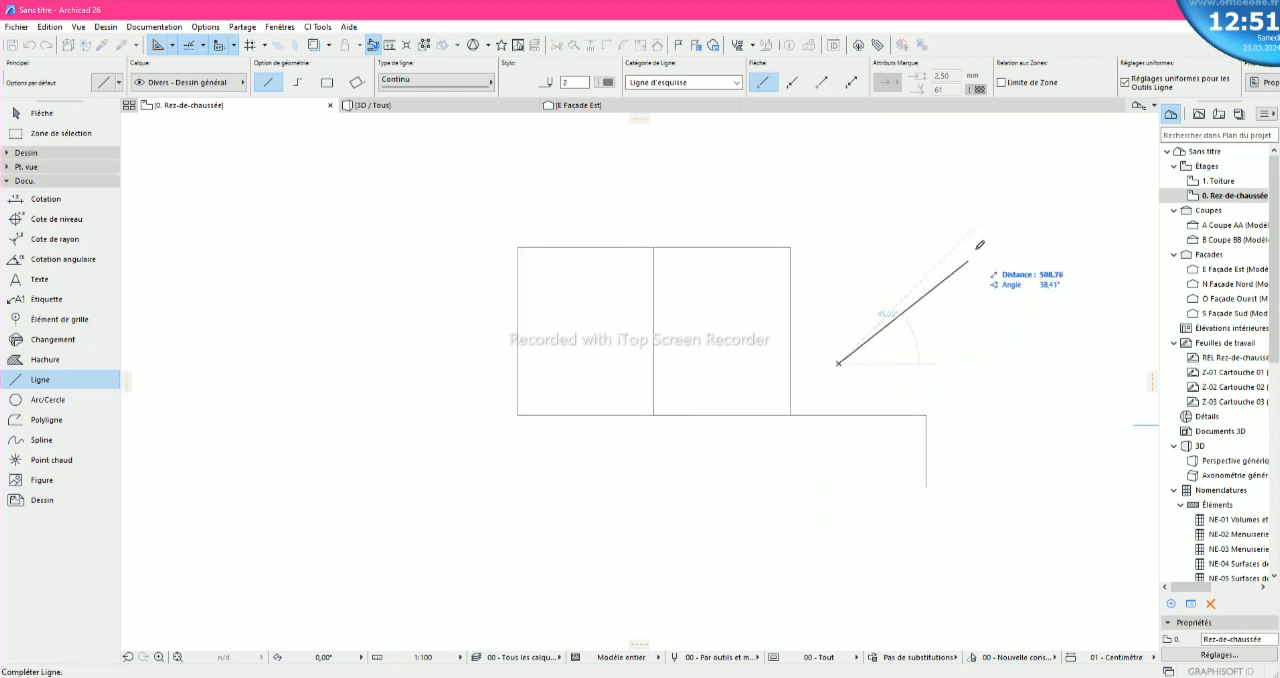
click(1025, 177)
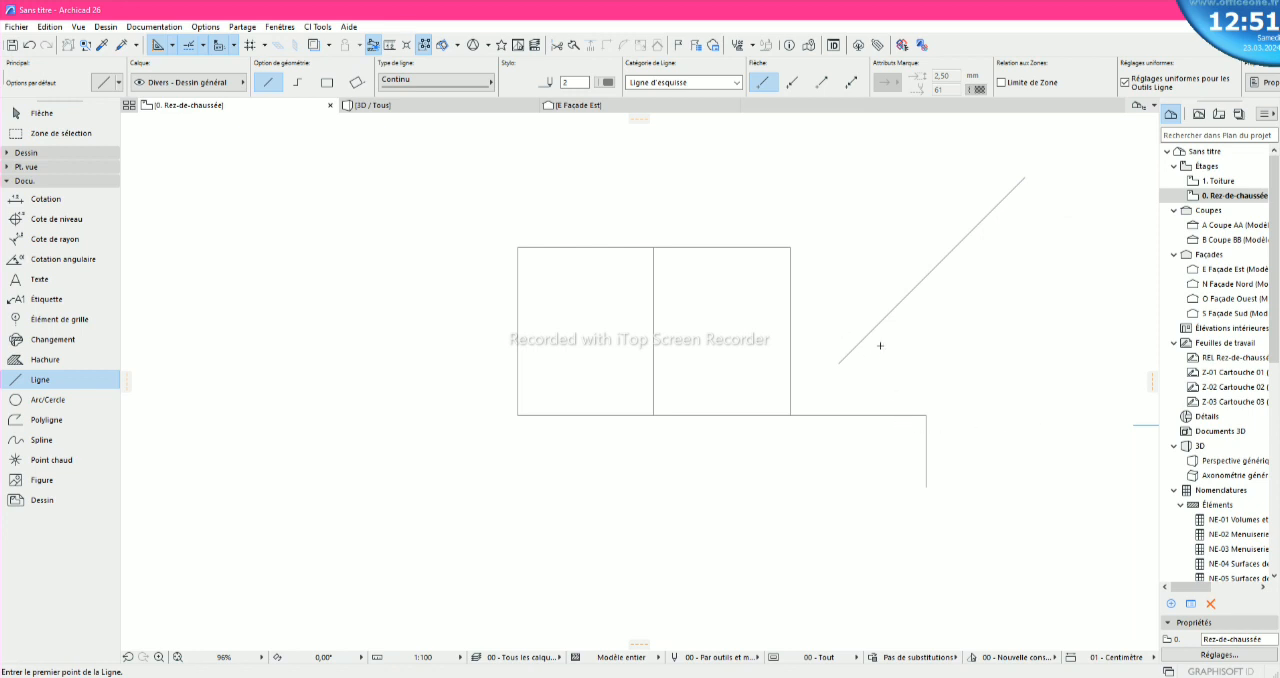
key(Escape)
click(906, 302)
key(Delete)
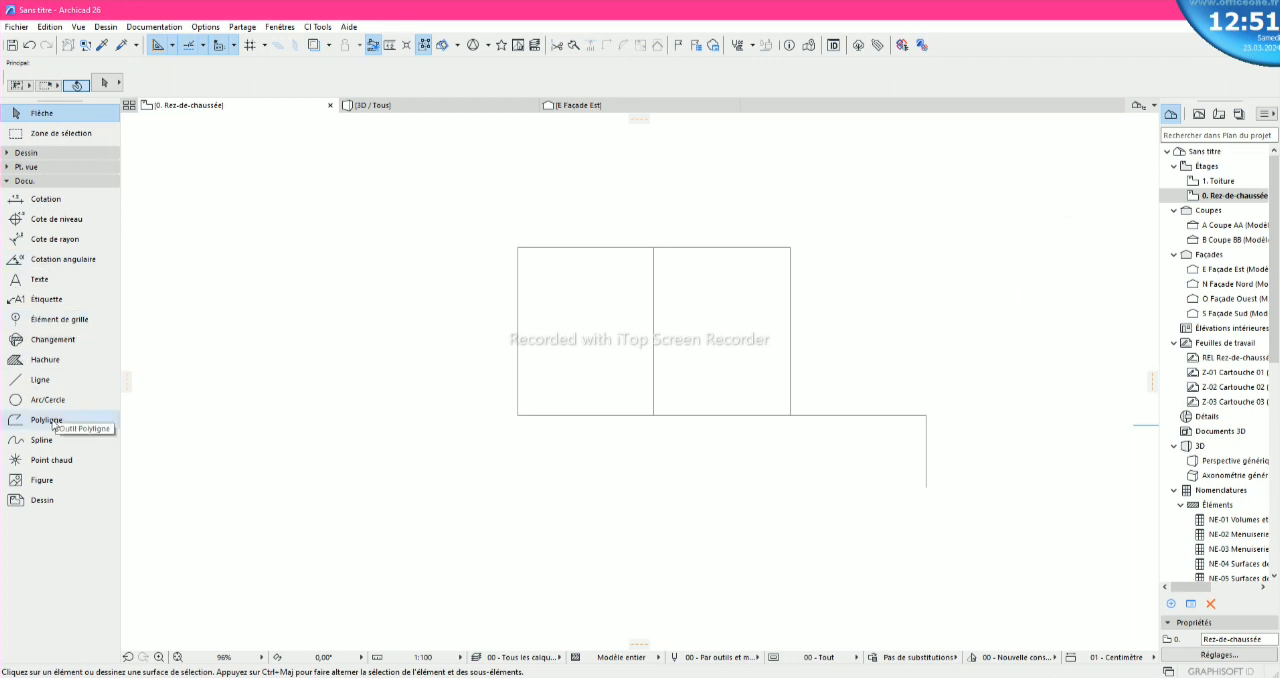
- Try a freehand polyline of several connected segments in the empty area left of the rectangles, and discard it
click(40, 379)
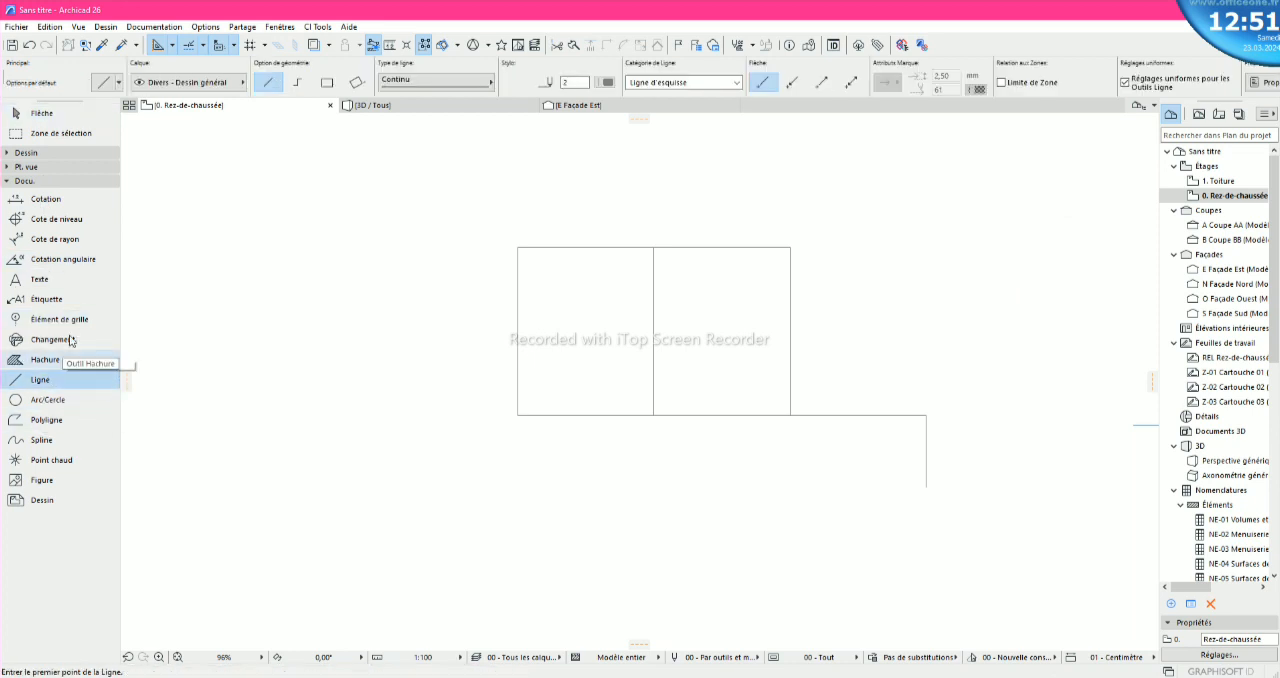
click(303, 85)
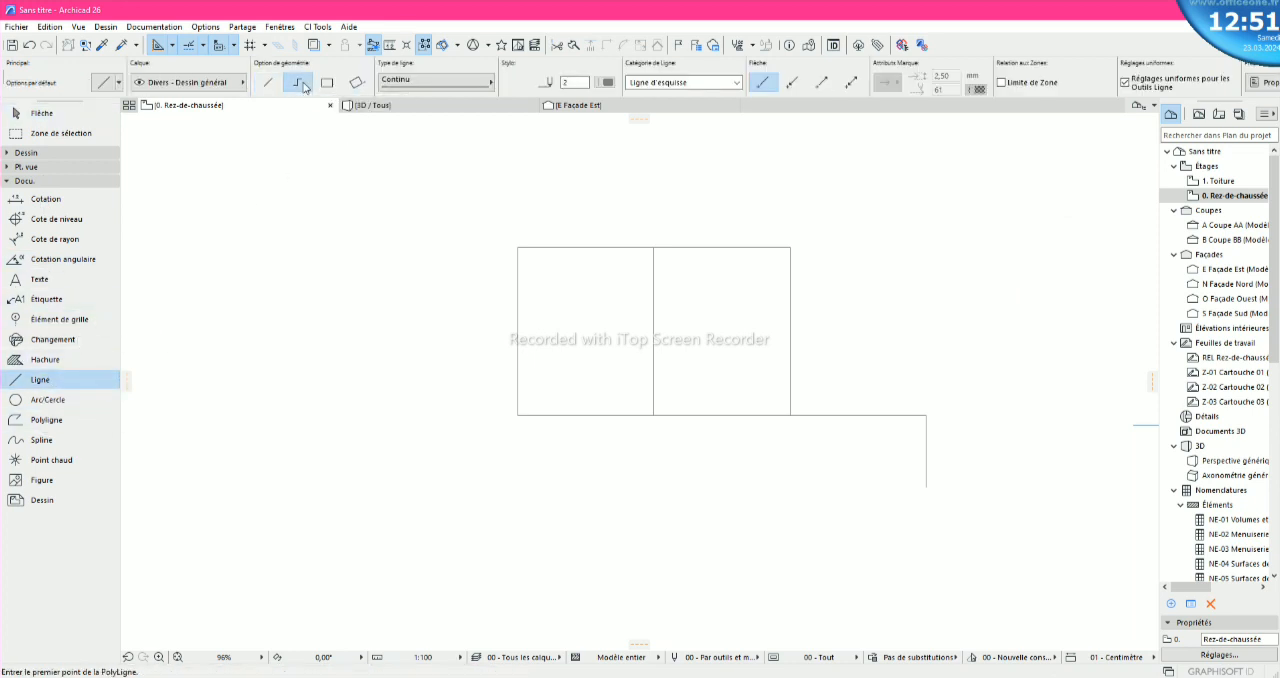
click(236, 505)
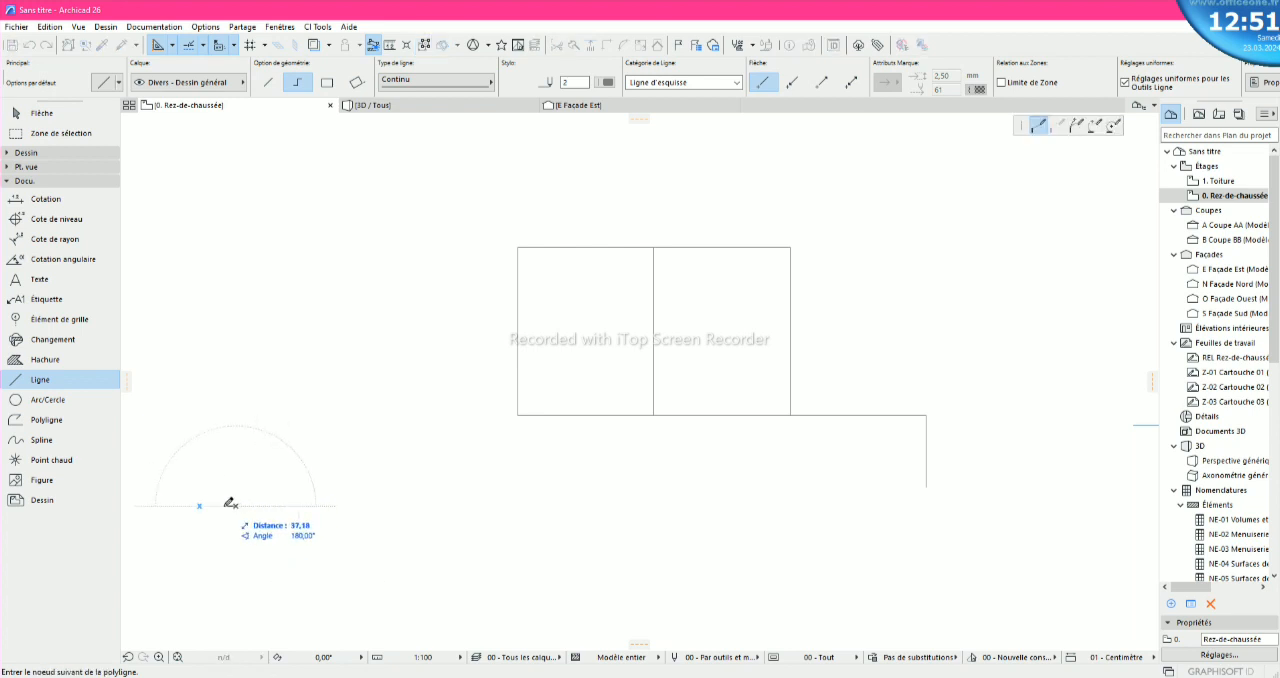
click(236, 337)
click(368, 337)
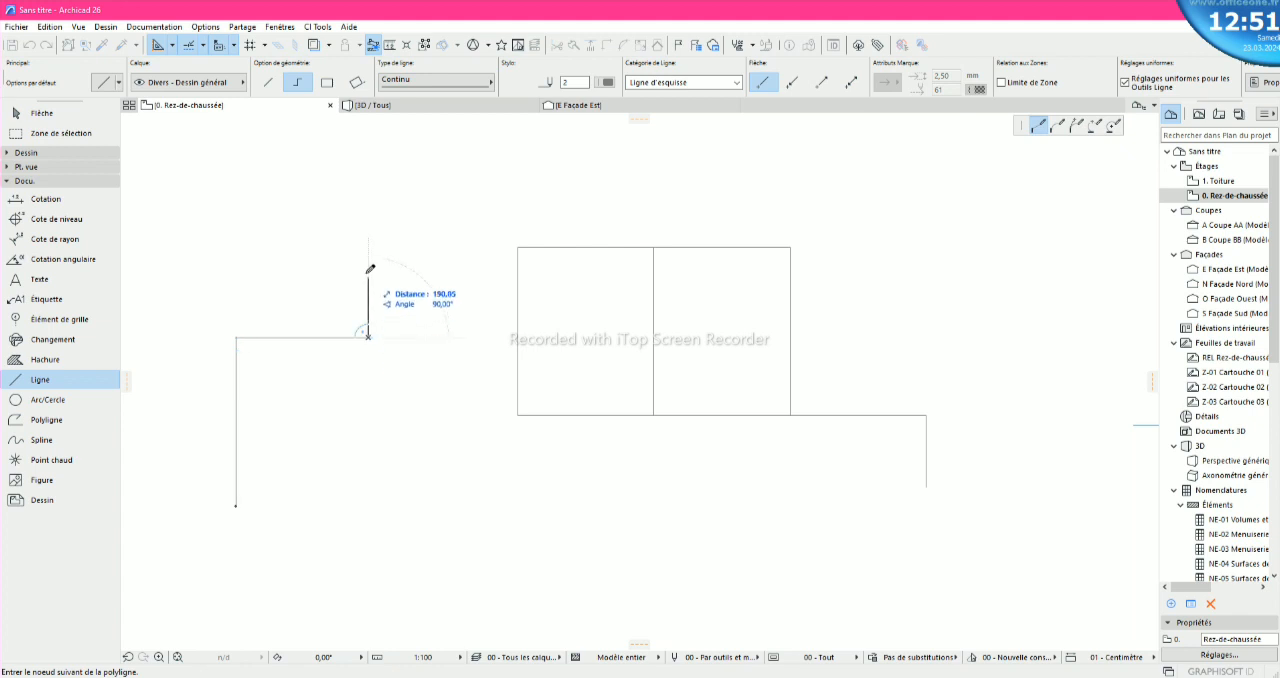
click(368, 265)
click(446, 265)
click(446, 160)
click(213, 173)
click(213, 248)
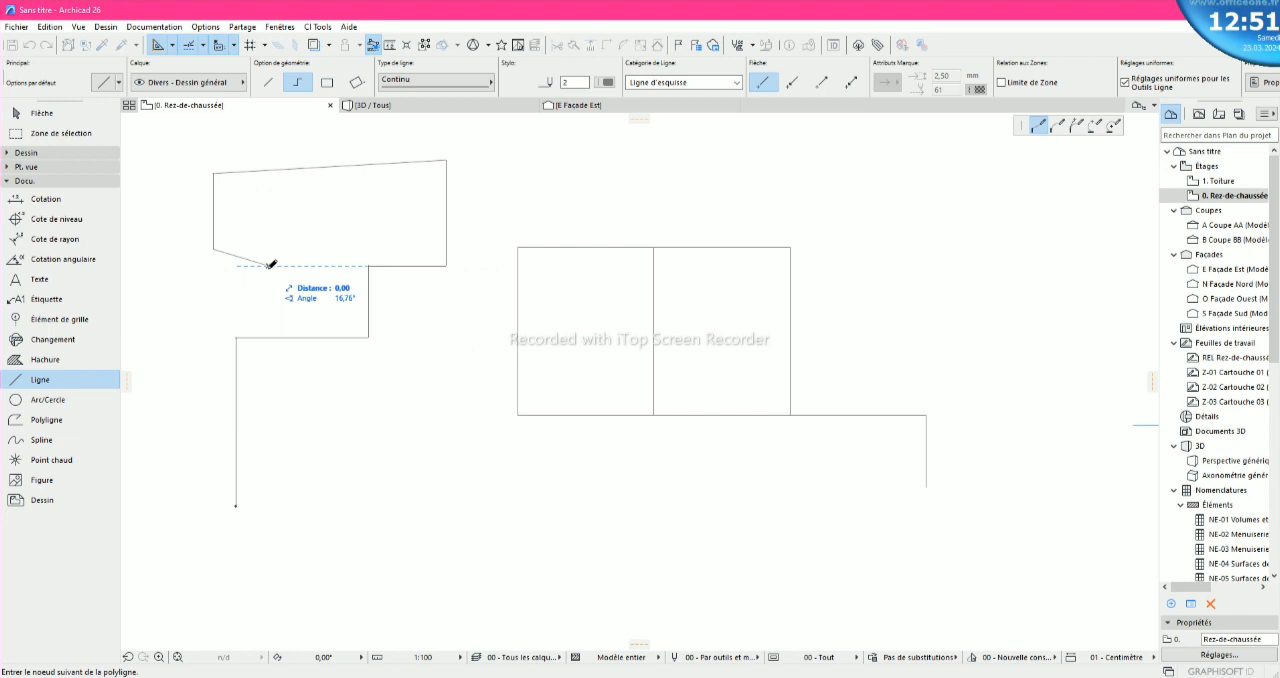
key(Escape)
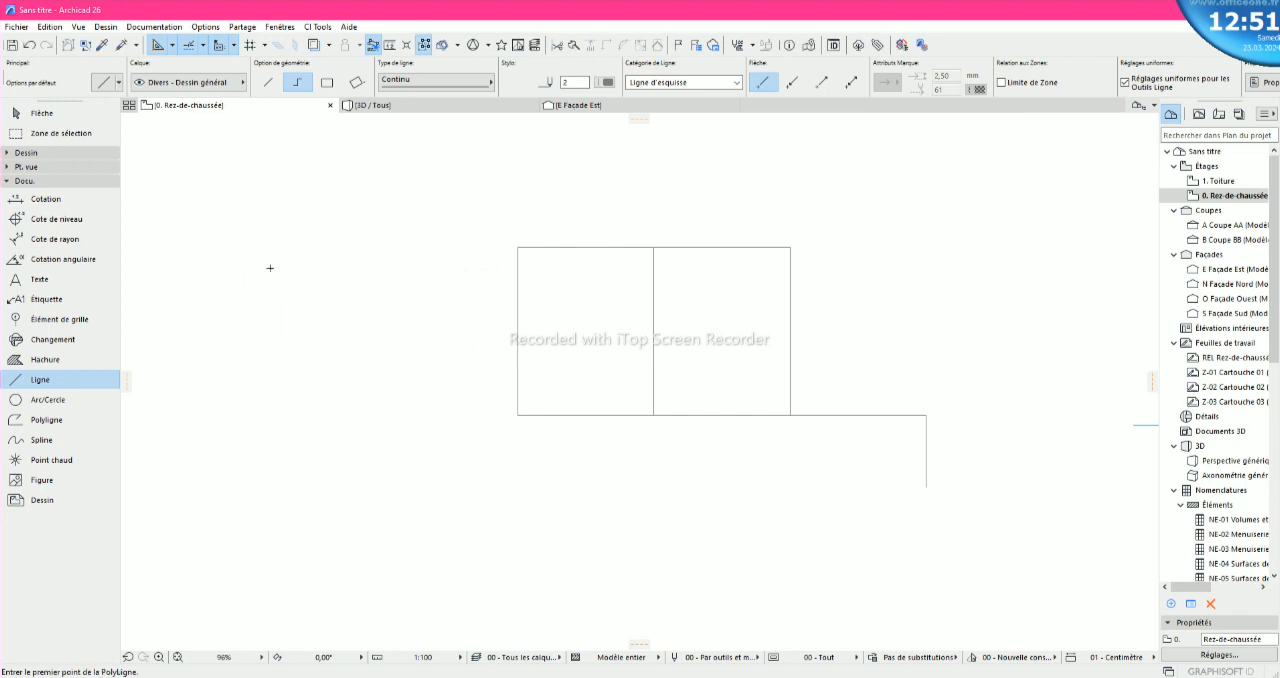
- Draw a polyline from the rectangles' upper right corner, 420 to the right and 520 down to the existing corner, and finish it
click(272, 82)
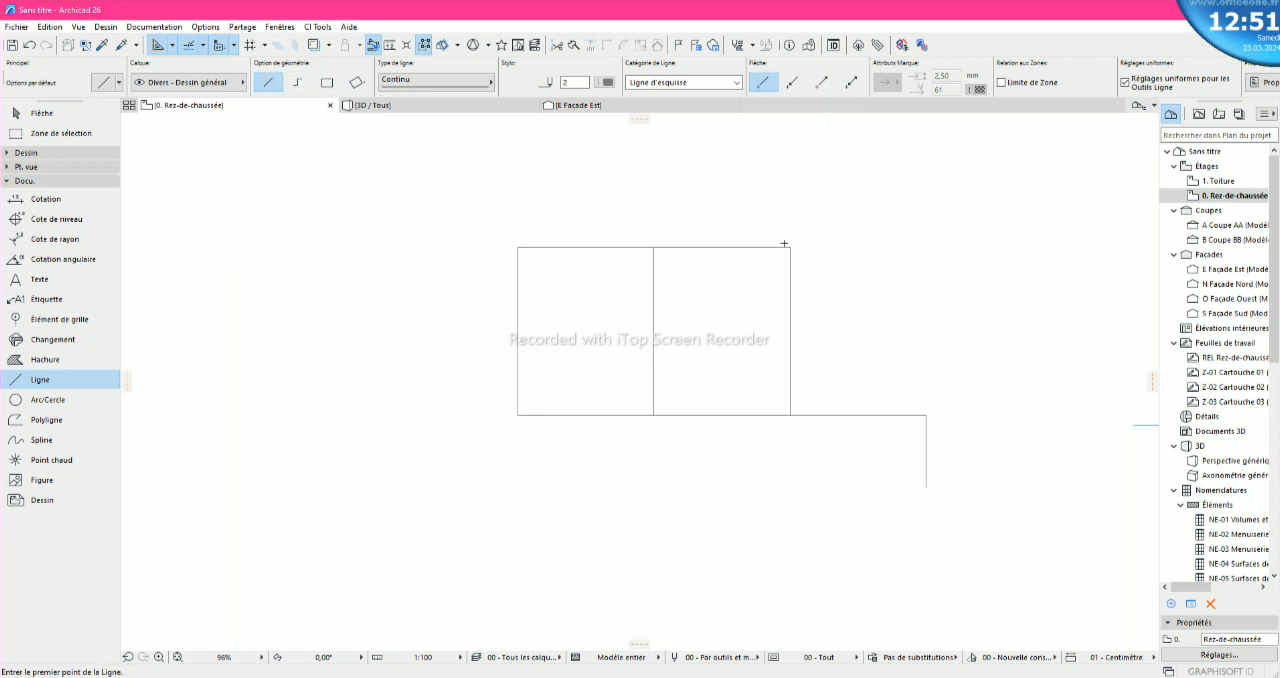
click(297, 82)
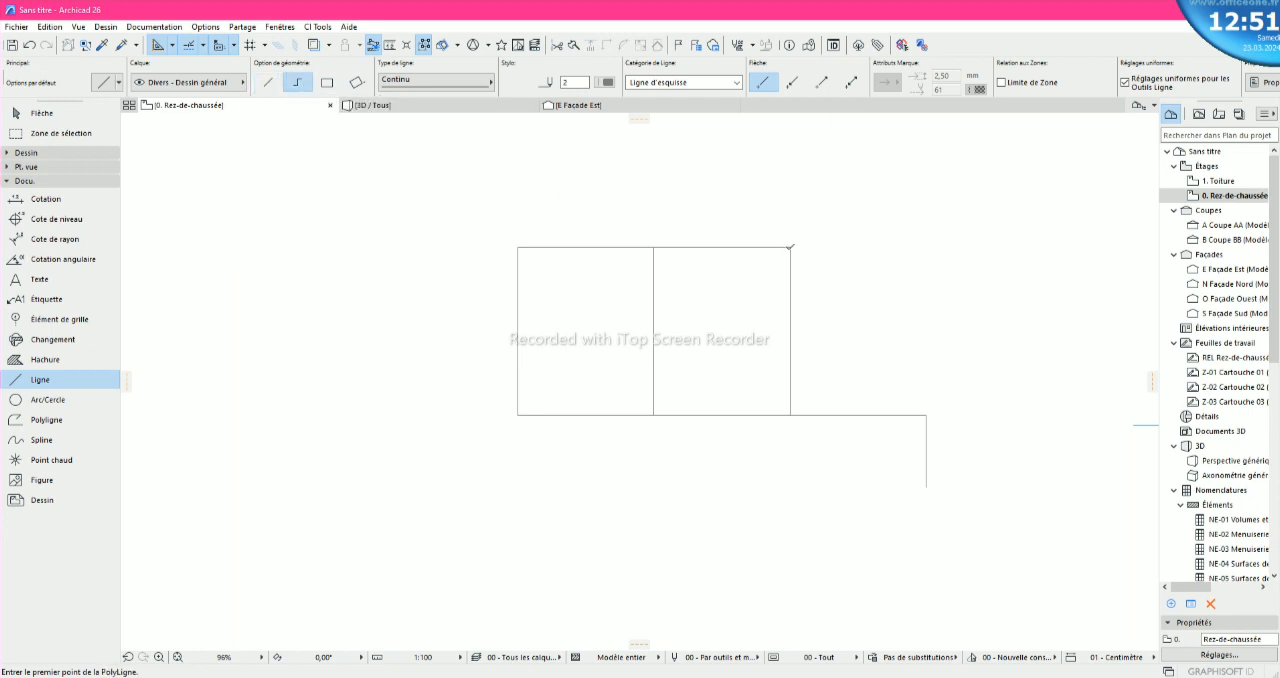
click(790, 247)
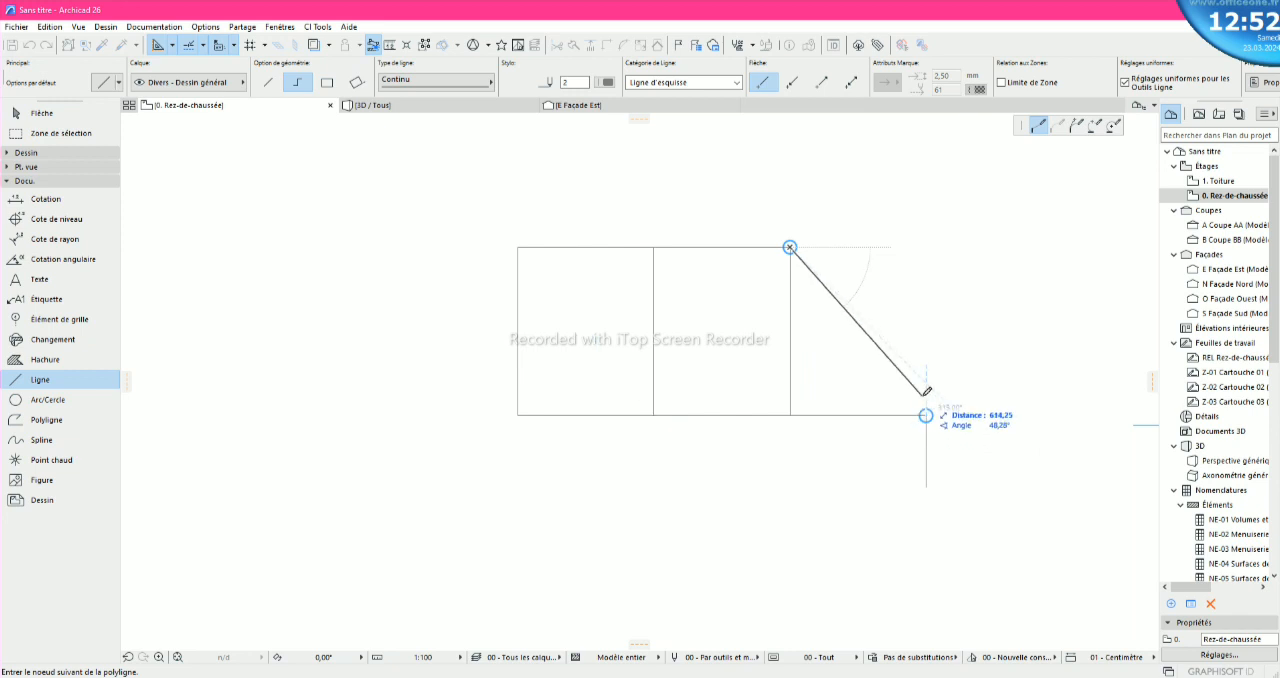
click(927, 246)
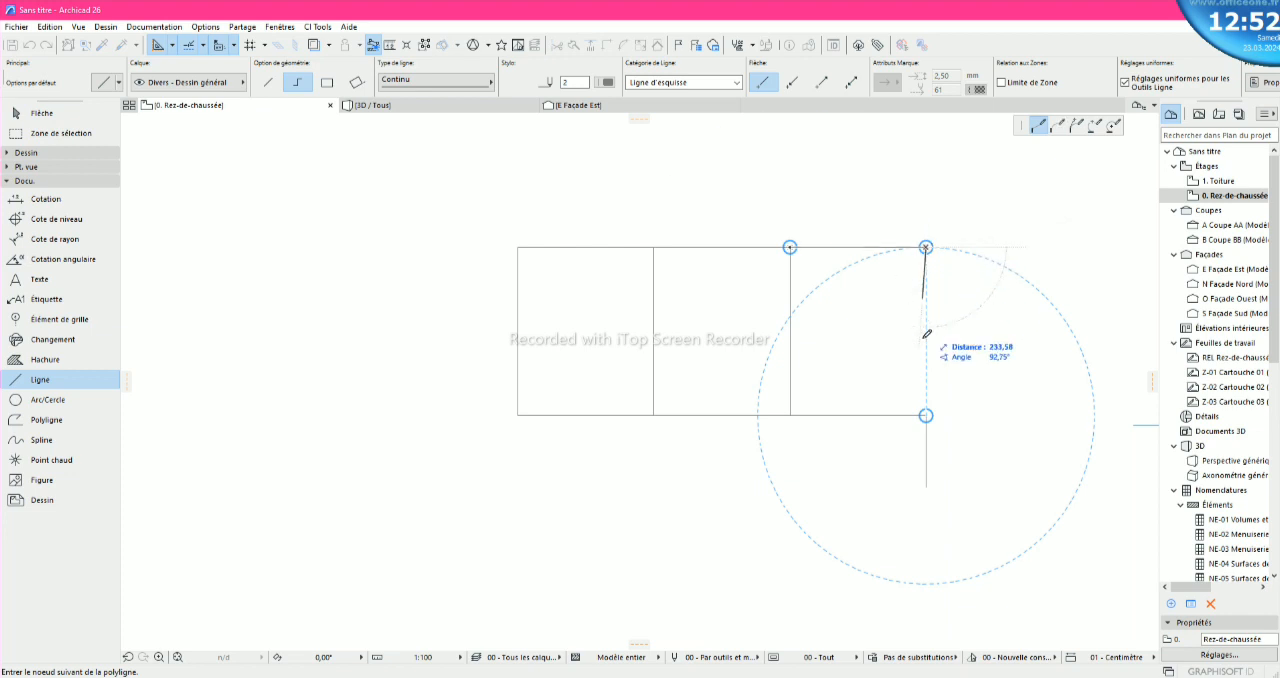
click(926, 415)
right_click(926, 416)
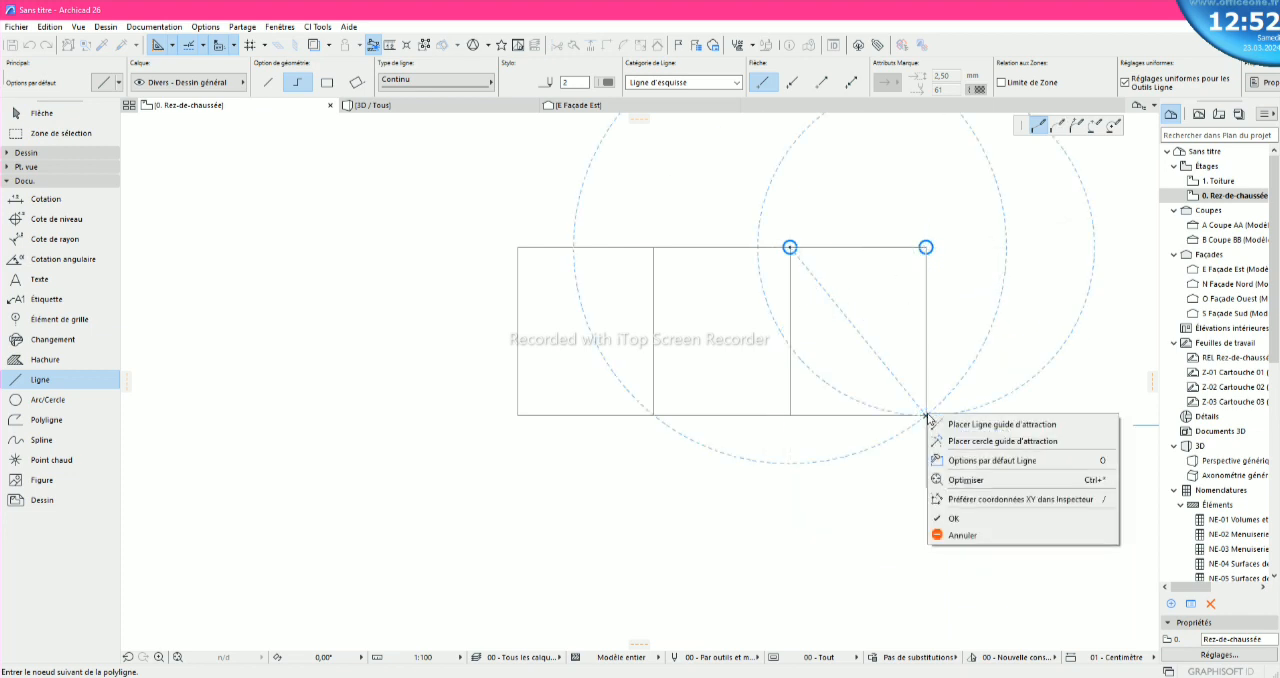
click(955, 518)
scroll(770, 416, down, 3)
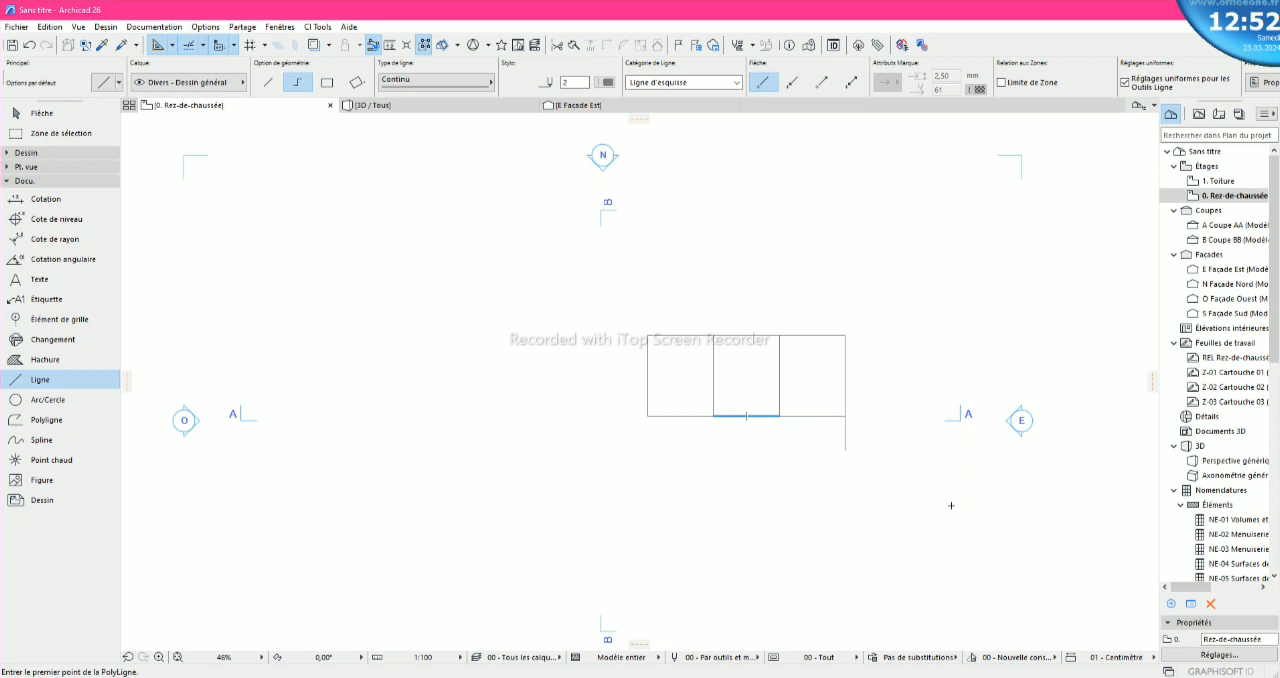
- Start a polyline at the lower end of the short vertical segment, going 220 to the left and 620 straight down
scroll(866, 478, up, 3)
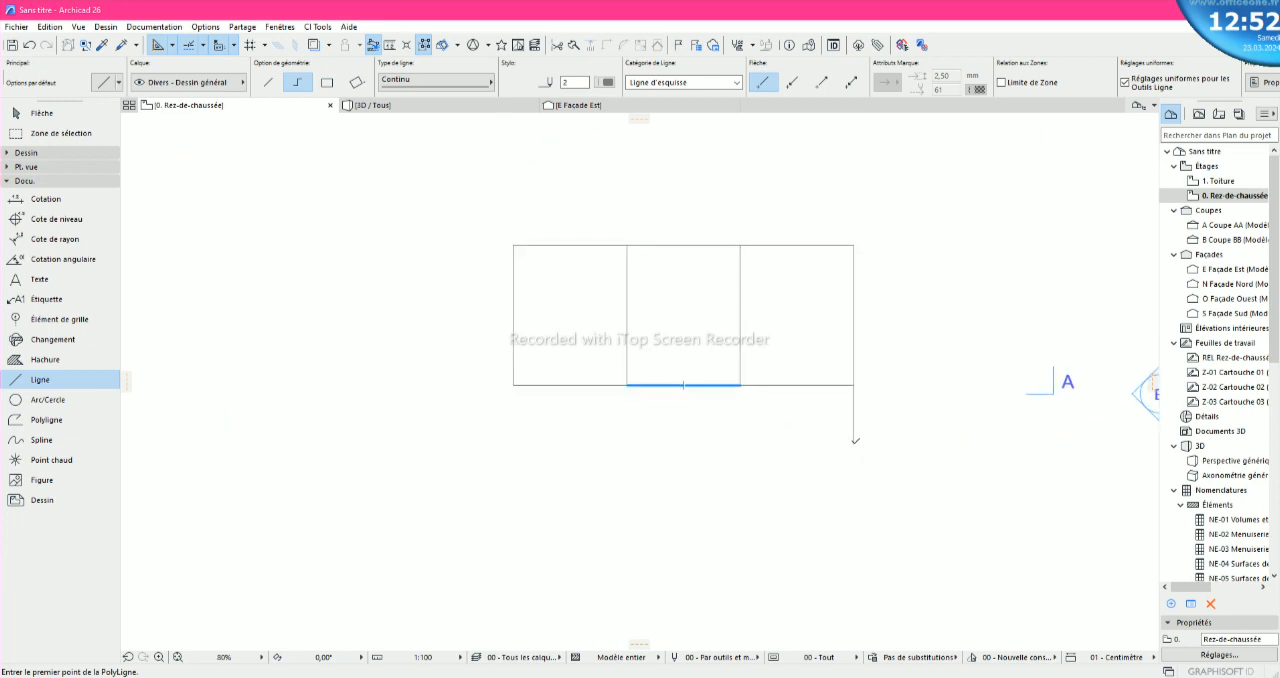
click(853, 444)
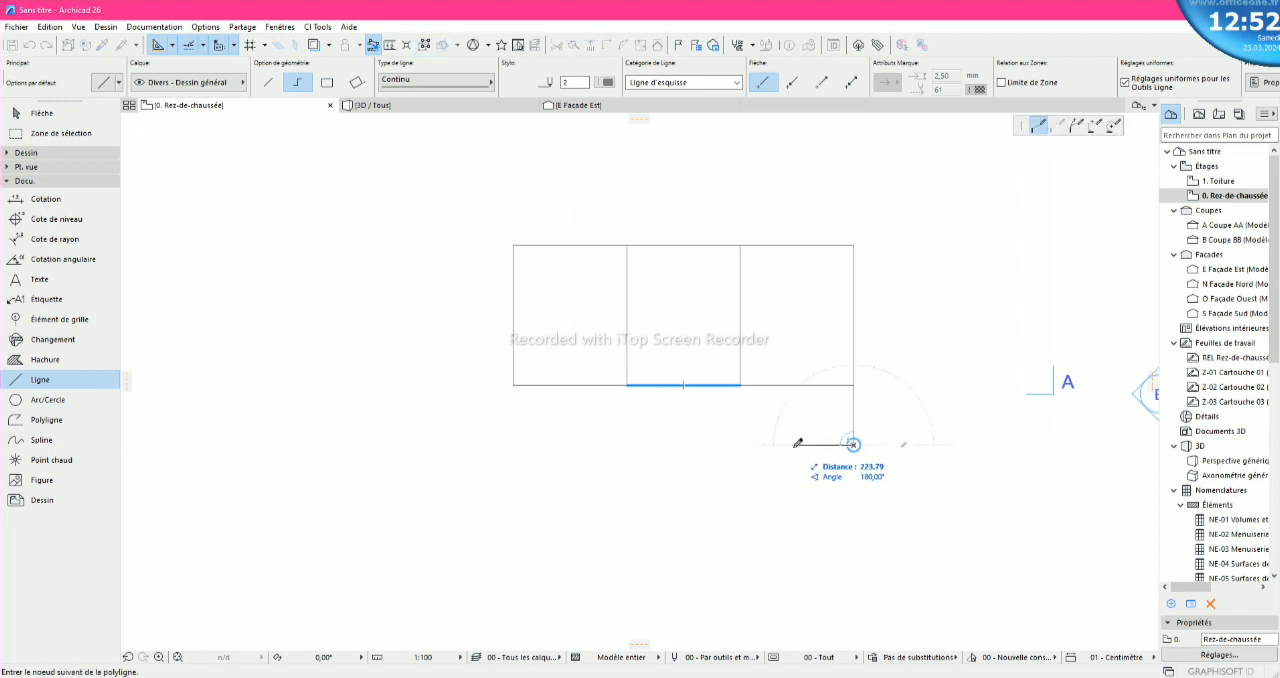
text(22)
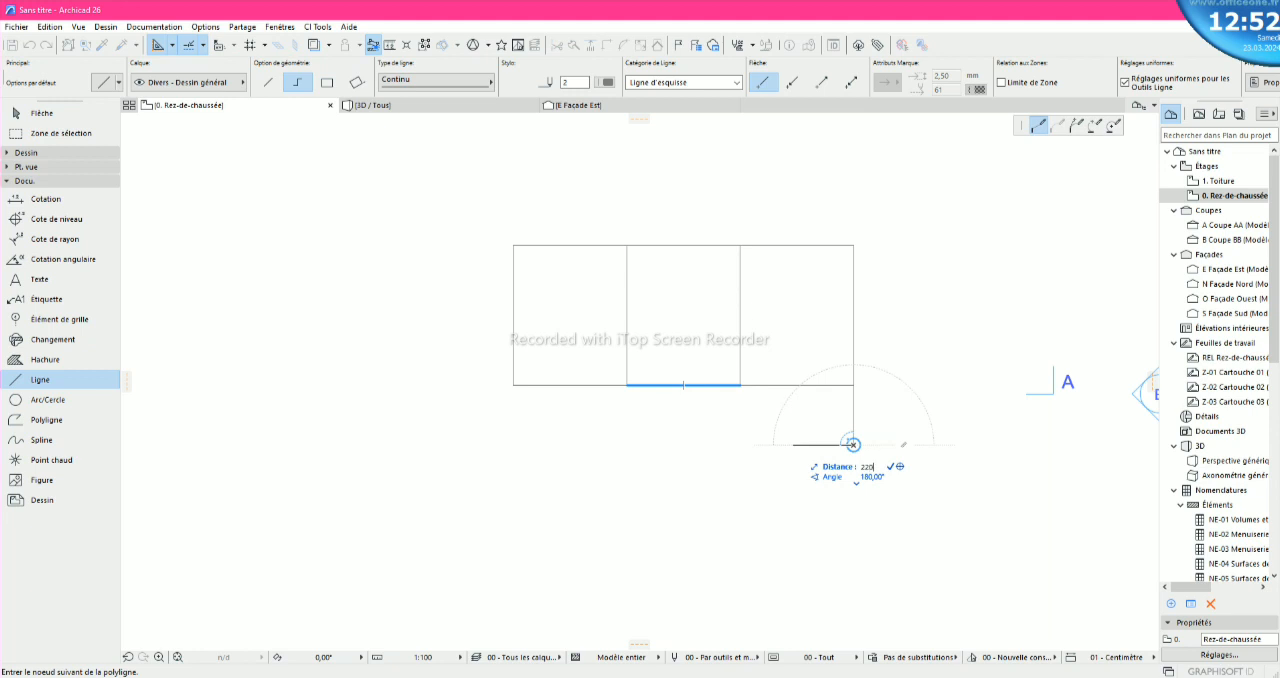
text(0)
key(Return)
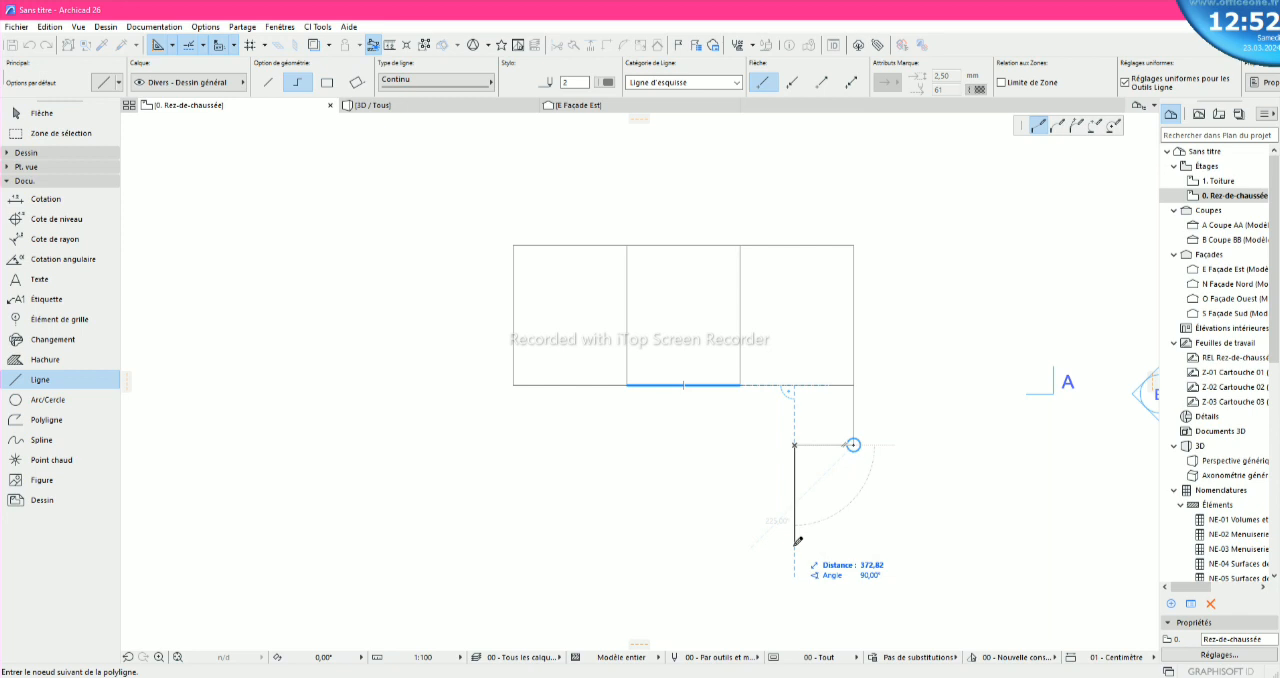
text(620)
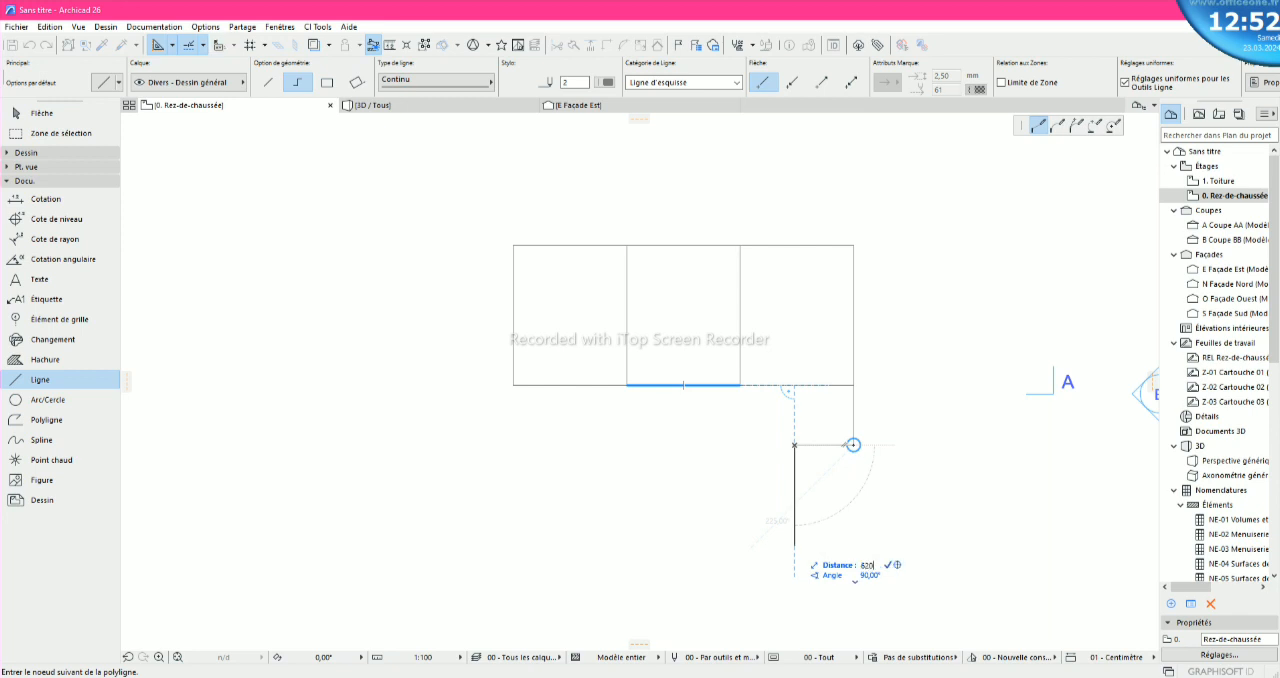
key(Return)
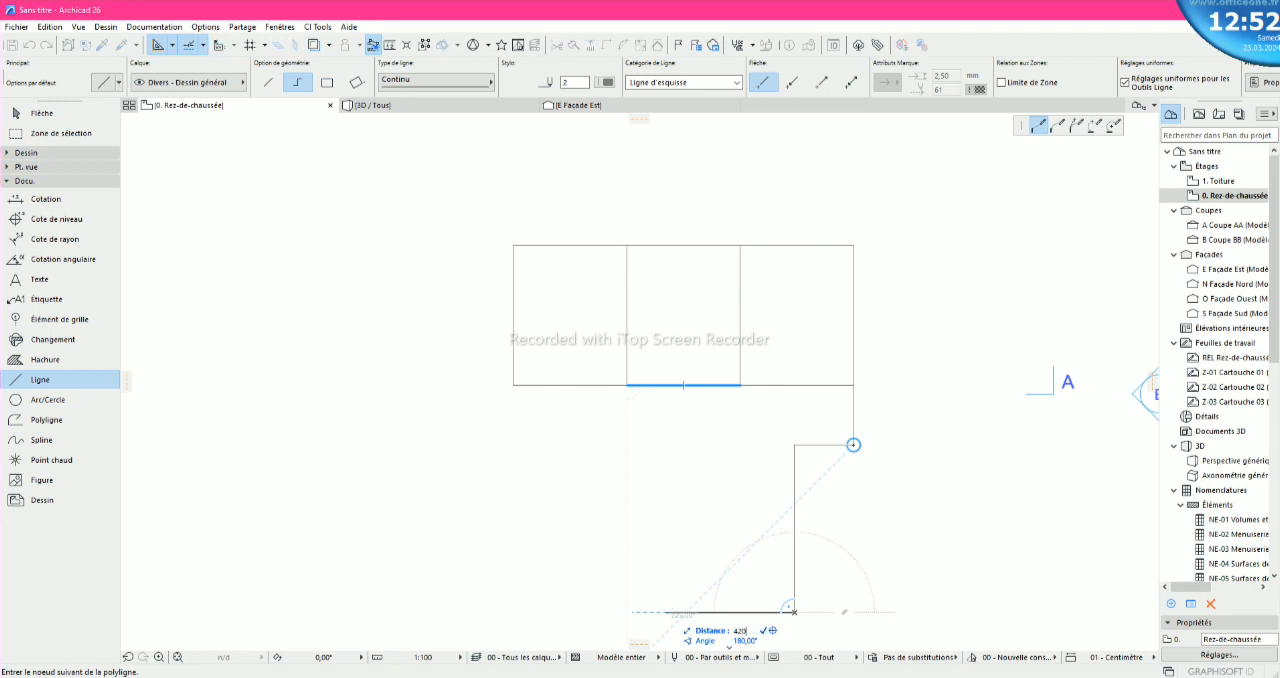
- Continue the polyline 420 to the left, 620 straight up and across to the short horizontal segment's left end, and finish it
click(683, 611)
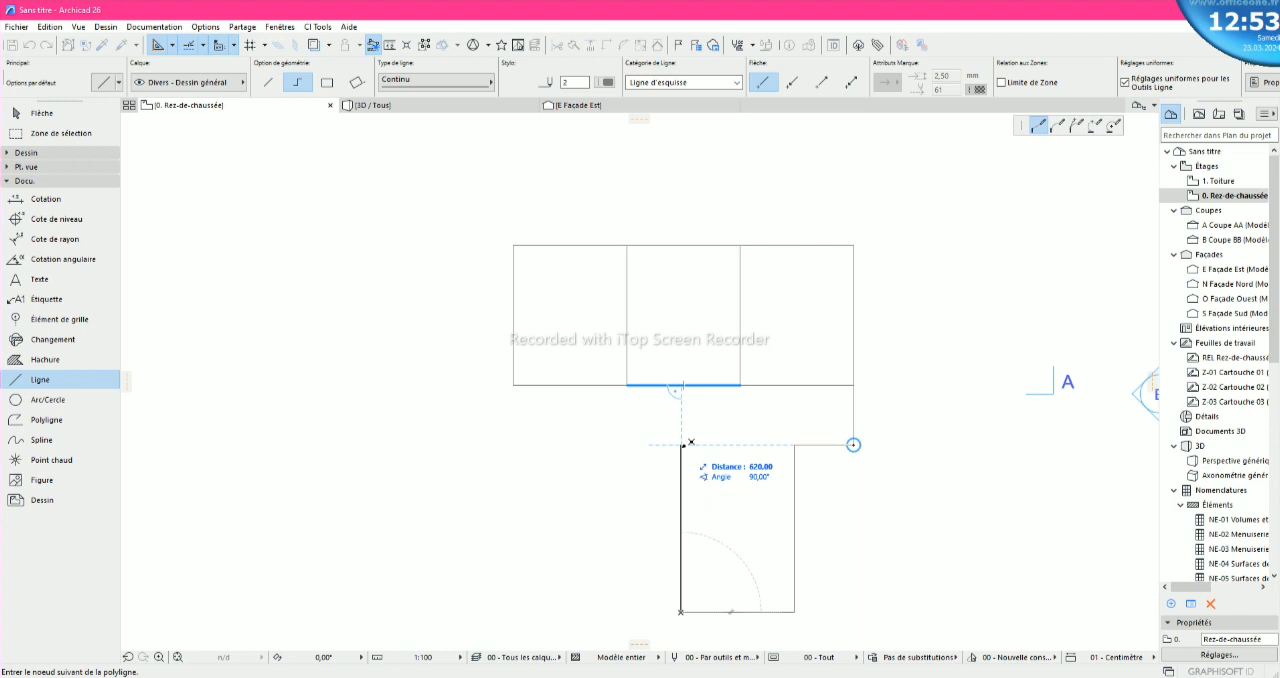
click(682, 444)
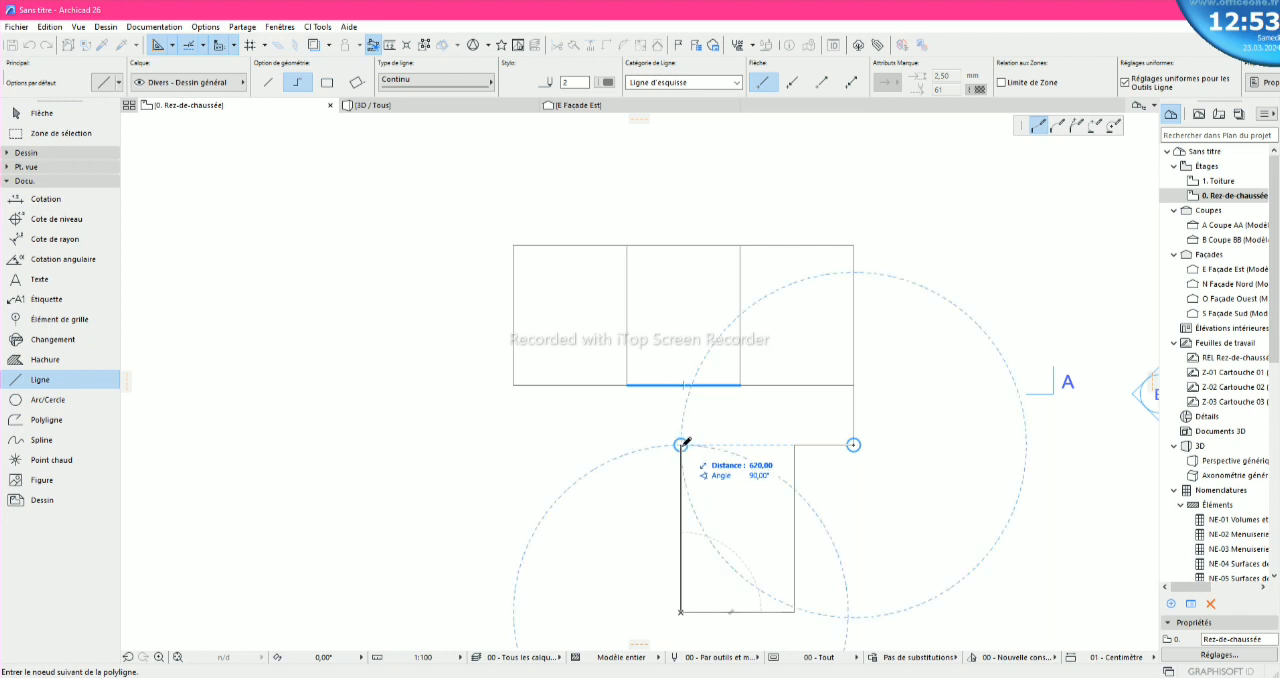
click(794, 444)
right_click(795, 443)
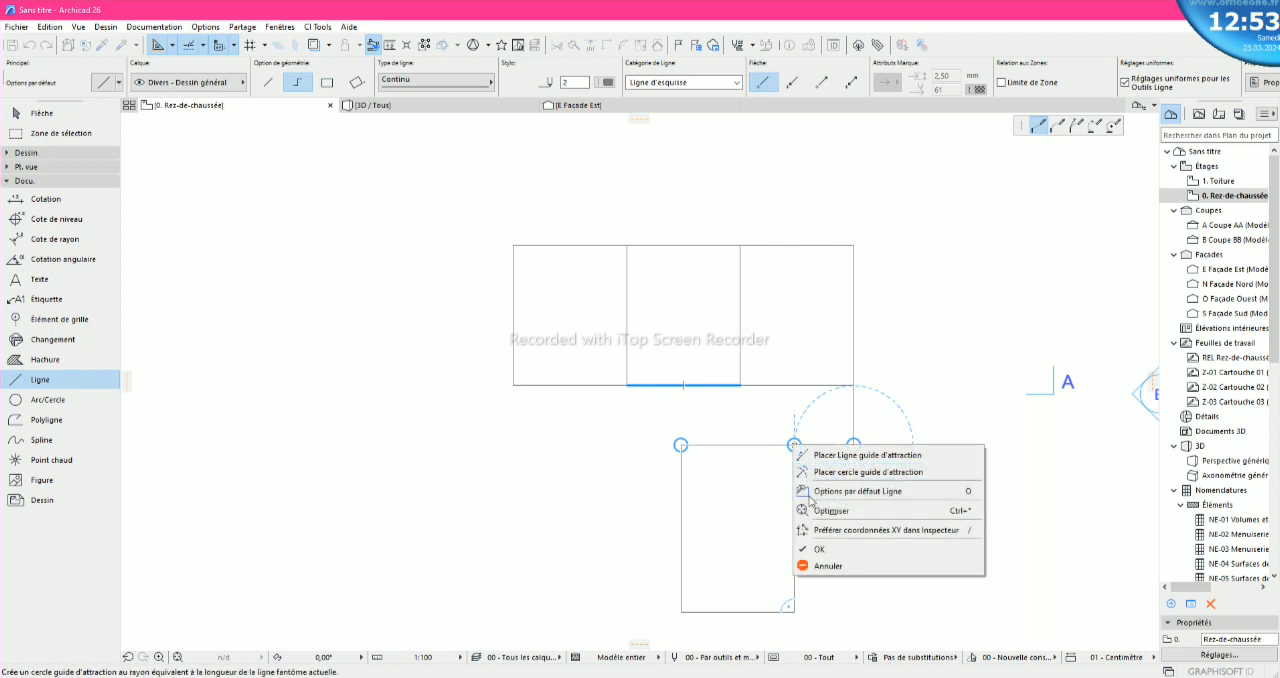
click(816, 547)
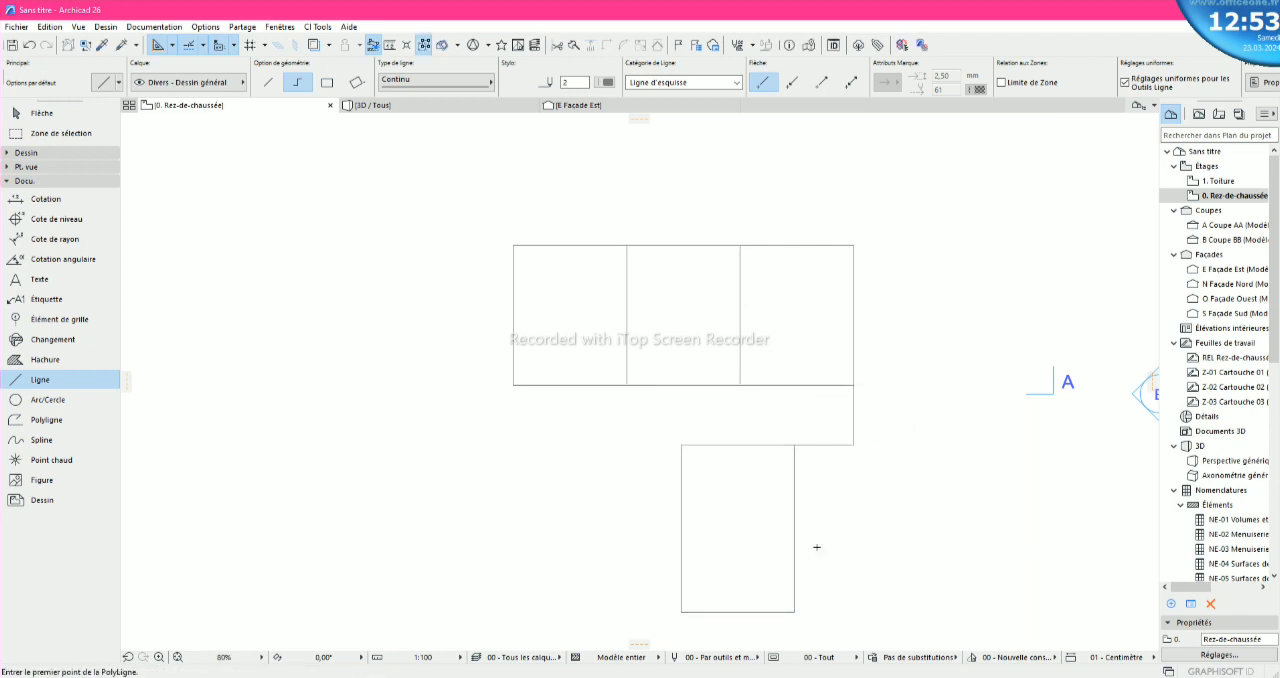
- Draw a polyline from the lower rectangle's bottom right corner, across to below the outer corner and up to that corner, and finish it
click(795, 610)
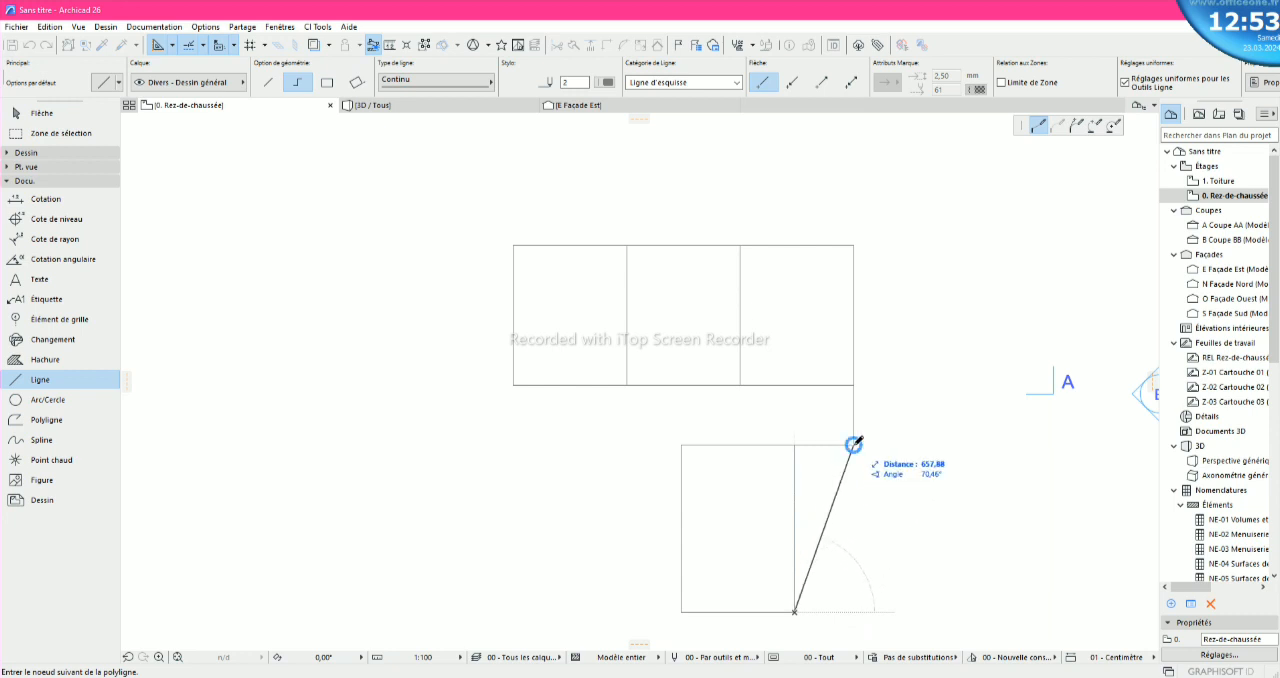
click(856, 609)
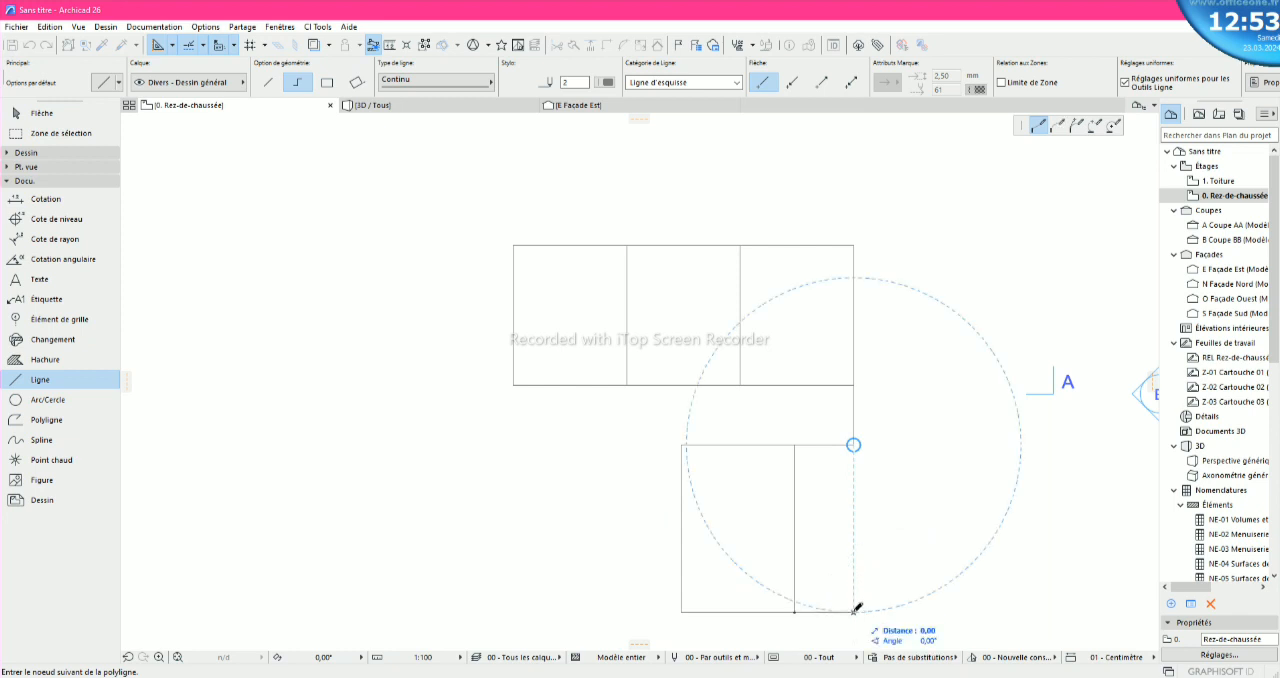
click(853, 445)
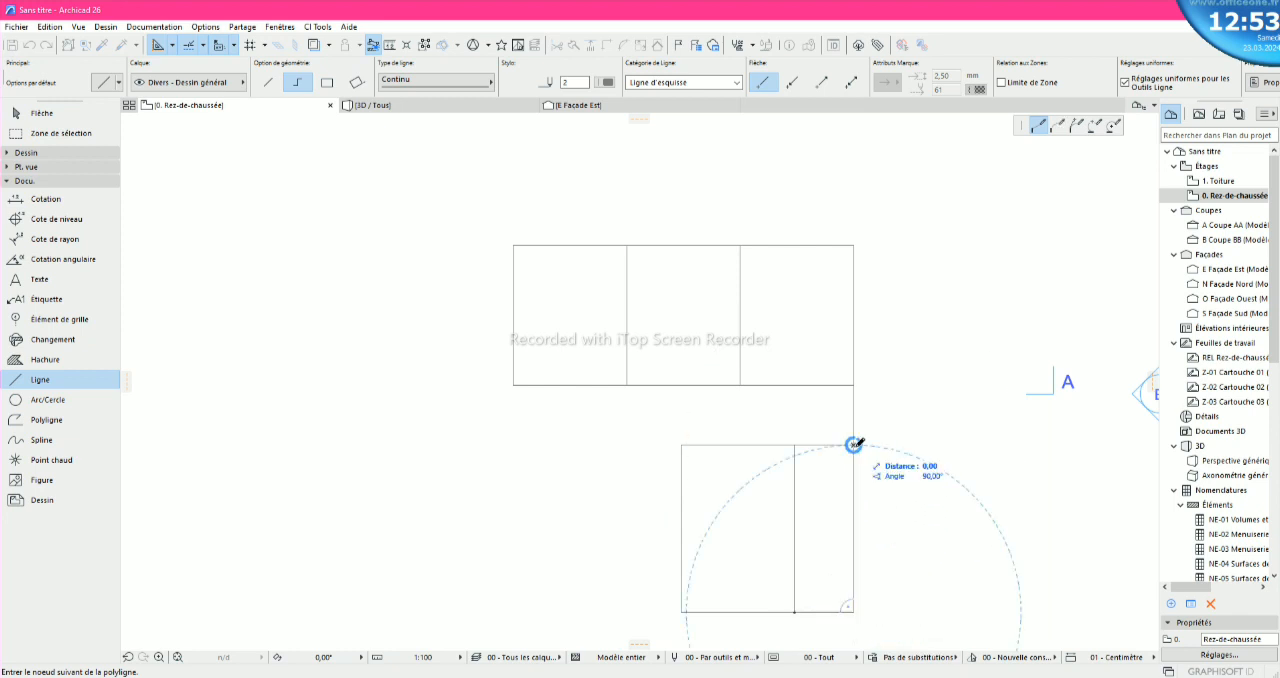
right_click(853, 445)
click(910, 550)
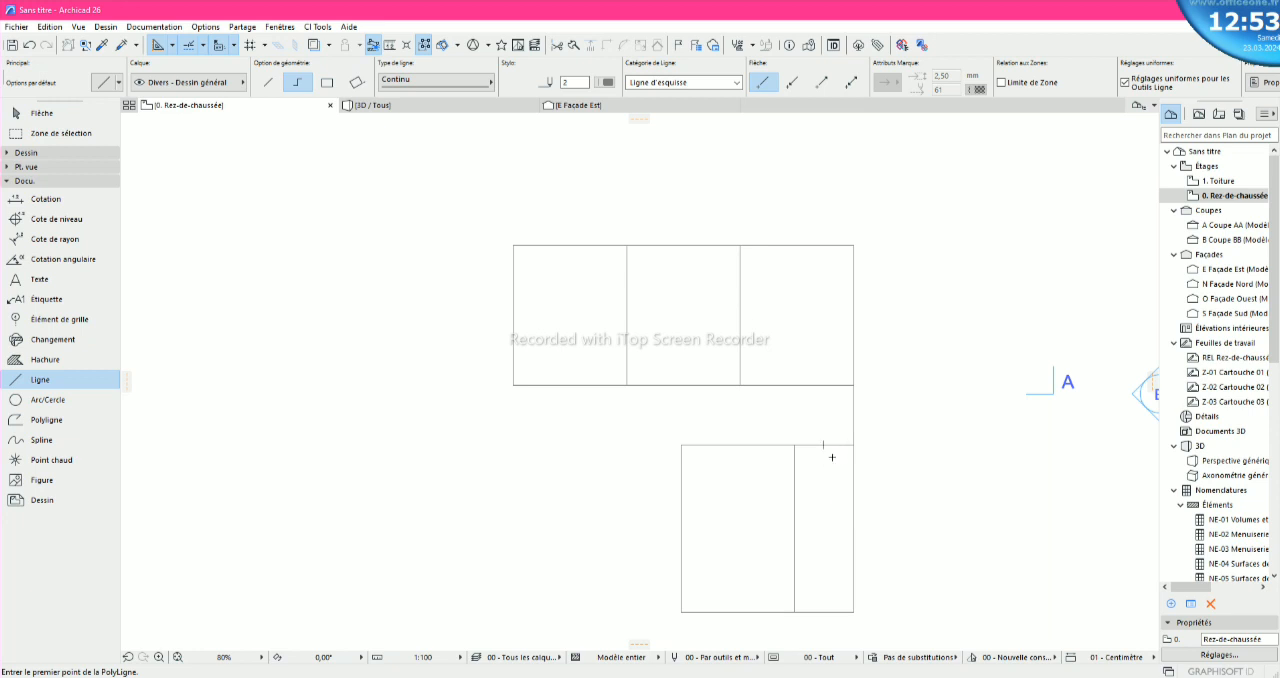
- Draw a polyline from near the right end of the narrow room's top edge, 220 down and left to the dividing line, and finish it
scroll(846, 518, up, 1)
scroll(845, 516, down, 3)
scroll(845, 598, up, 4)
scroll(845, 598, up, 2)
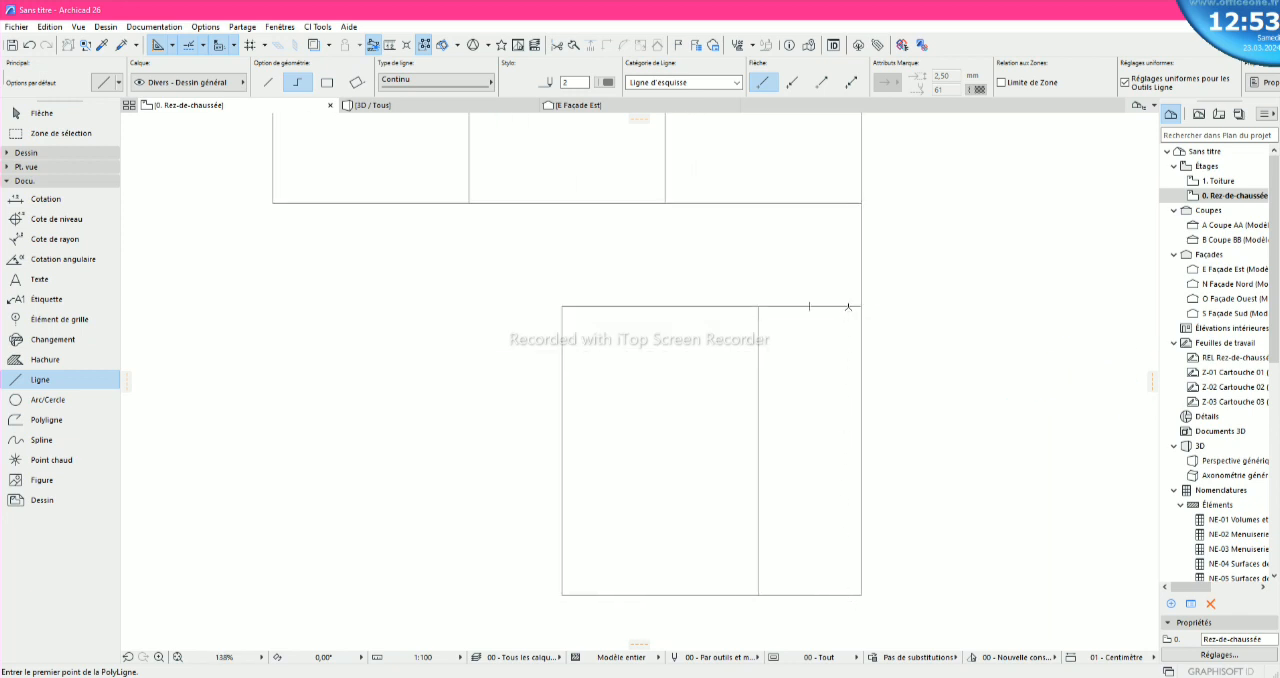
click(849, 305)
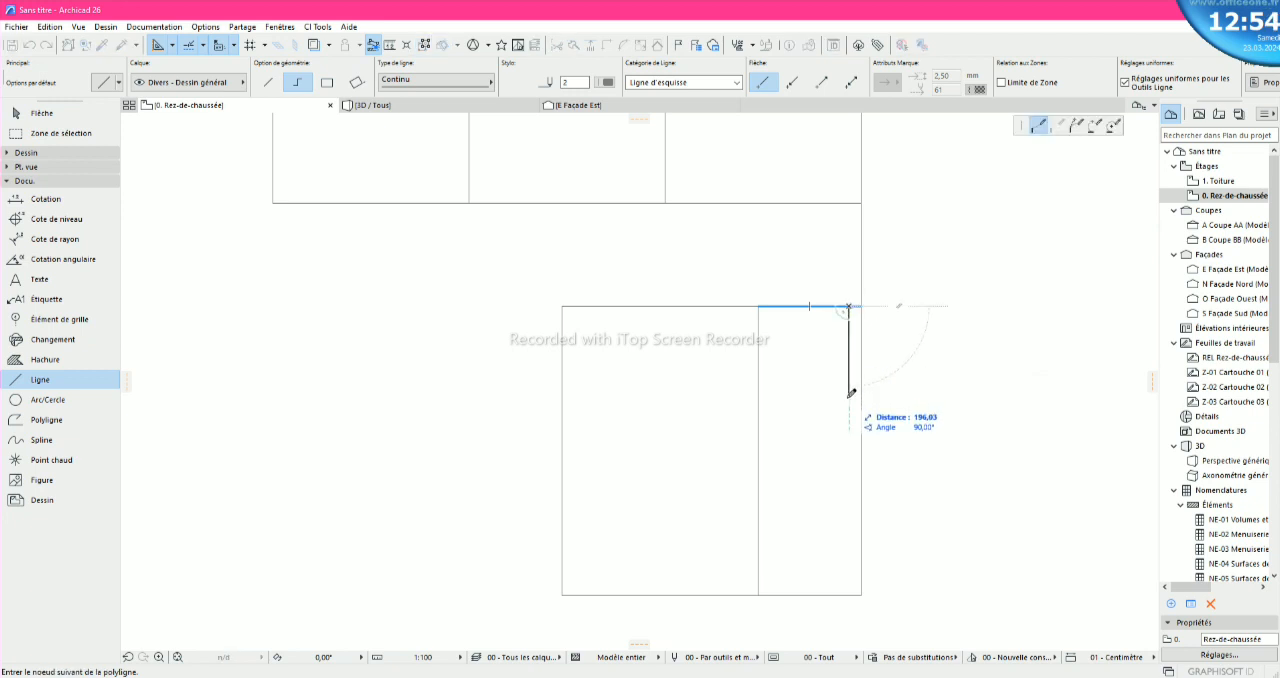
text(2)
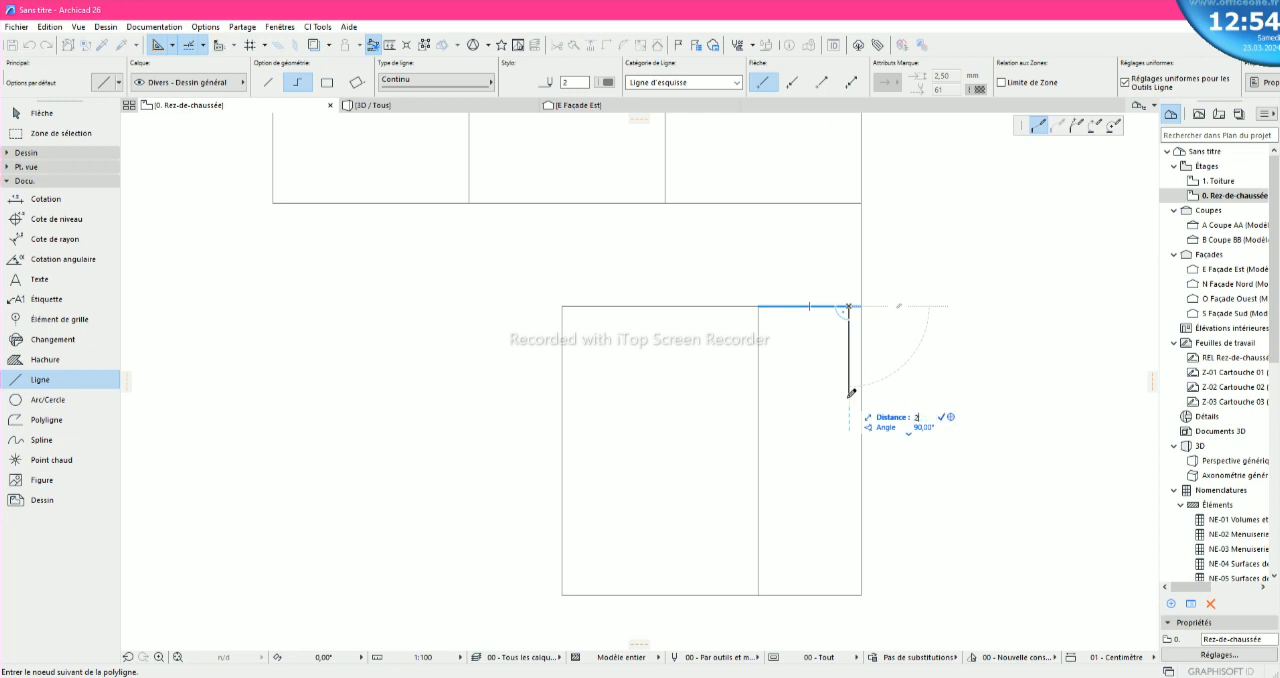
text(20)
key(Return)
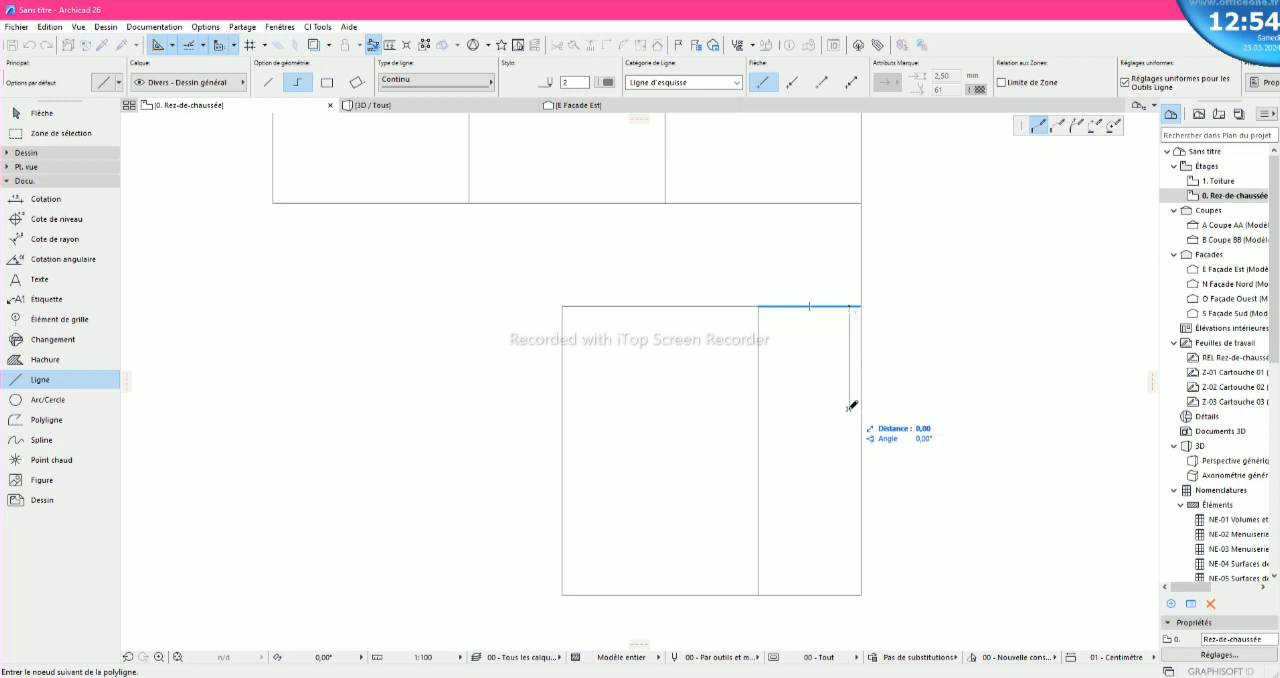
click(759, 406)
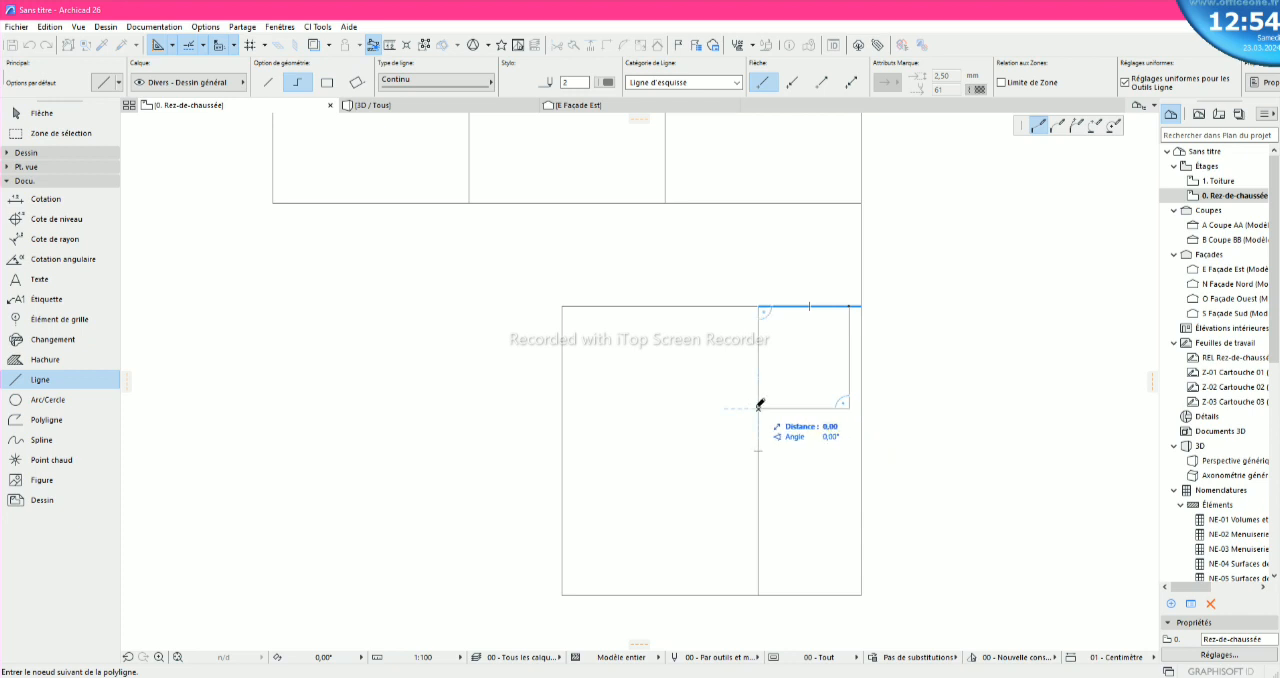
right_click(759, 406)
click(777, 510)
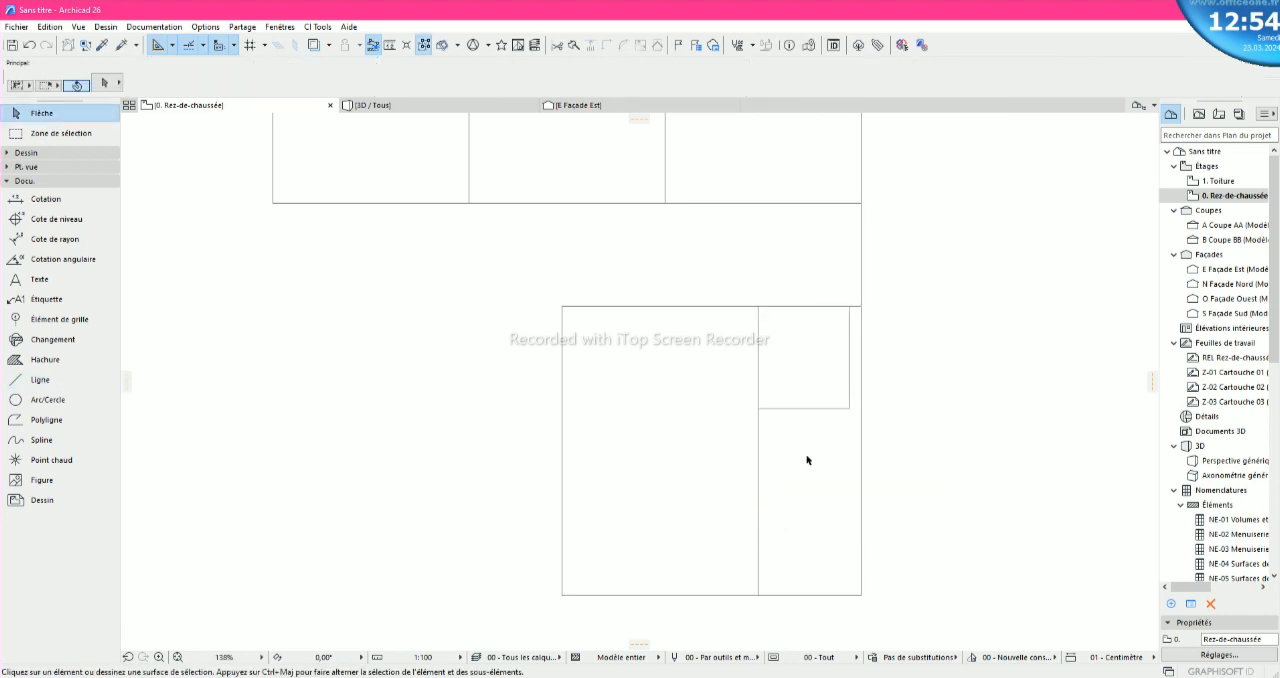
- Delete the short vertical line beside the narrow room's right edge
click(849, 392)
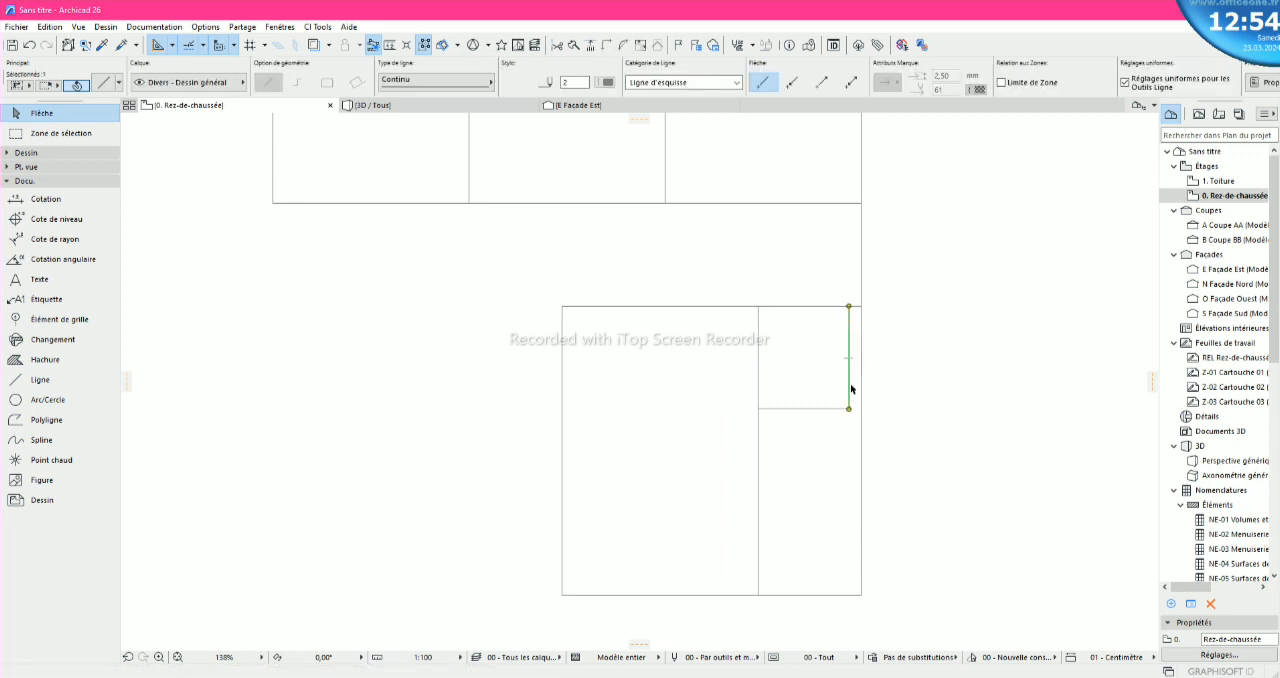
key(Escape)
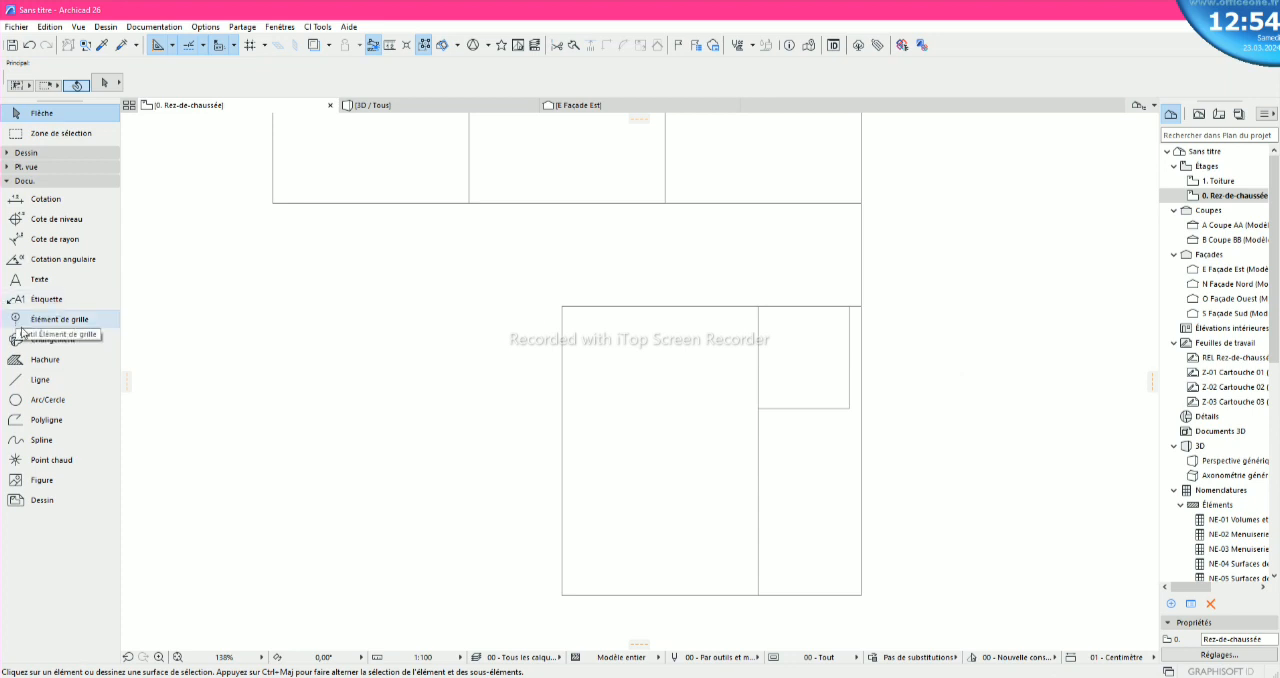
click(38, 379)
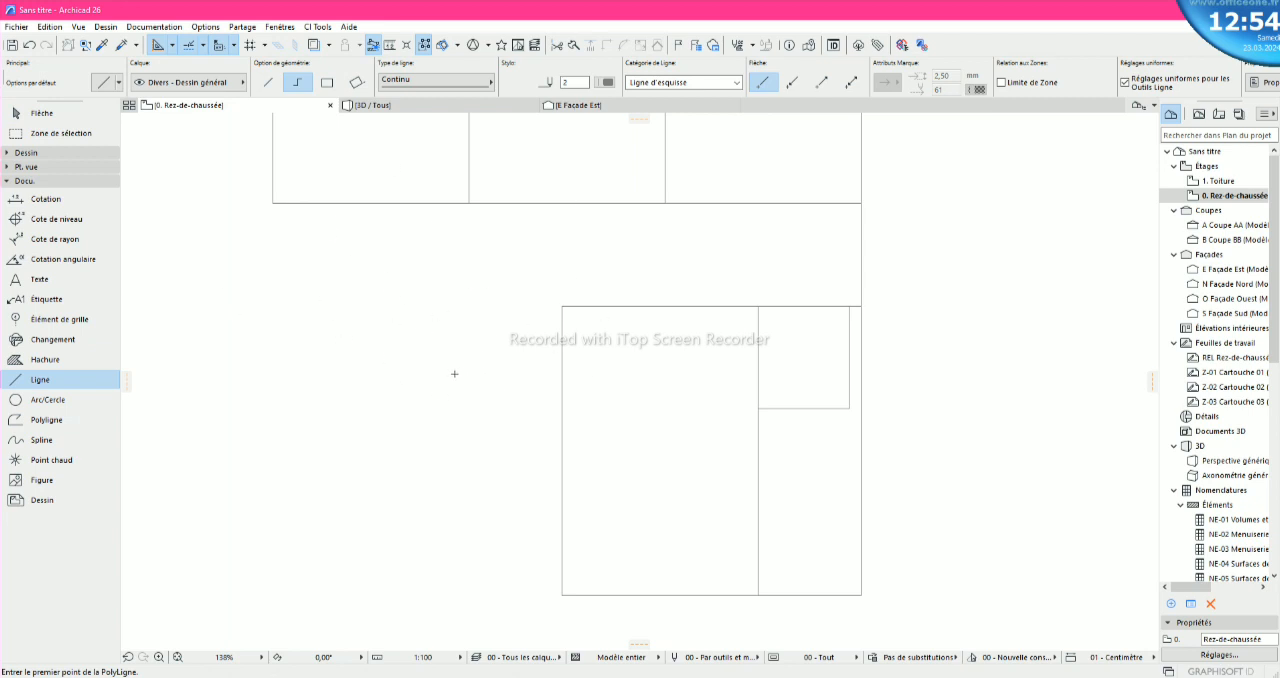
key(Escape)
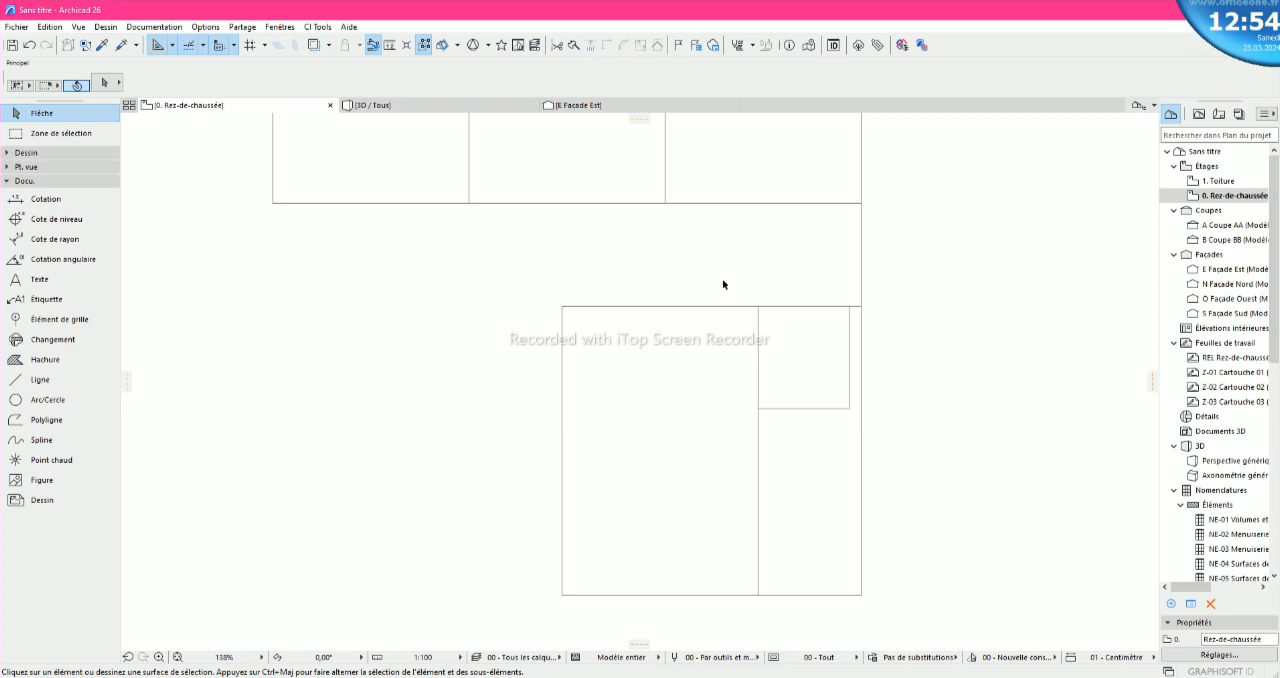
click(850, 372)
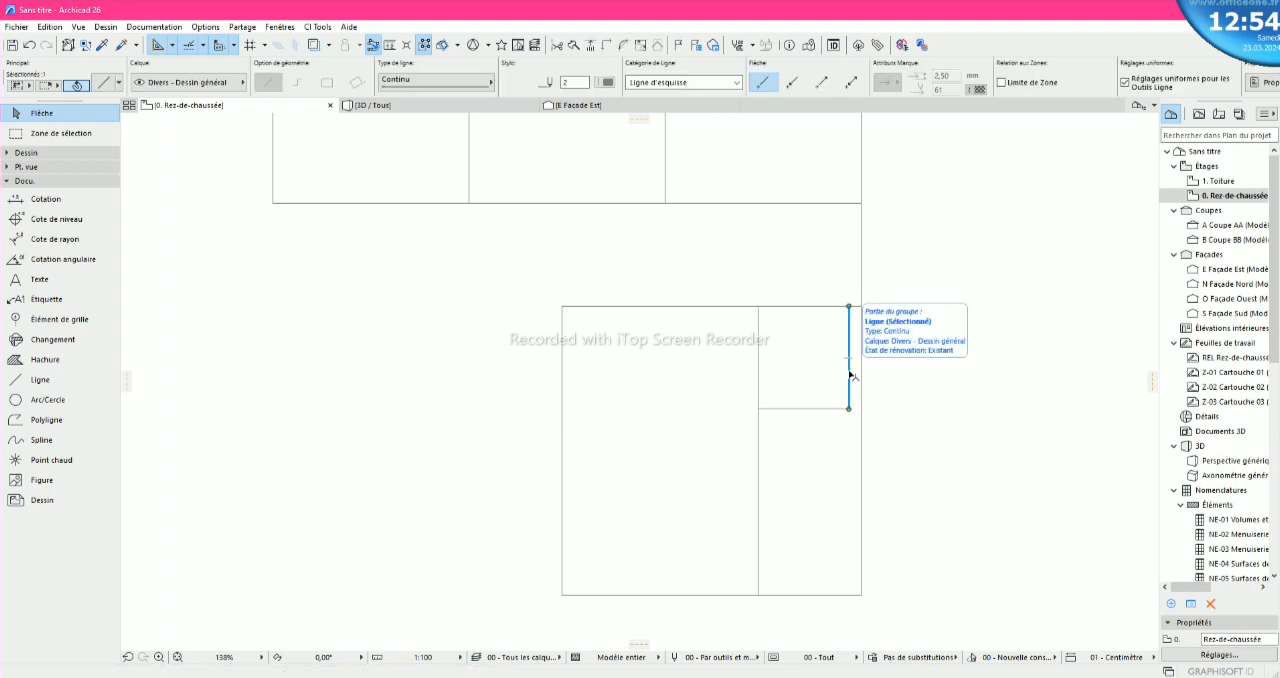
right_click(851, 376)
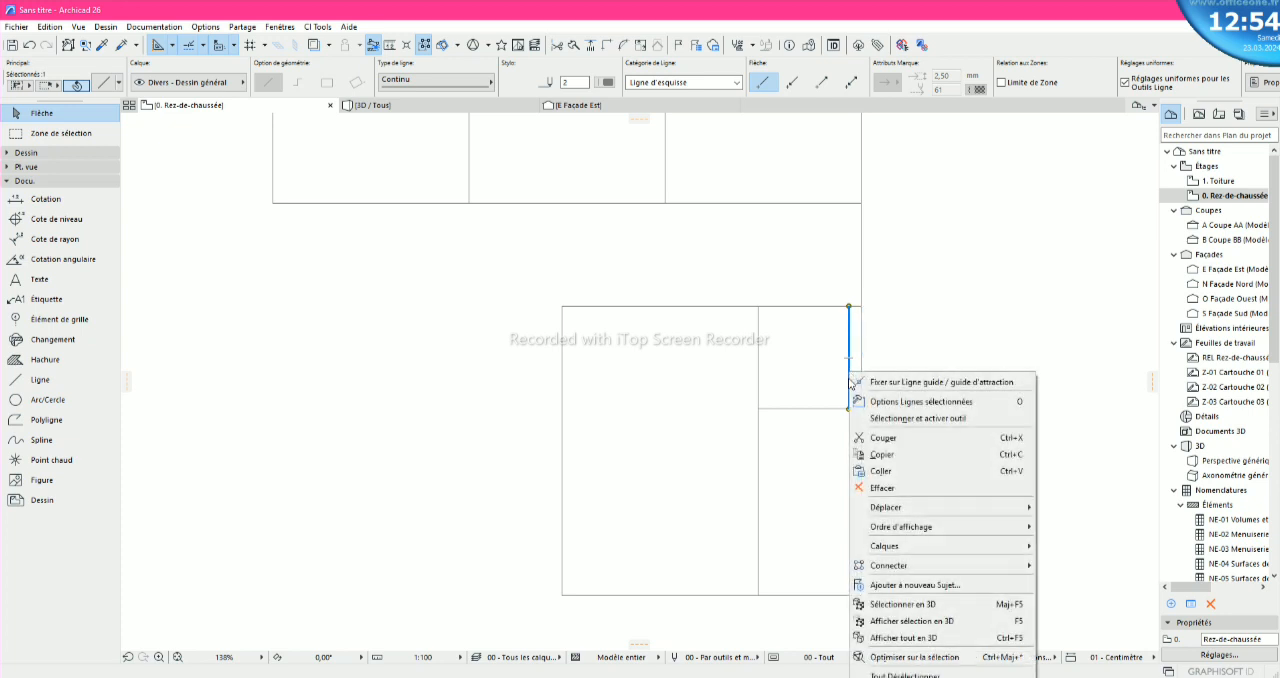
click(886, 488)
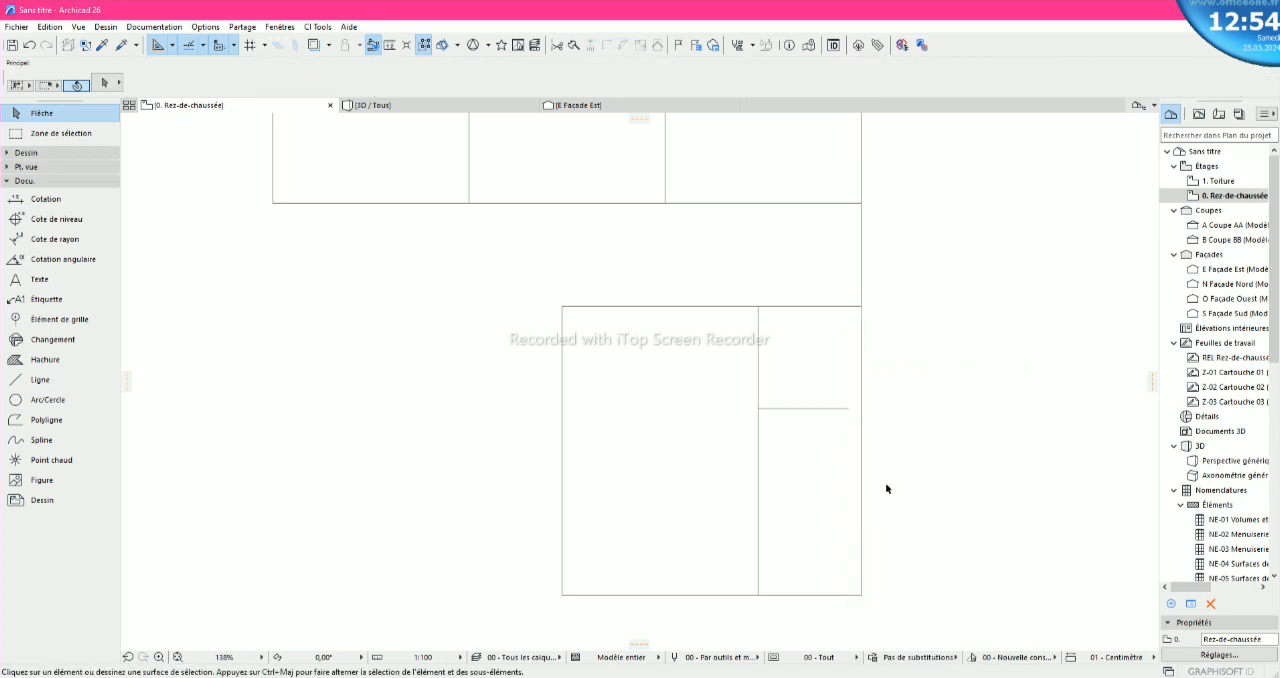
- Stretch the right end of the narrow room's horizontal dividing line to meet the outer vertical edge
click(848, 410)
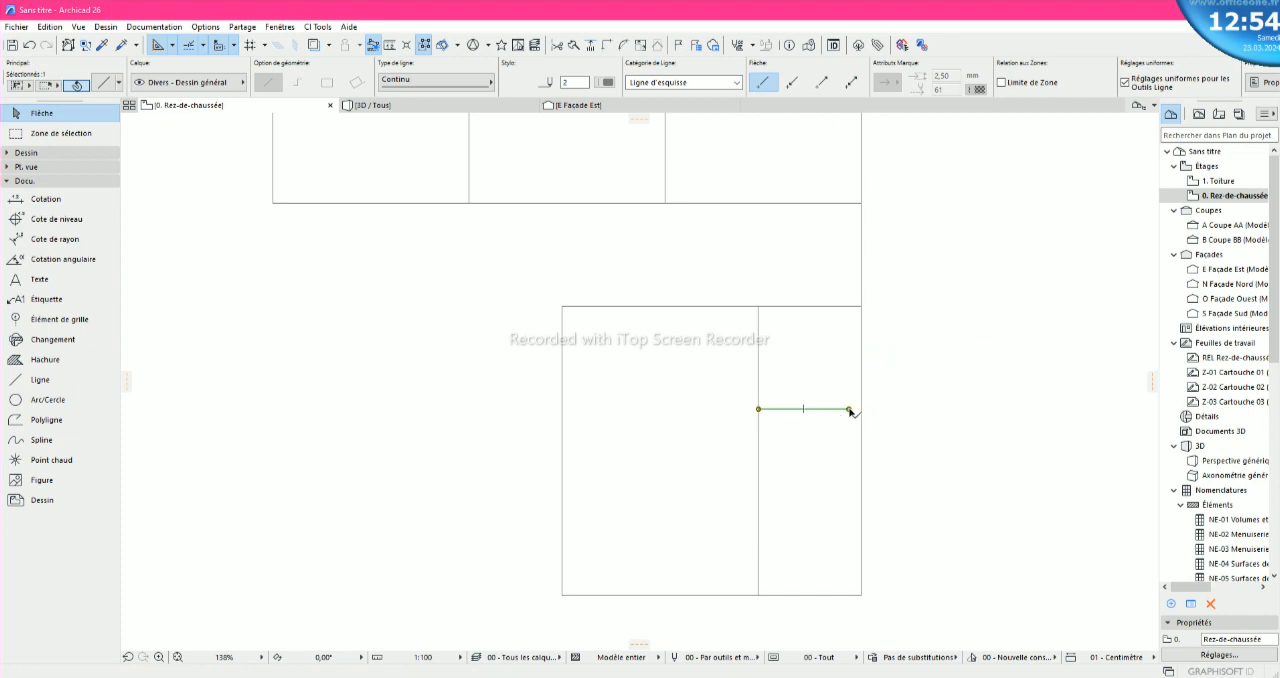
click(848, 410)
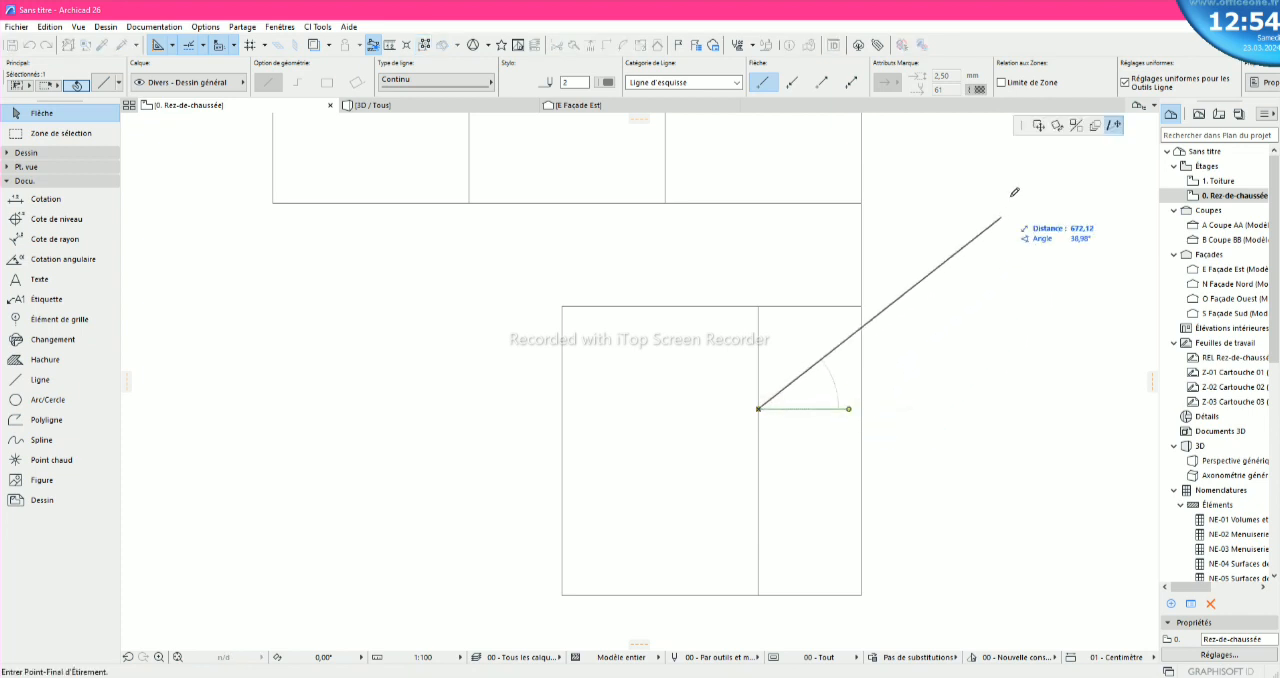
drag(1016, 124, 922, 288)
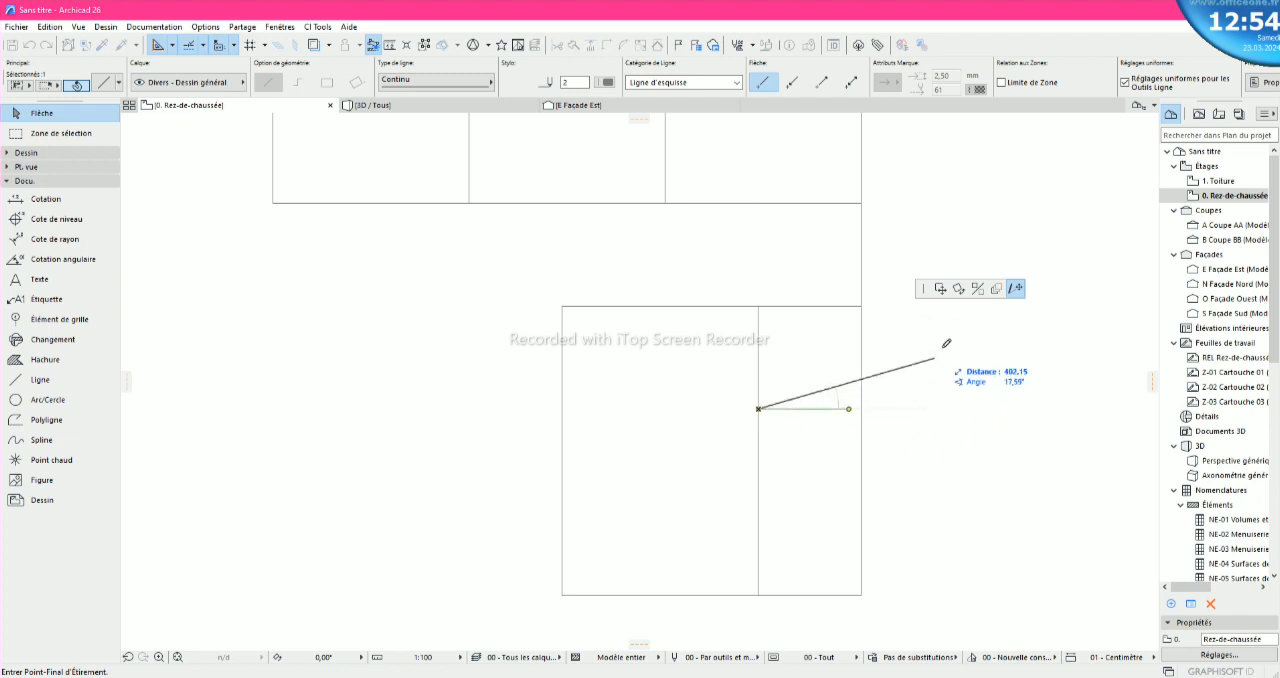
scroll(862, 405, up, 5)
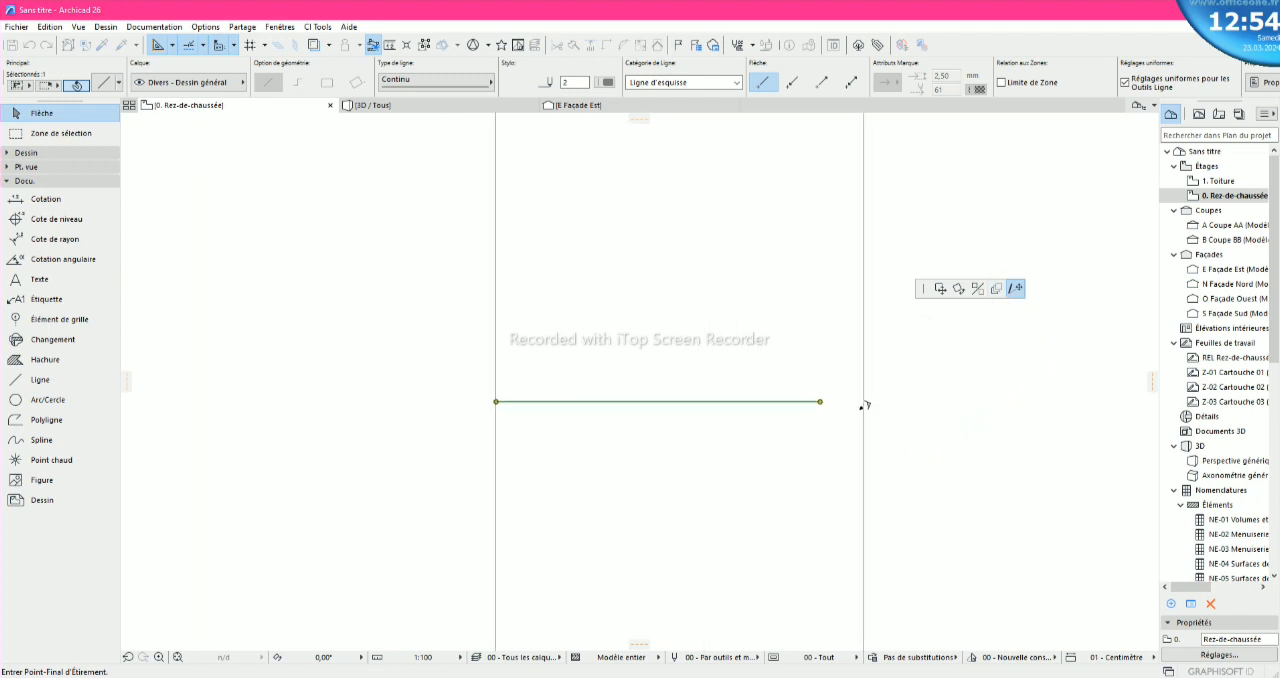
click(863, 402)
scroll(836, 411, down, 2)
scroll(837, 415, down, 8)
click(836, 437)
scroll(835, 438, down, 2)
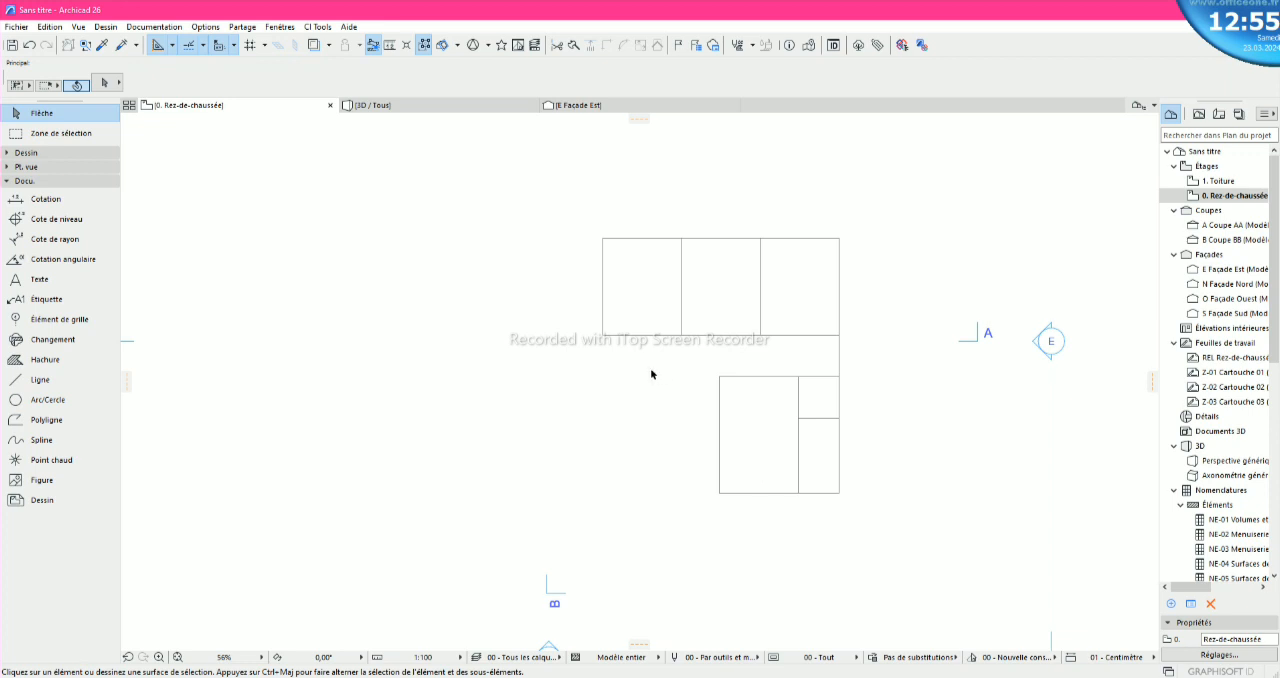
- Draw a polyline from the upper rectangles' lower left corner, 320 left, 320 up and back to the rectangles' left side, and finish it
click(50, 381)
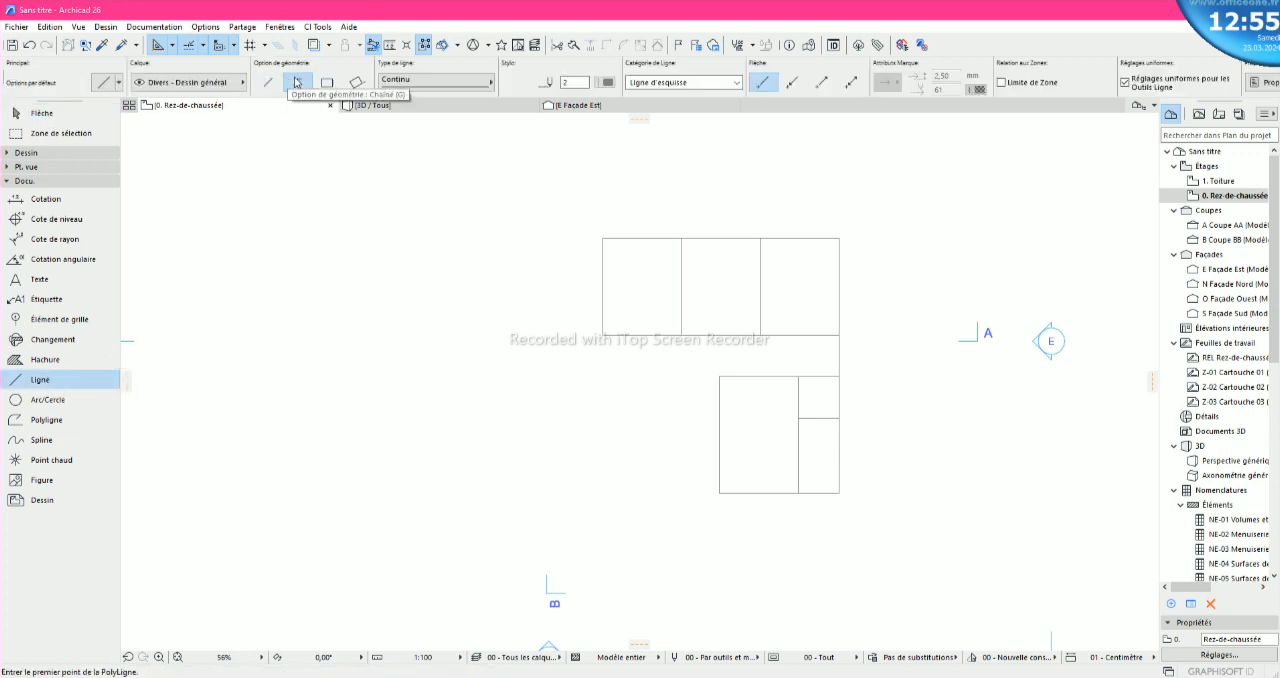
click(603, 334)
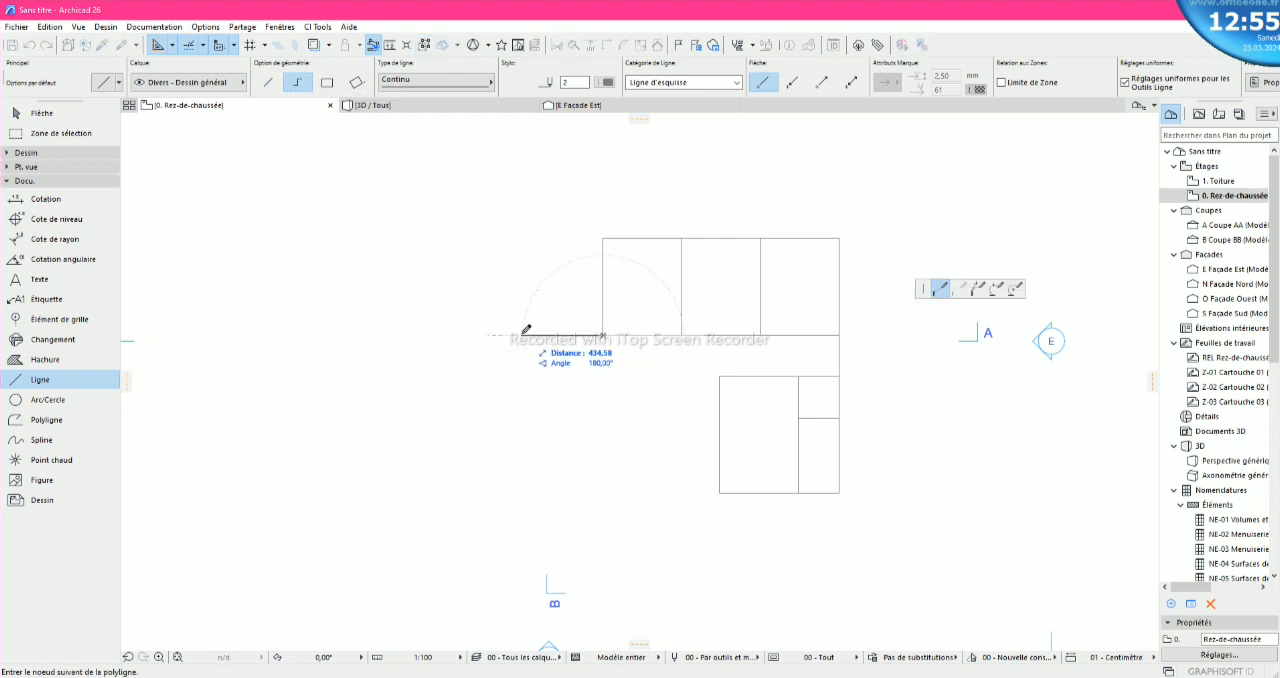
text(320)
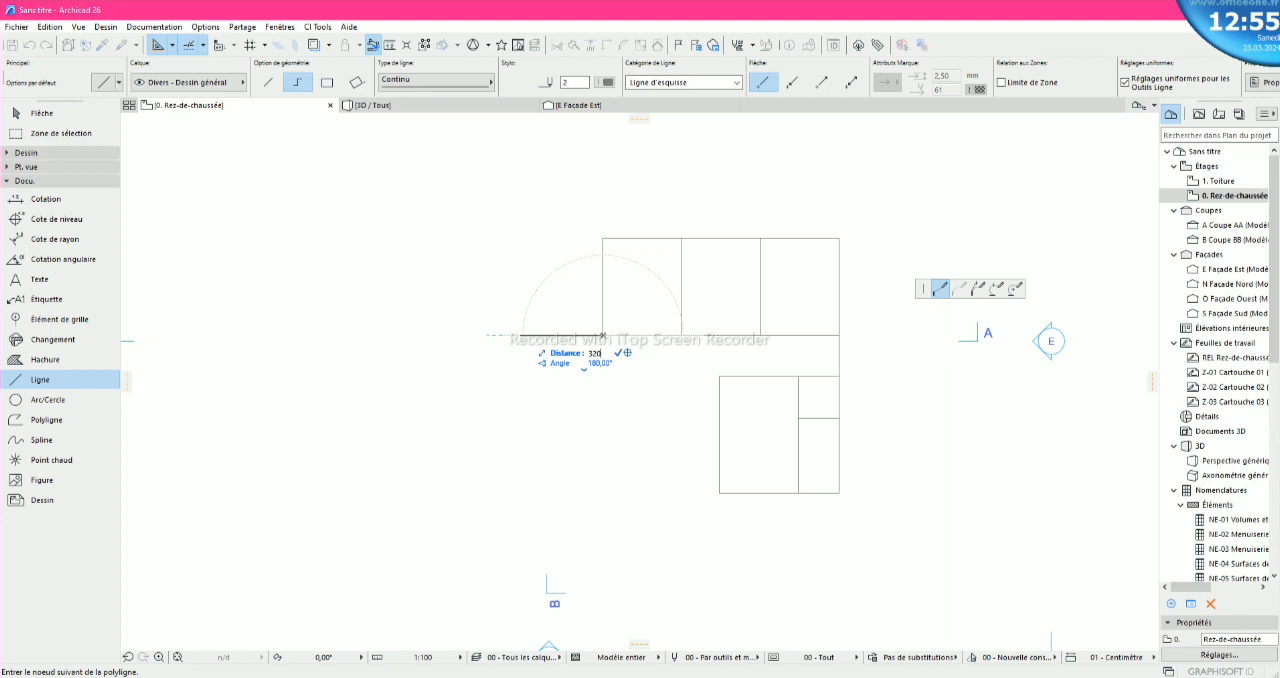
key(Return)
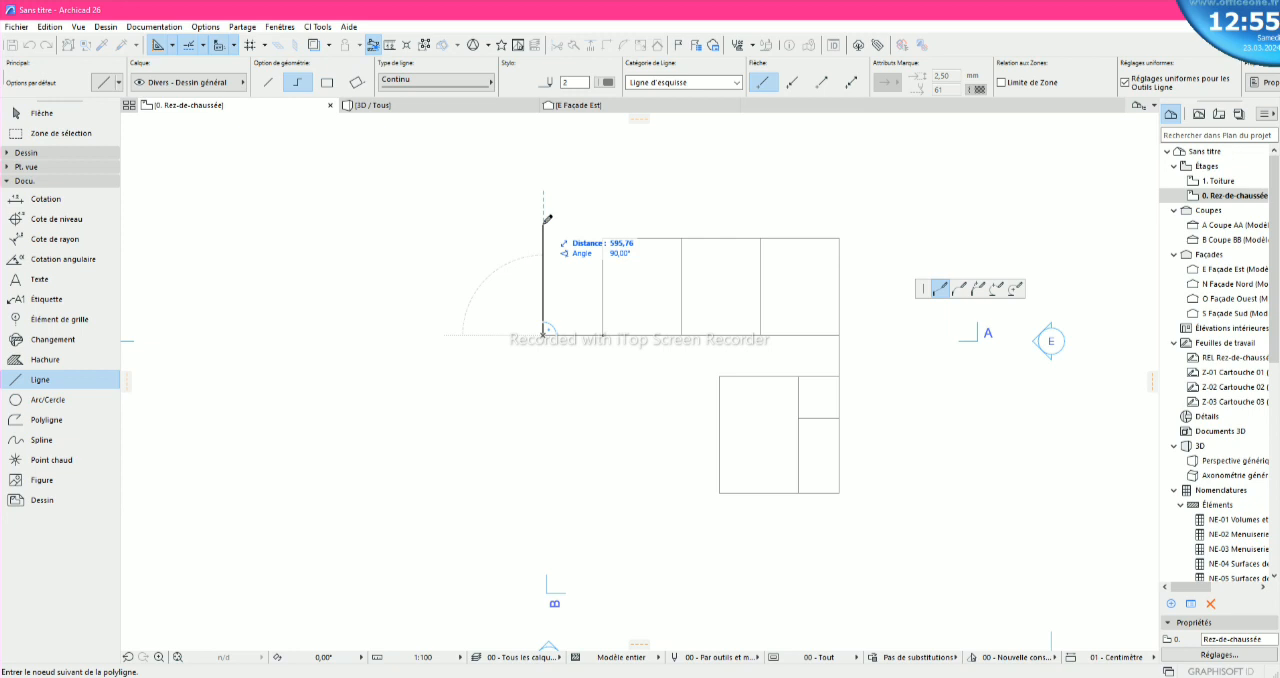
text(30)
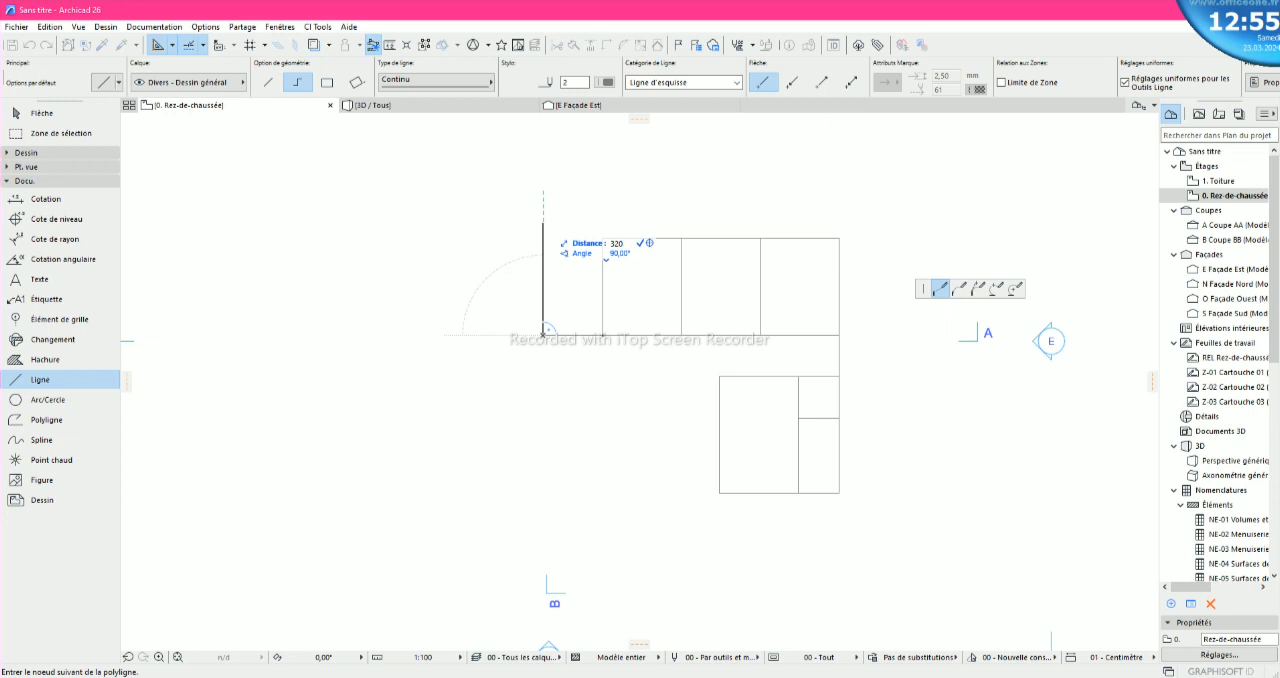
key(Return)
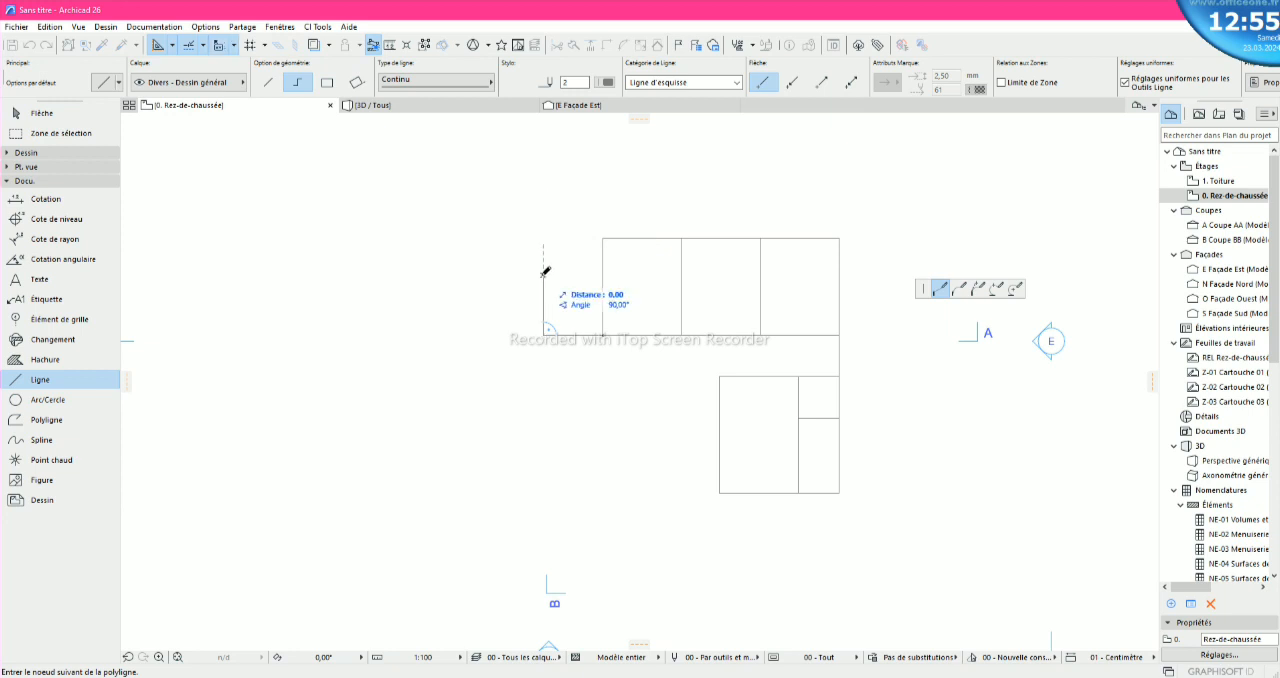
click(604, 272)
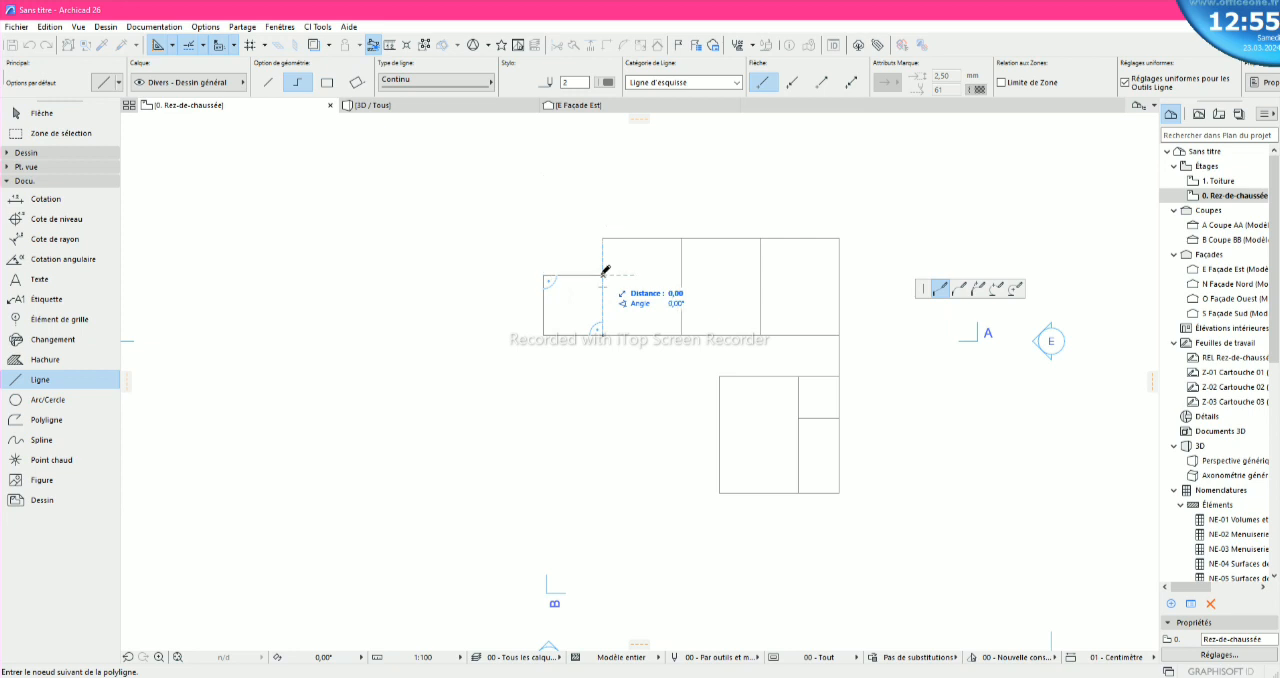
right_click(604, 272)
click(636, 374)
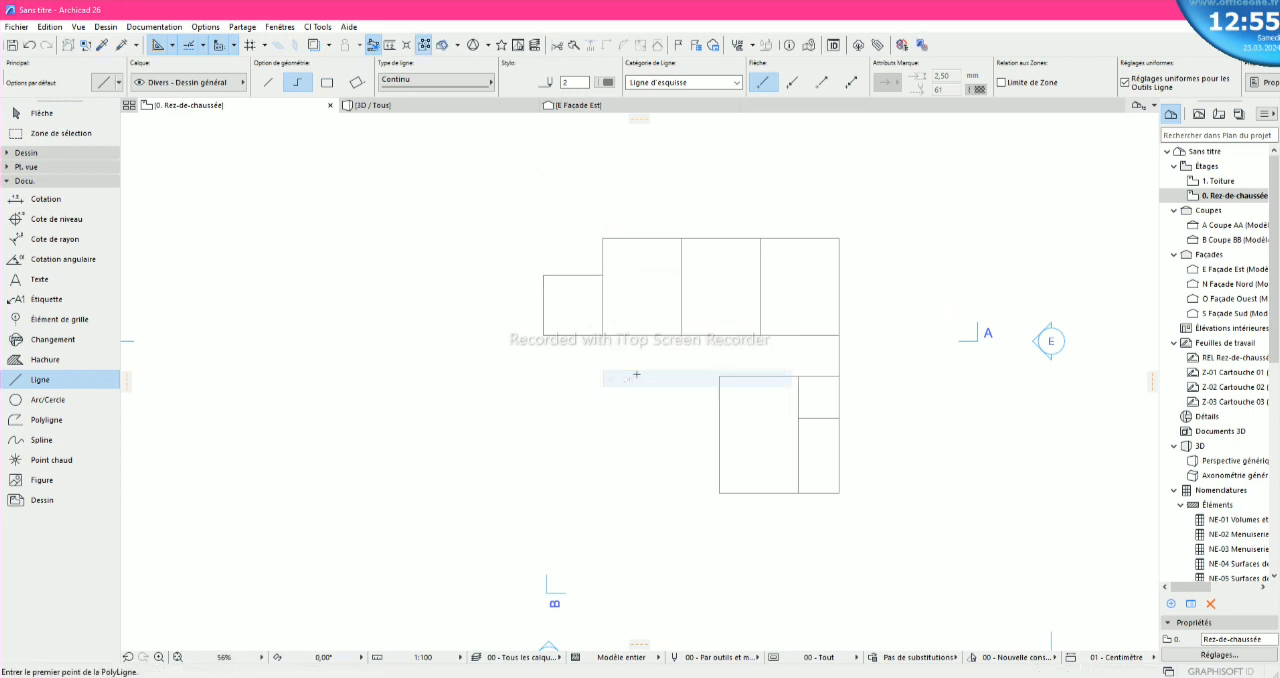
- Draw a single vertical line from the midpoint of the small left square's top edge down to its bottom edge
scroll(588, 327, up, 4)
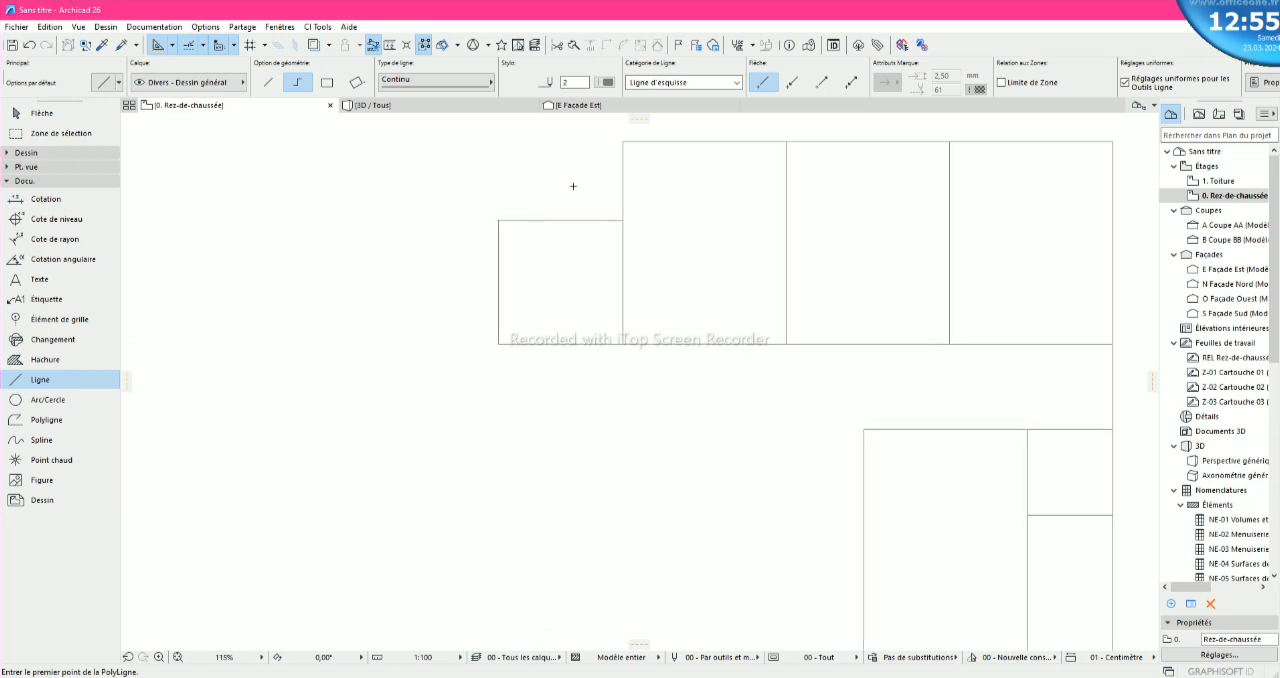
click(269, 85)
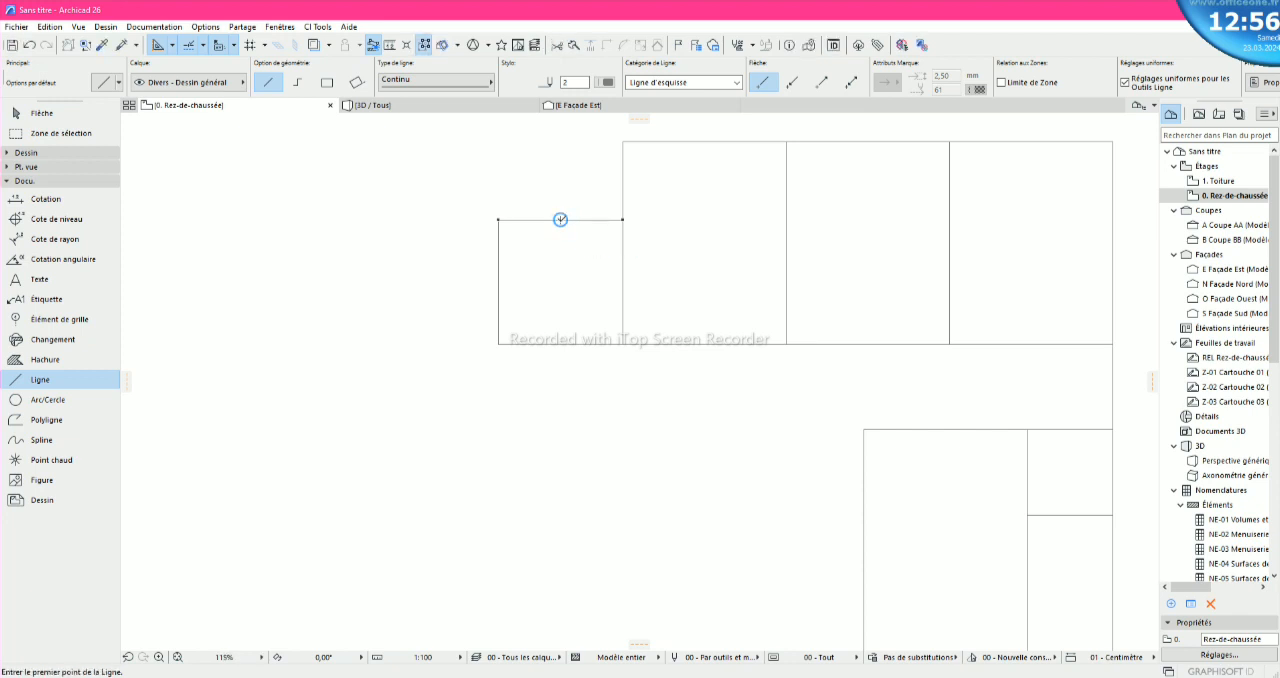
click(561, 219)
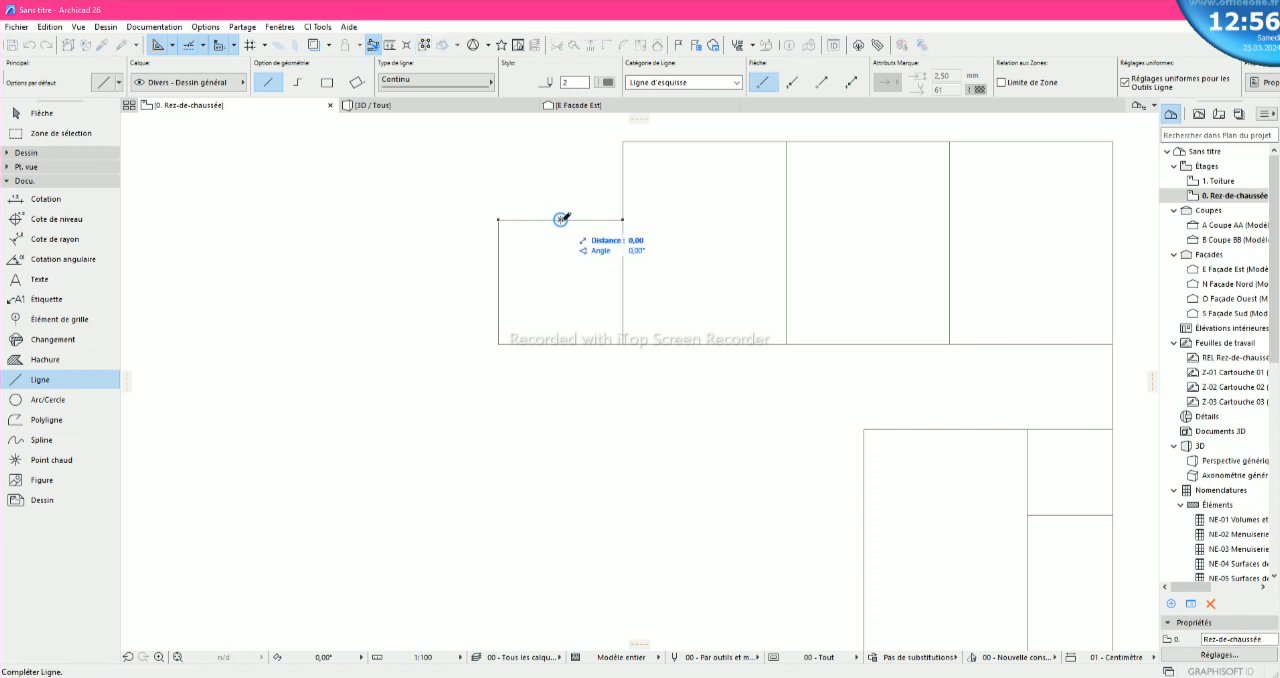
click(560, 343)
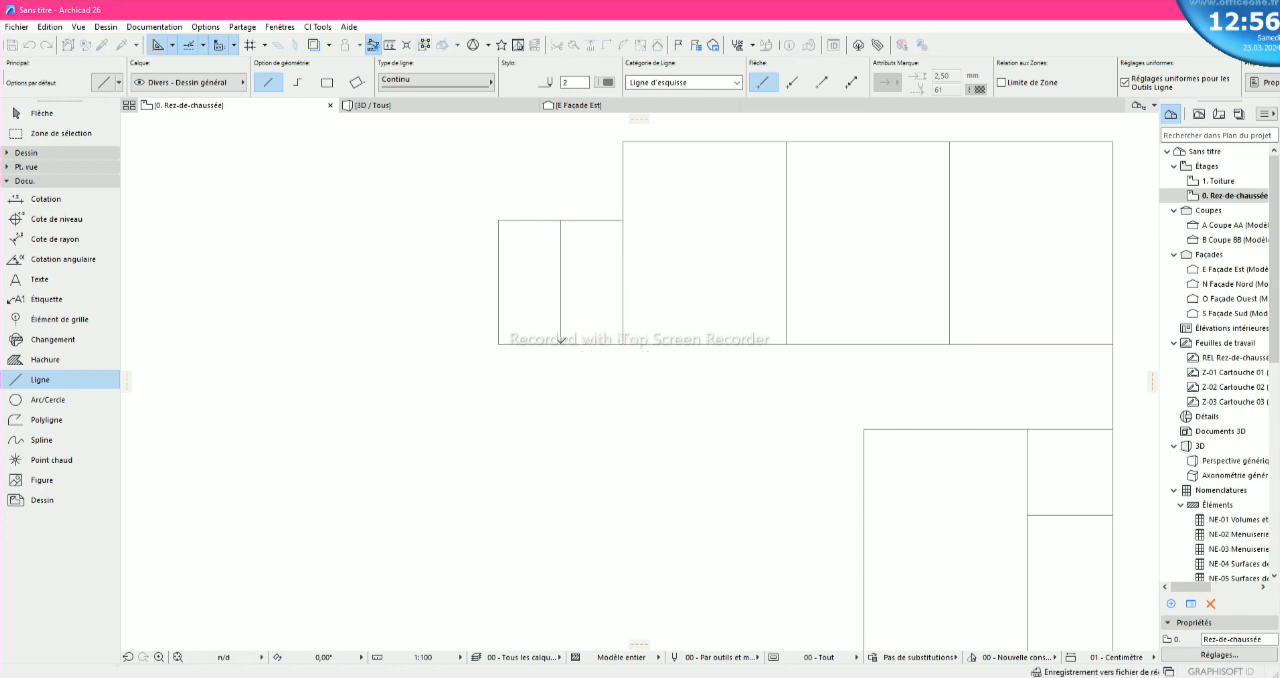
scroll(594, 279, down, 4)
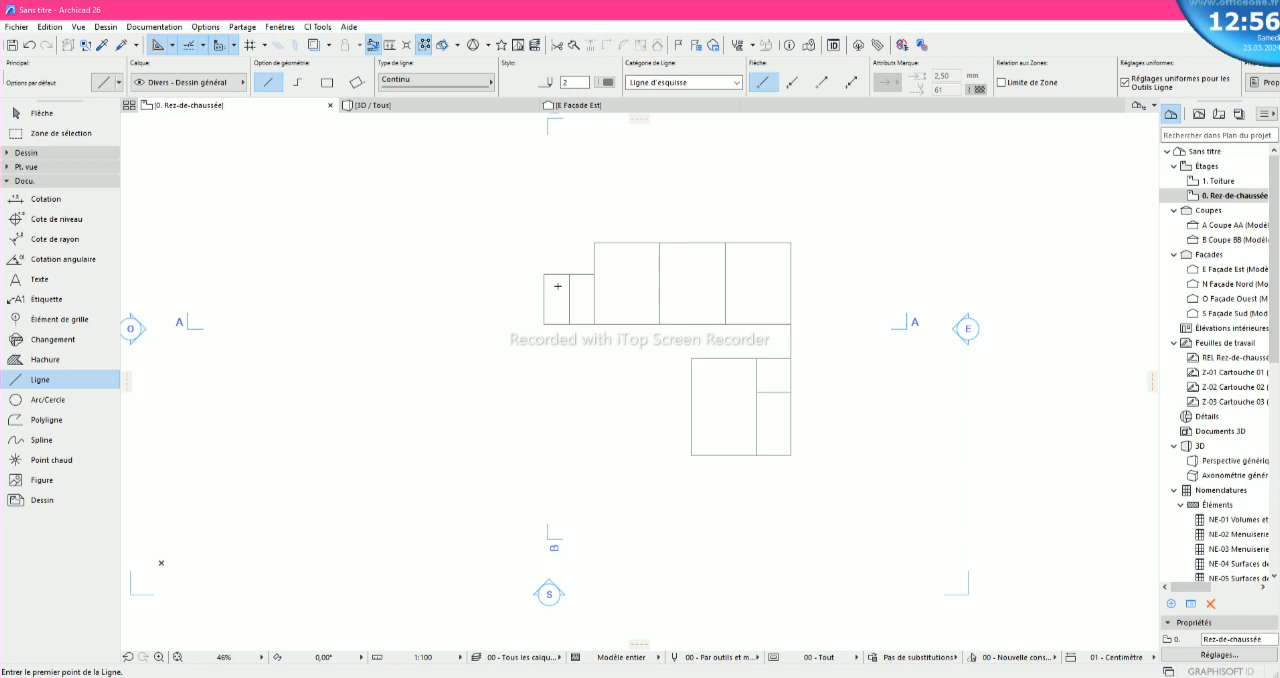
scroll(566, 299, up, 3)
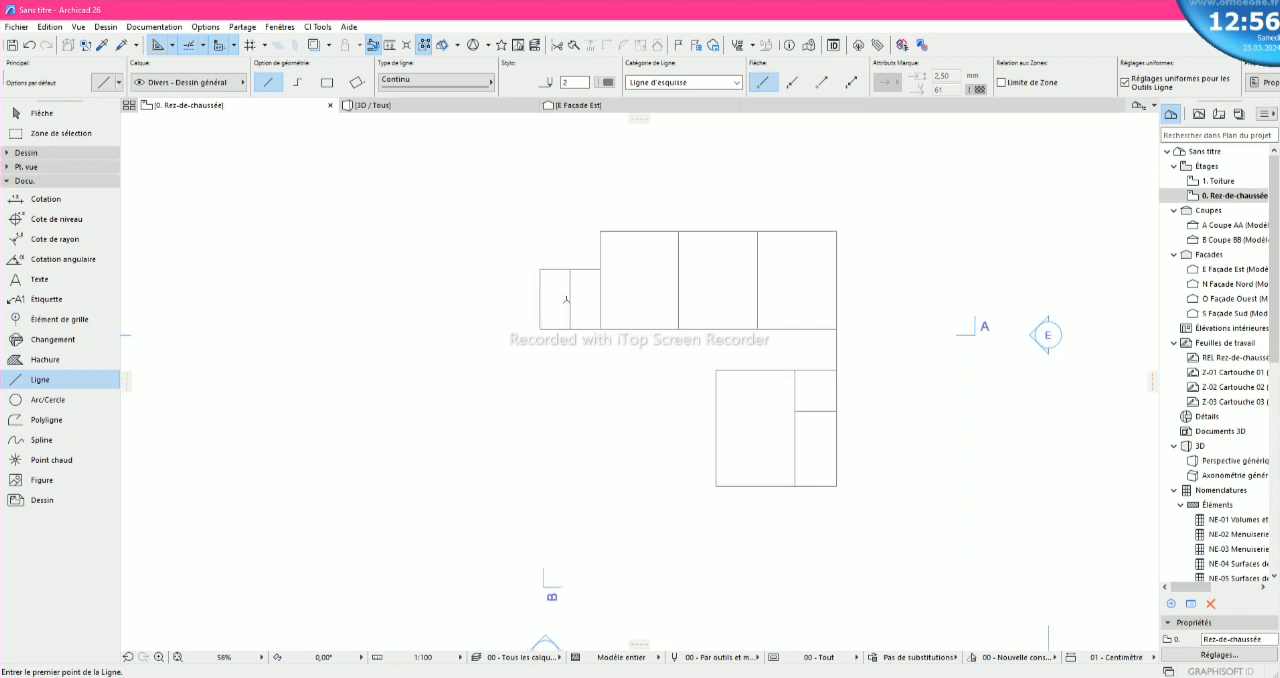
scroll(566, 299, down, 1)
scroll(566, 299, up, 3)
key(Escape)
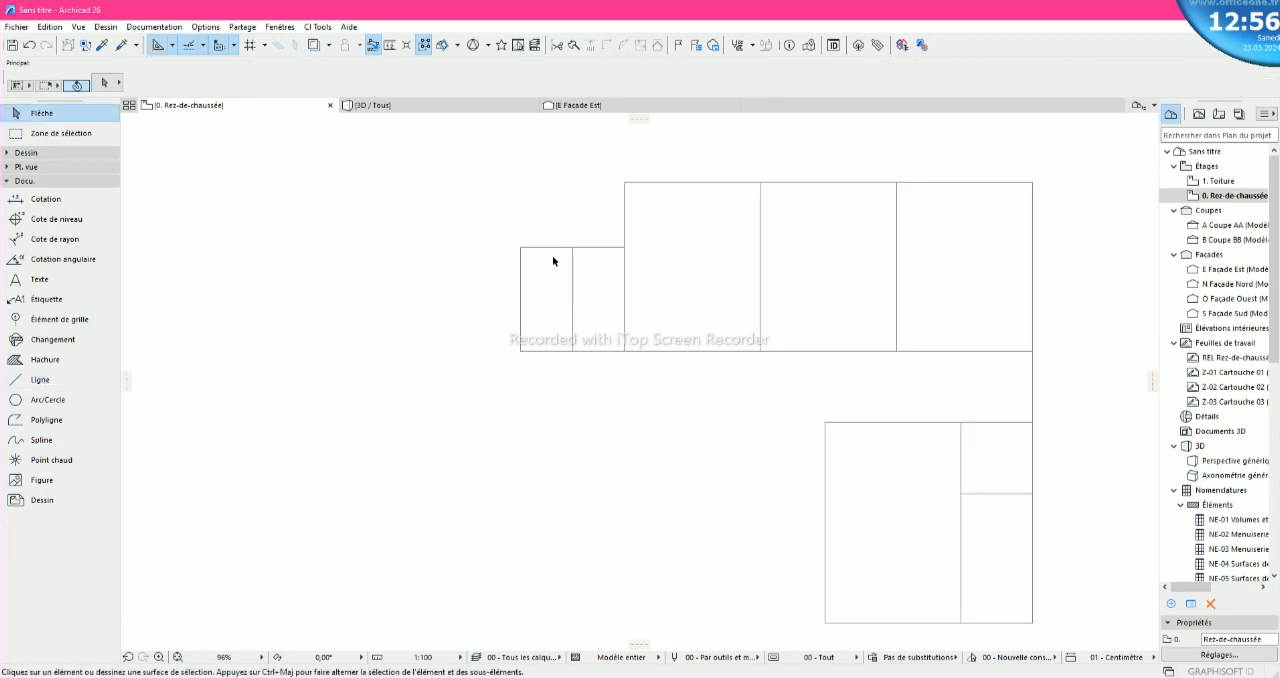
- Move the small square's top edge, middle divider and left edge together straight up by 120
click(476, 203)
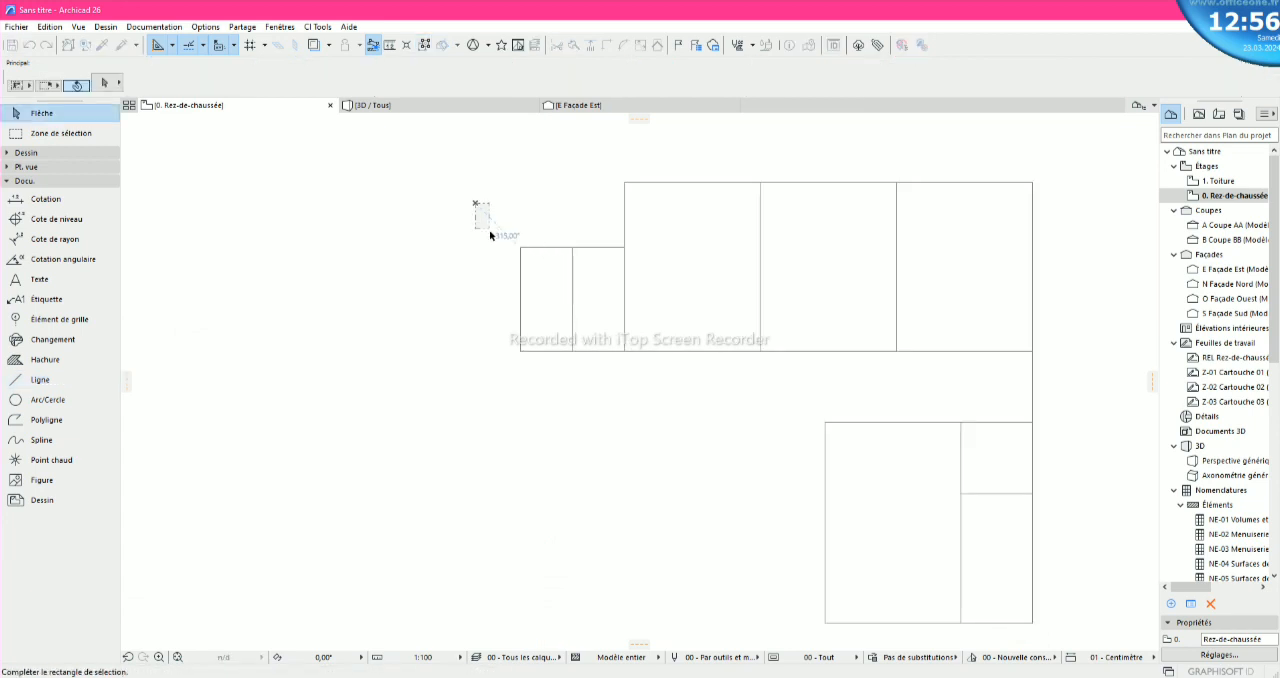
click(604, 372)
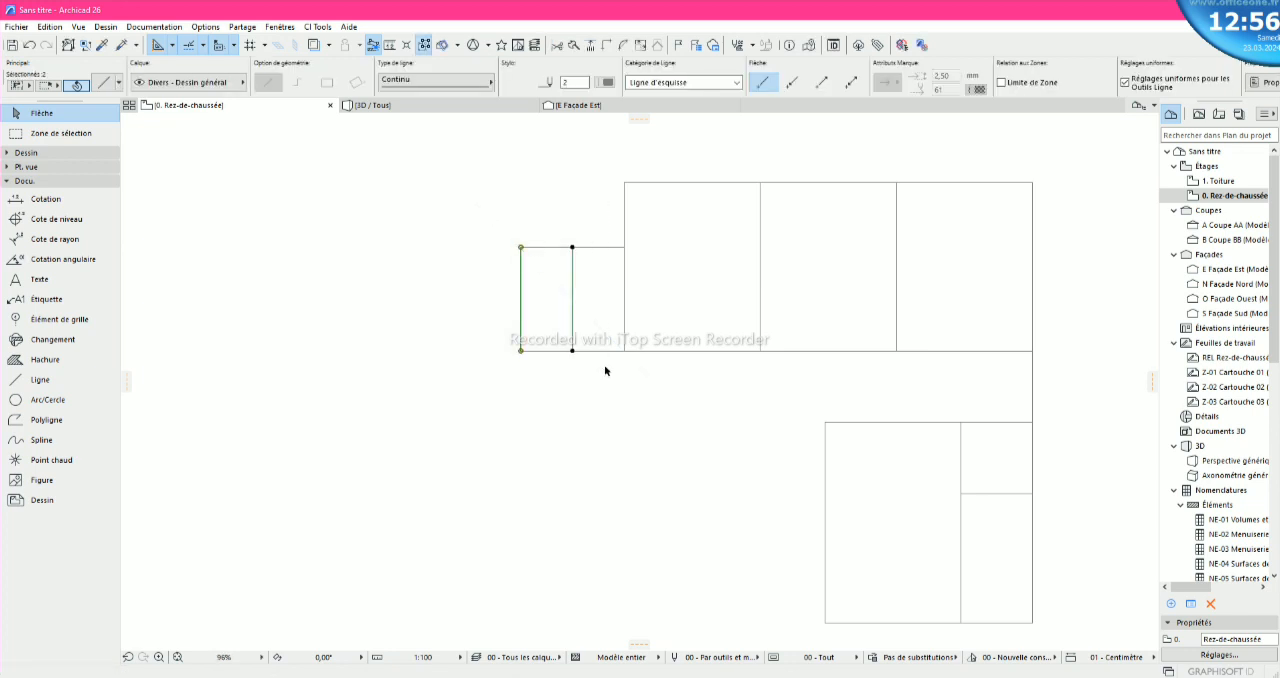
click(616, 248)
scroll(578, 272, up, 3)
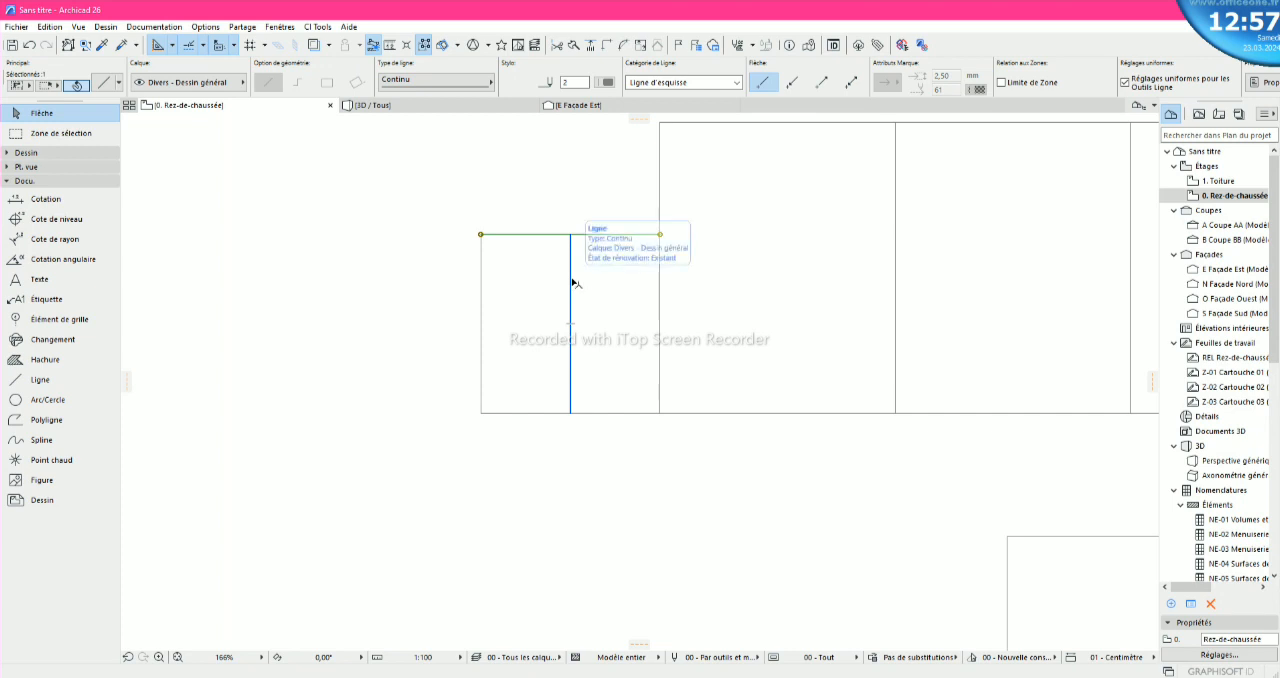
mouse_move(505, 677)
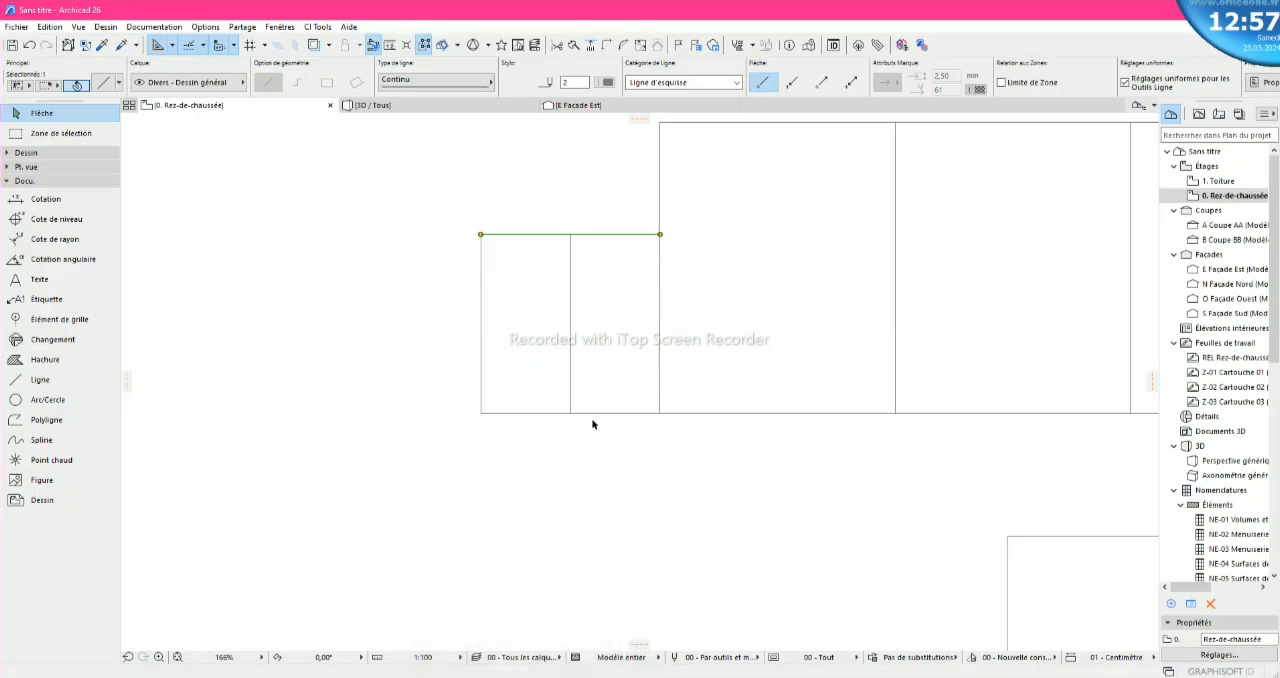
shift+click(571, 360)
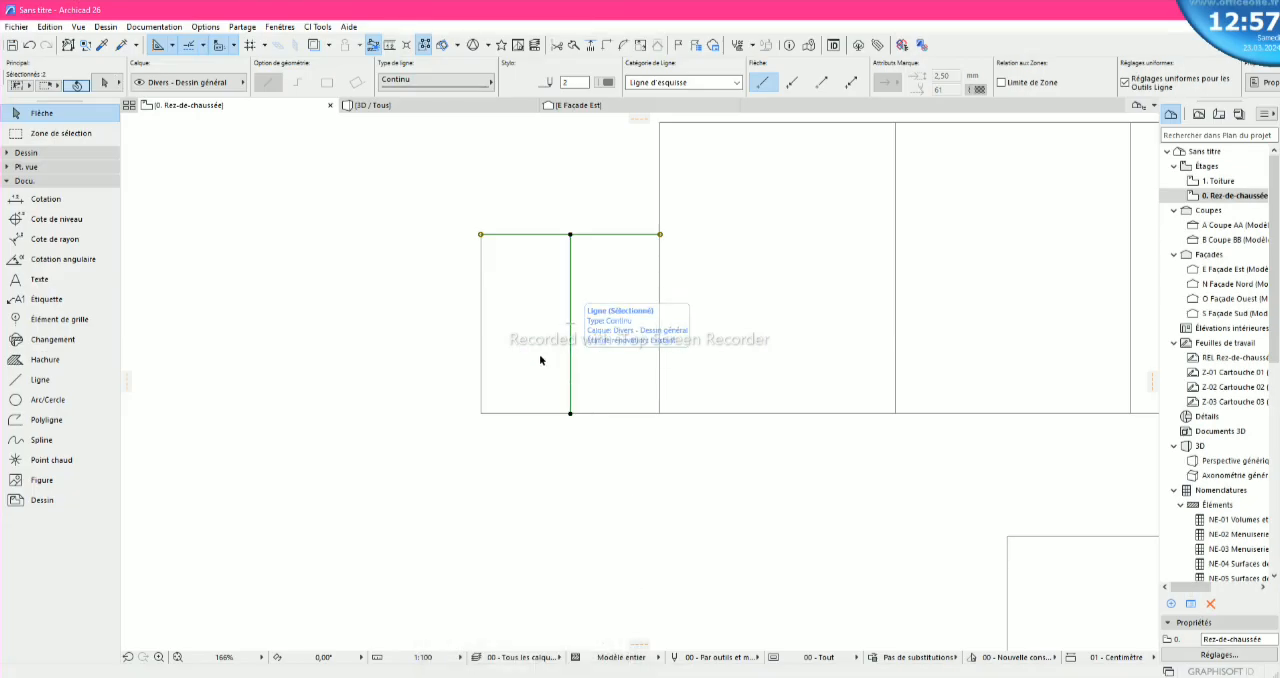
shift+click(481, 358)
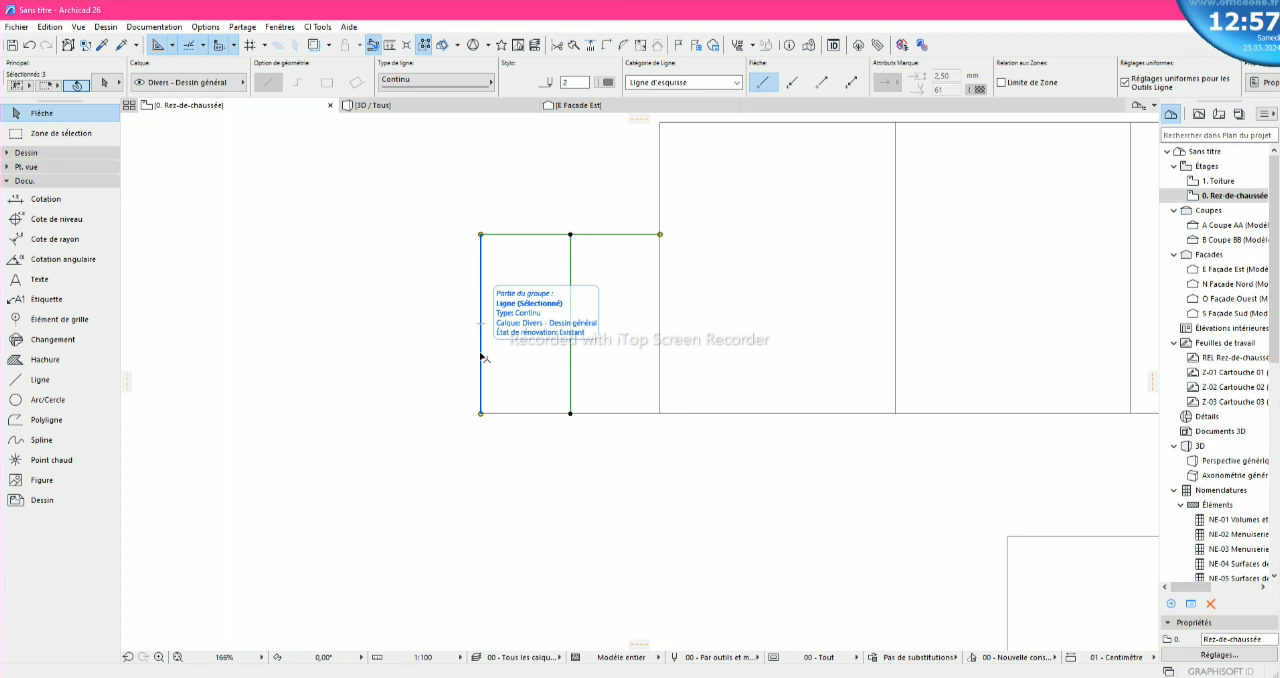
click(570, 413)
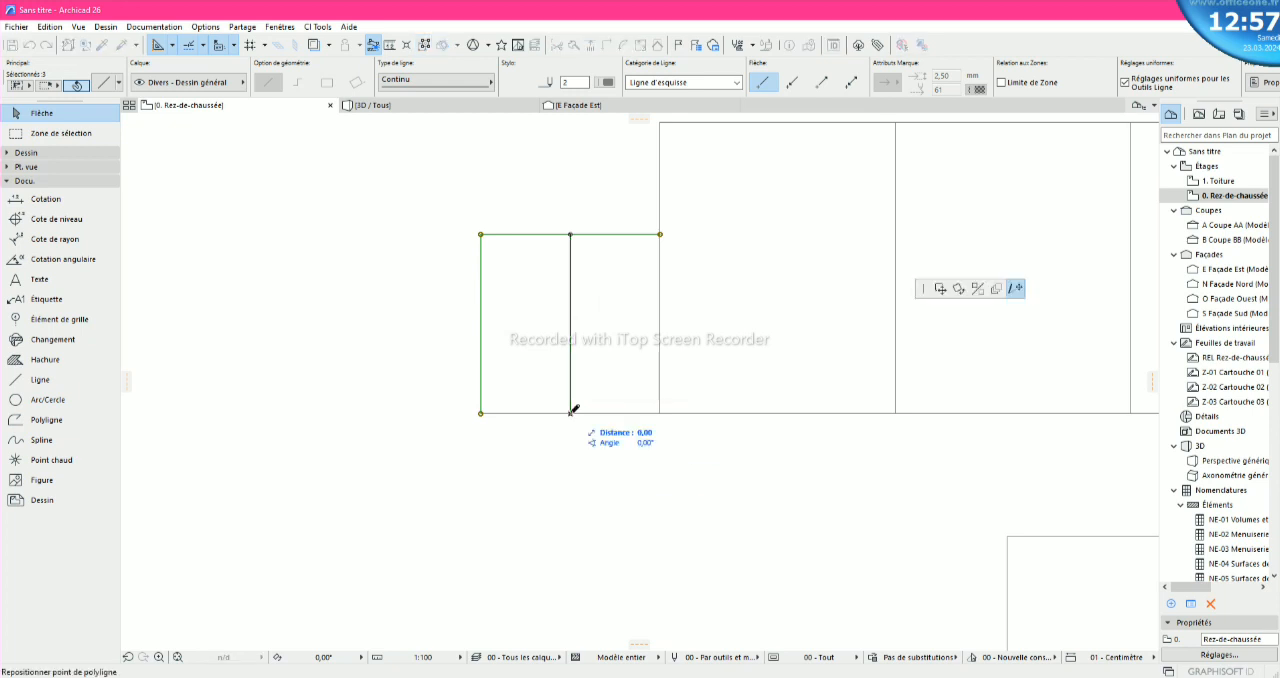
click(940, 289)
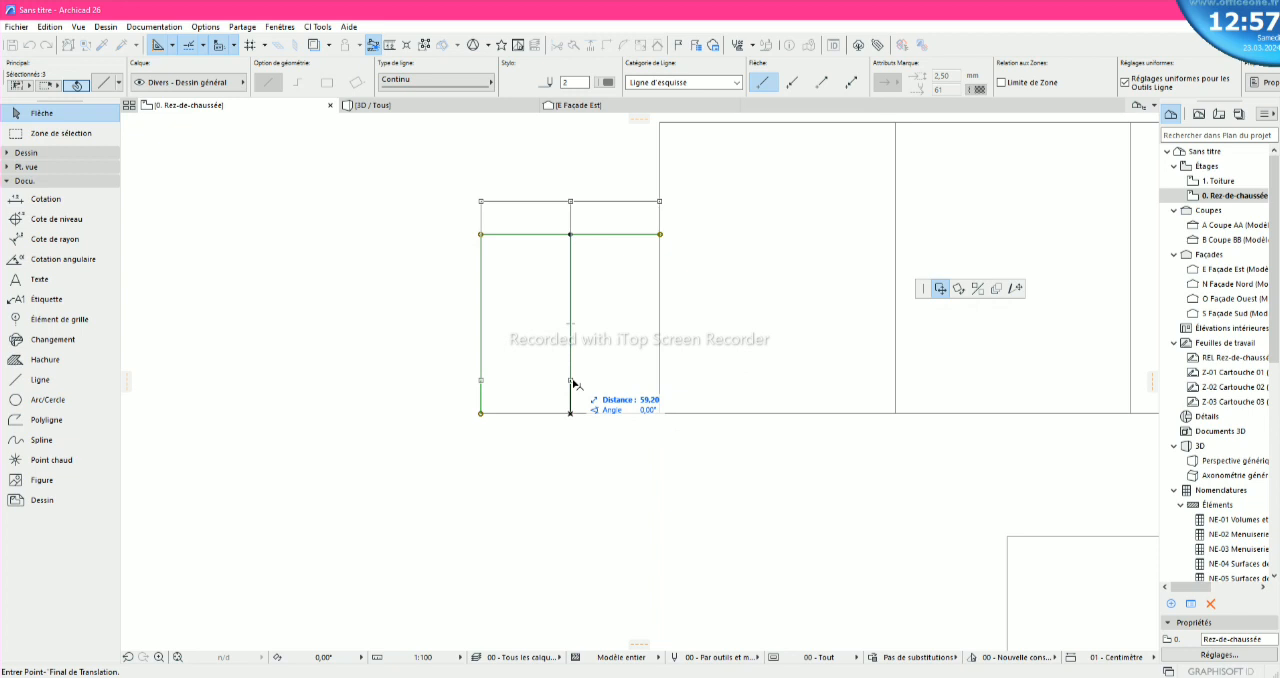
text(120)
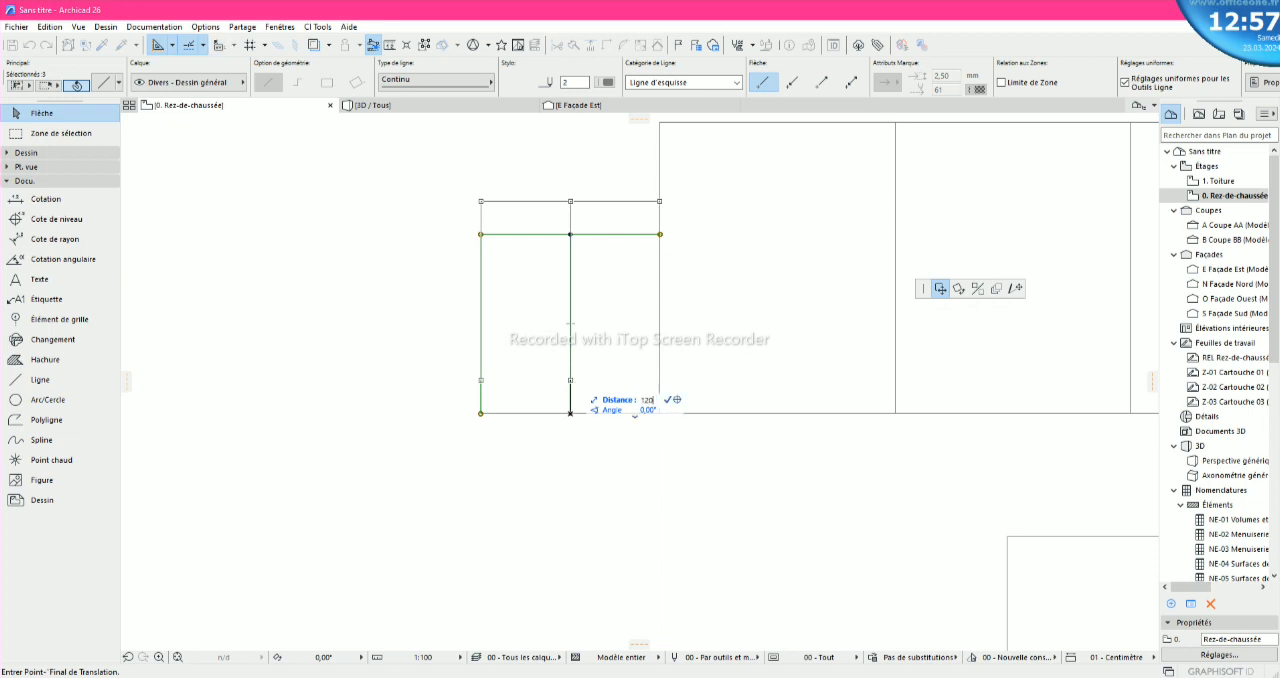
key(Return)
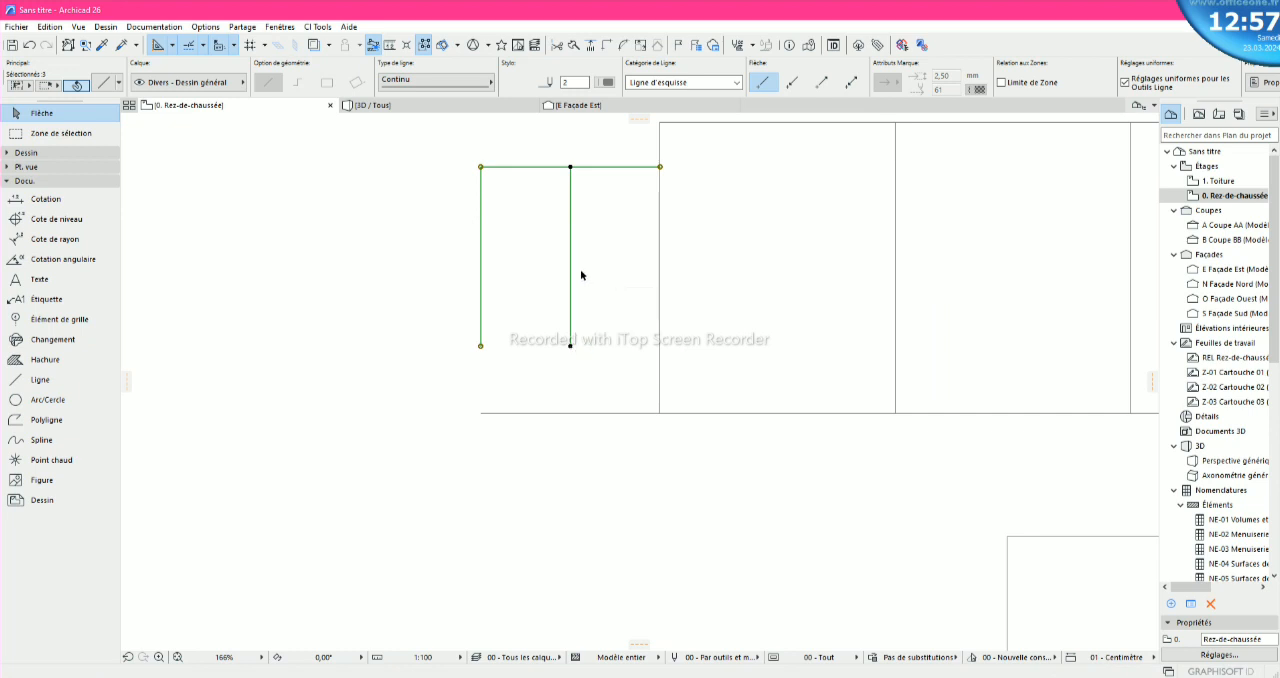
key(Escape)
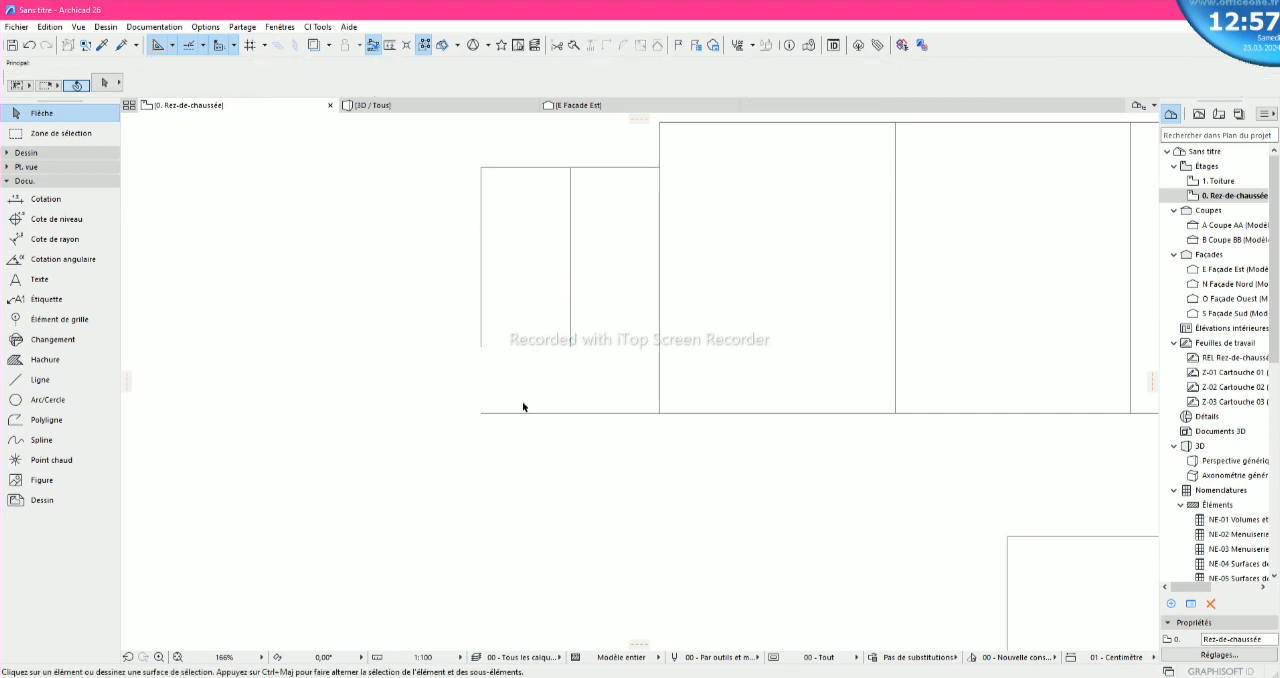
- Draw a horizontal line from the lower end of the moved left edge to the left side of the upper rectangles
click(30, 380)
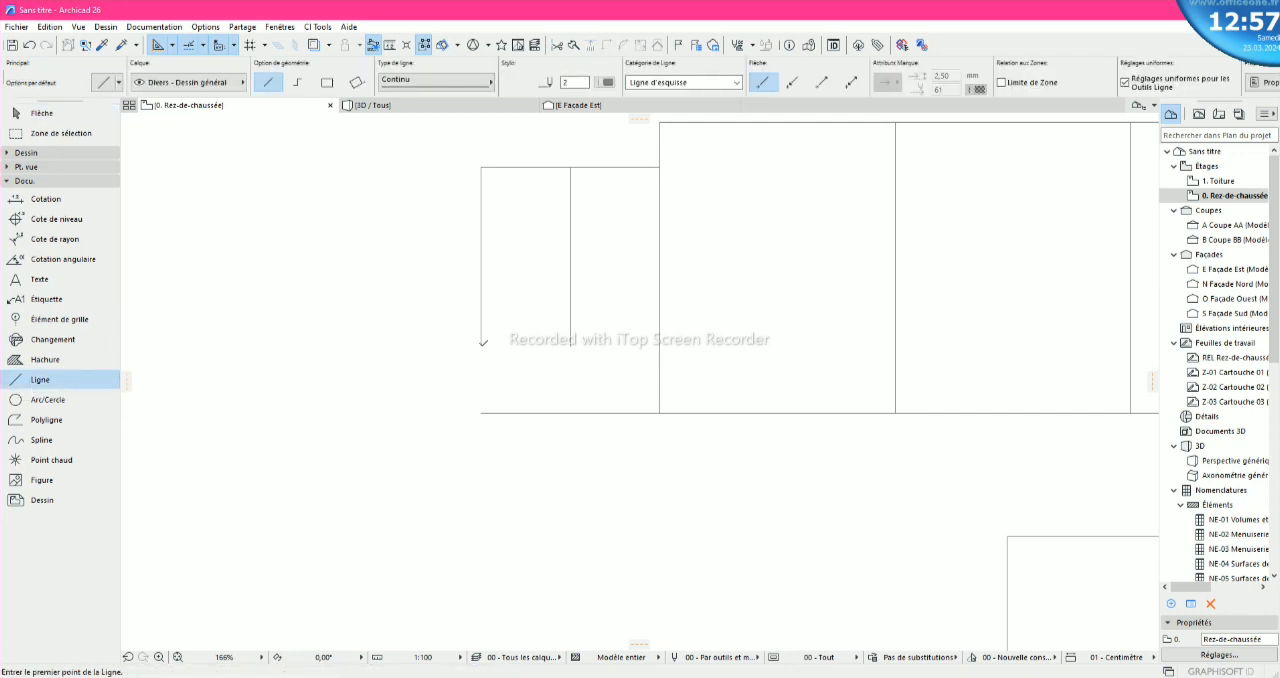
click(481, 345)
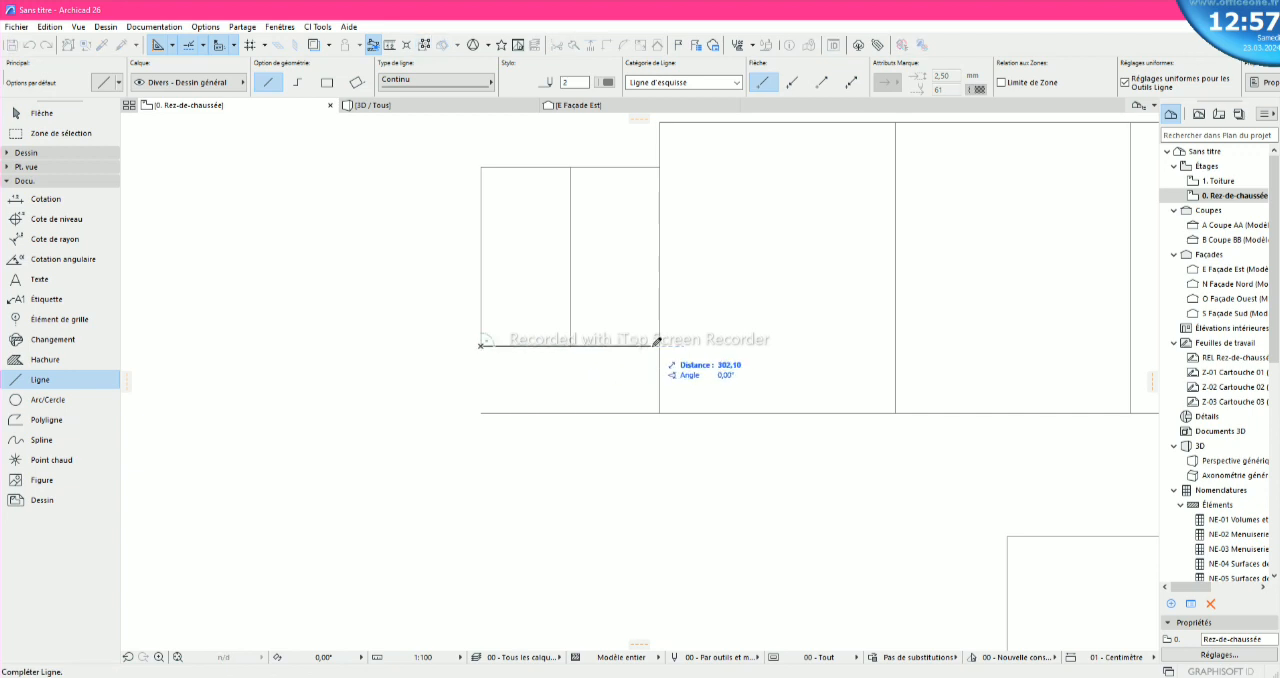
key(Escape)
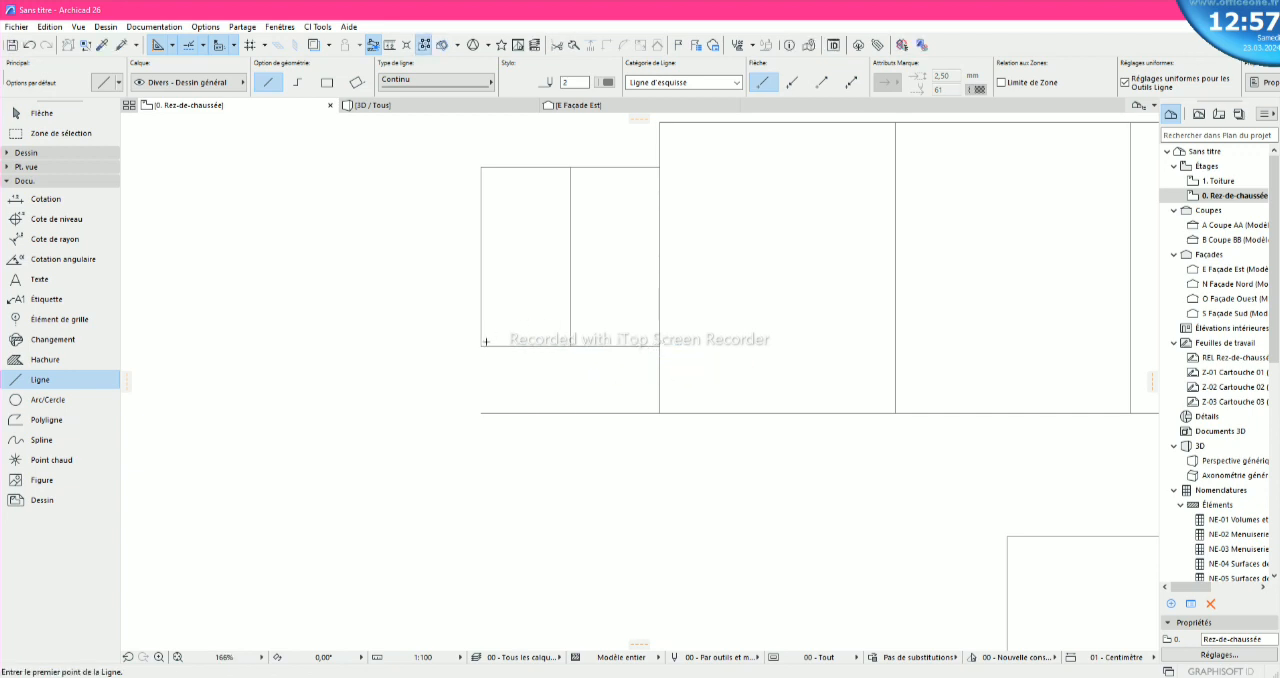
key(Escape)
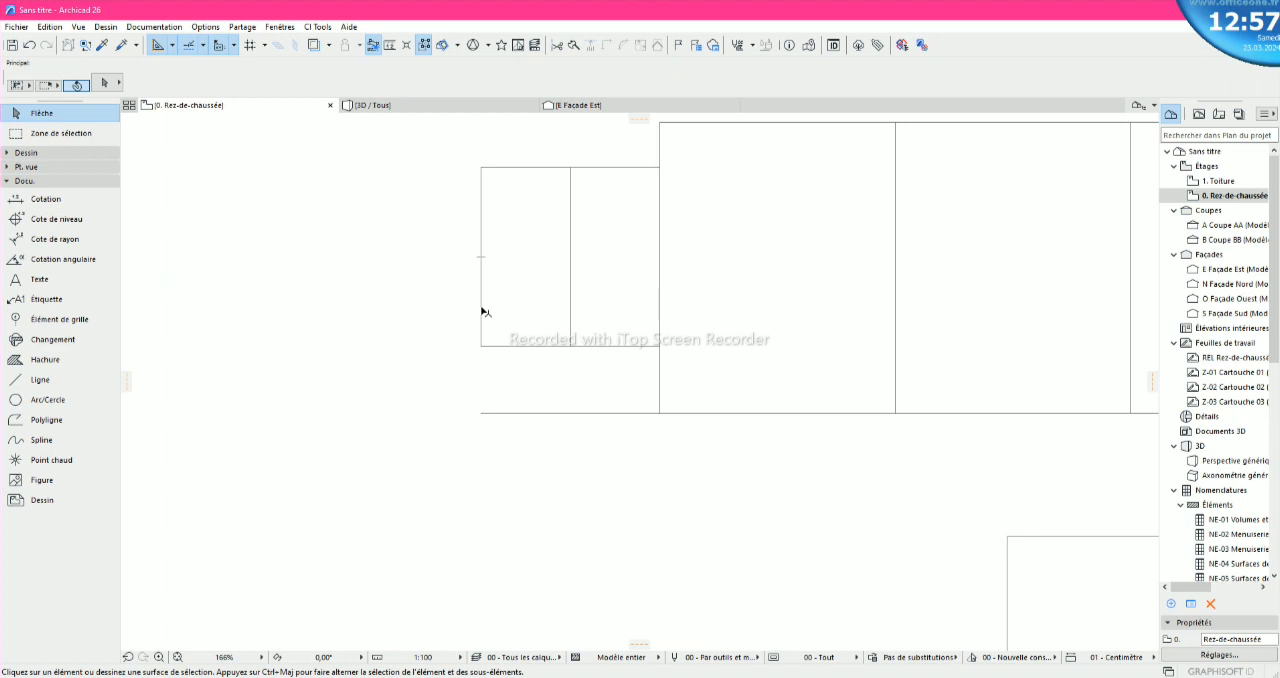
- Stretch the lower end of the small rooms' left edge down to the left end of the long horizontal line
click(482, 335)
click(481, 346)
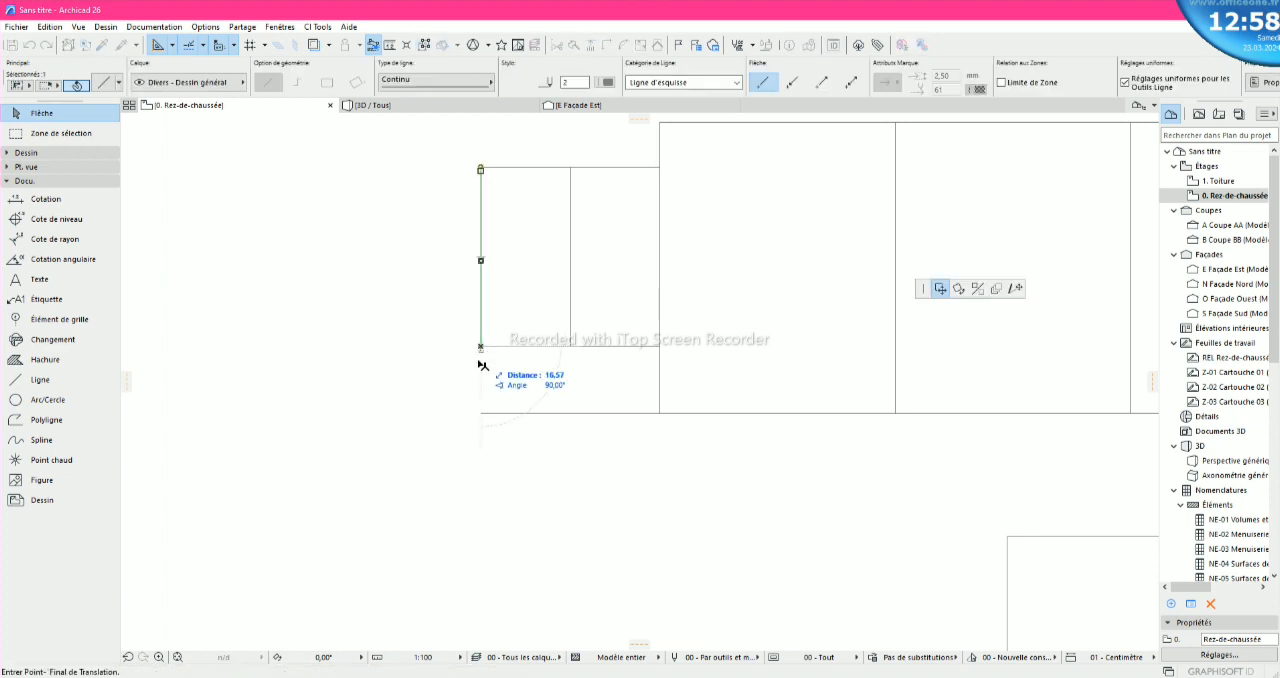
click(1017, 288)
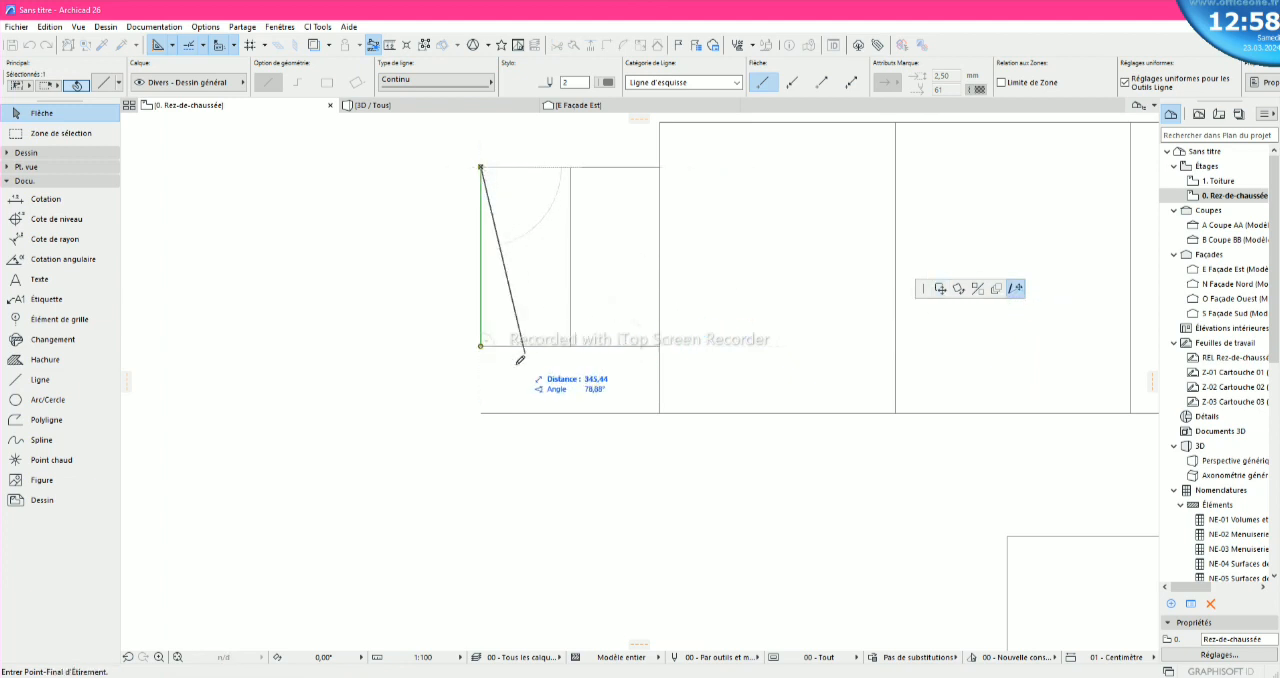
click(481, 412)
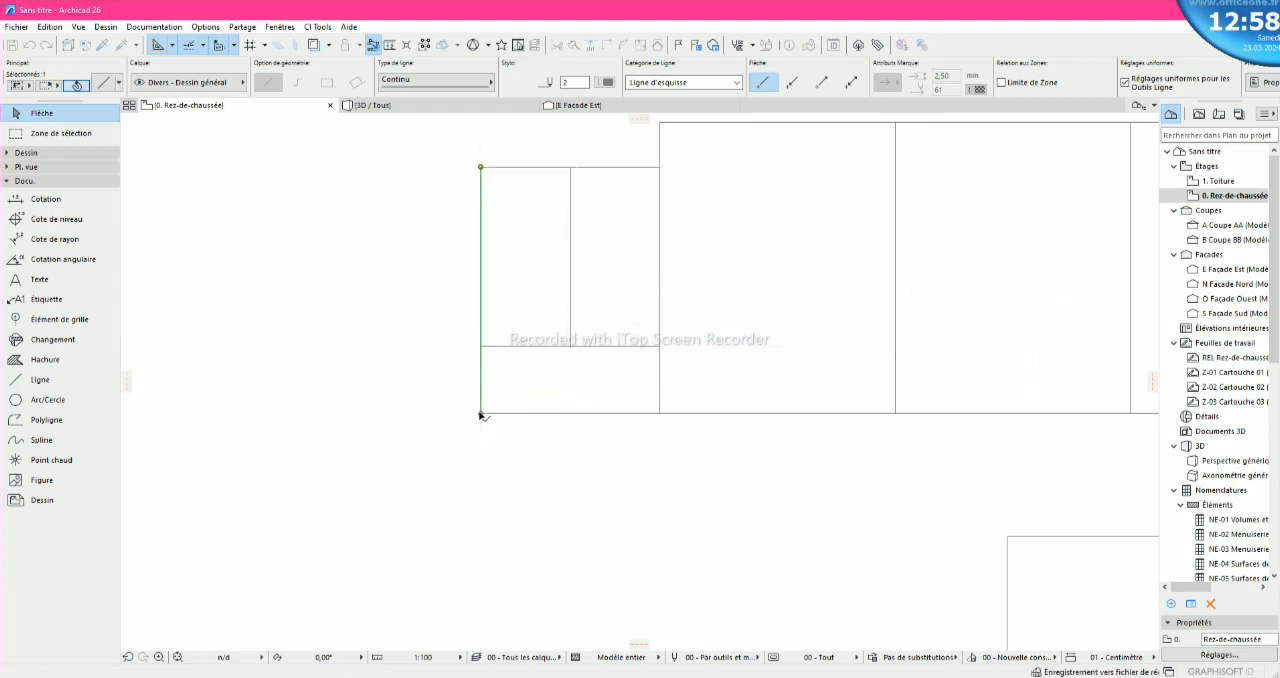
click(450, 435)
scroll(558, 400, down, 6)
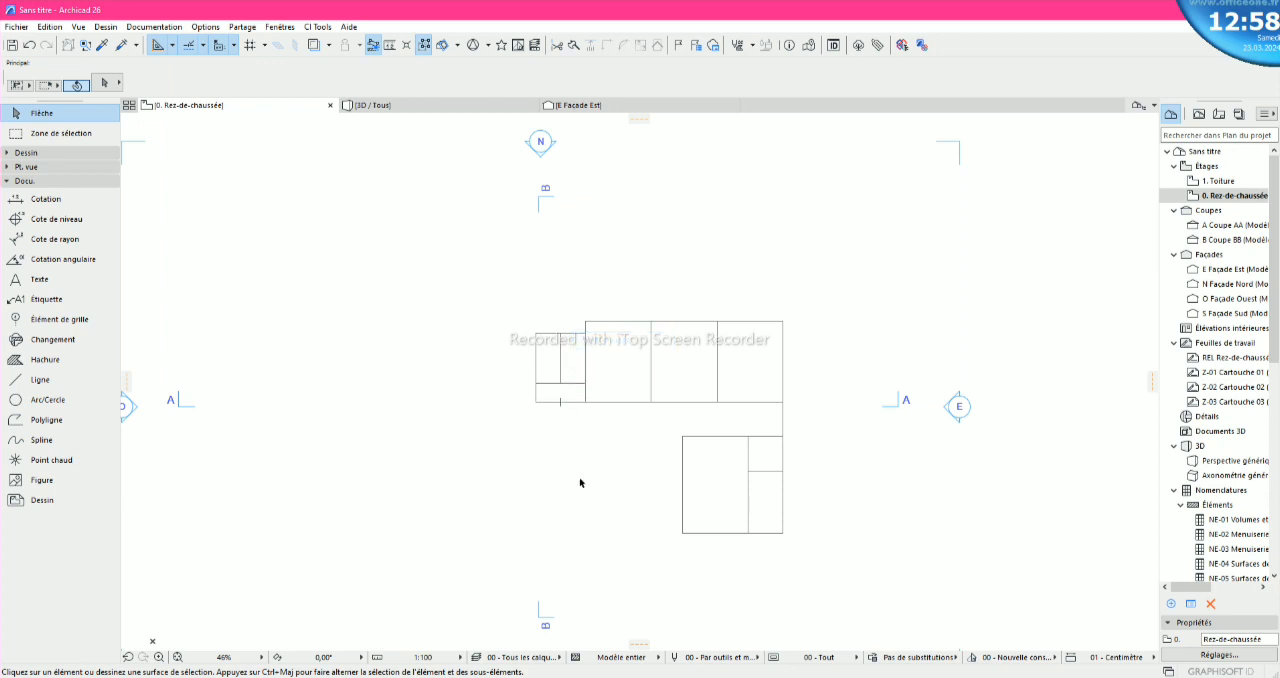
- Draw a polyline from the lower block's upper left corner, a short way left and 620 down, level with the block's bottom edge
scroll(749, 542, up, 3)
scroll(749, 544, down, 1)
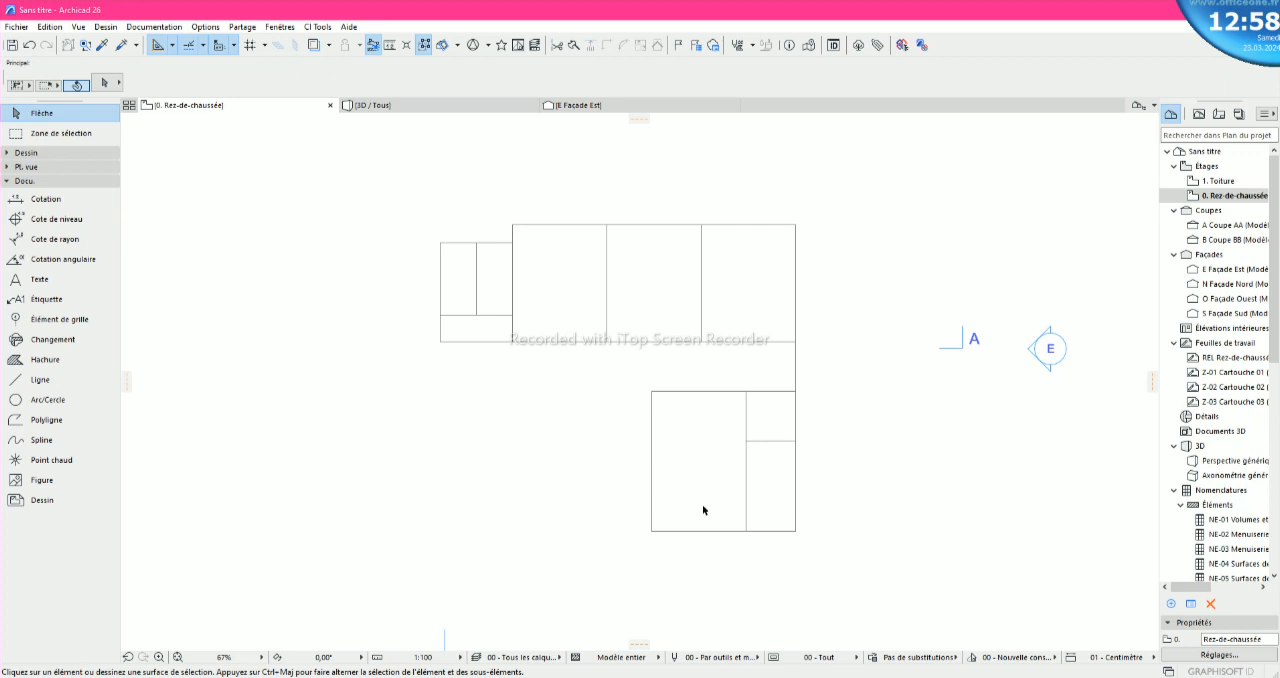
click(62, 380)
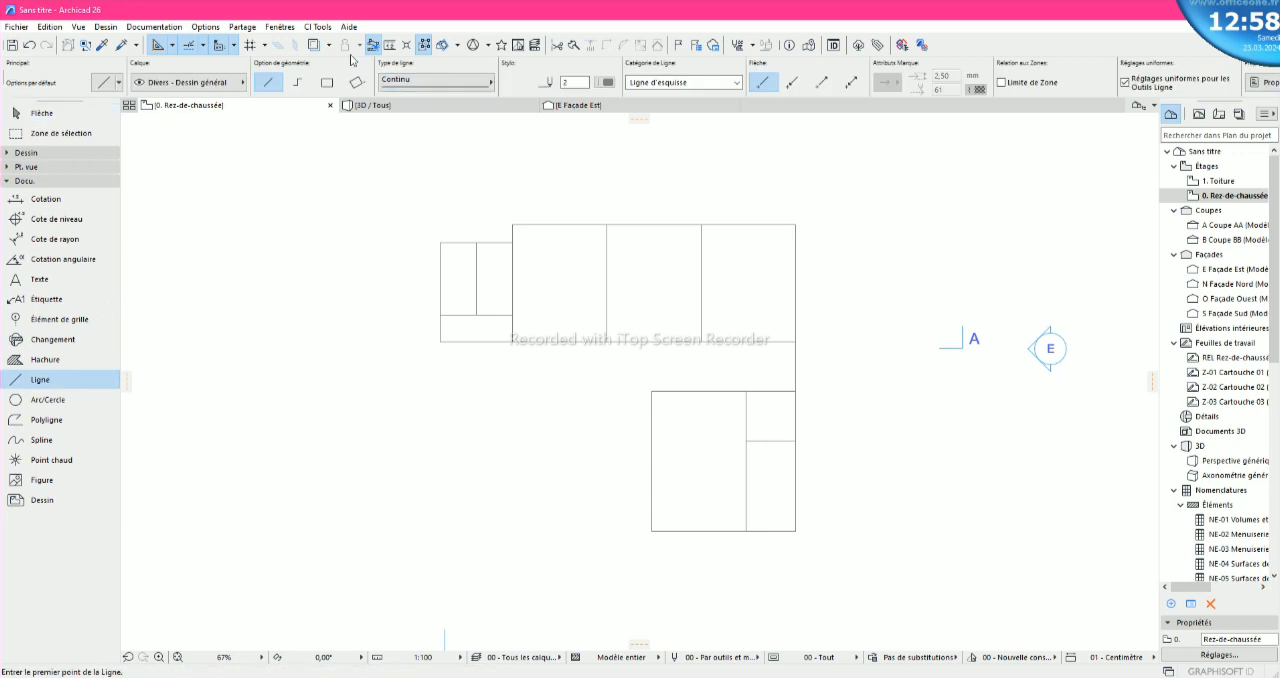
click(295, 81)
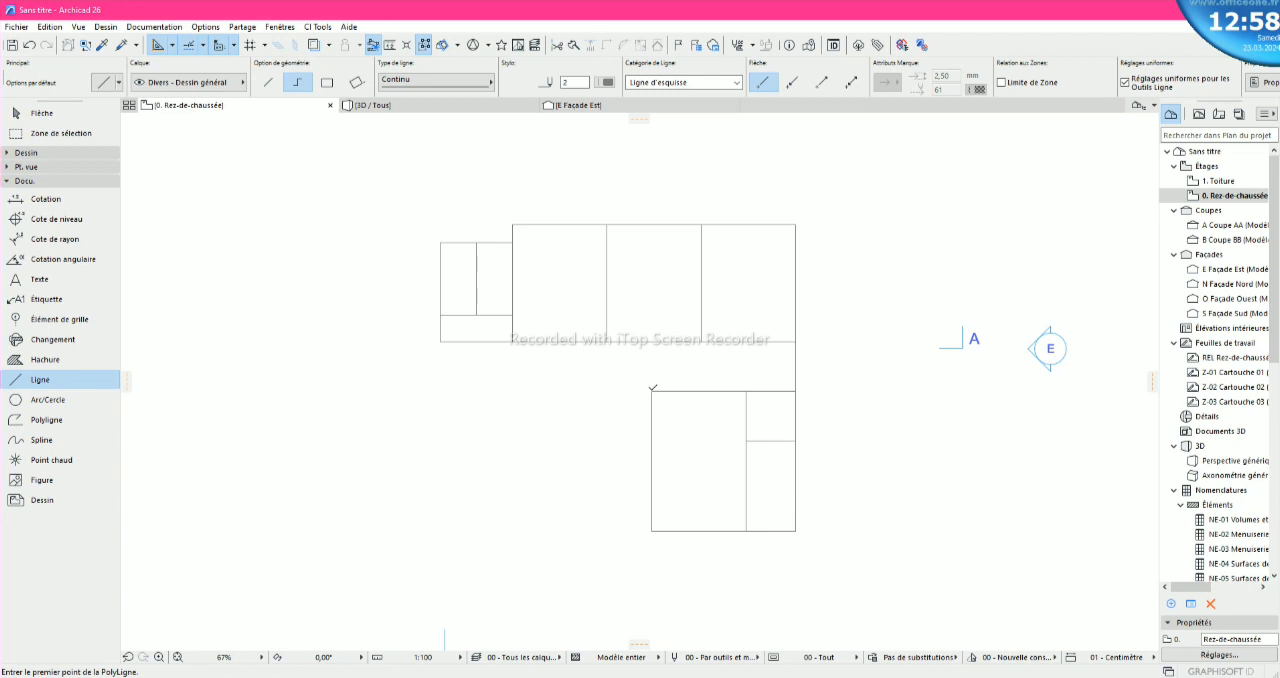
click(652, 390)
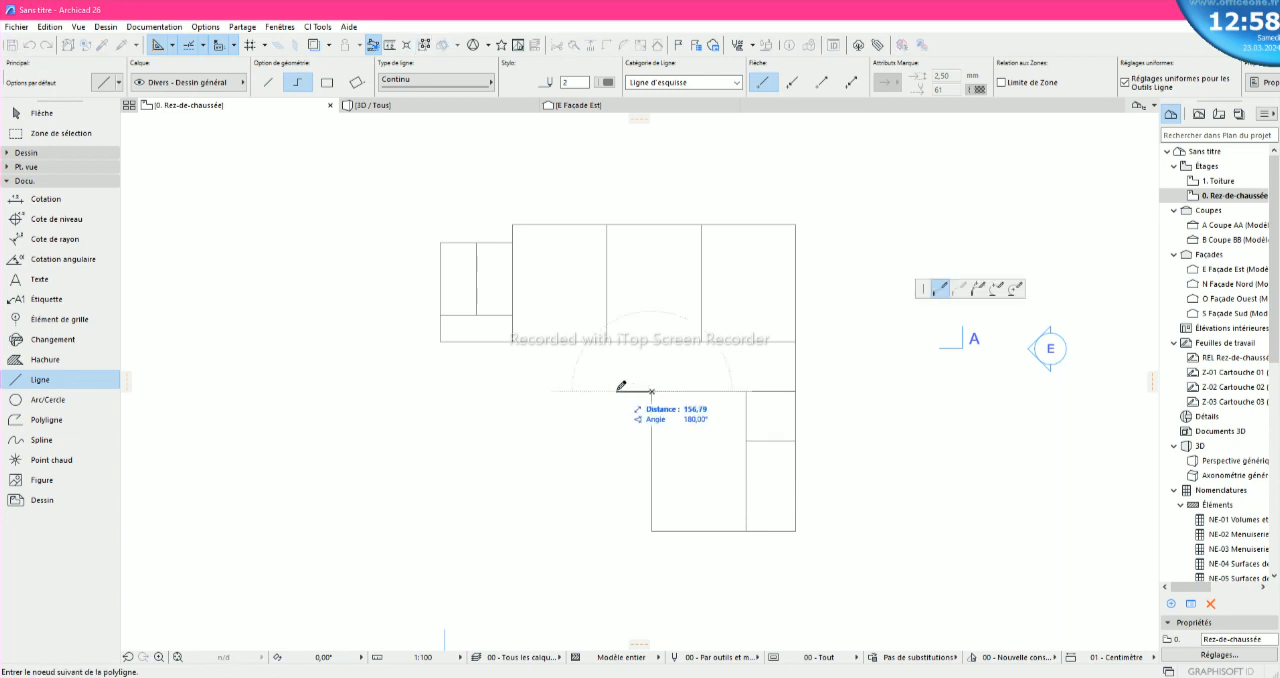
click(627, 390)
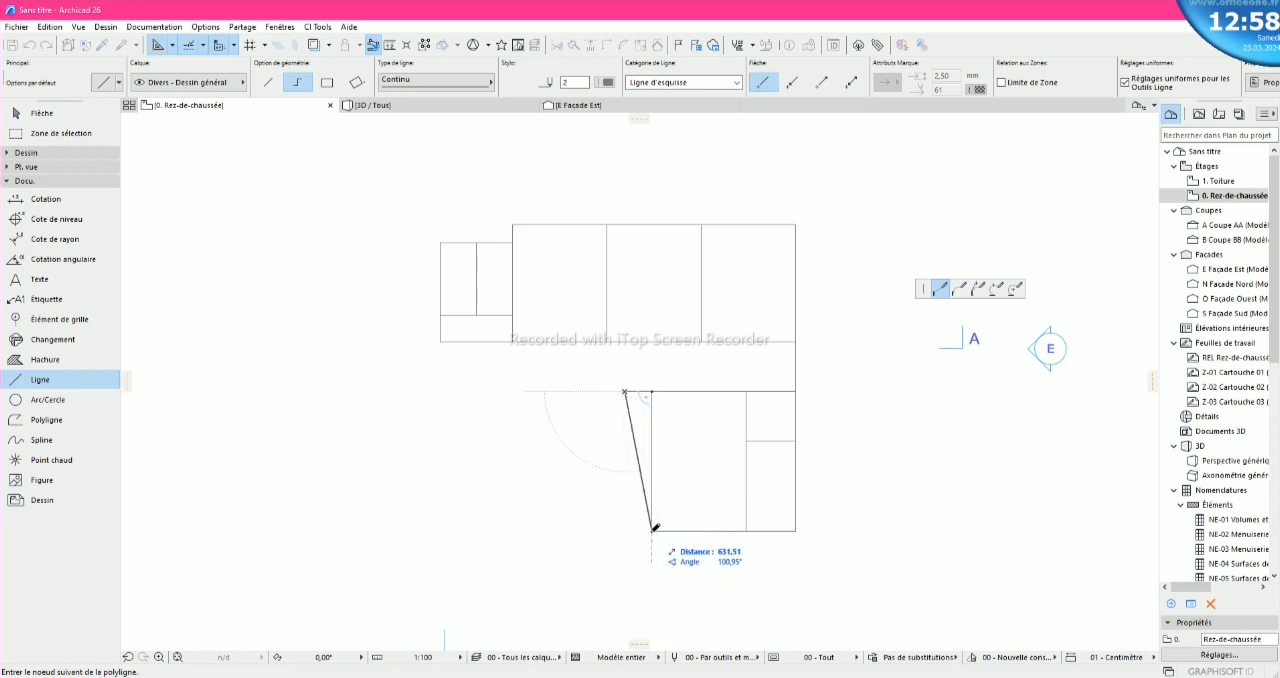
scroll(625, 528, up, 5)
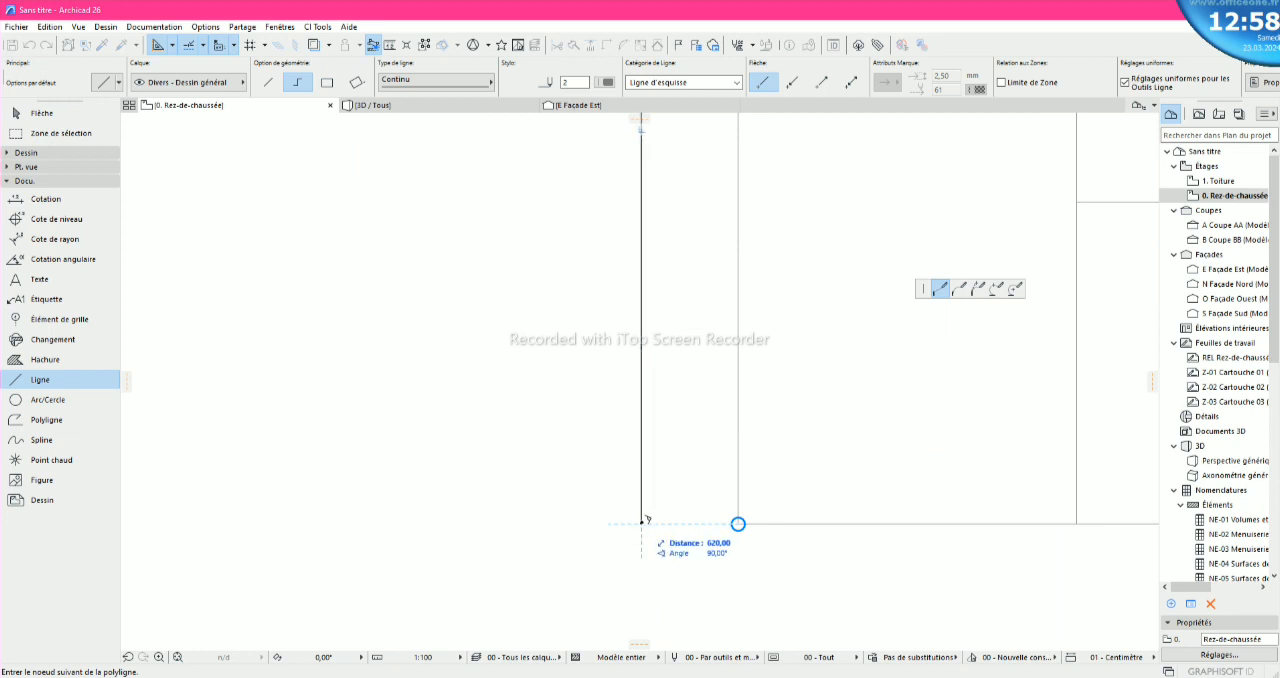
double_click(645, 521)
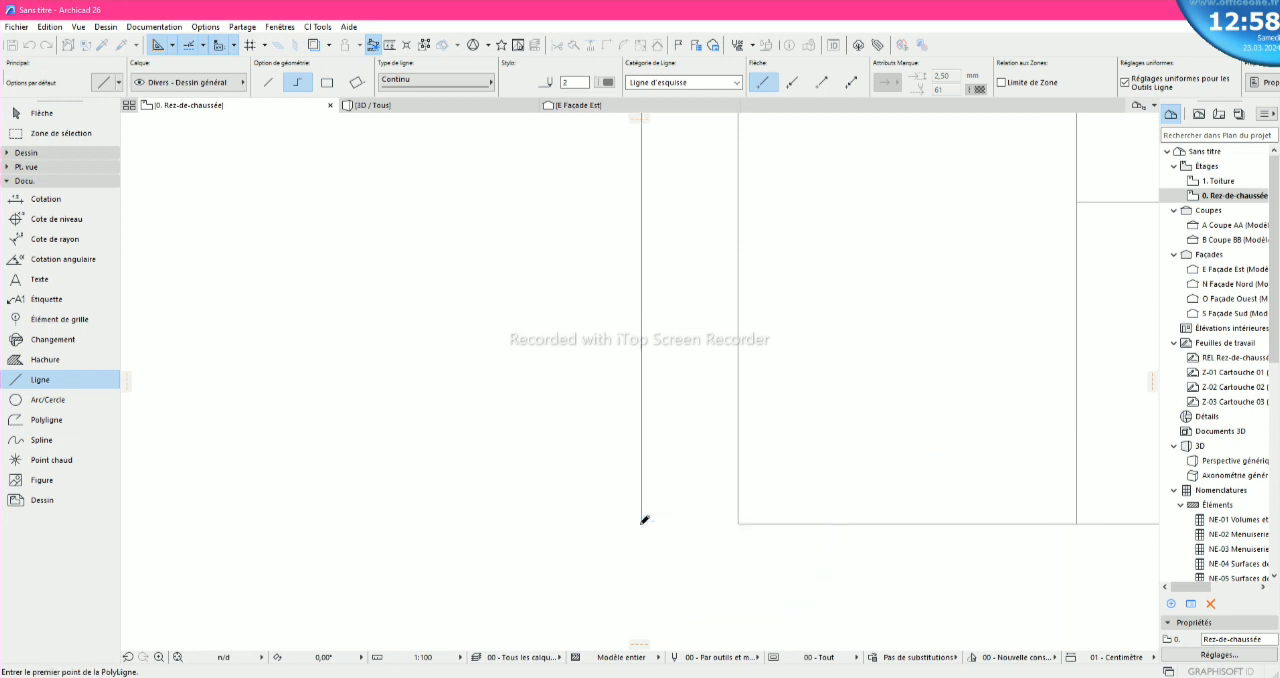
- Start a polyline at the lower end of the lower block's outer left line, running 620 left and 620 up
scroll(636, 530, down, 4)
scroll(632, 540, down, 1)
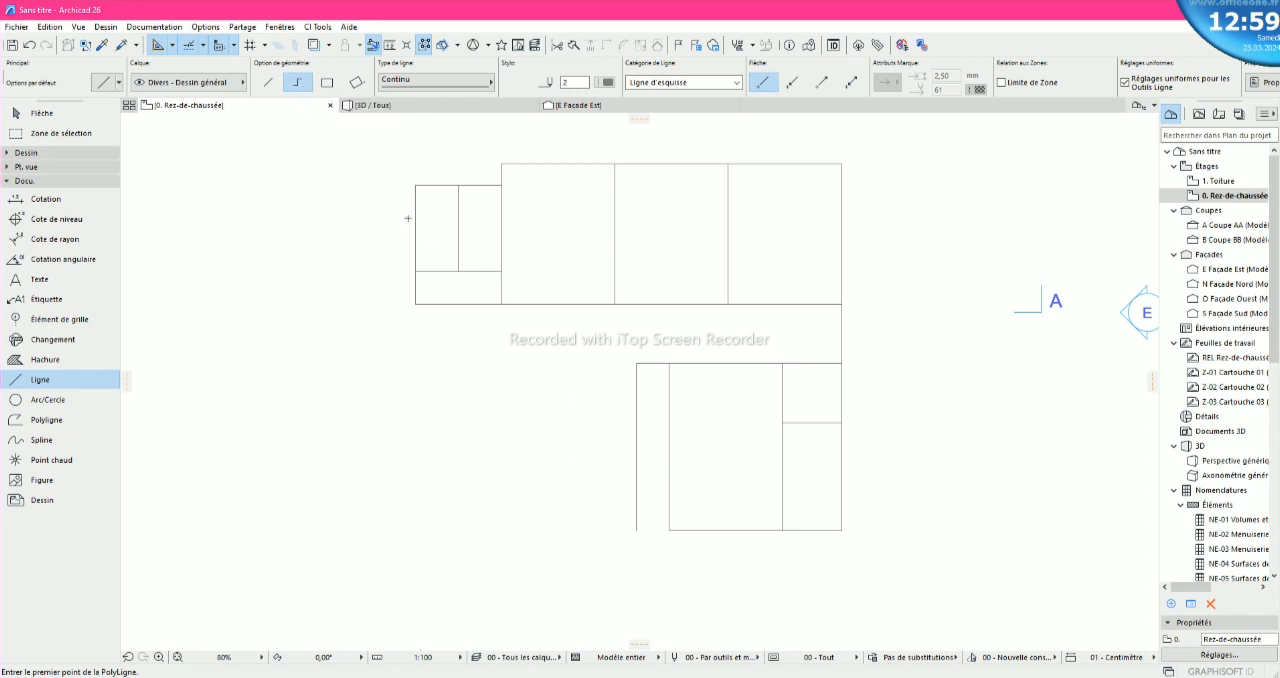
click(636, 530)
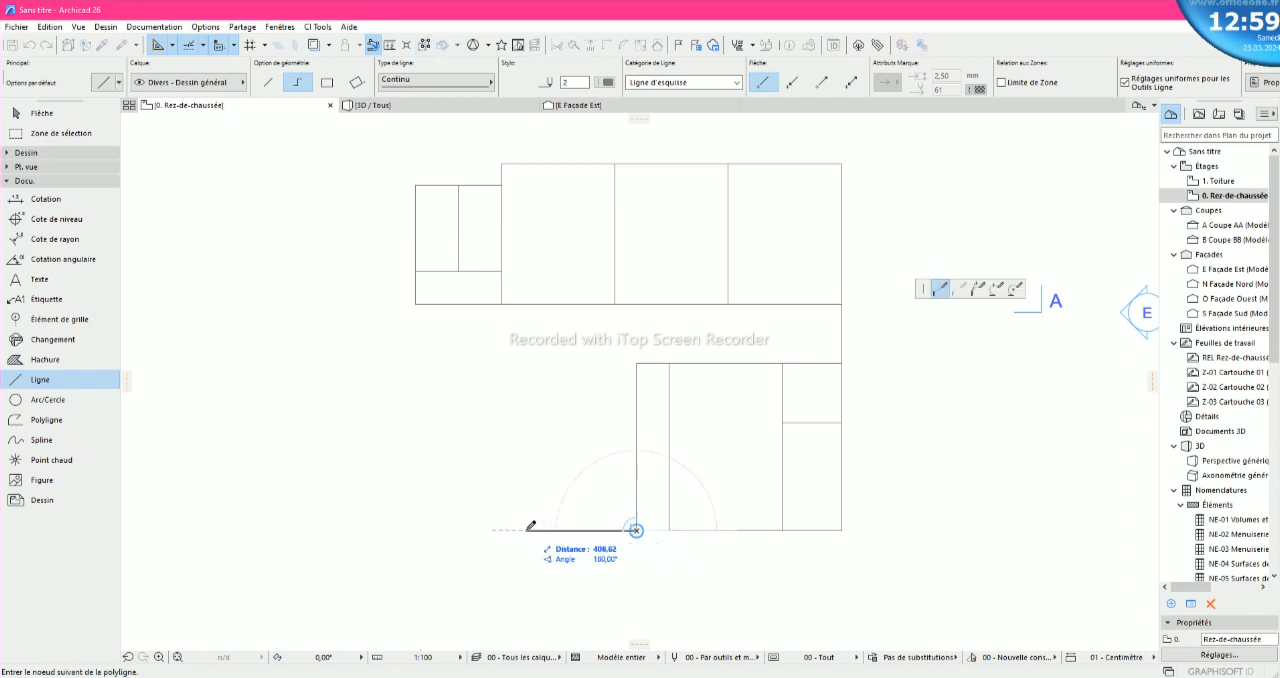
text(620)
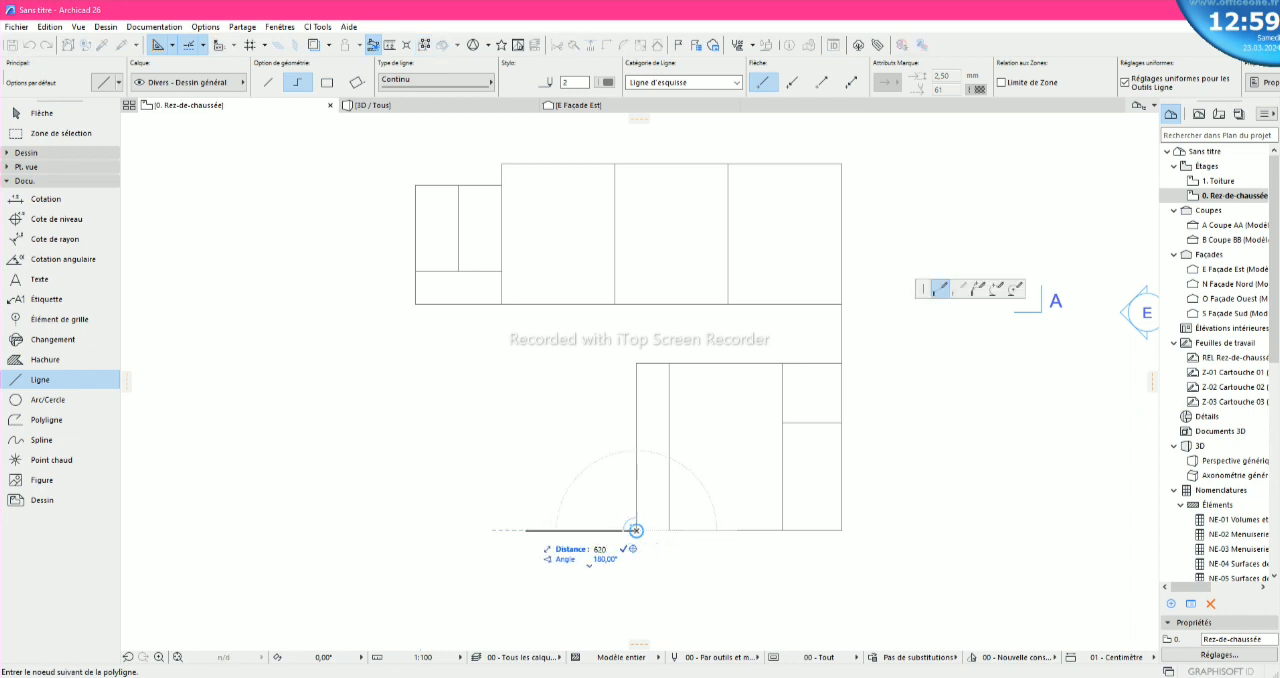
key(Return)
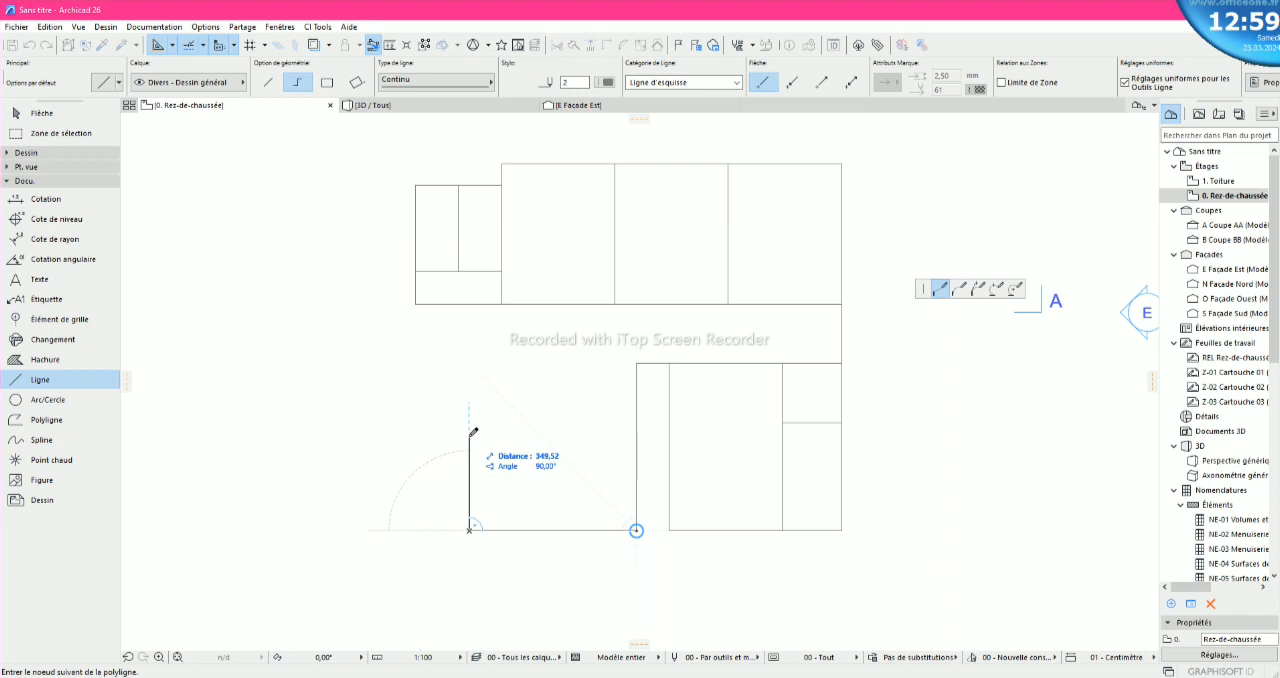
text(620)
key(Return)
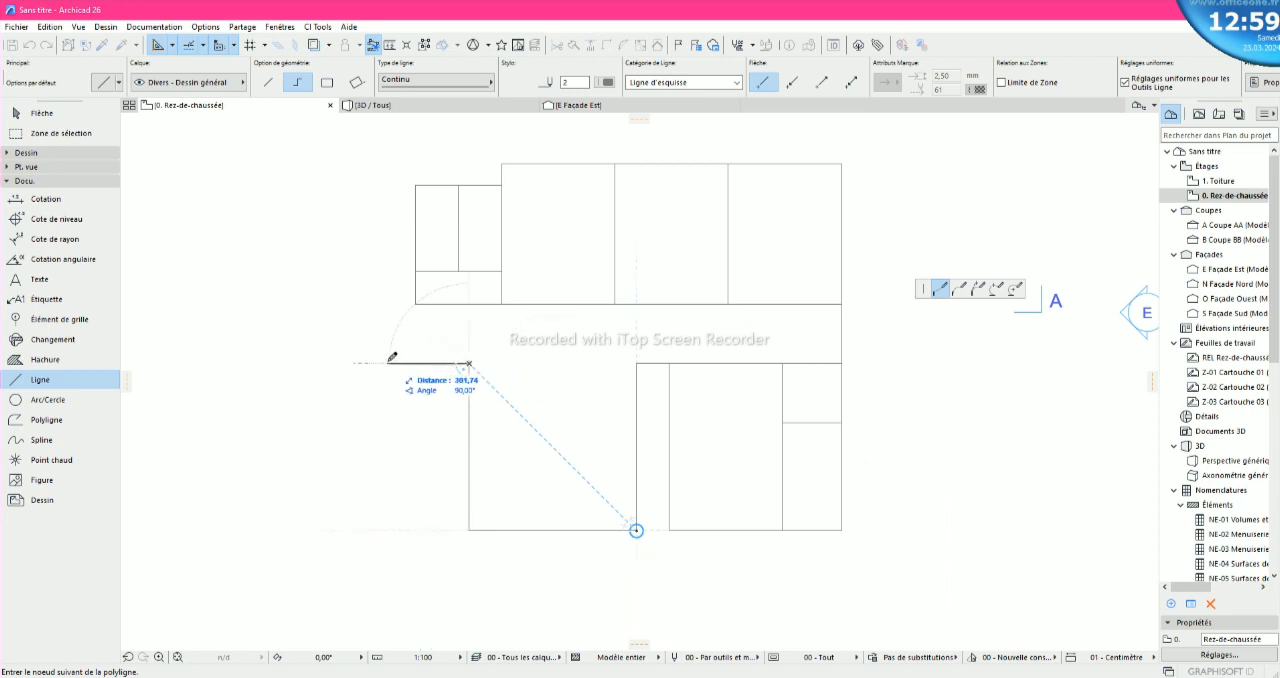
- Finish the polyline with about 220 left, 620 down and back right to the base of its first vertical segment
text(220)
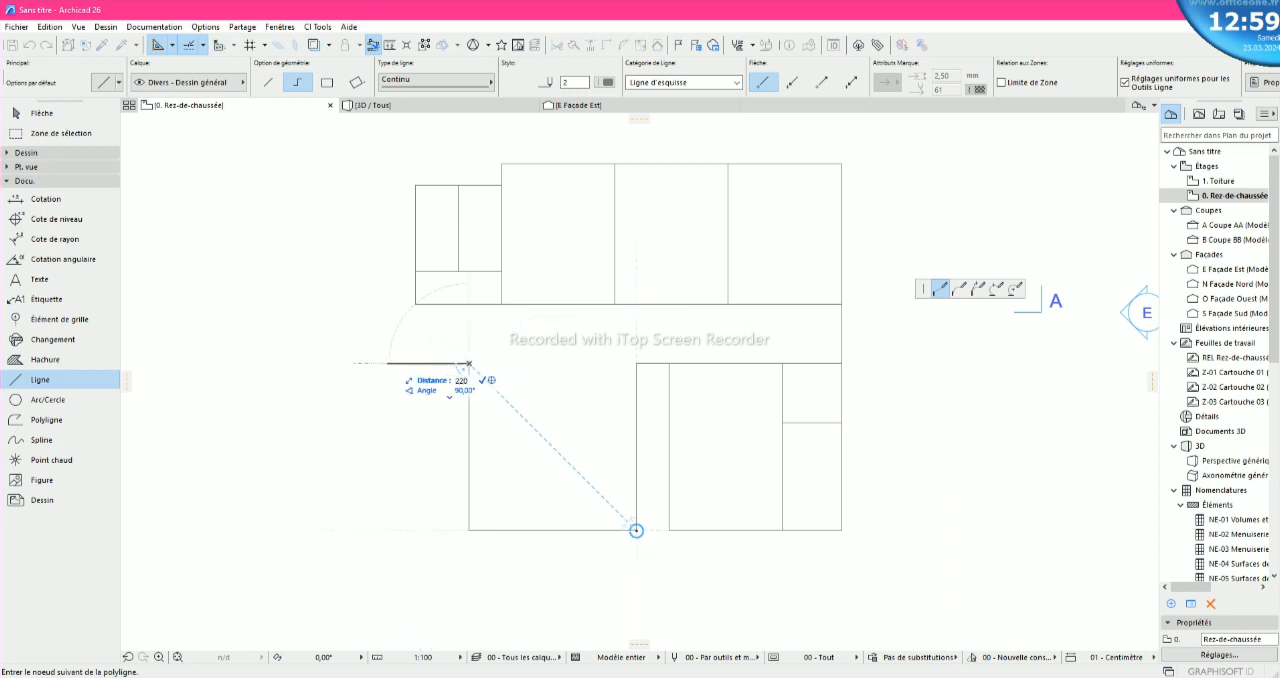
key(Return)
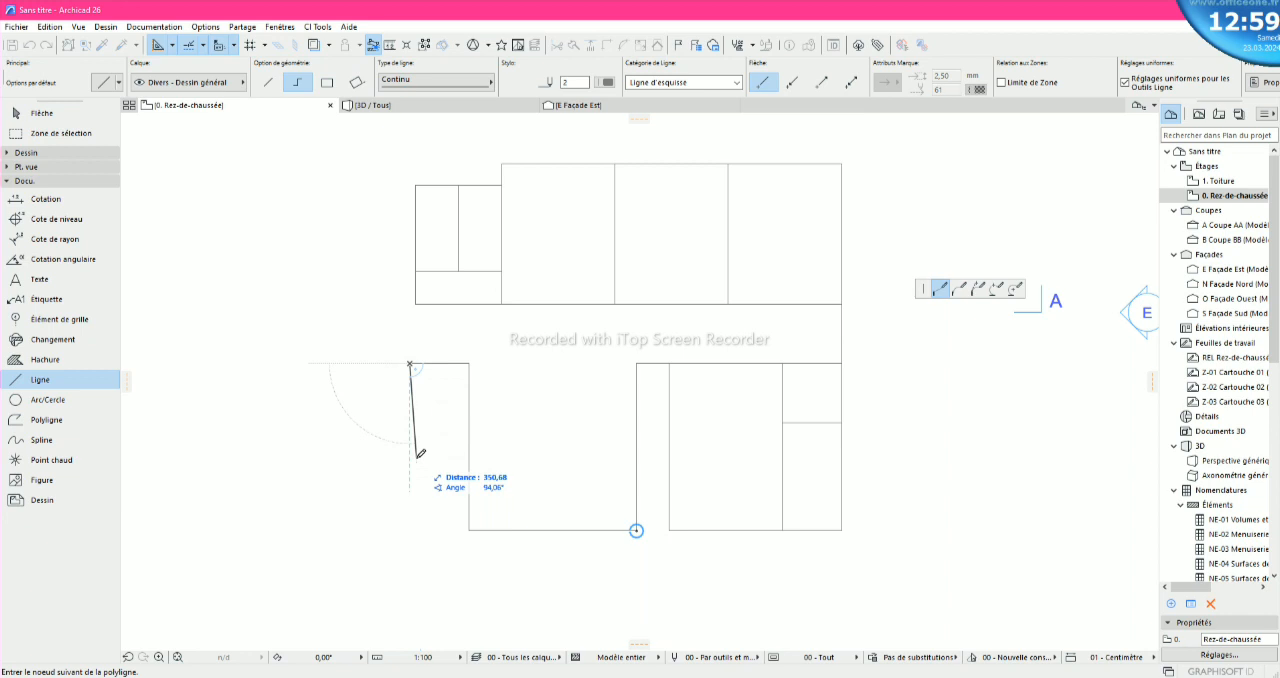
click(412, 530)
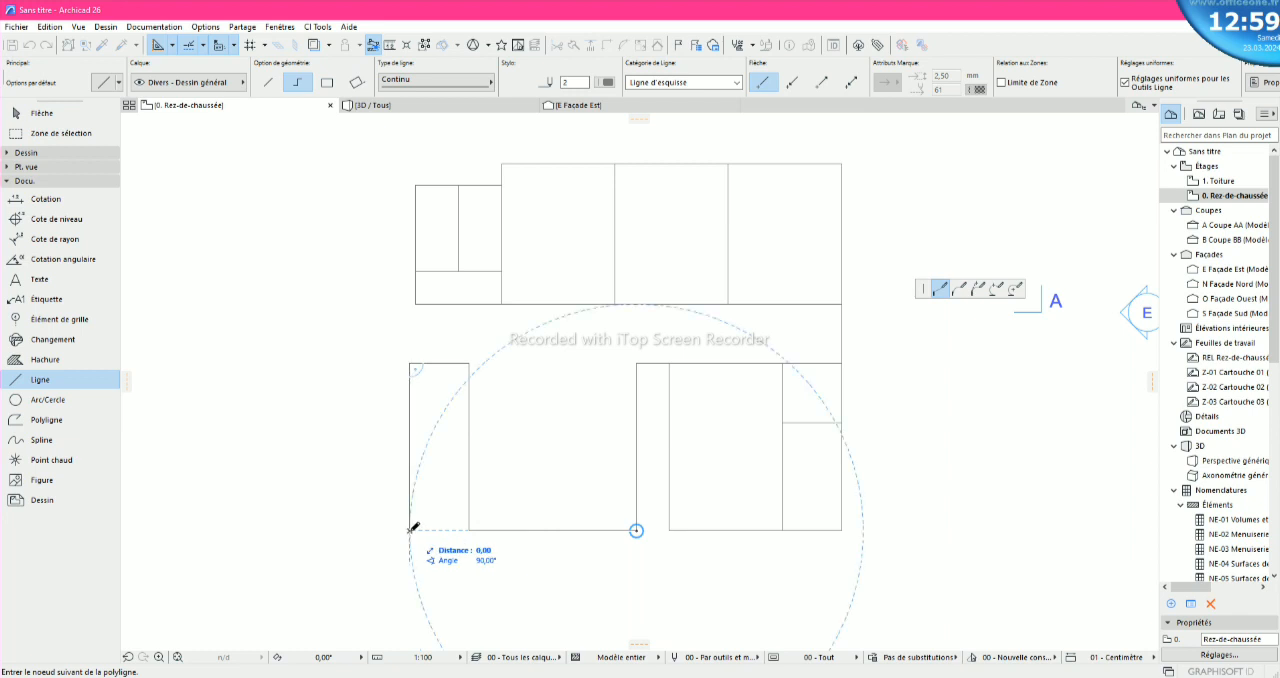
right_click(469, 529)
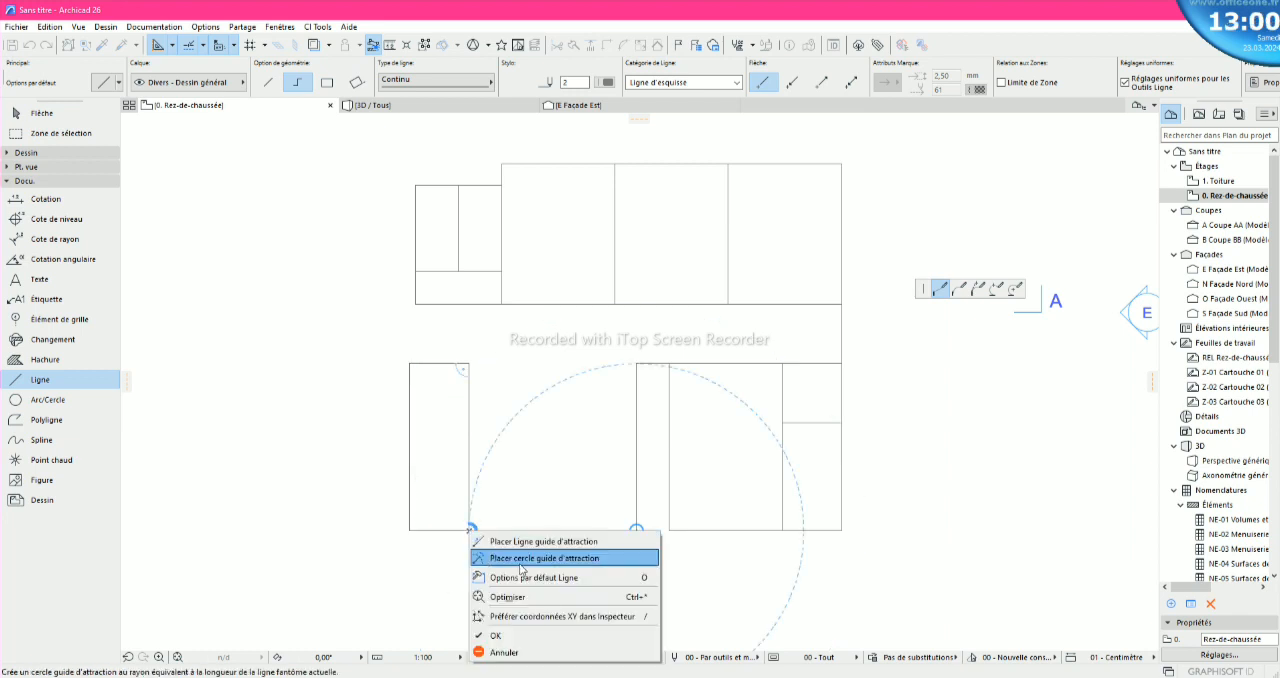
click(526, 632)
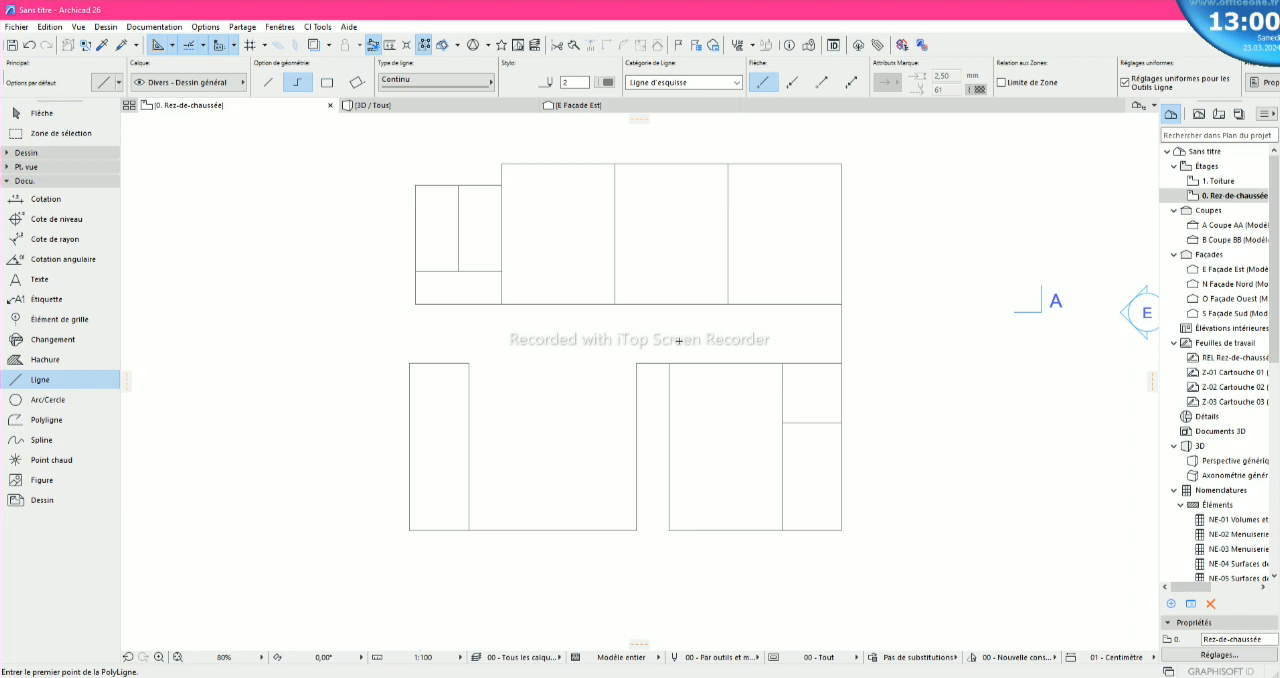
key(Escape)
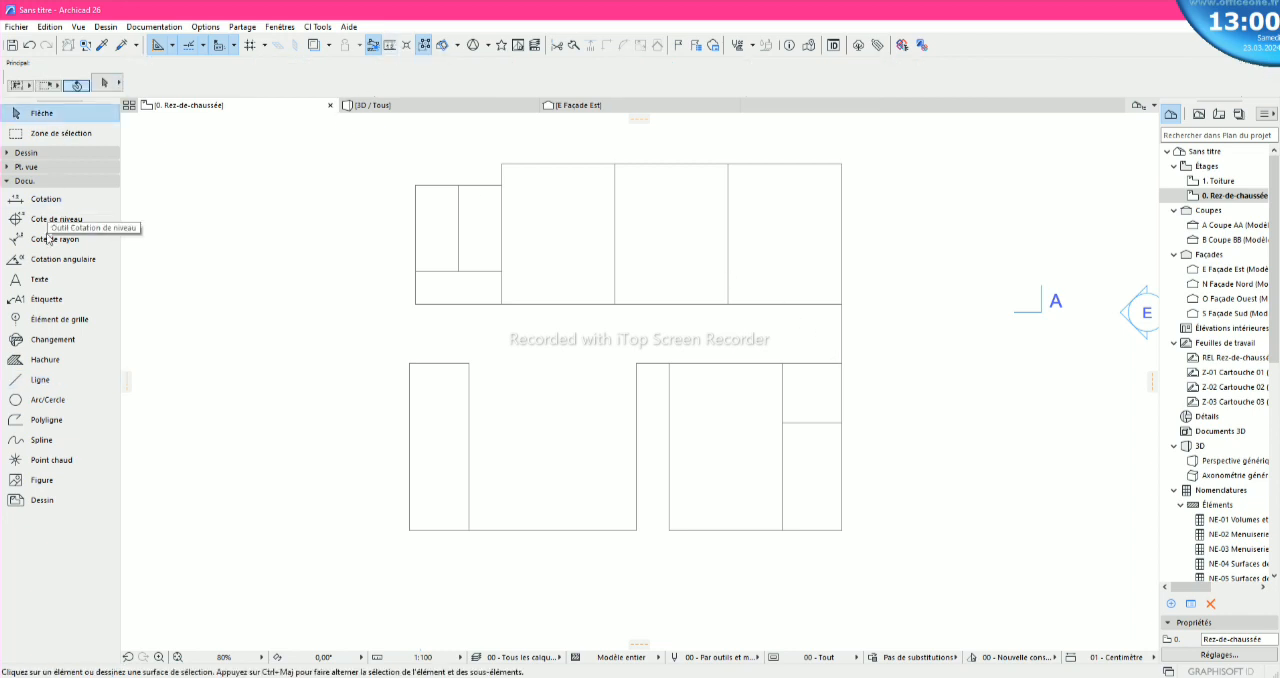
- Dimension the vertical gap between the upper and lower blocks at its right end
click(45, 199)
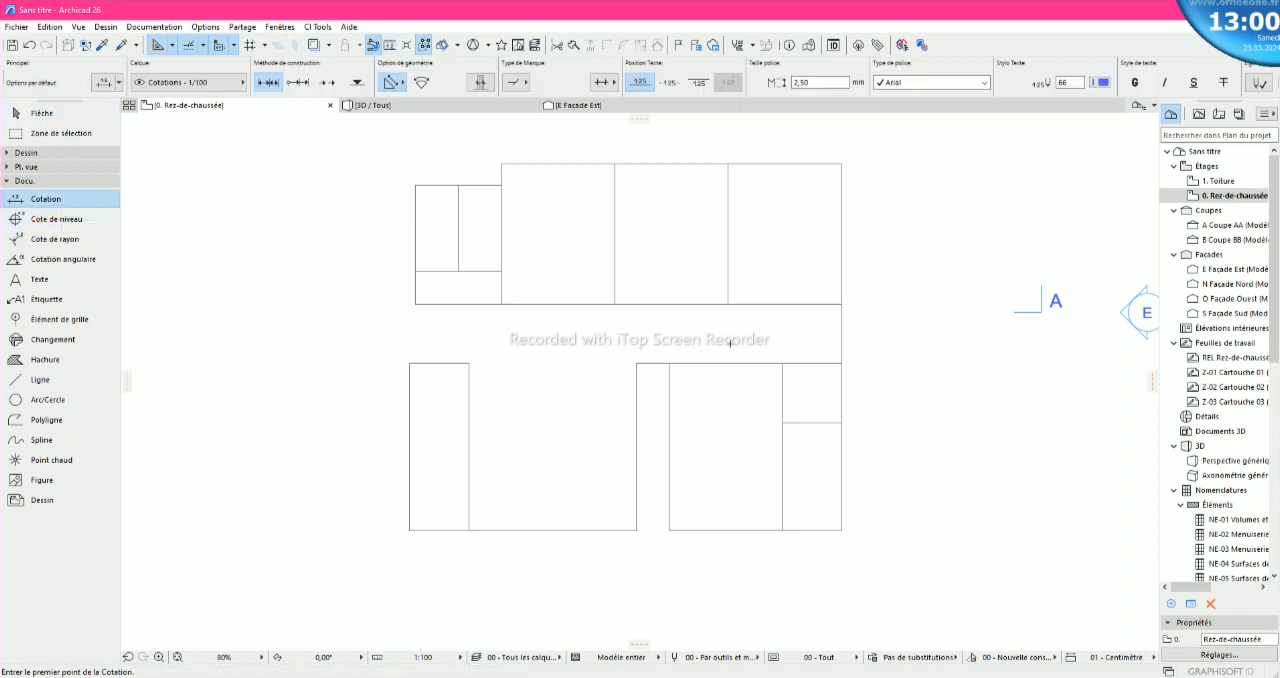
click(842, 363)
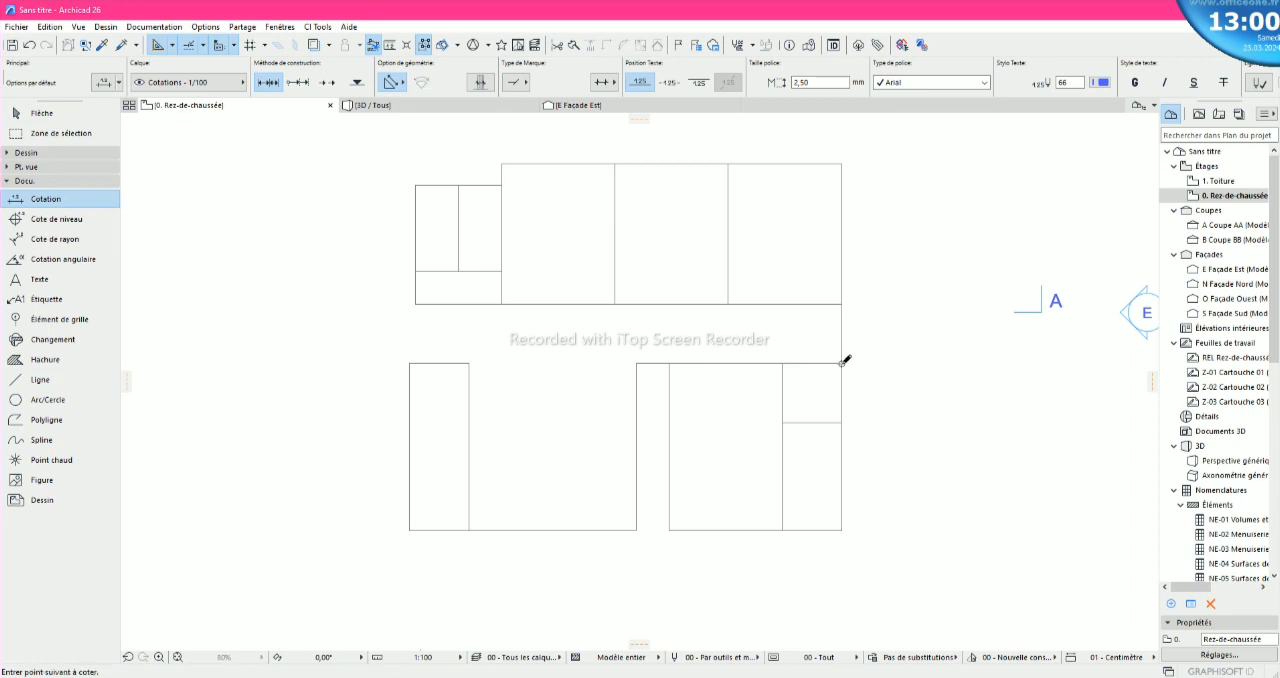
click(843, 301)
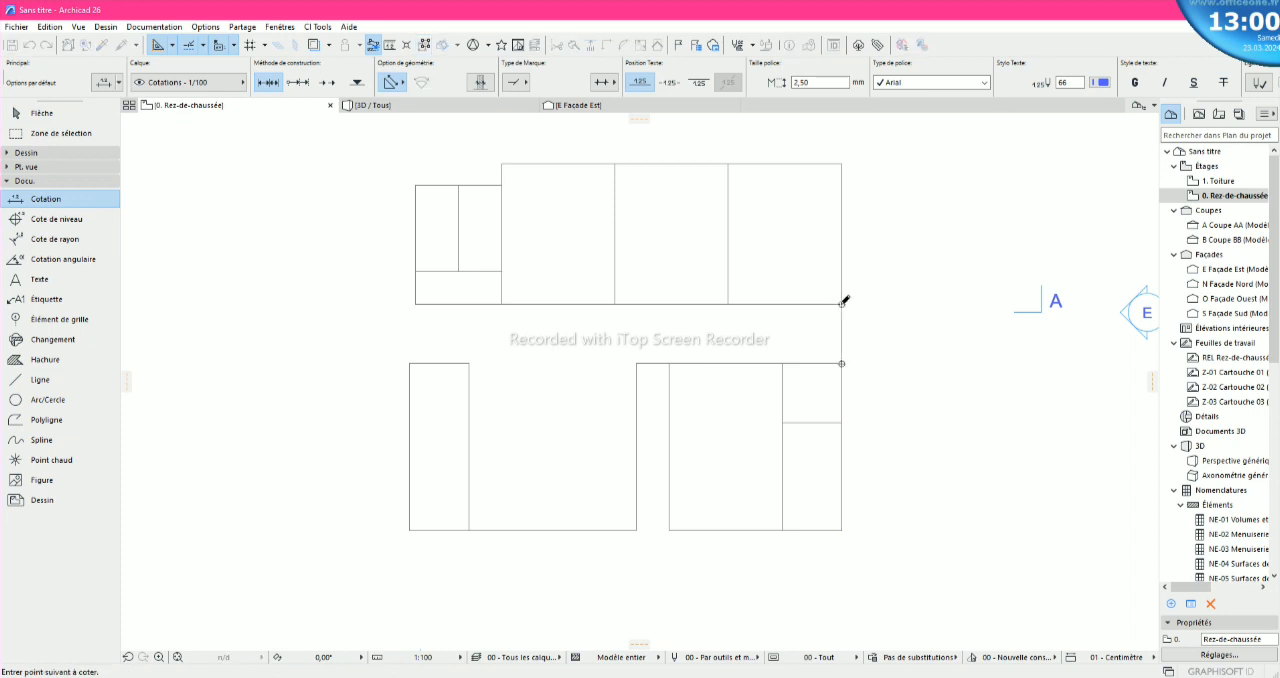
right_click(843, 301)
click(873, 388)
click(874, 351)
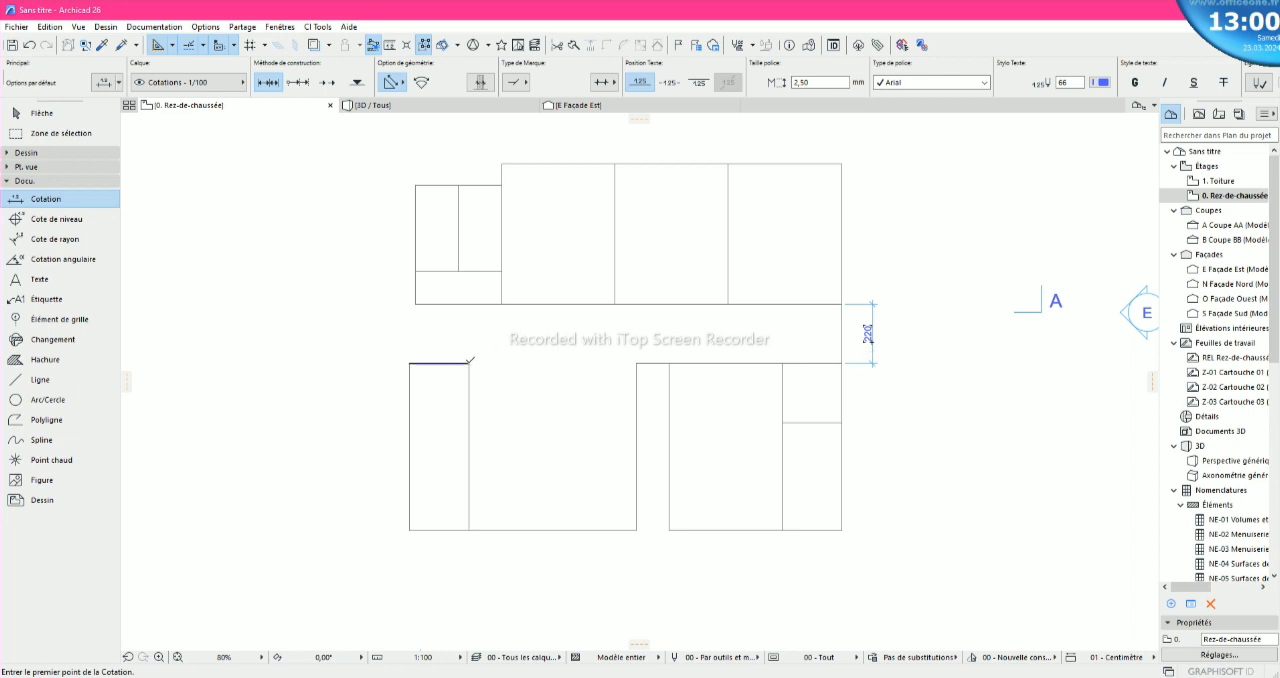
- Dimension the vertical gap between the blocks at its left end and delete the dimension at its right end
click(469, 363)
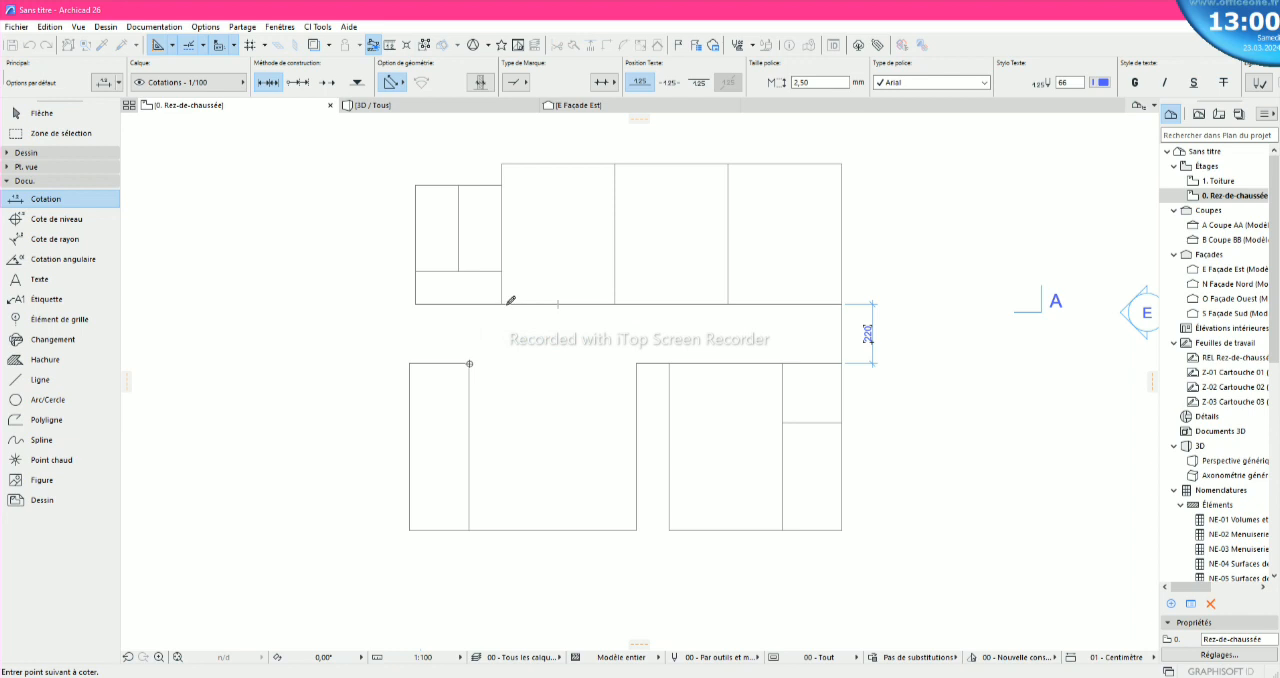
right_click(502, 302)
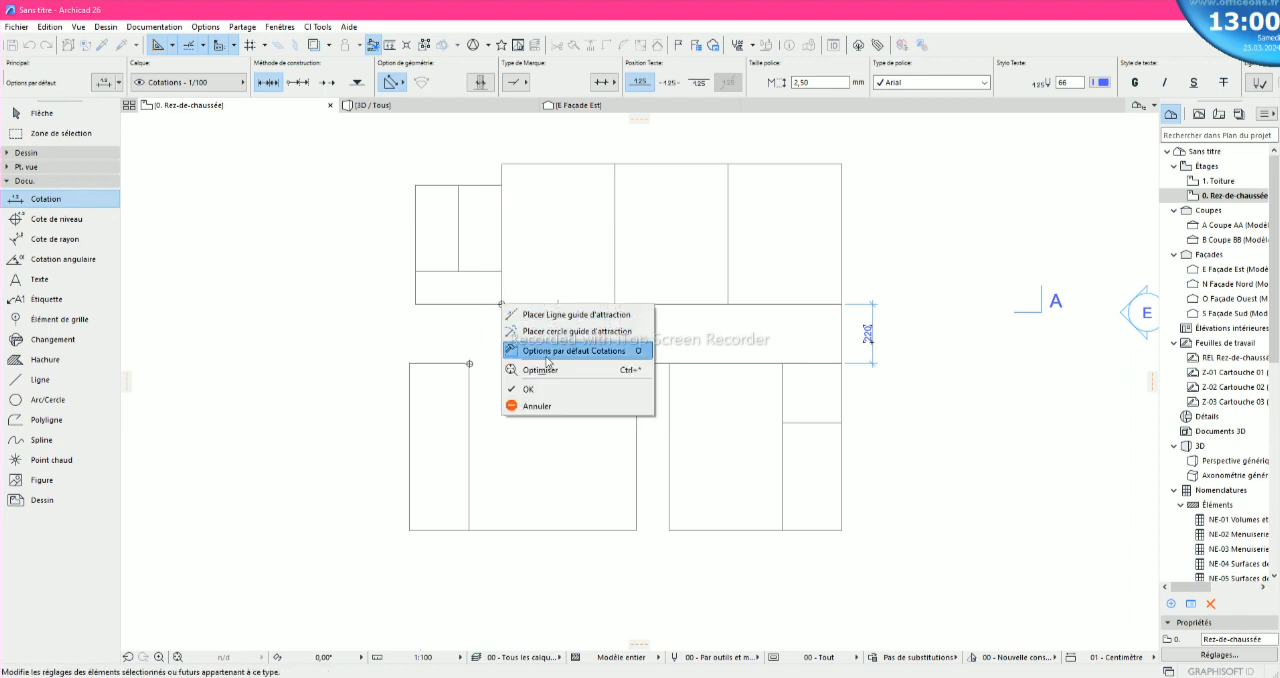
click(540, 380)
click(396, 338)
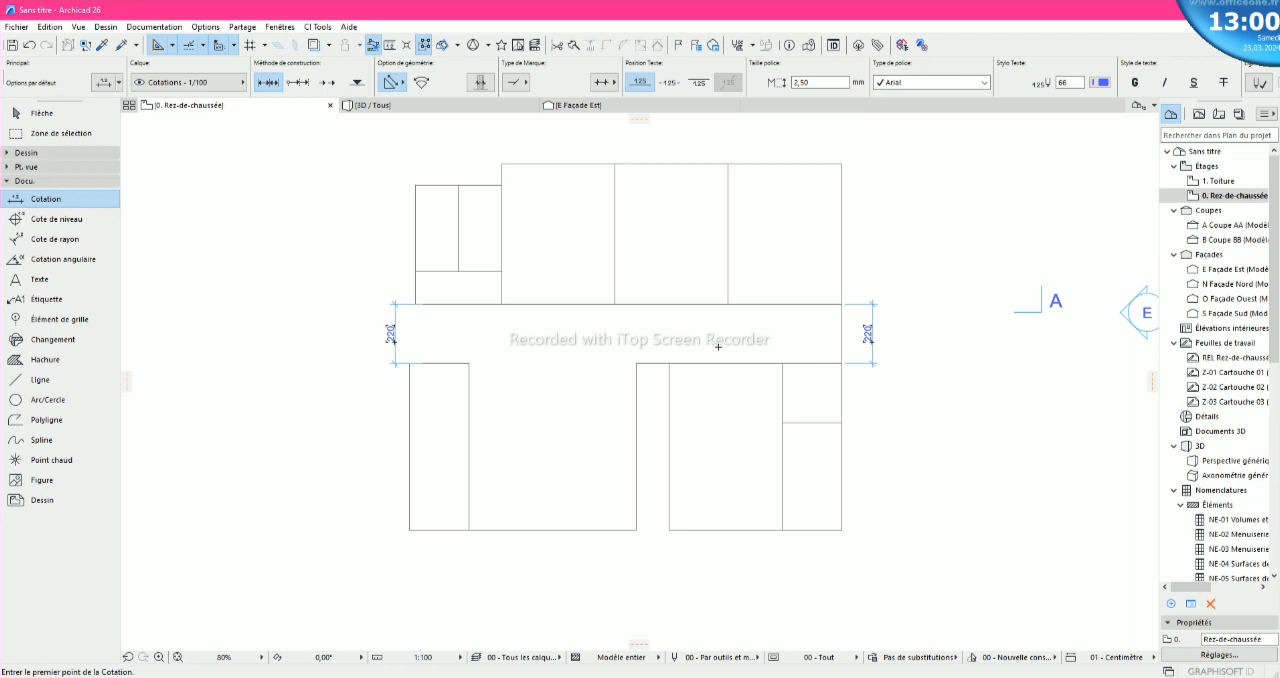
key(Escape)
click(867, 337)
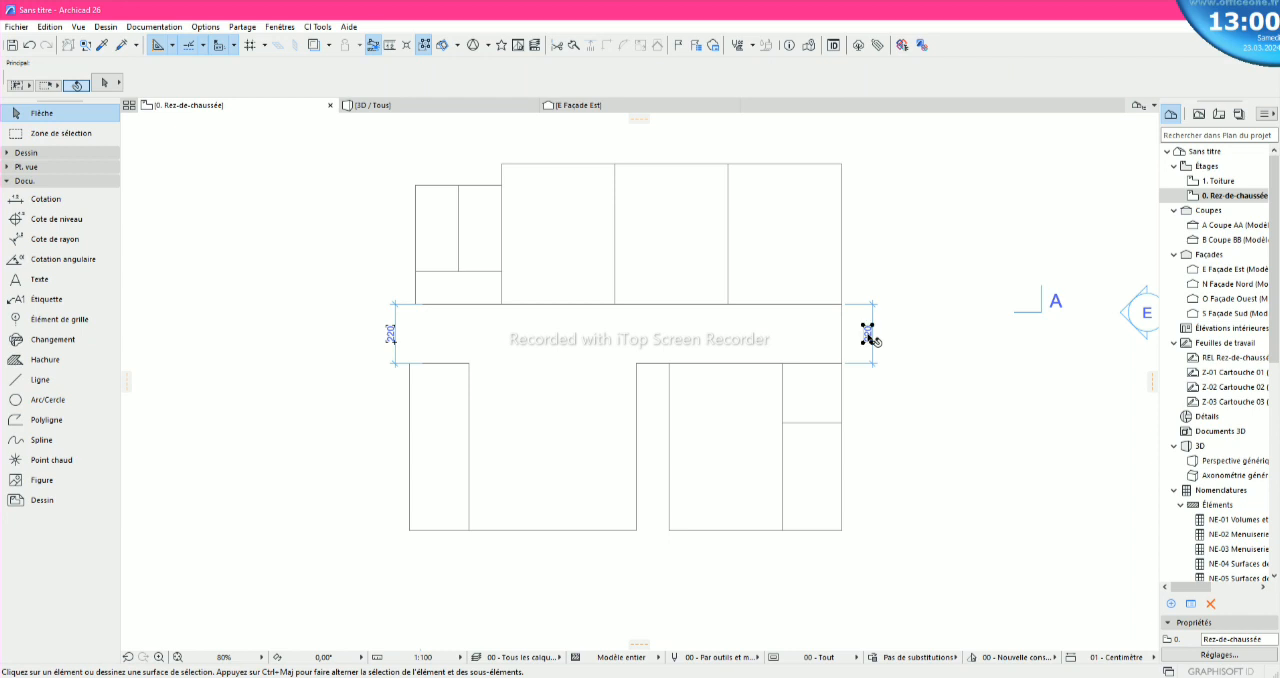
key(Delete)
drag(654, 374, 874, 550)
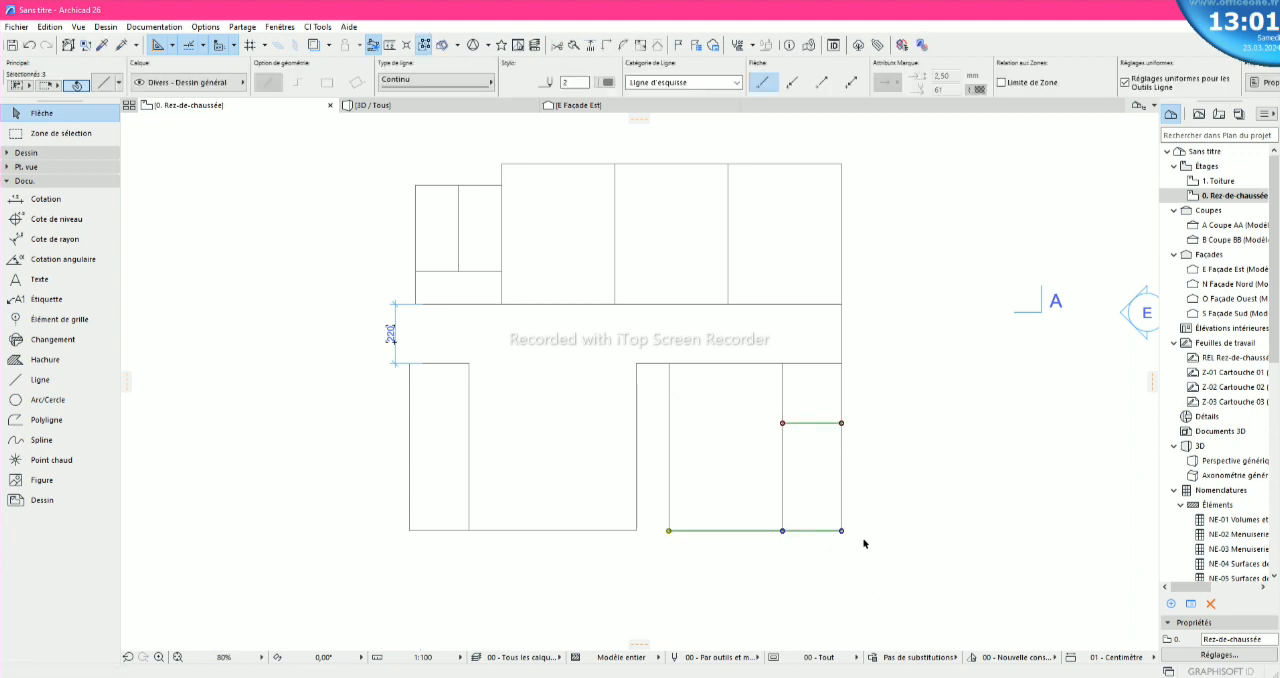
key(Delete)
drag(860, 547, 660, 372)
scroll(866, 358, up, 5)
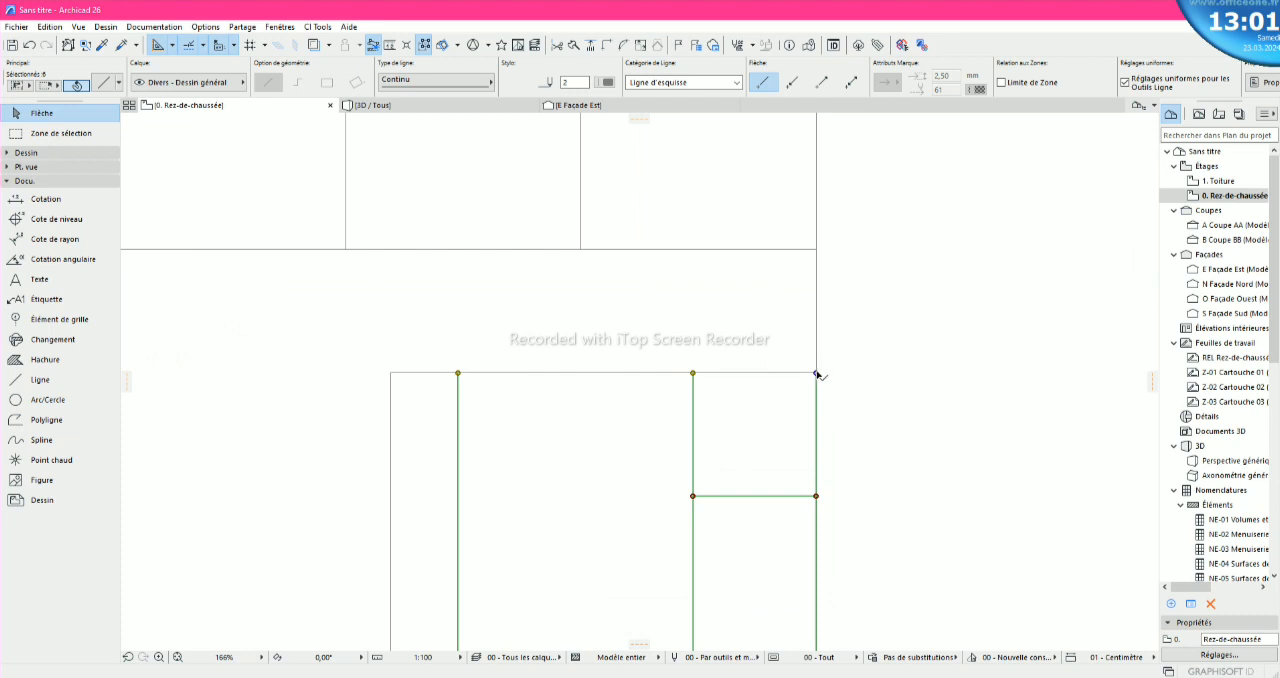
click(817, 373)
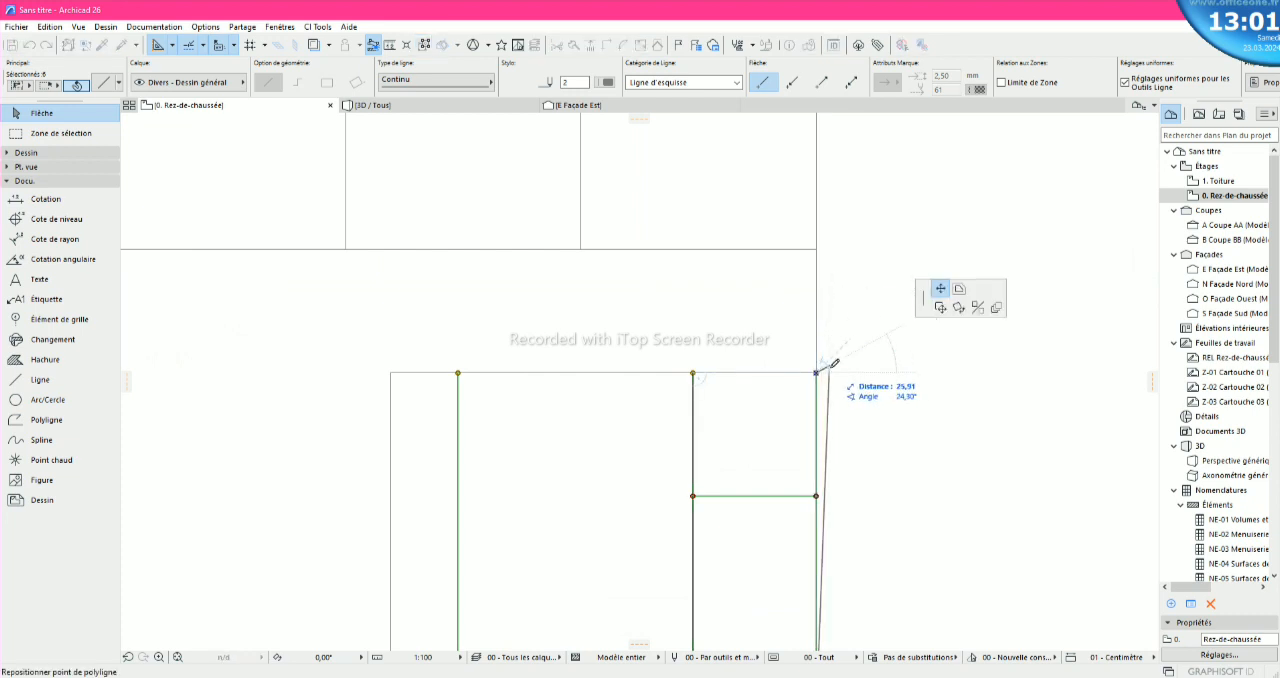
key(Escape)
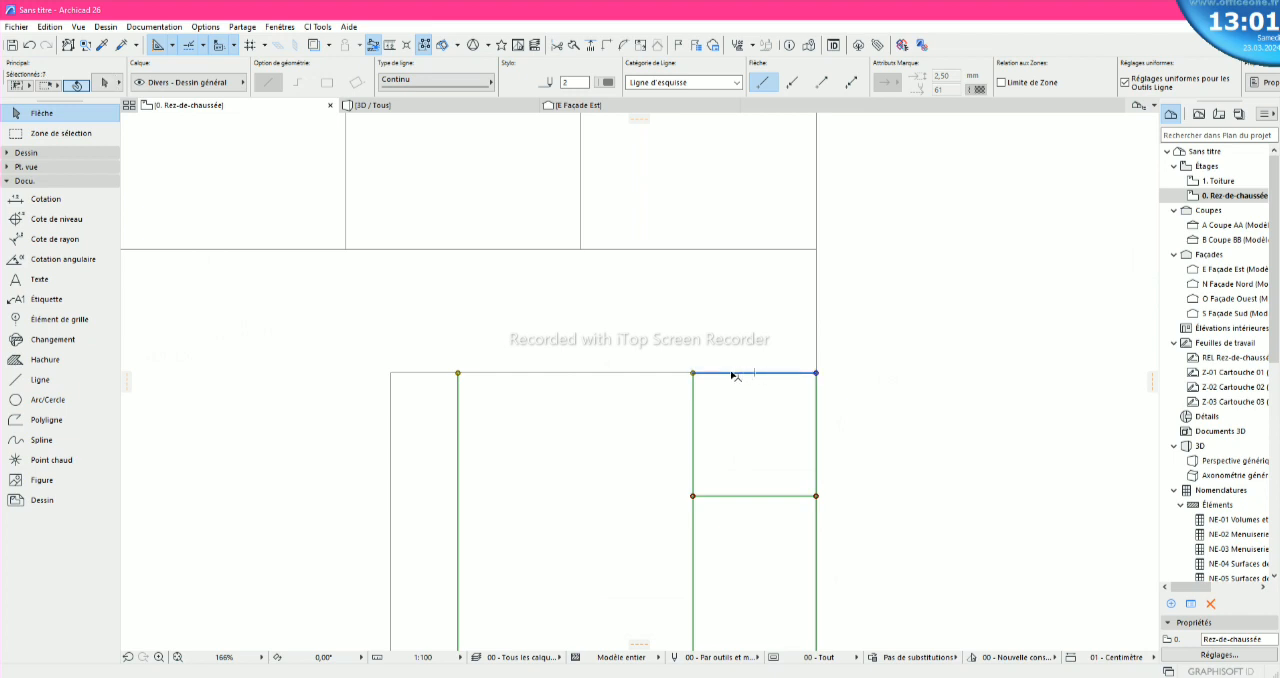
shift+click(434, 373)
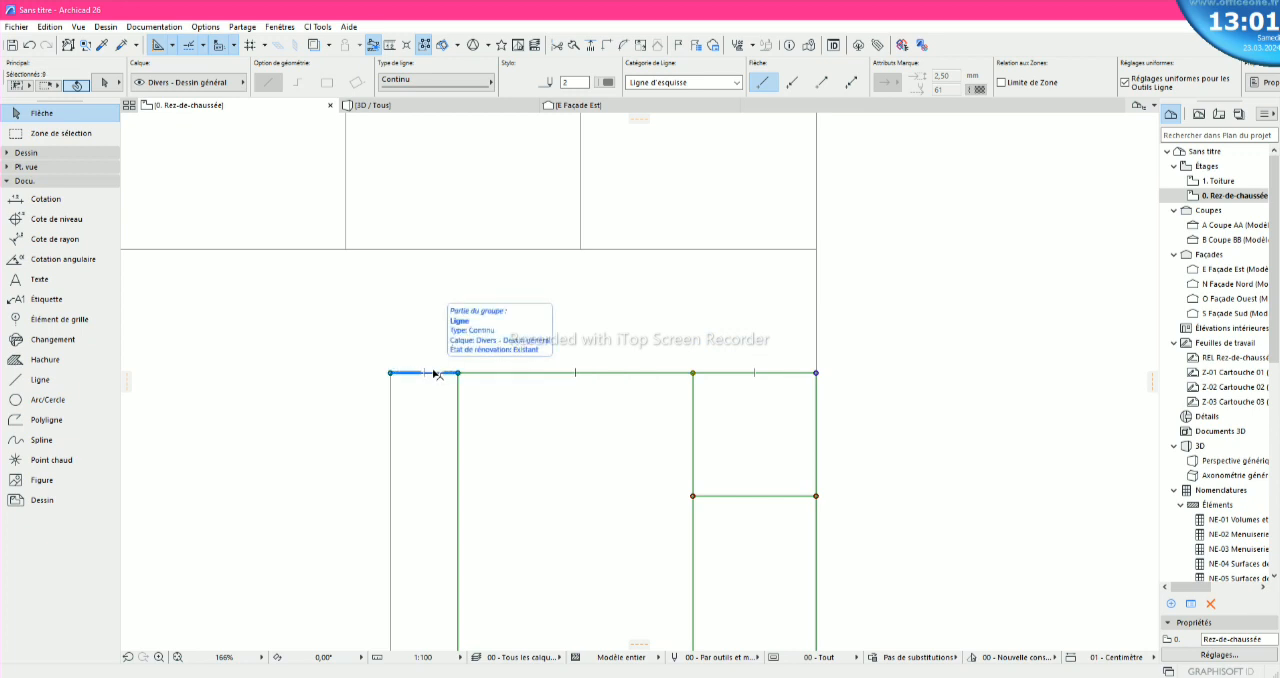
scroll(483, 373, down, 5)
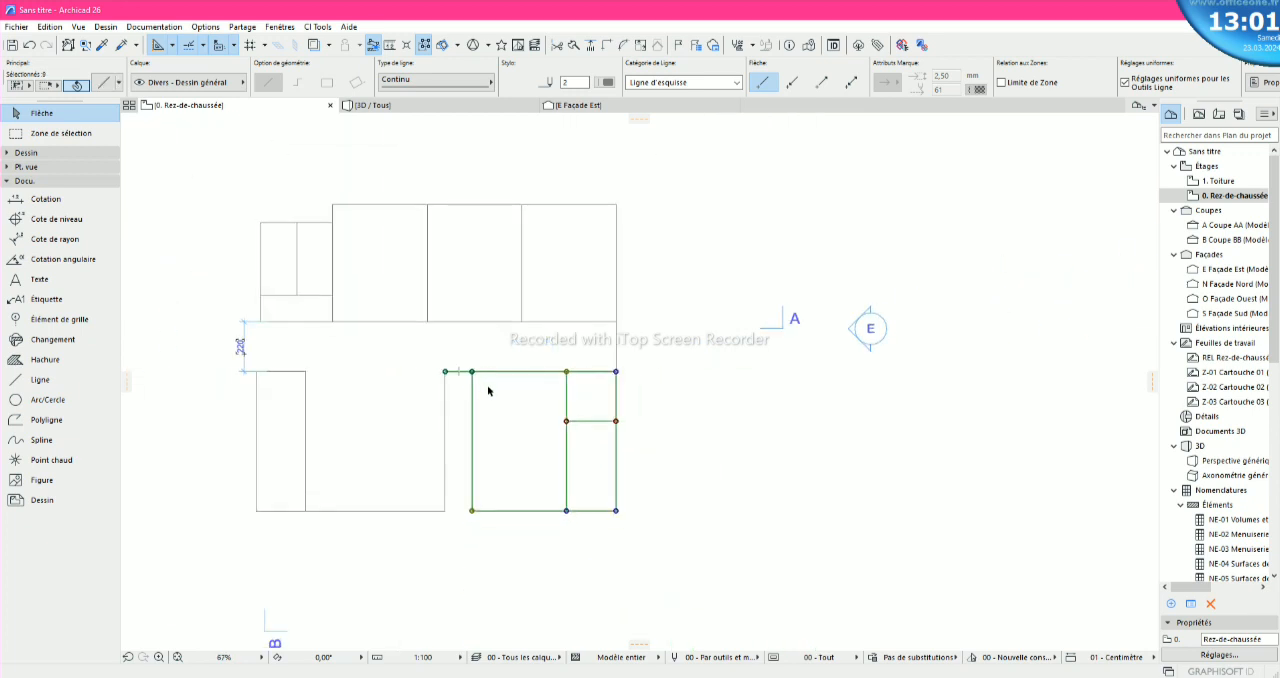
click(616, 372)
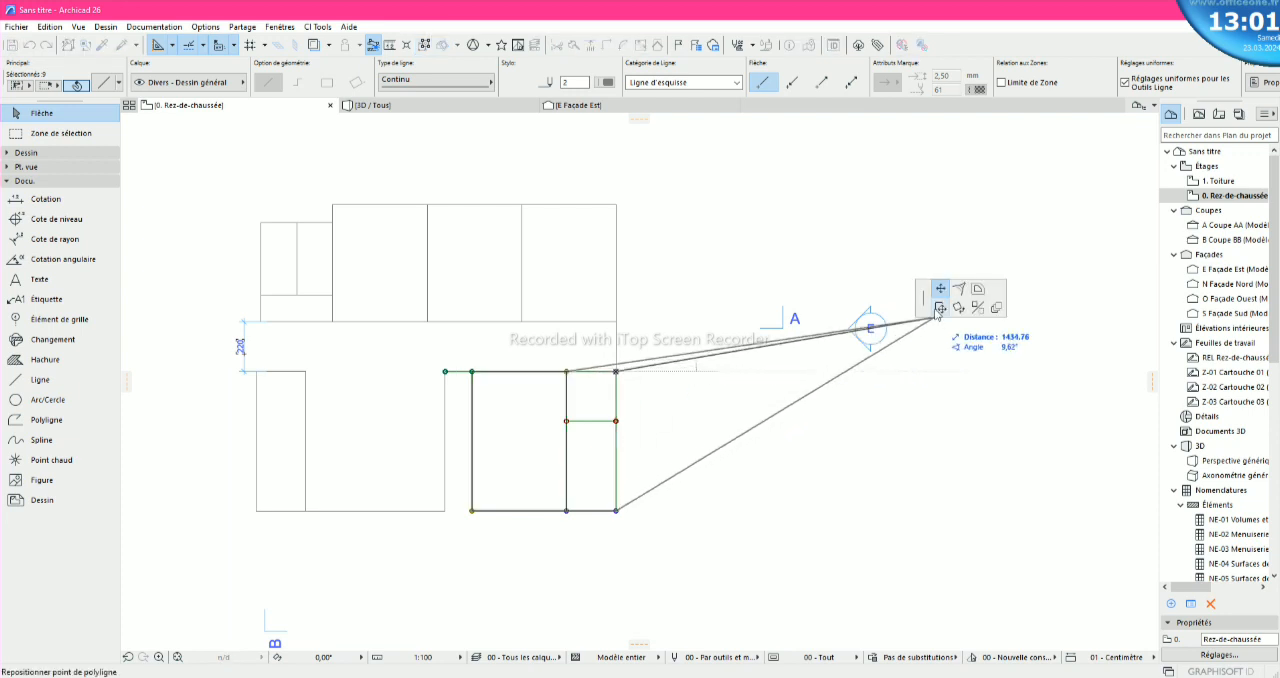
click(939, 309)
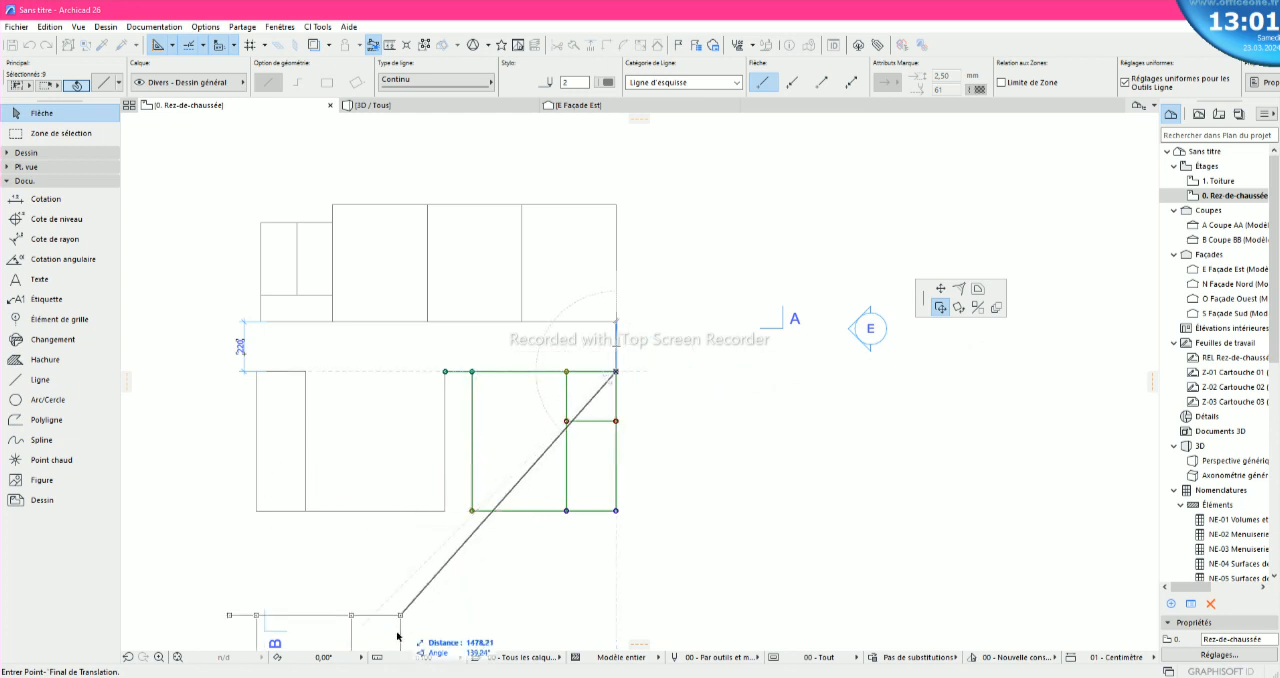
- Switch to the Windows calculator, subtract 120 from 220, and close it
click(415, 677)
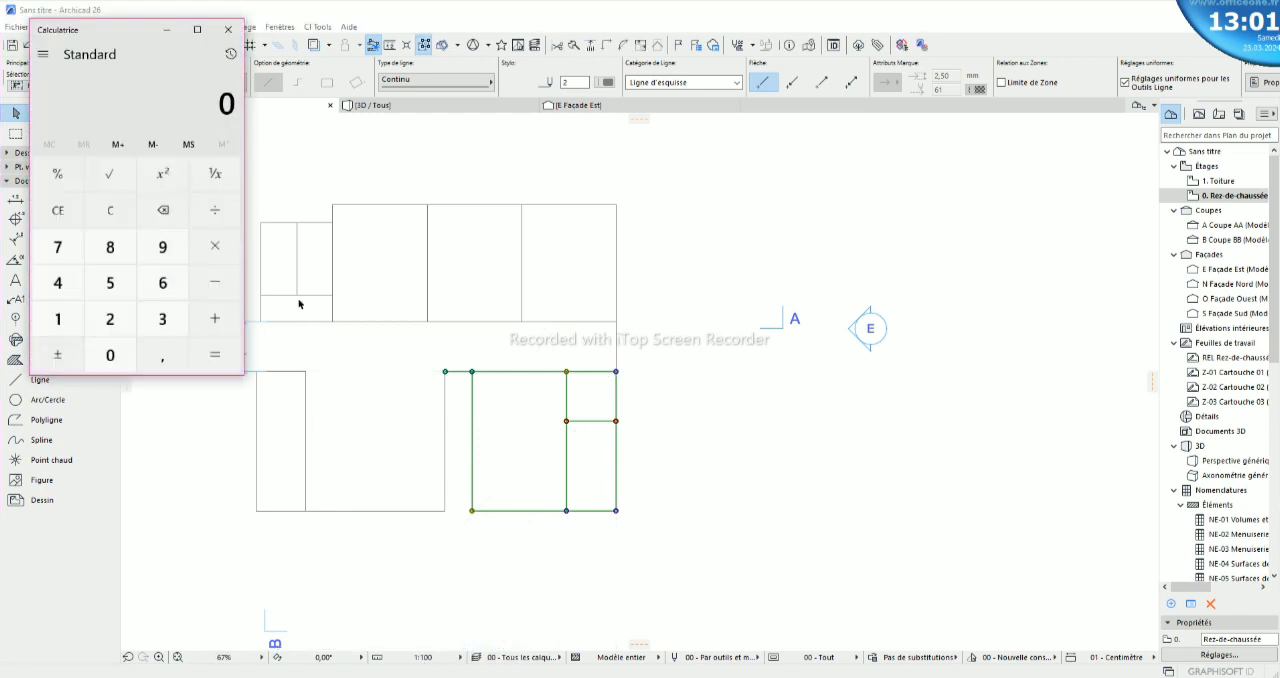
click(109, 320)
double_click(110, 355)
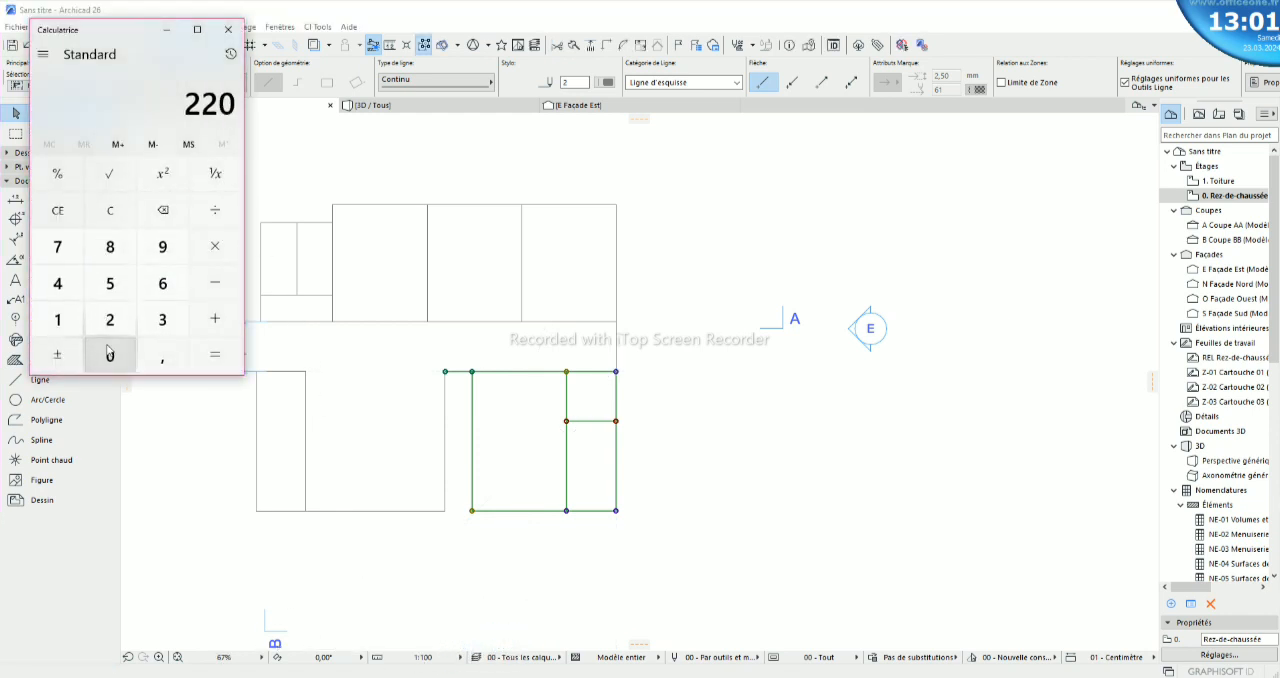
click(215, 283)
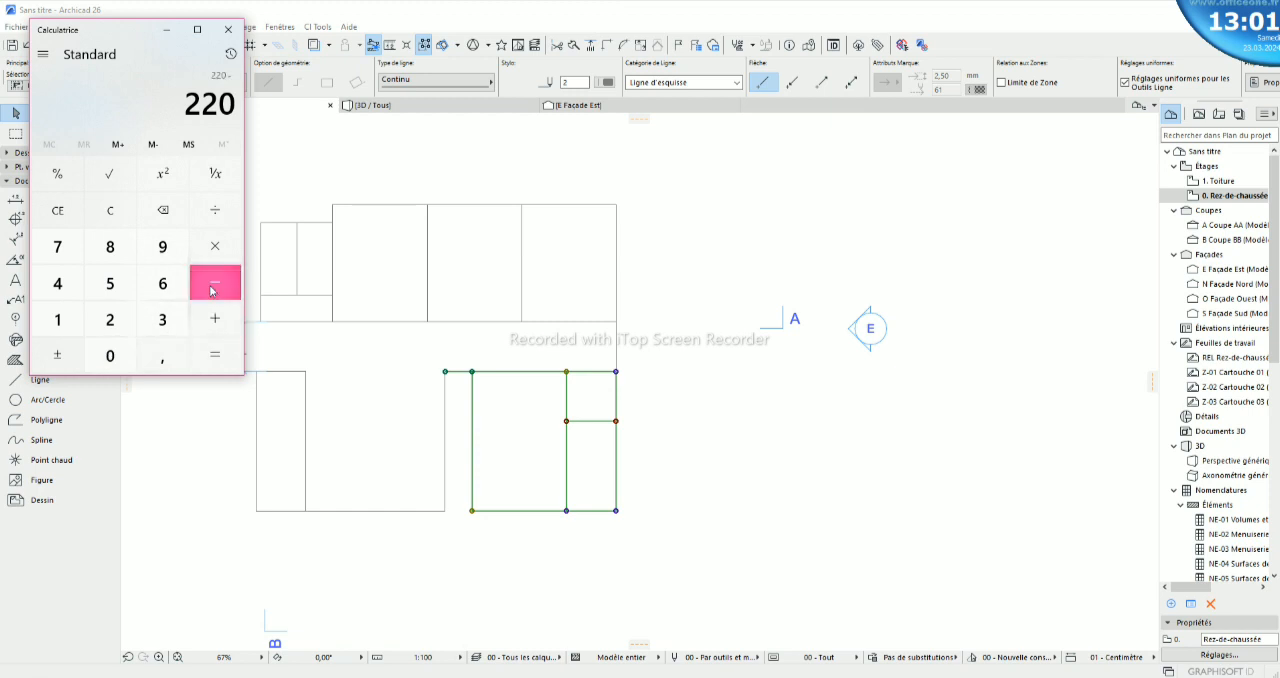
click(57, 320)
click(108, 320)
click(110, 355)
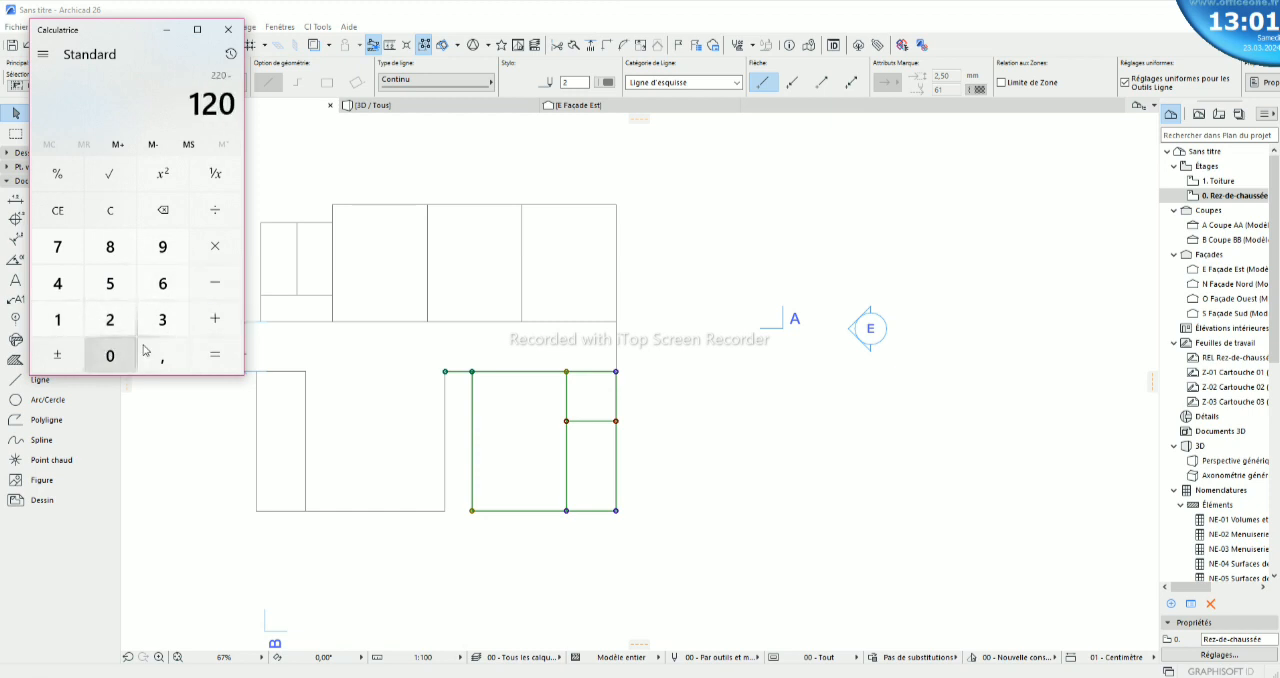
click(215, 355)
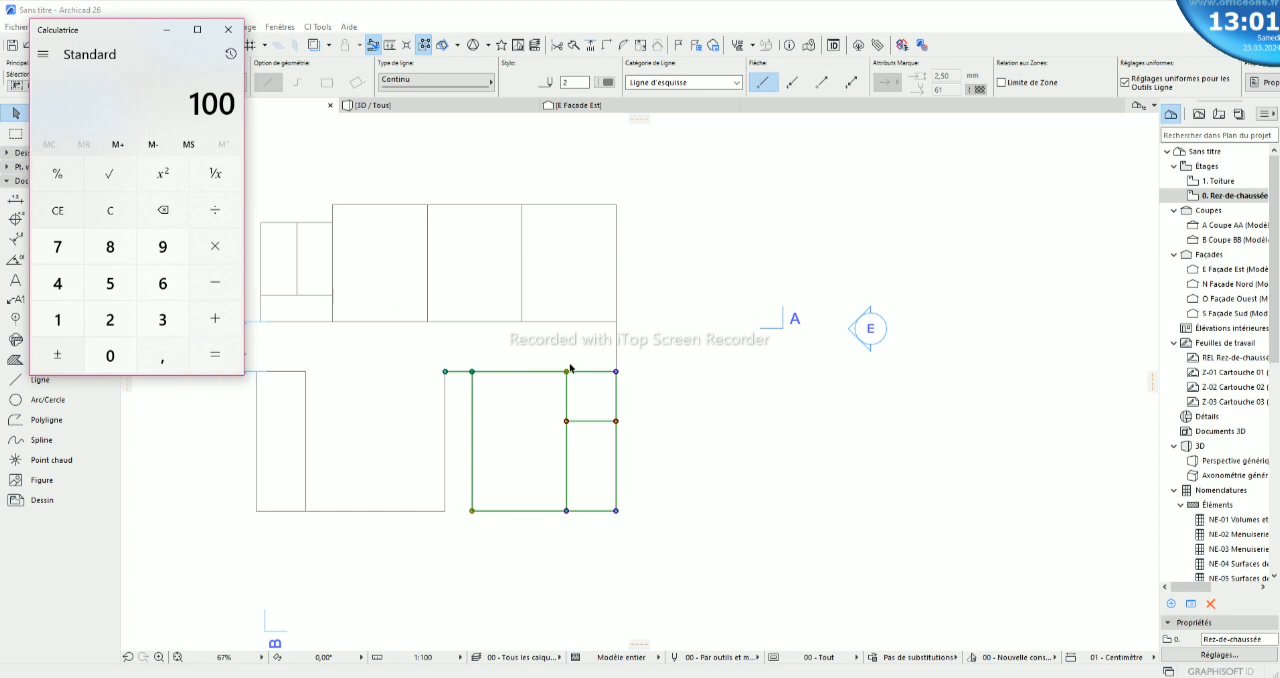
key(Escape)
click(228, 29)
- Delete the short vertical line closing the gap between the upper and lower blocks at the right end
click(616, 353)
click(616, 353)
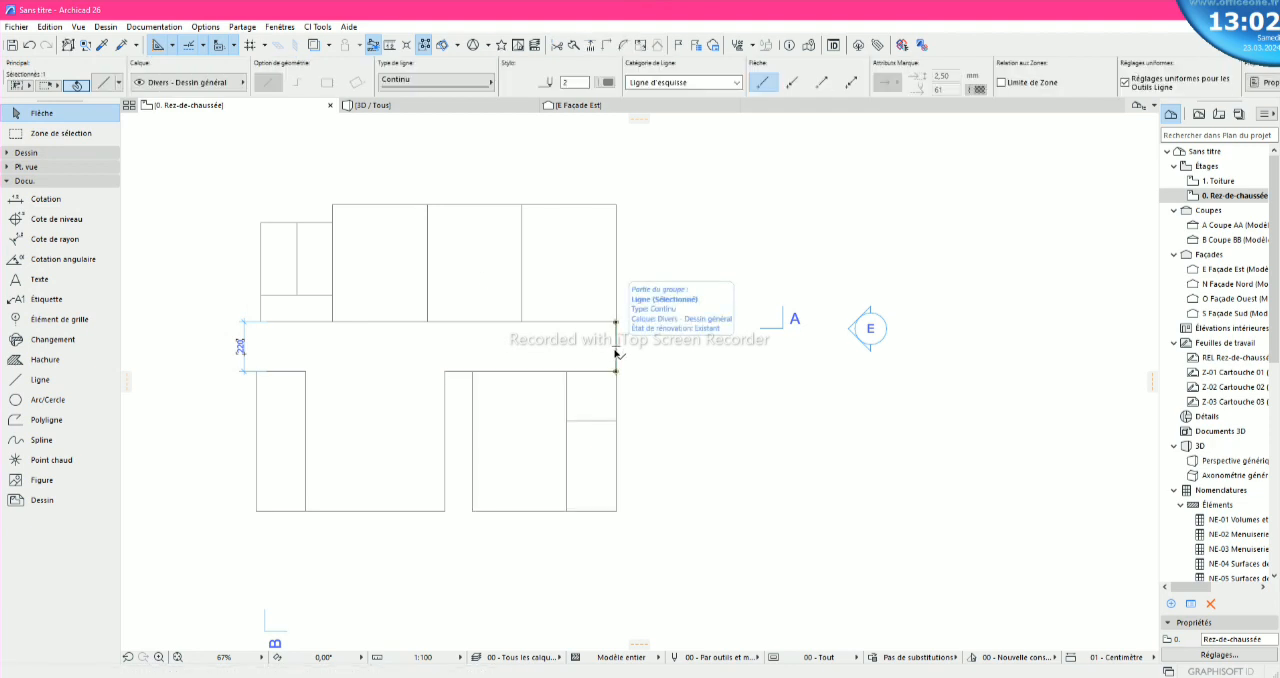
click(641, 397)
- Select all lines of the lower-right room block and move them straight up by a distance of 100
drag(649, 533, 457, 356)
scroll(572, 360, up, 3)
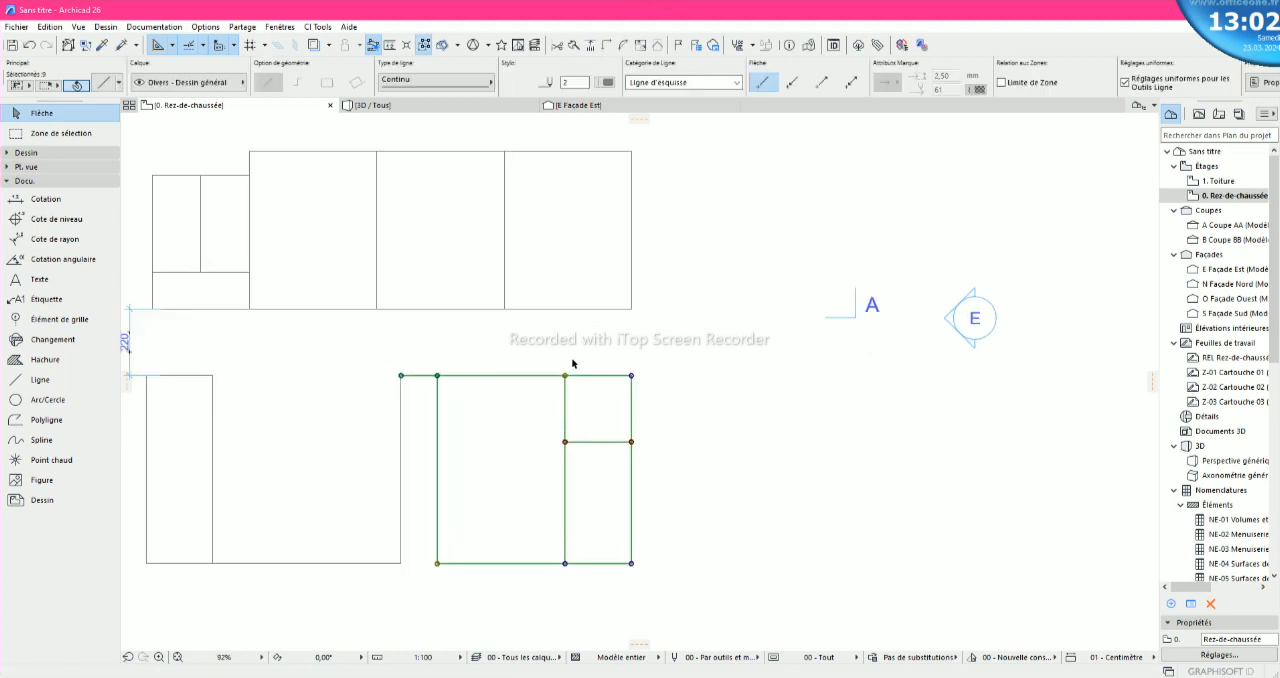
click(649, 381)
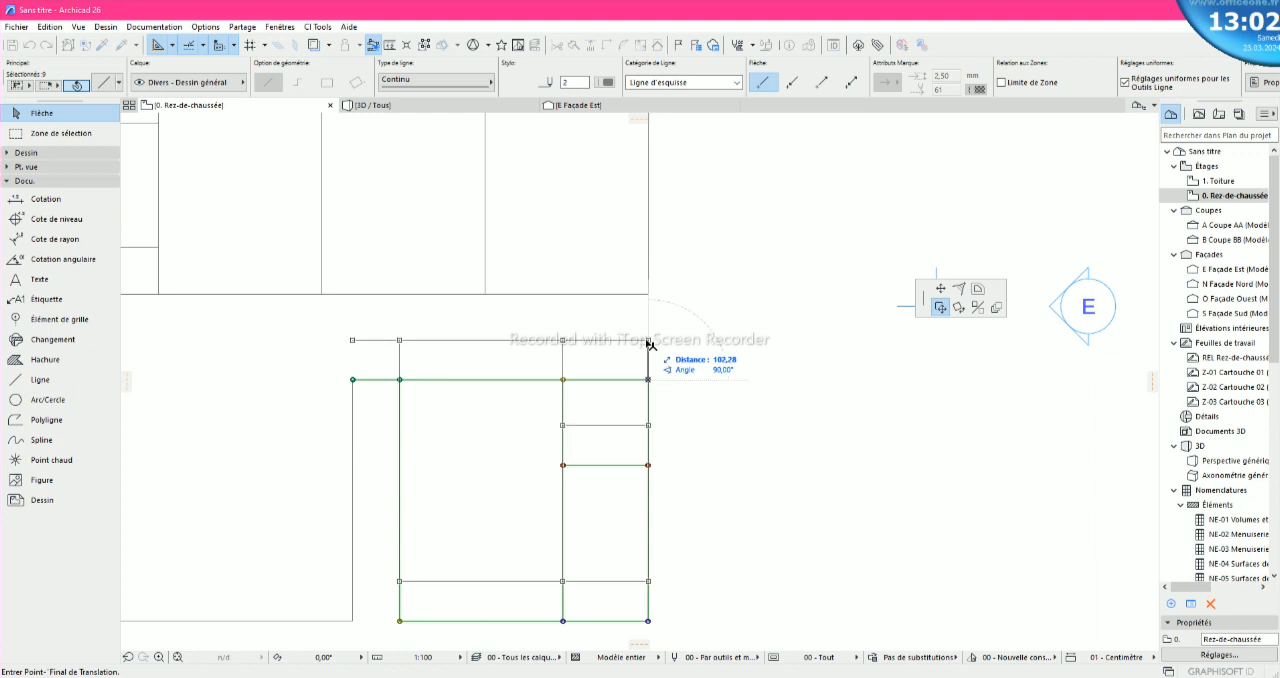
text(10)
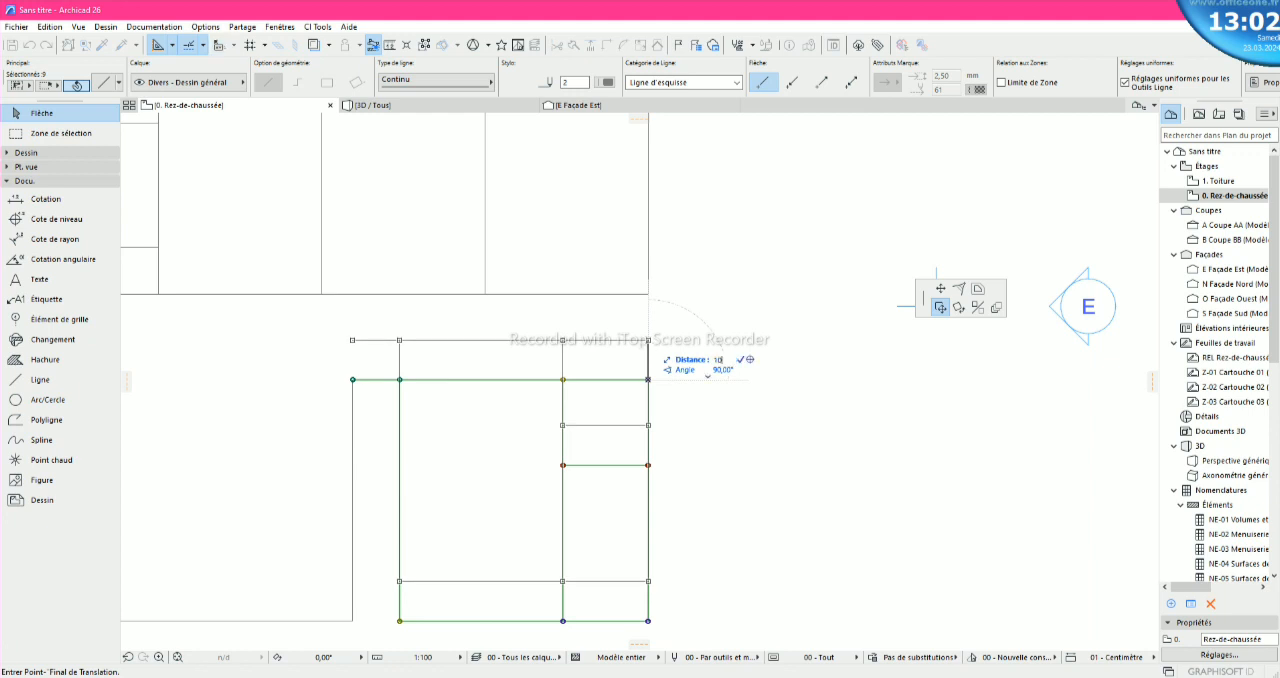
text(0)
key(Return)
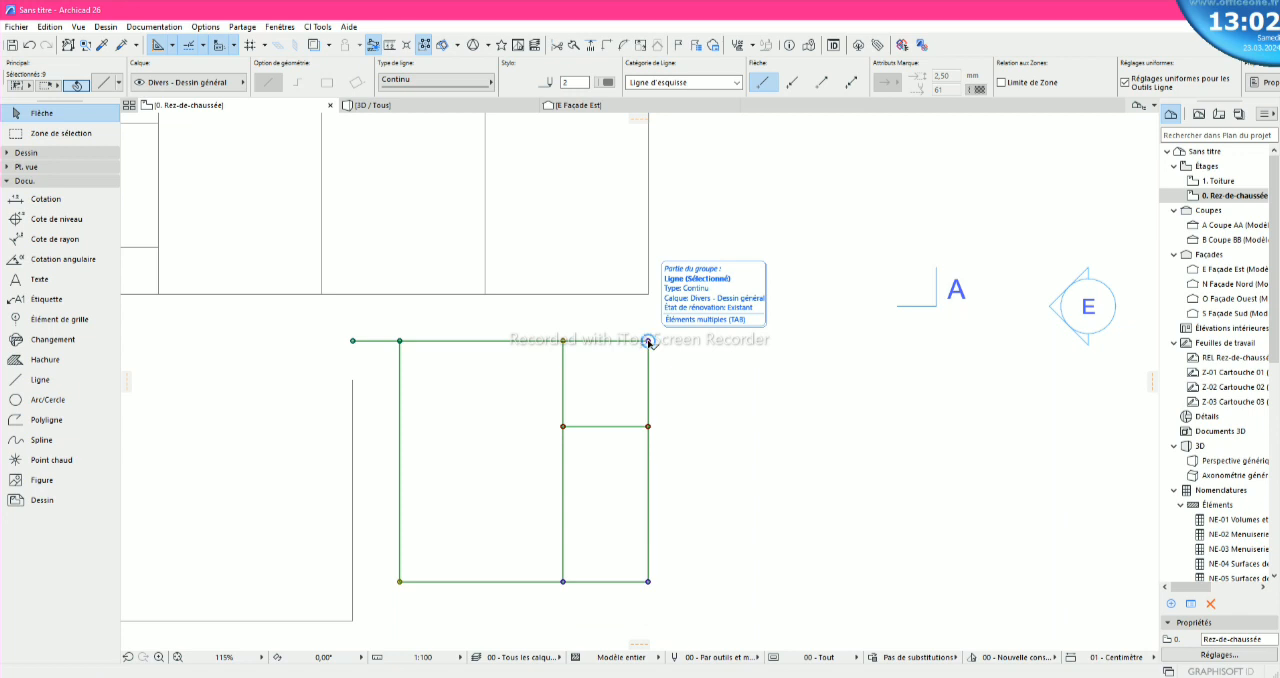
scroll(493, 470, down, 2)
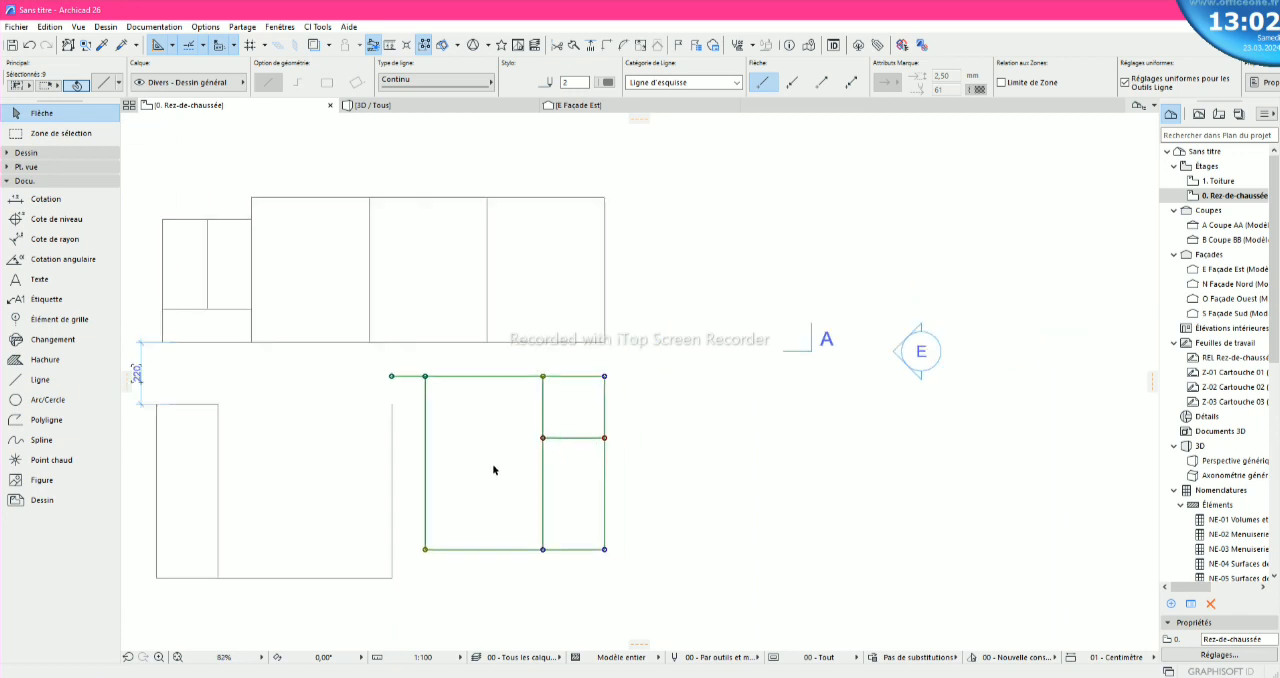
- Stretch the upper end of the lower-left block's right vertical line up to the left end of the moved block's top line
scroll(493, 470, down, 1)
click(418, 432)
click(412, 428)
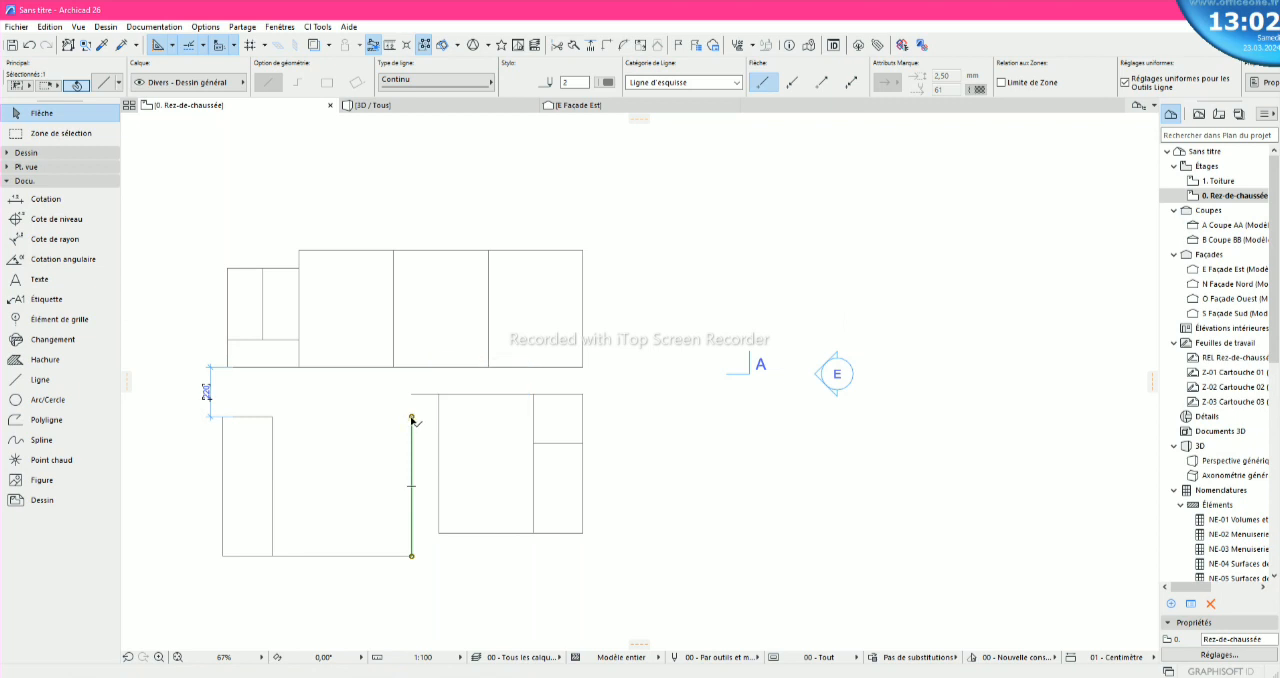
click(412, 419)
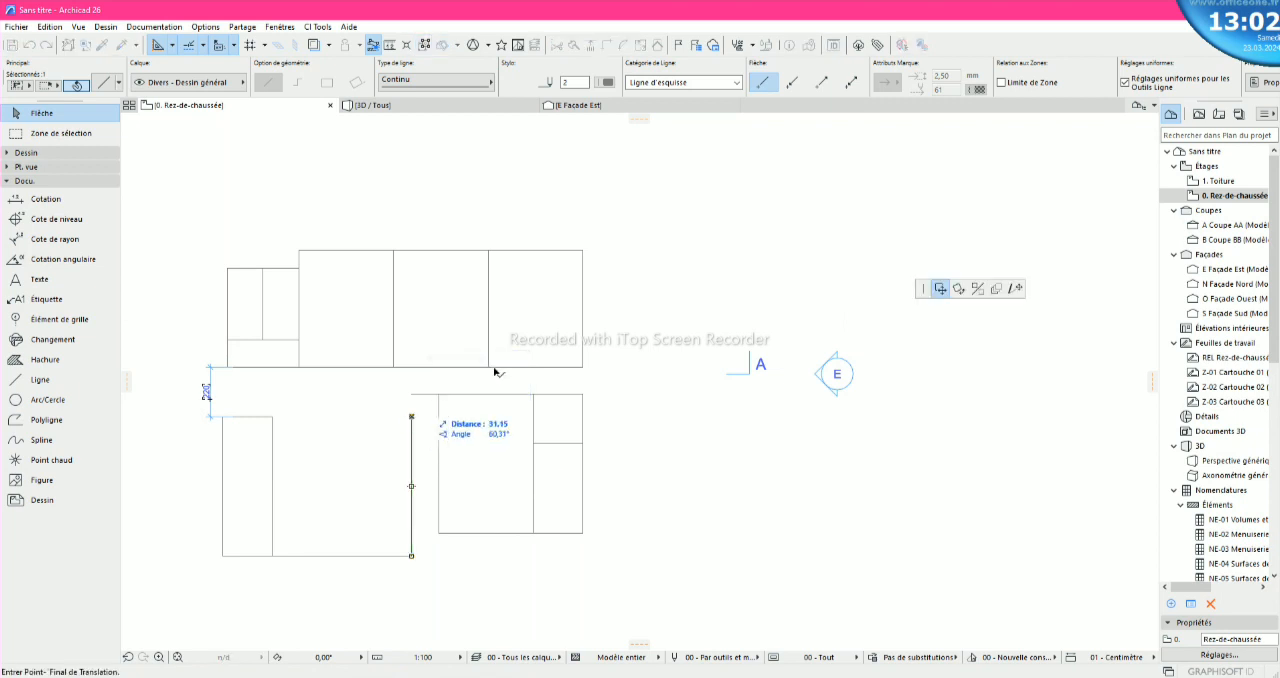
click(1016, 288)
scroll(395, 380, up, 5)
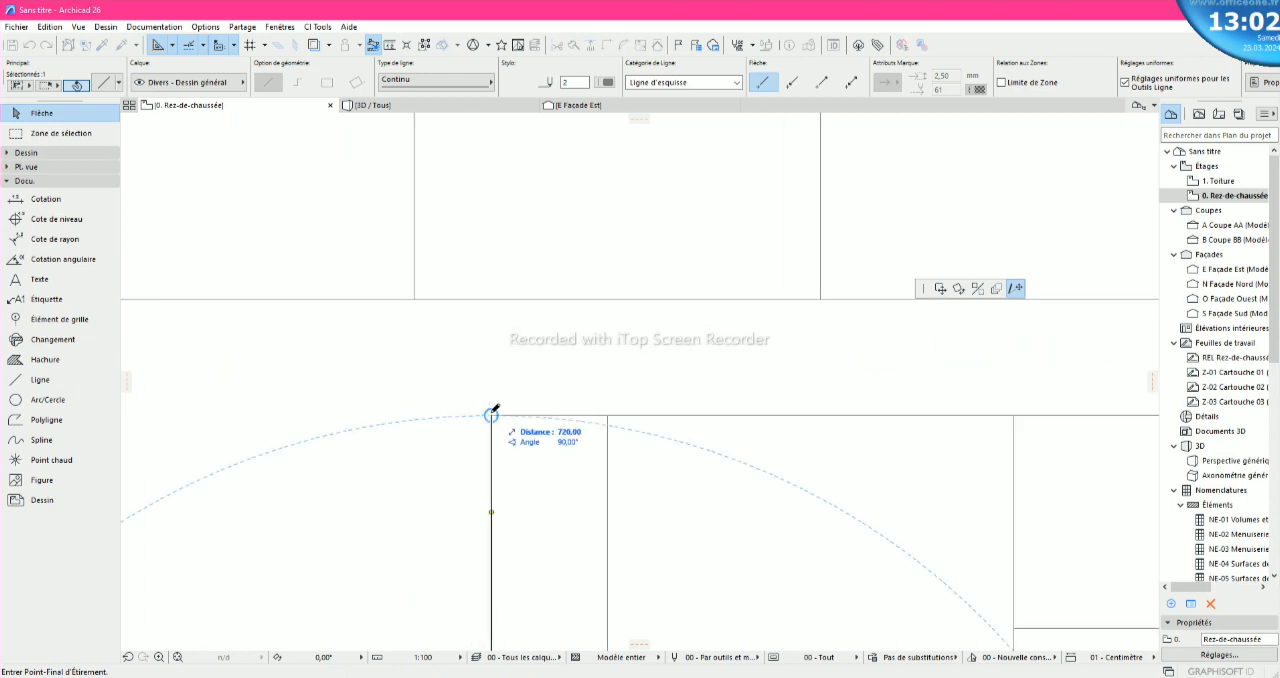
click(491, 413)
scroll(567, 391, down, 4)
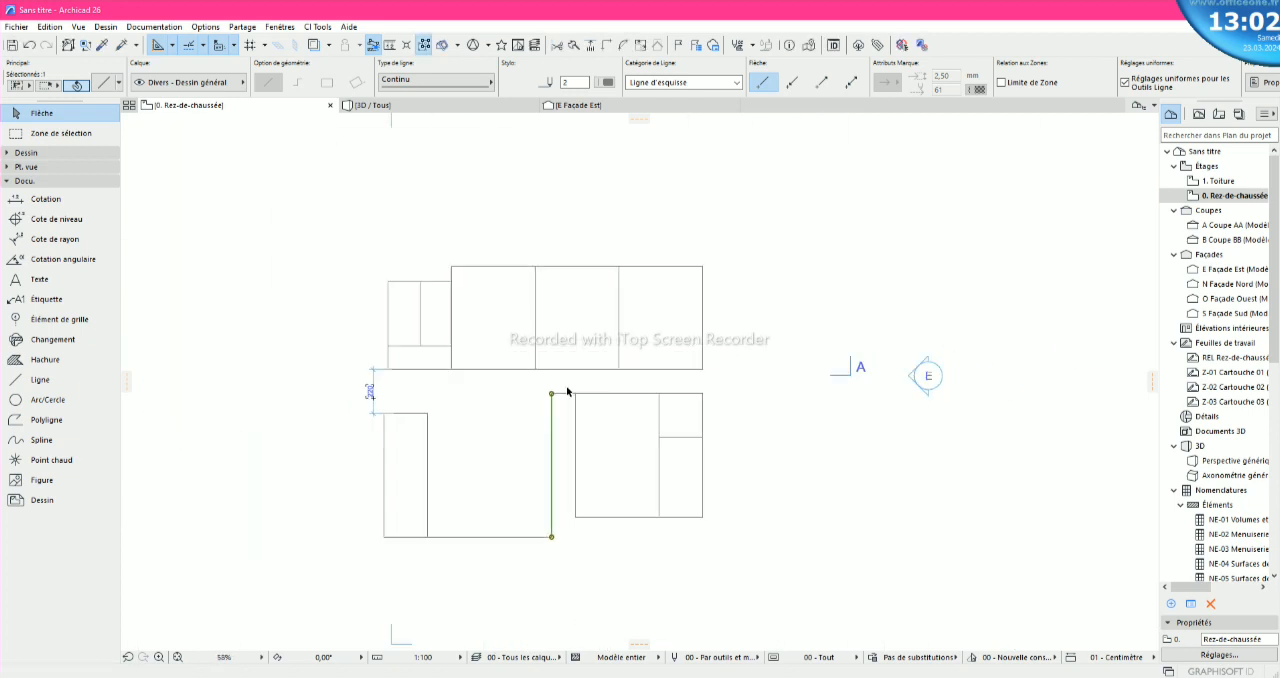
- Stretch the bottom line of the lower-right block leftward until it meets the lower-left block's right vertical line
click(589, 484)
scroll(607, 538, up, 4)
scroll(607, 538, down, 4)
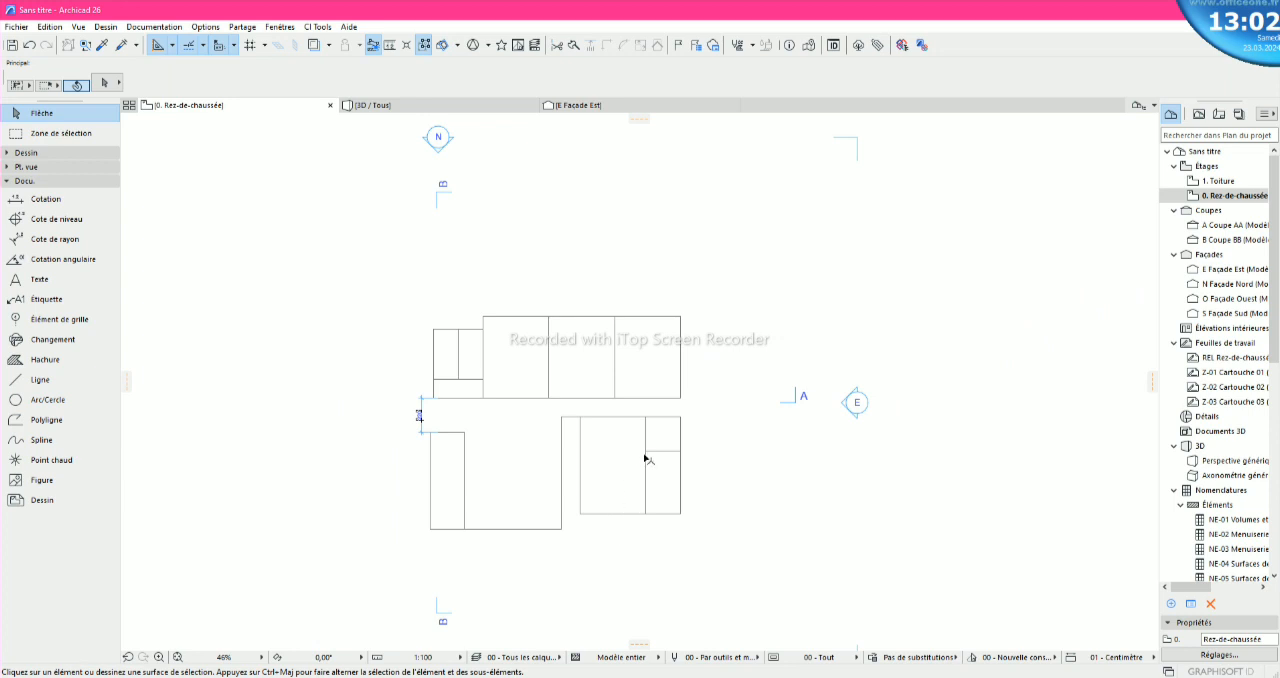
scroll(646, 458, down, 2)
scroll(470, 519, up, 5)
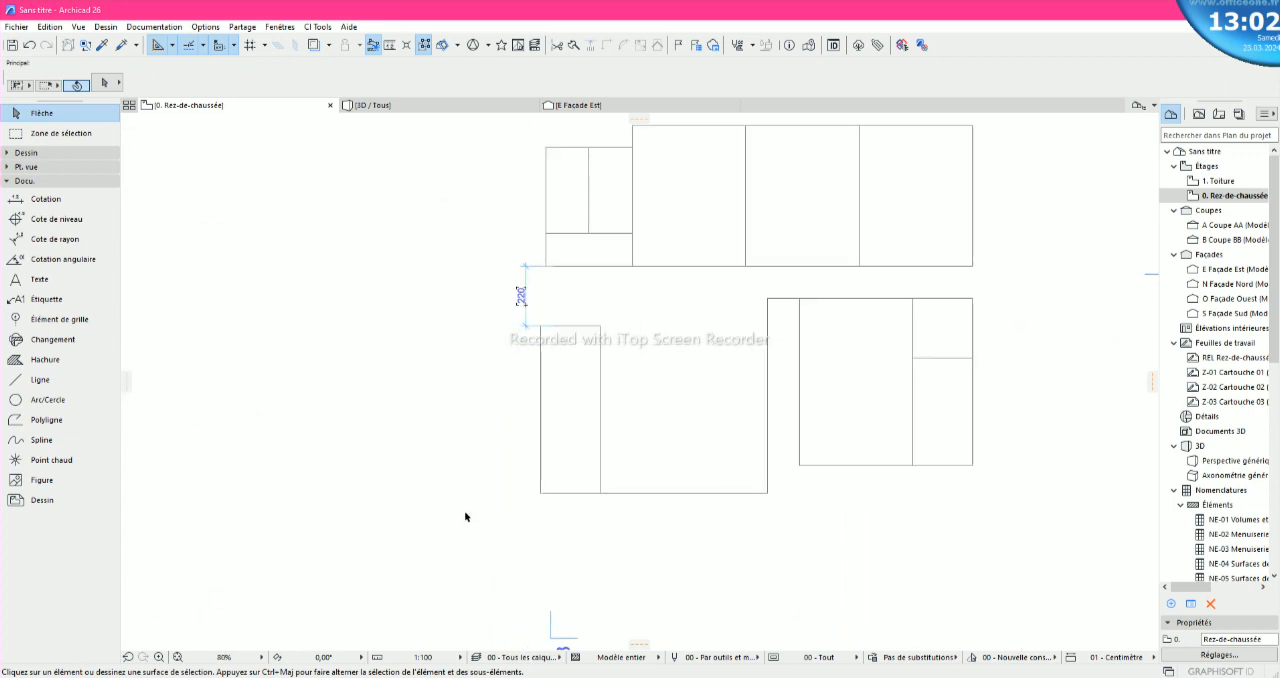
click(843, 465)
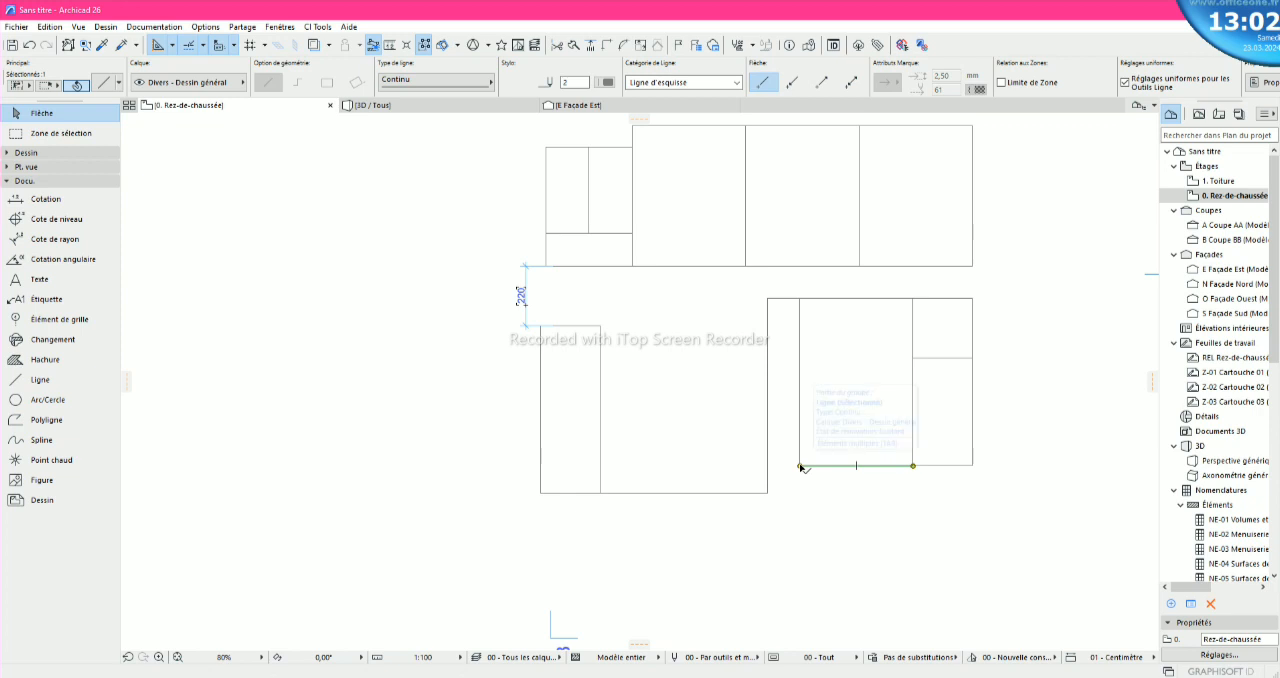
click(913, 465)
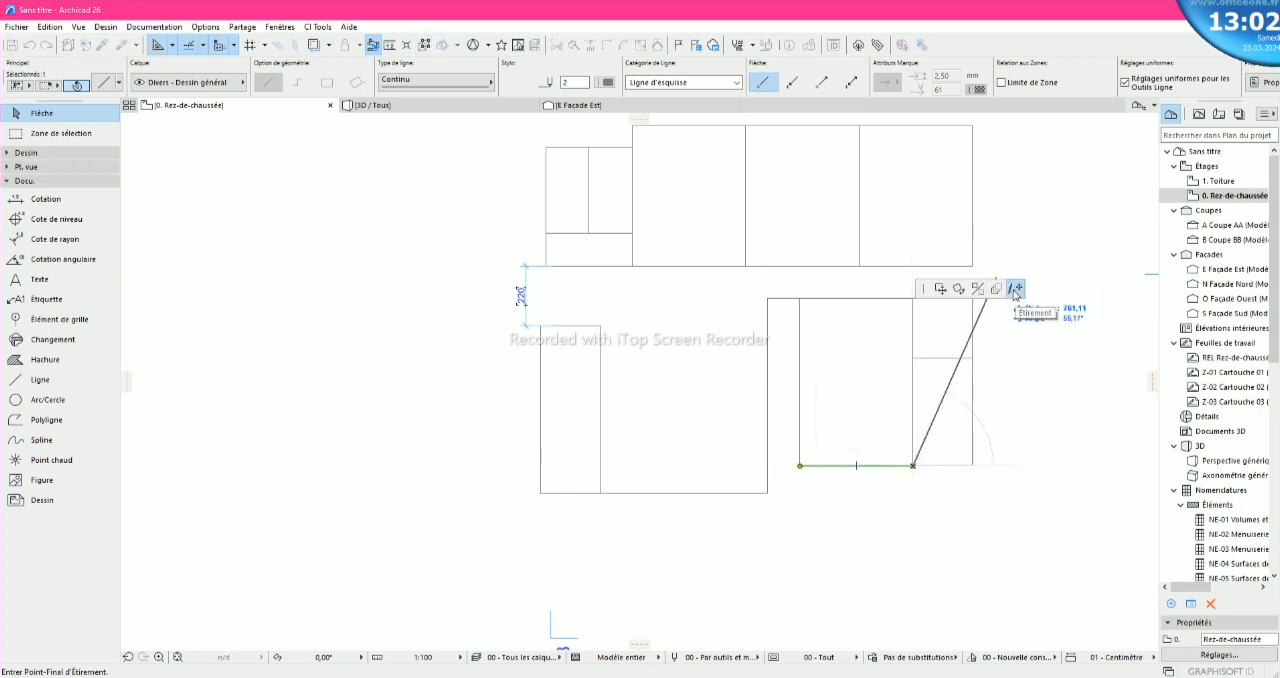
scroll(773, 465, up, 3)
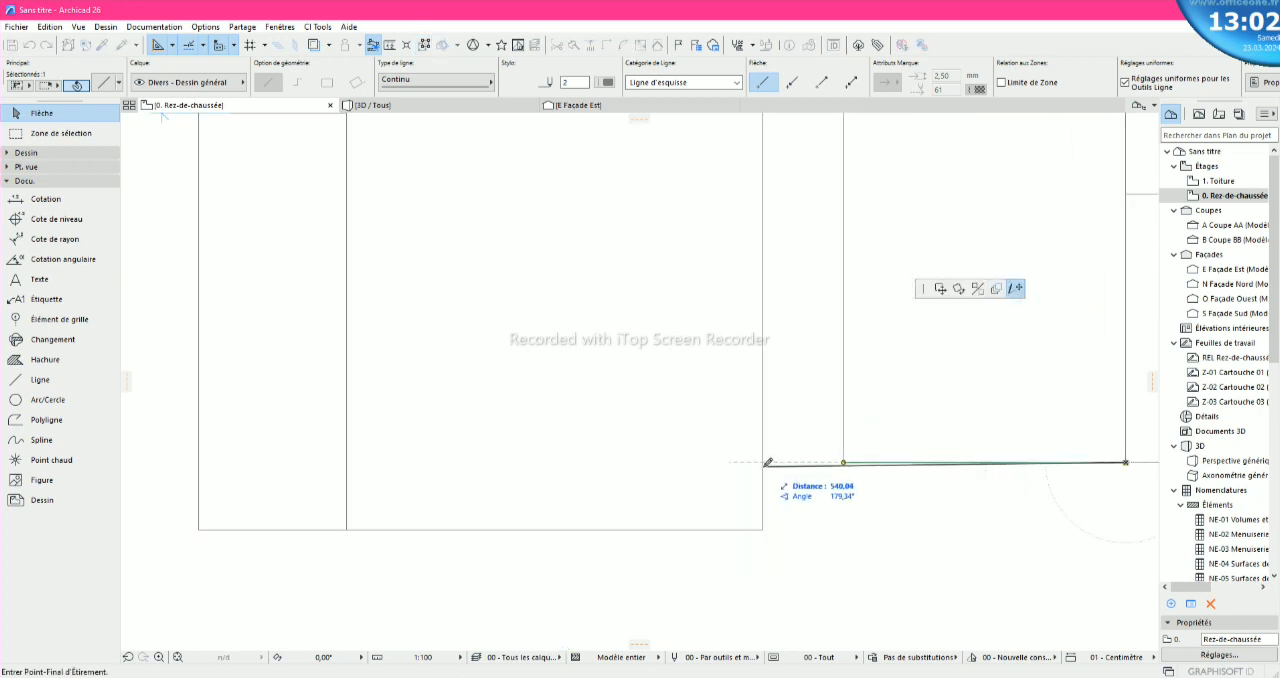
click(763, 462)
scroll(719, 482, down, 3)
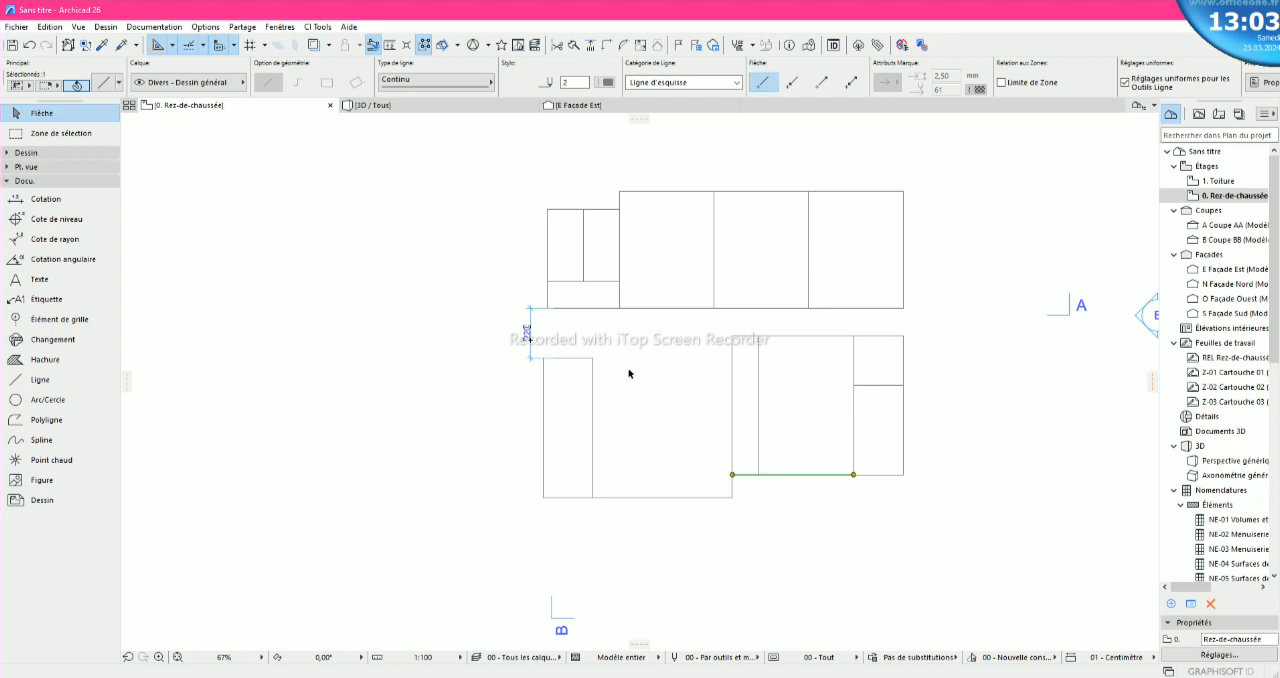
- Try deleting the dimension at the left end of the gap between the blocks and undo the deletion
click(527, 333)
click(532, 344)
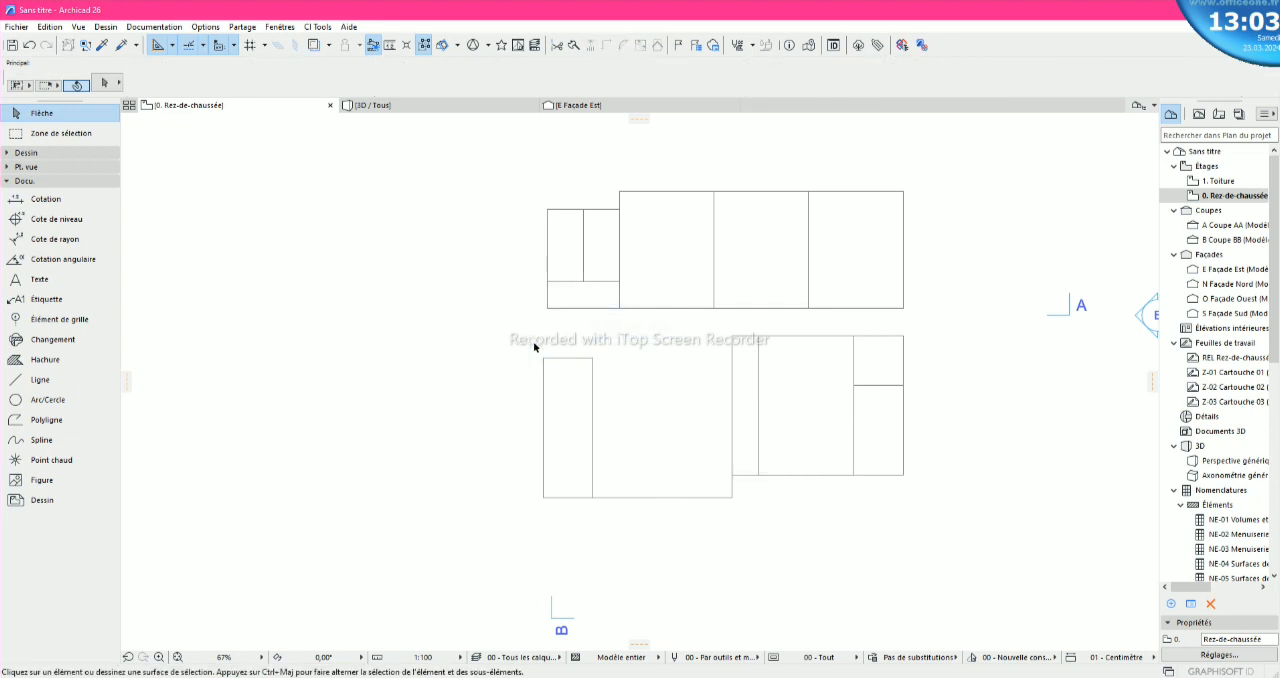
key(ctrl+z)
scroll(536, 345, up, 2)
click(538, 345)
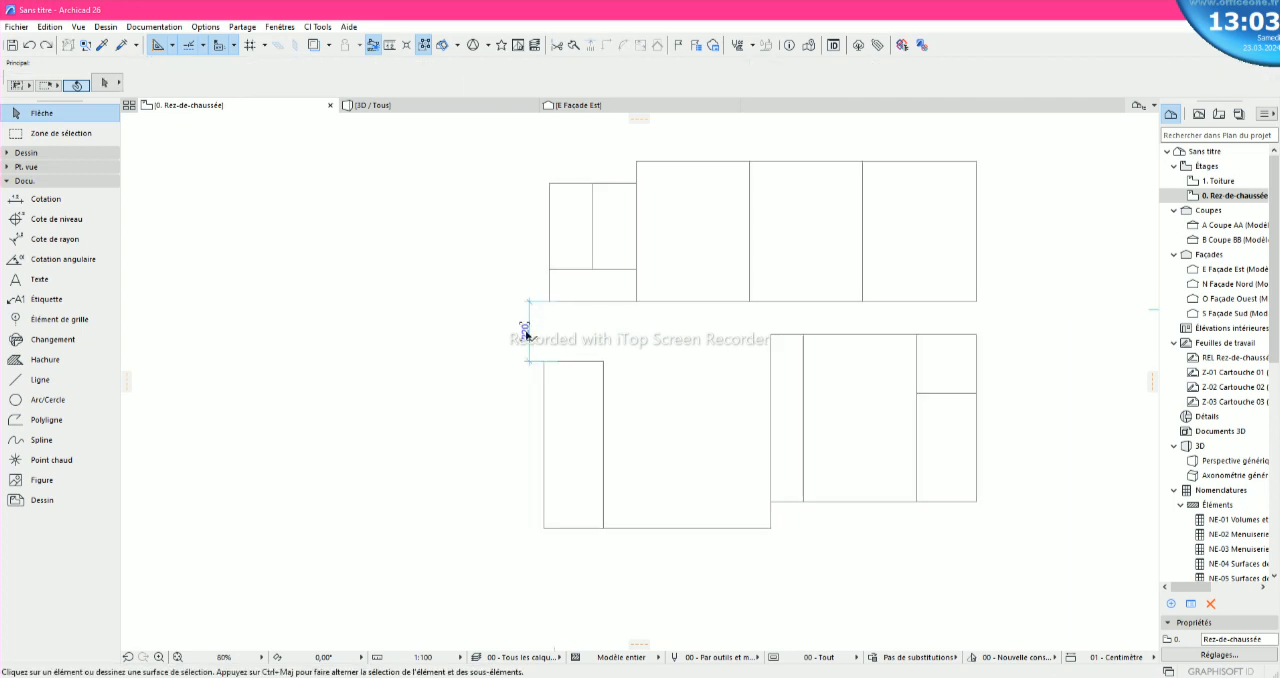
- Delete the 220 dimension at the left end of the gap between the upper and lower blocks
click(524, 331)
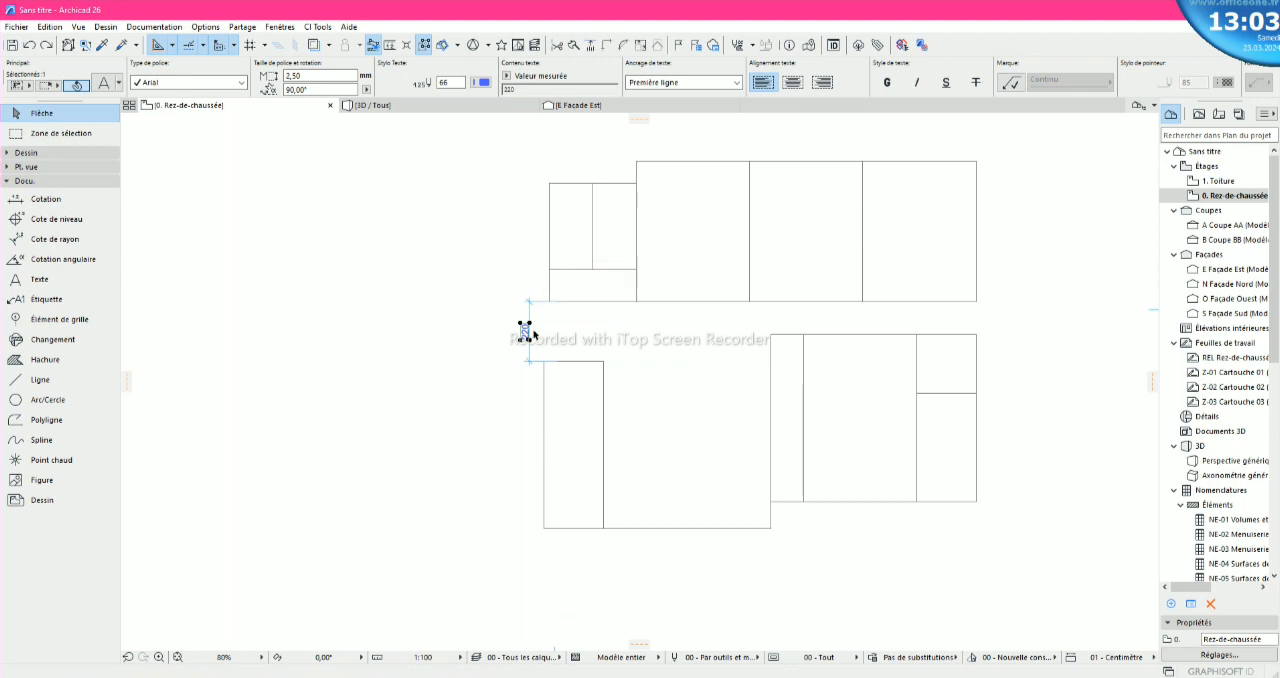
right_click(524, 331)
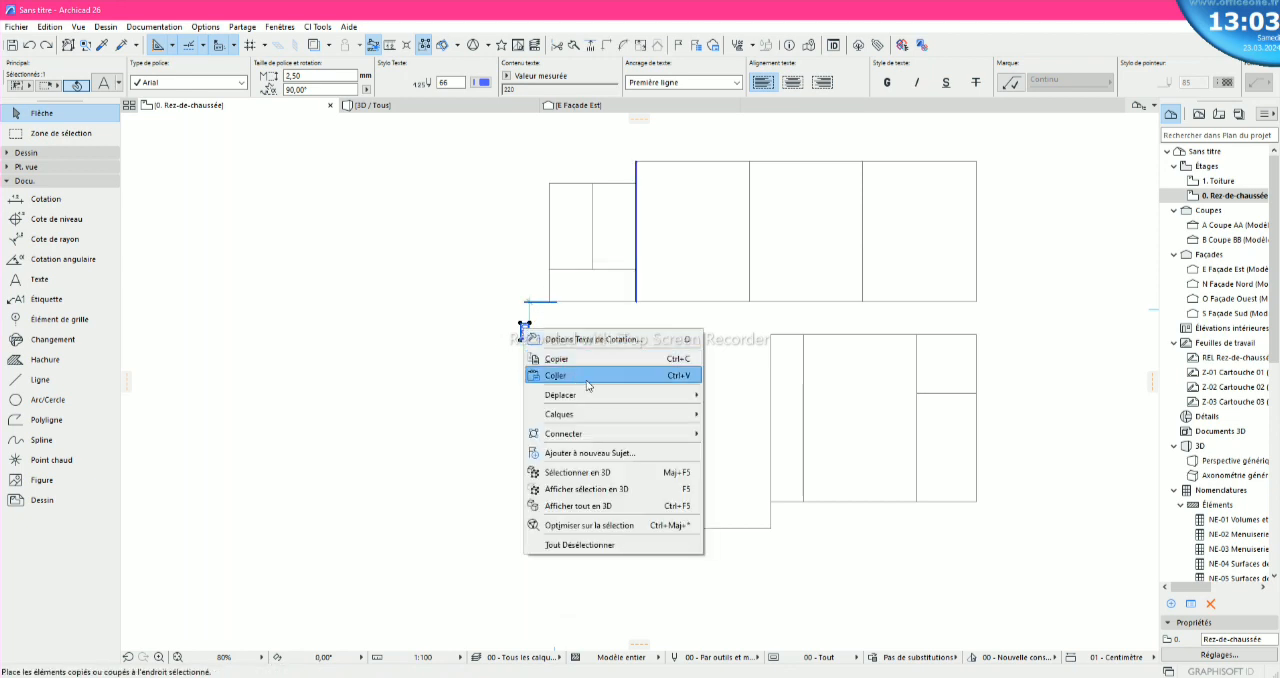
click(521, 326)
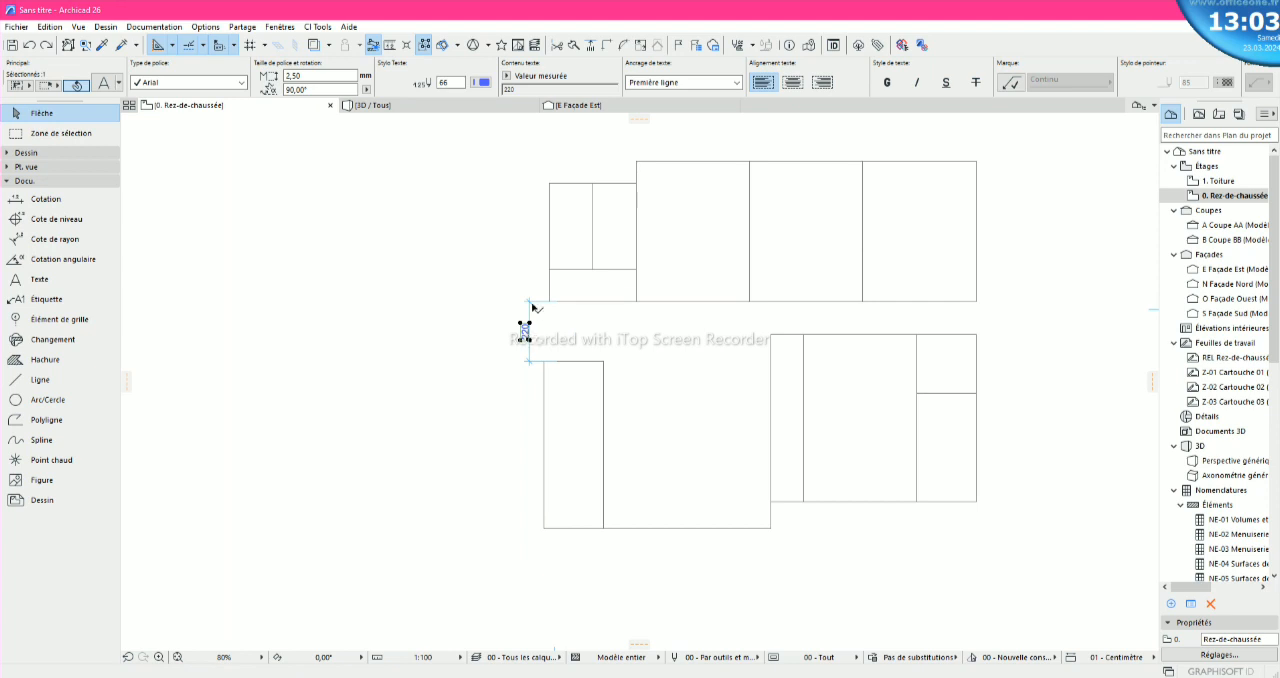
right_click(524, 331)
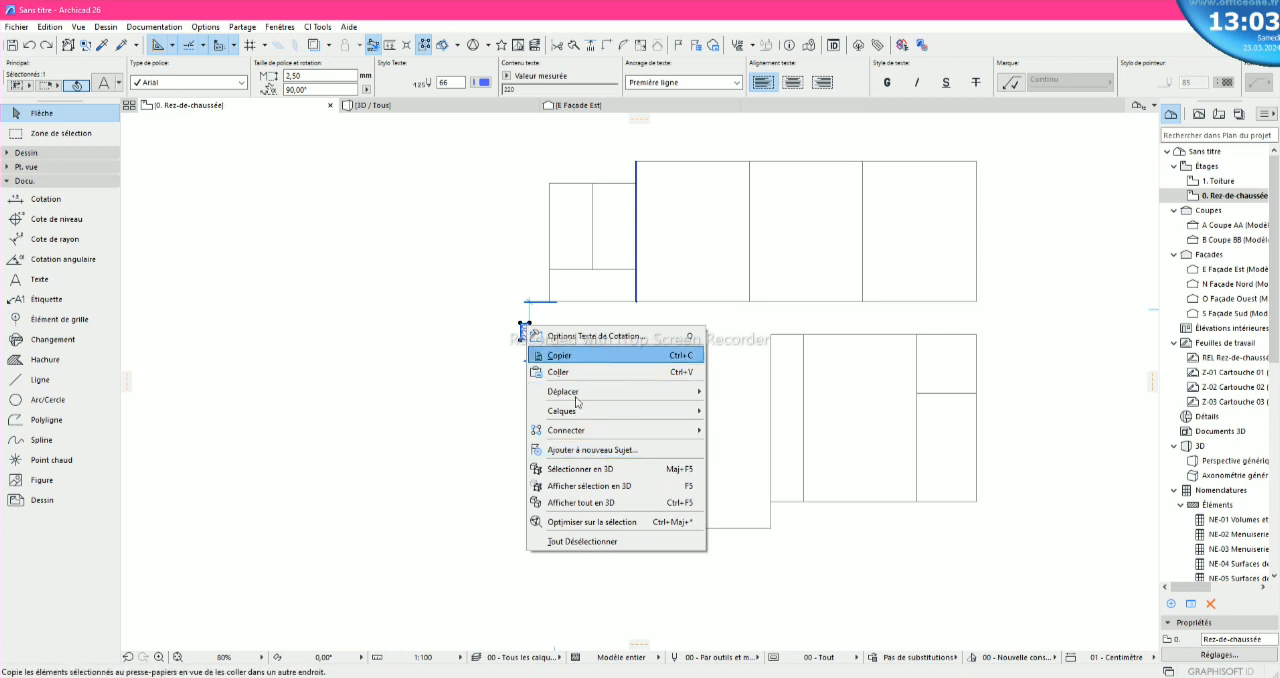
click(617, 359)
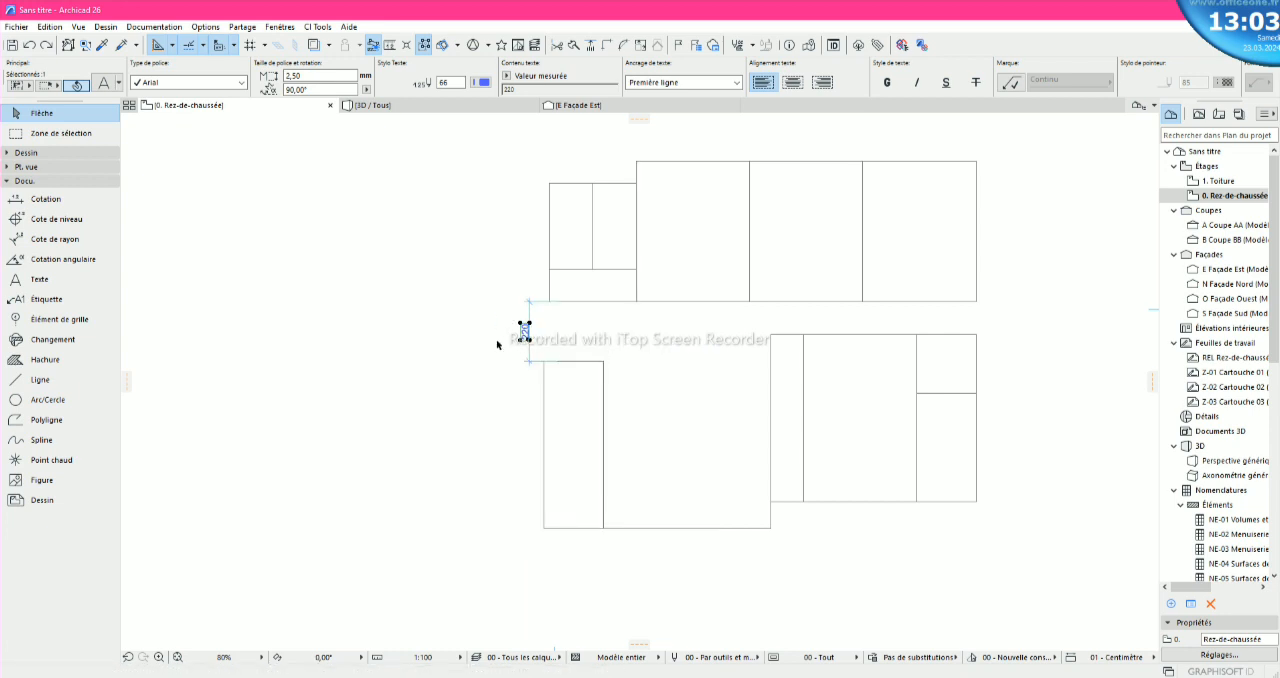
key(Delete)
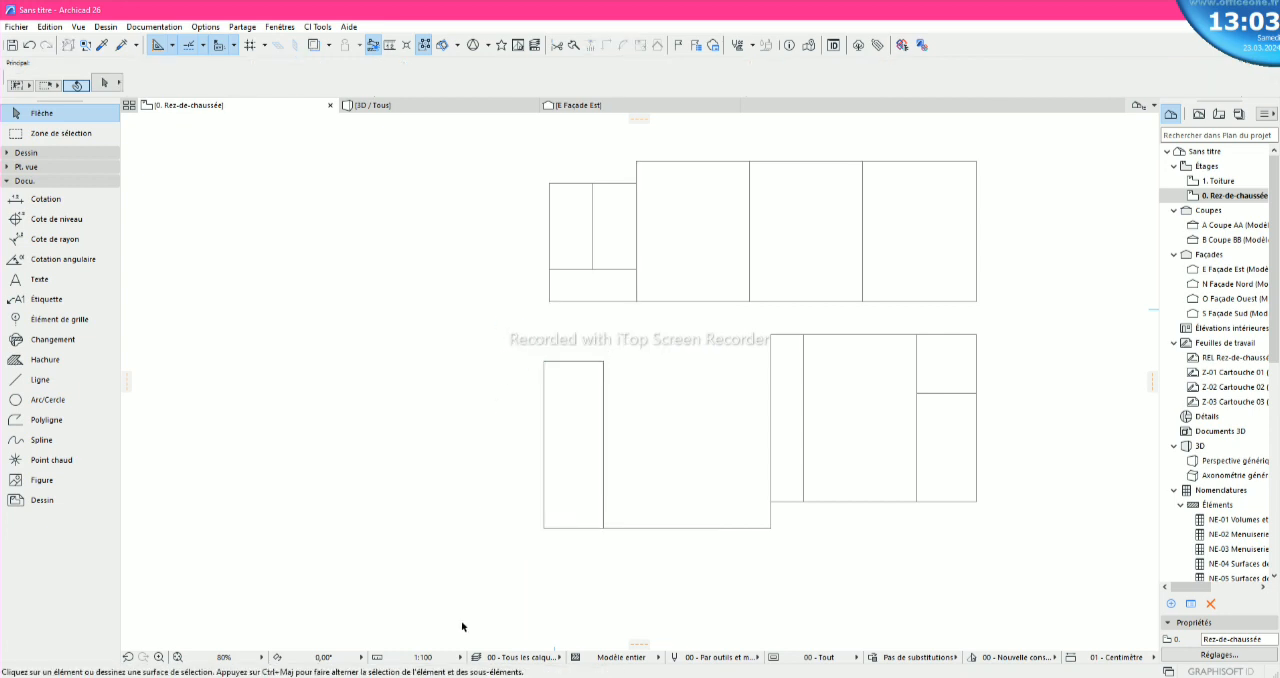
- Switch to images.png in the photo viewer, examine the labelled keys on the AZERTY keyboard diagram, and minimise the viewer
mouse_move(529, 677)
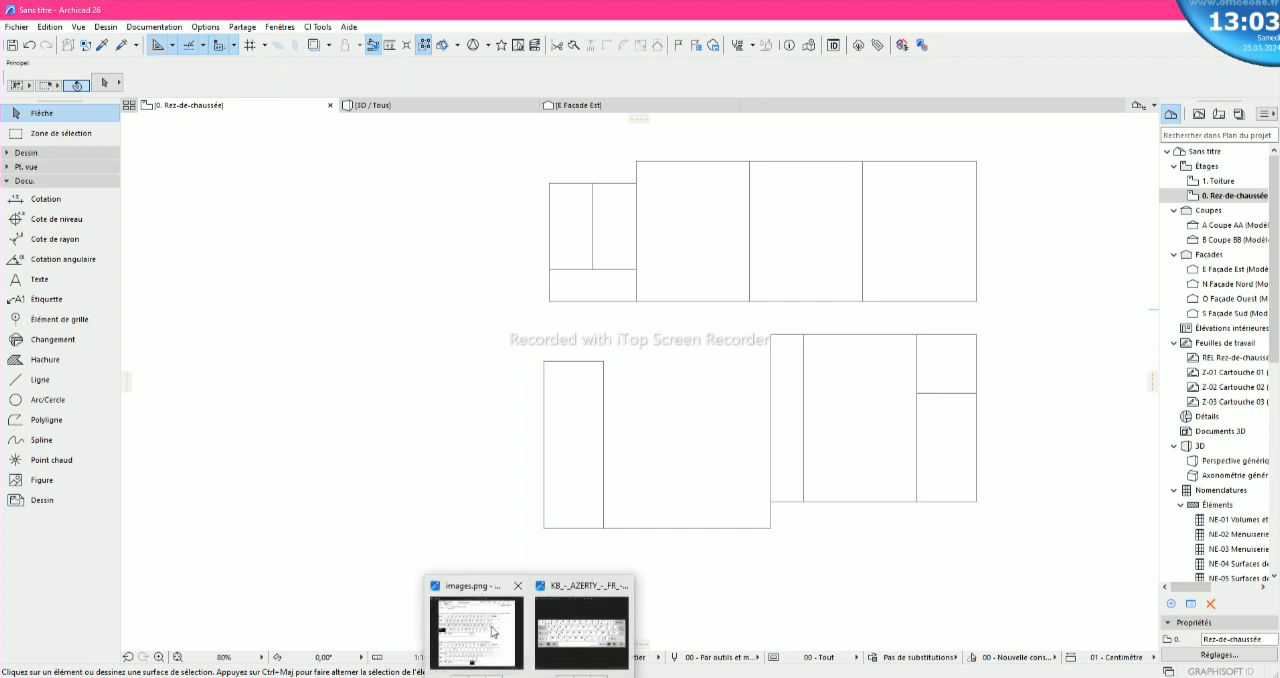
mouse_move(491, 631)
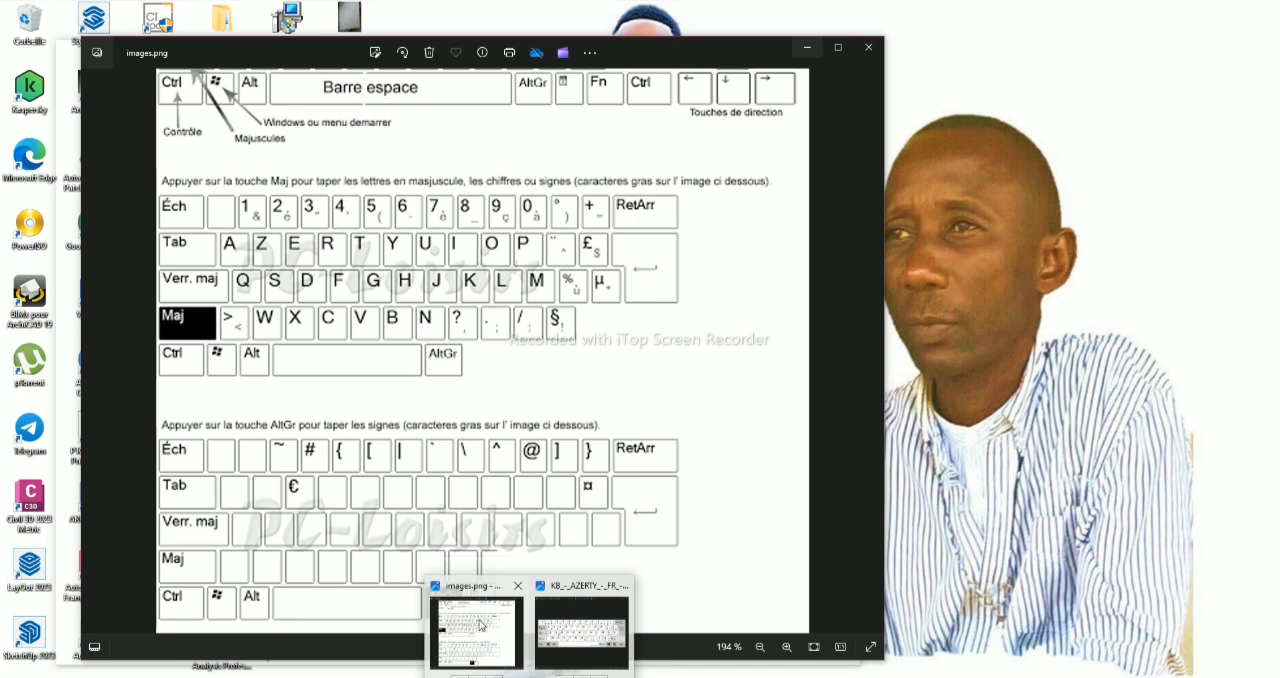
click(482, 625)
scroll(585, 250, up, 5)
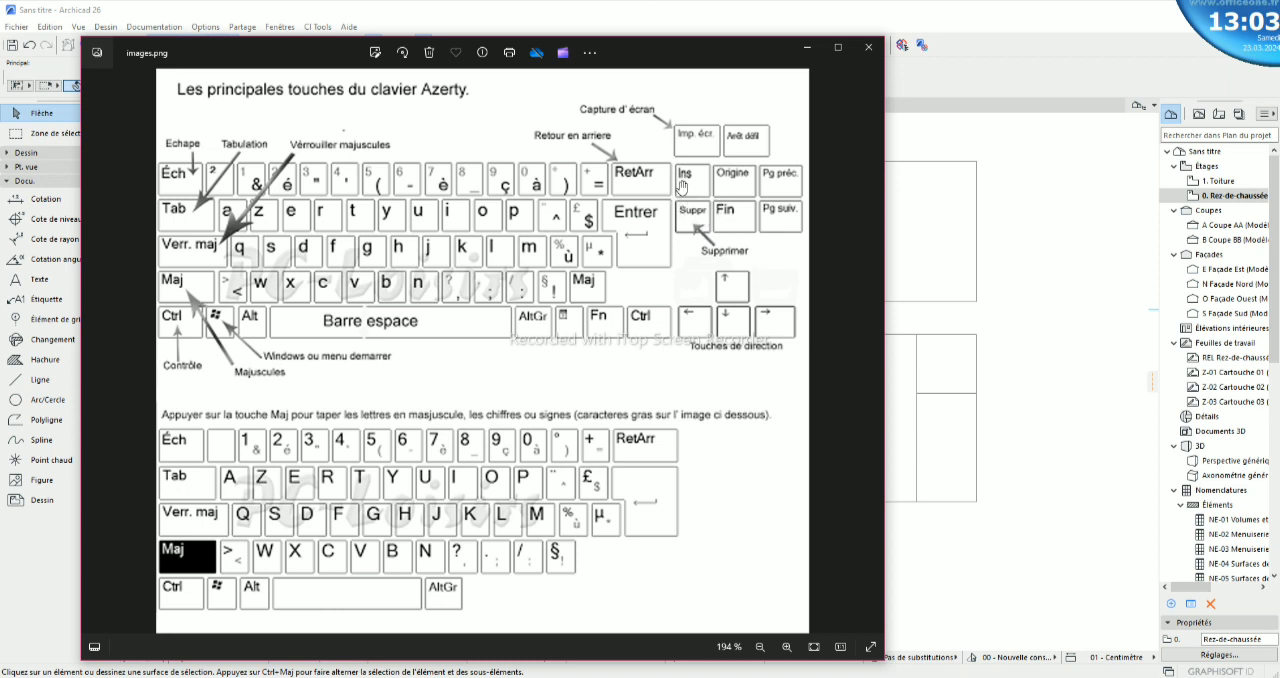
scroll(570, 420, down, 3)
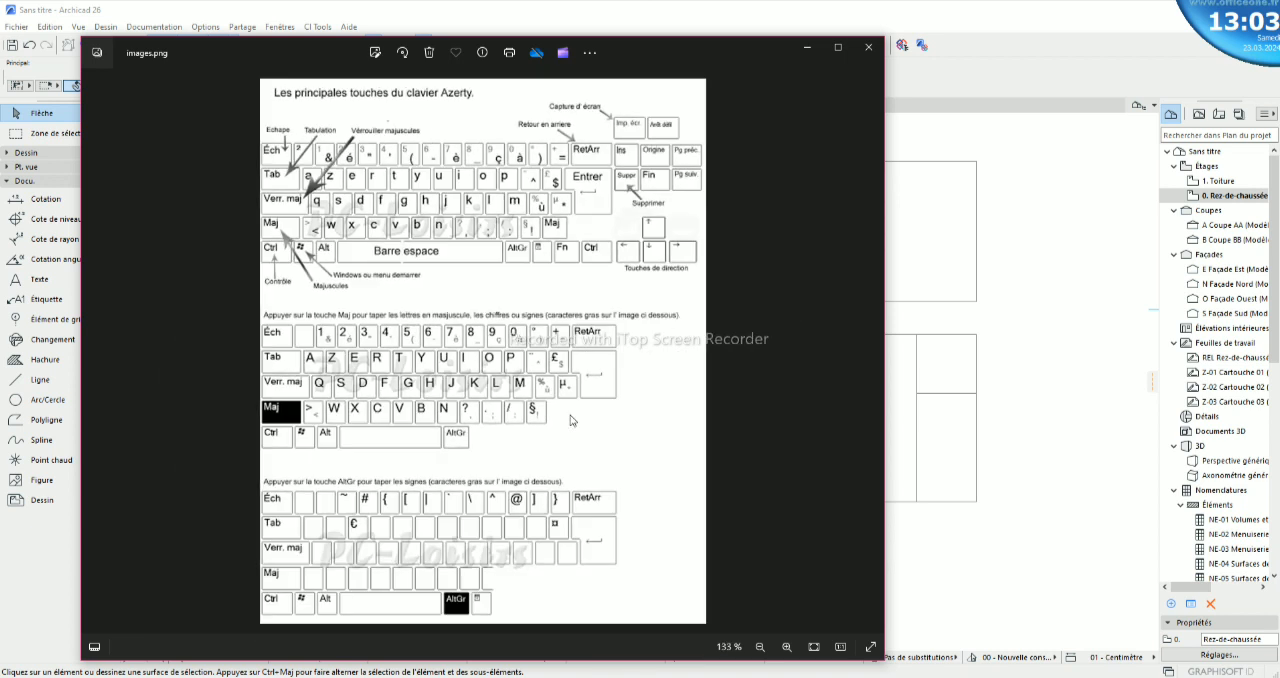
scroll(570, 415, down, 1)
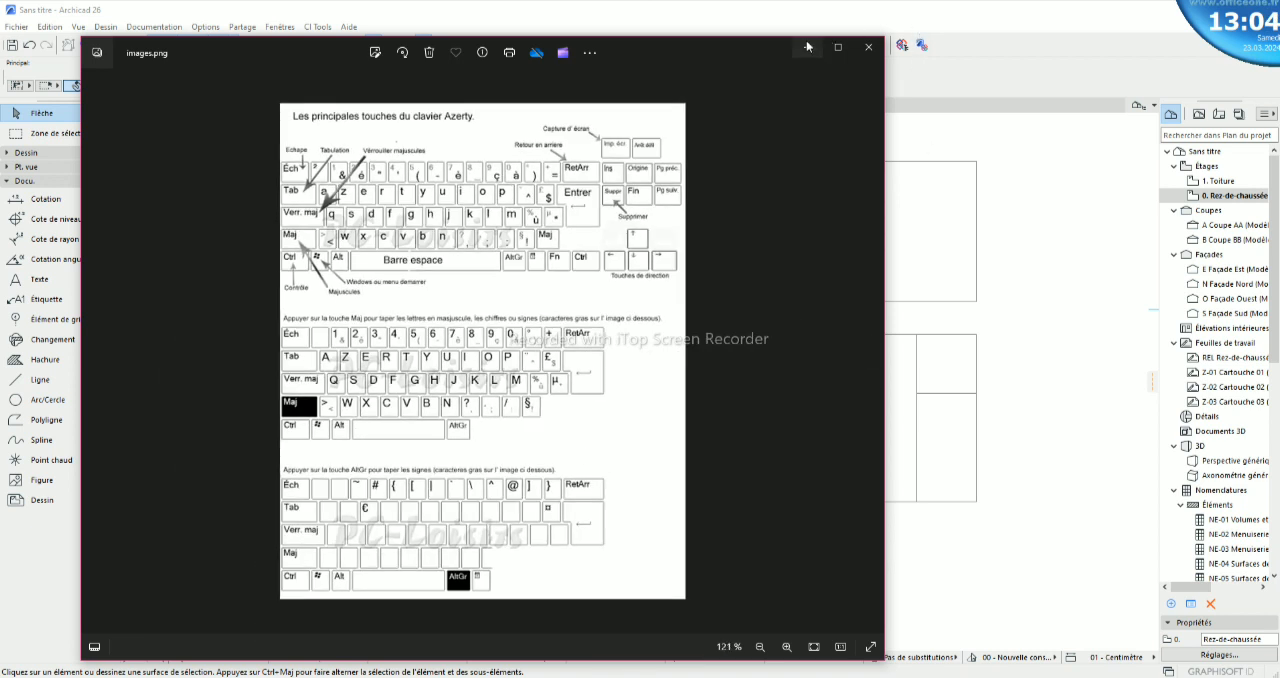
click(806, 47)
- Stretch the short top line of the lower-left block rightward until it meets the block's right vertical line
scroll(1040, 340, up, 2)
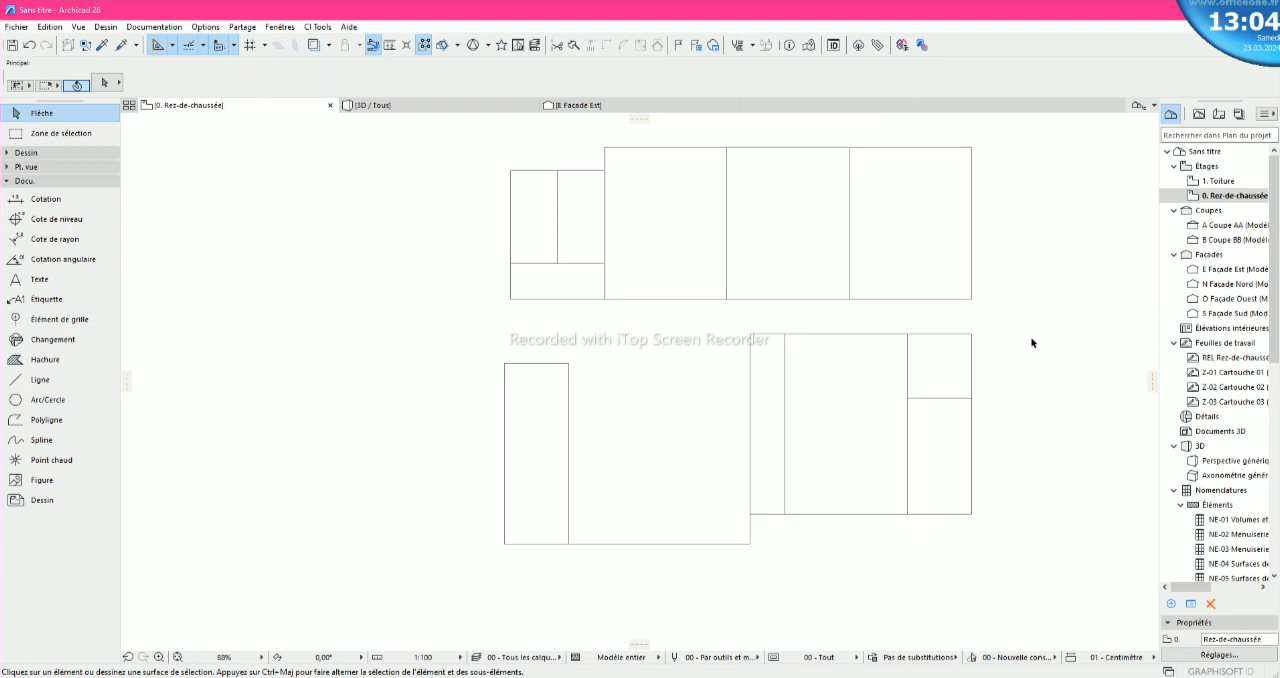
scroll(405, 397, down, 3)
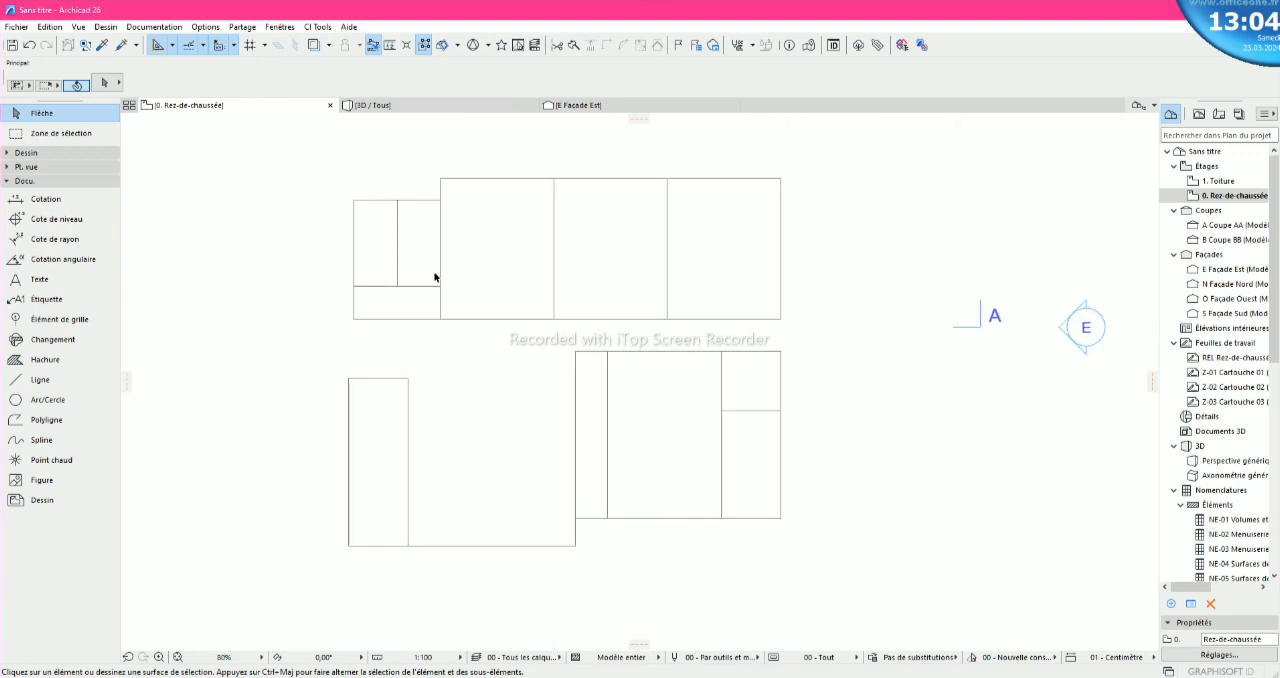
click(395, 379)
click(348, 378)
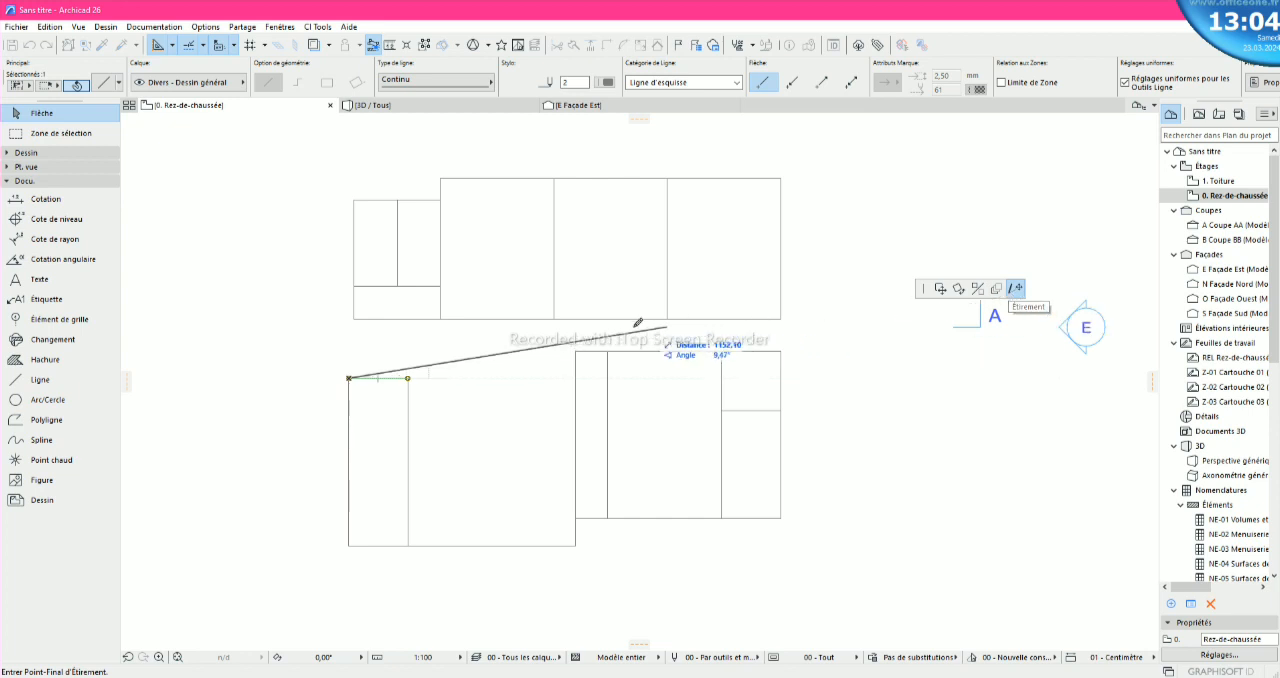
scroll(577, 372, up, 3)
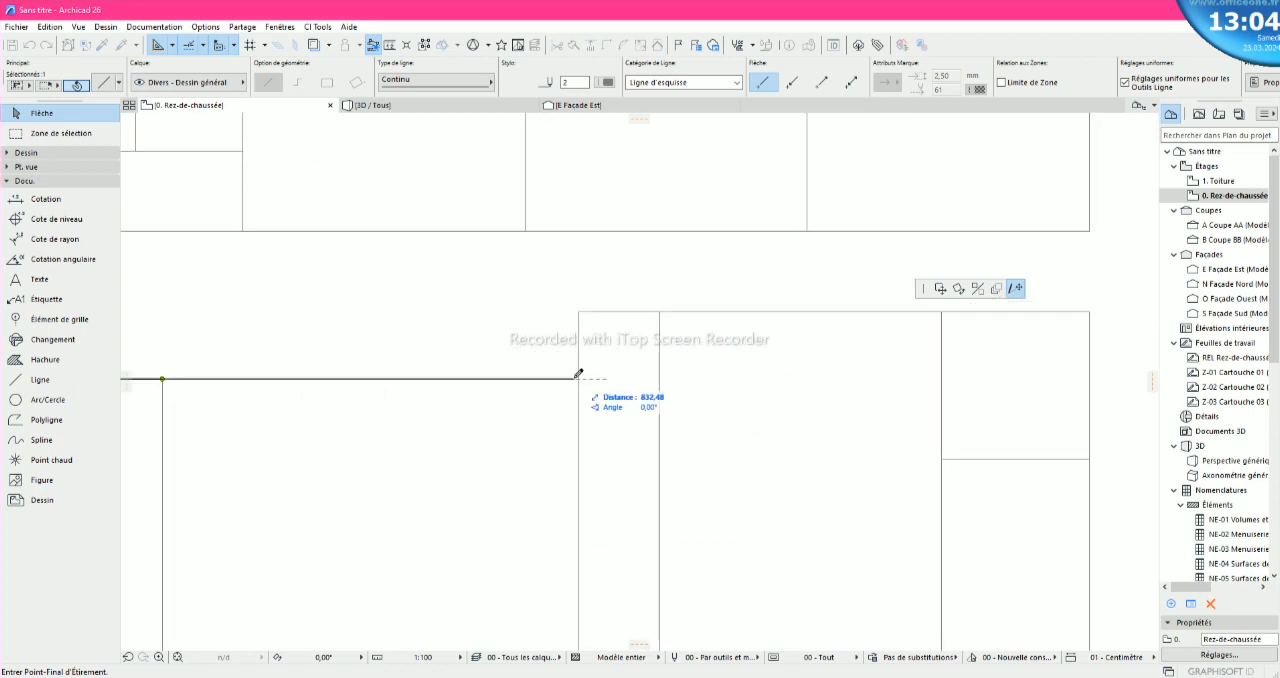
click(580, 377)
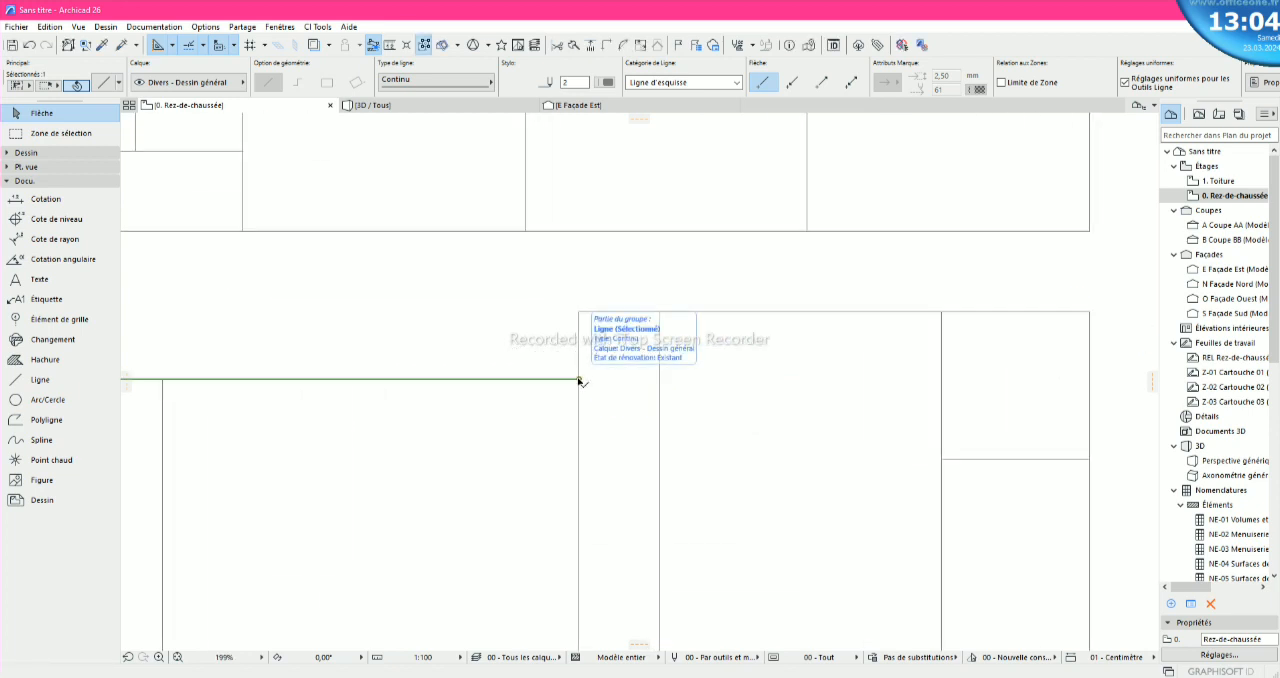
click(677, 387)
scroll(681, 381, down, 4)
scroll(678, 382, up, 1)
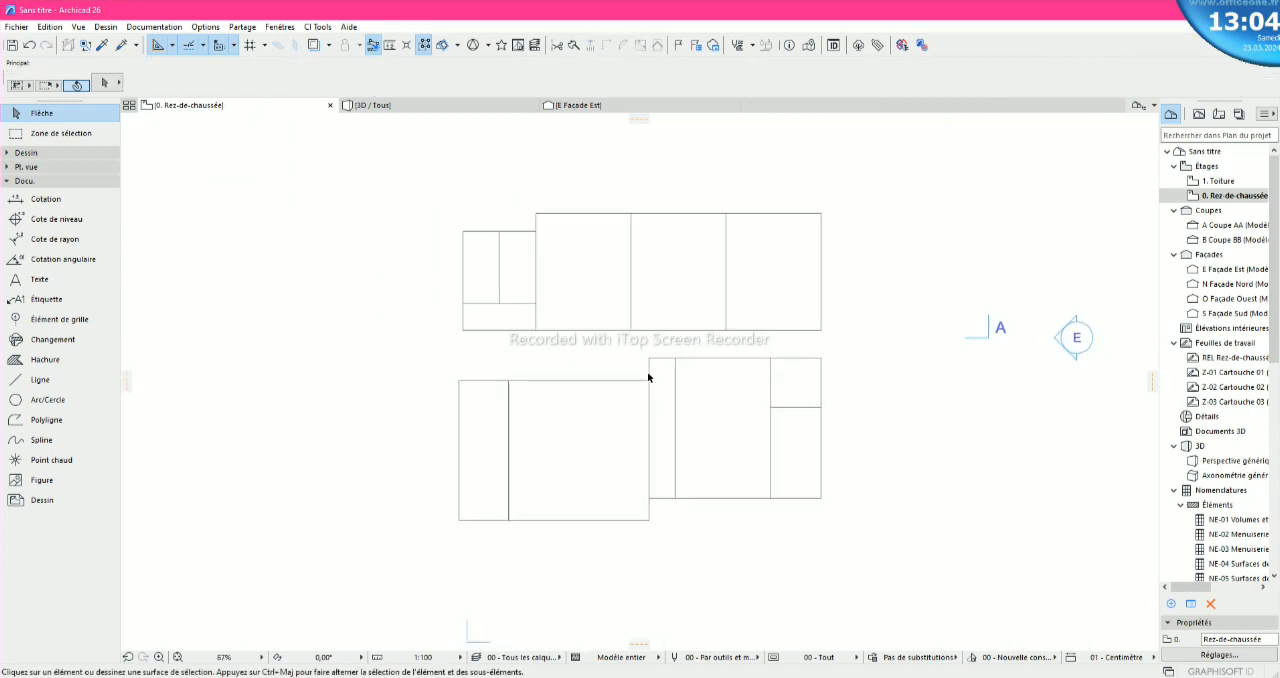
scroll(664, 549, up, 2)
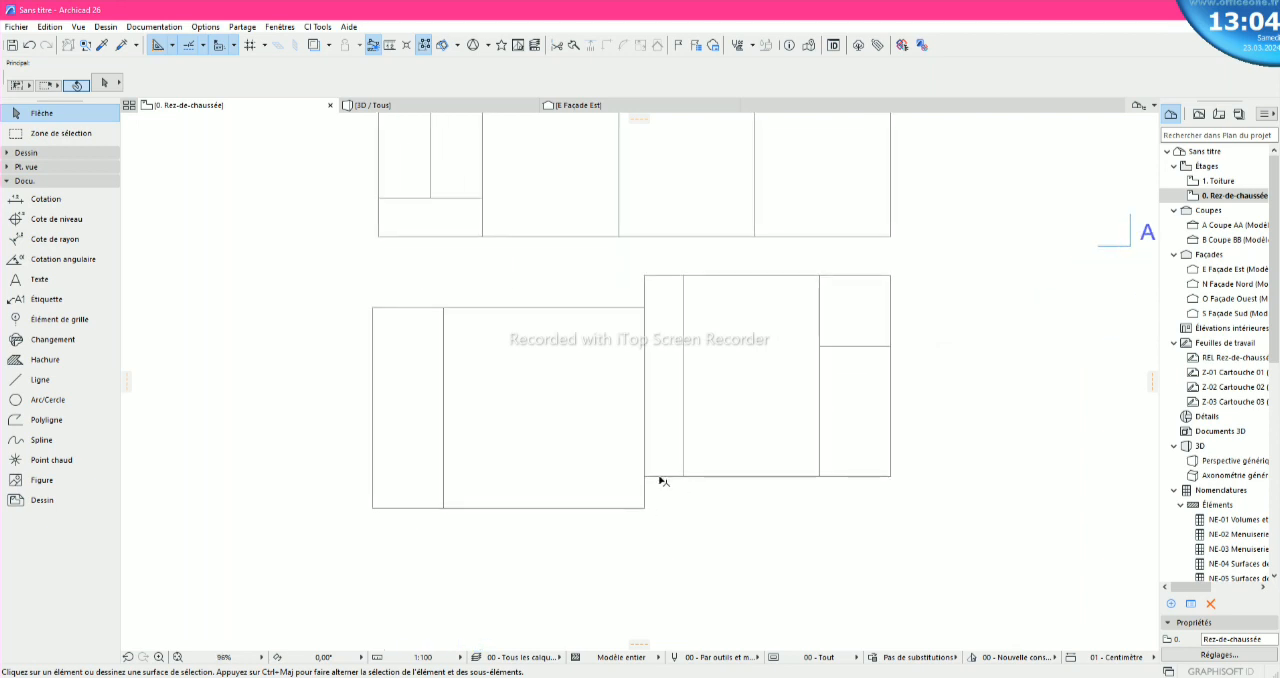
- Stretch the lower-right block's left interior vertical line down until its end aligns with the lower-left block's bottom edge
click(683, 452)
scroll(688, 522, up, 2)
scroll(688, 522, up, 2)
click(676, 410)
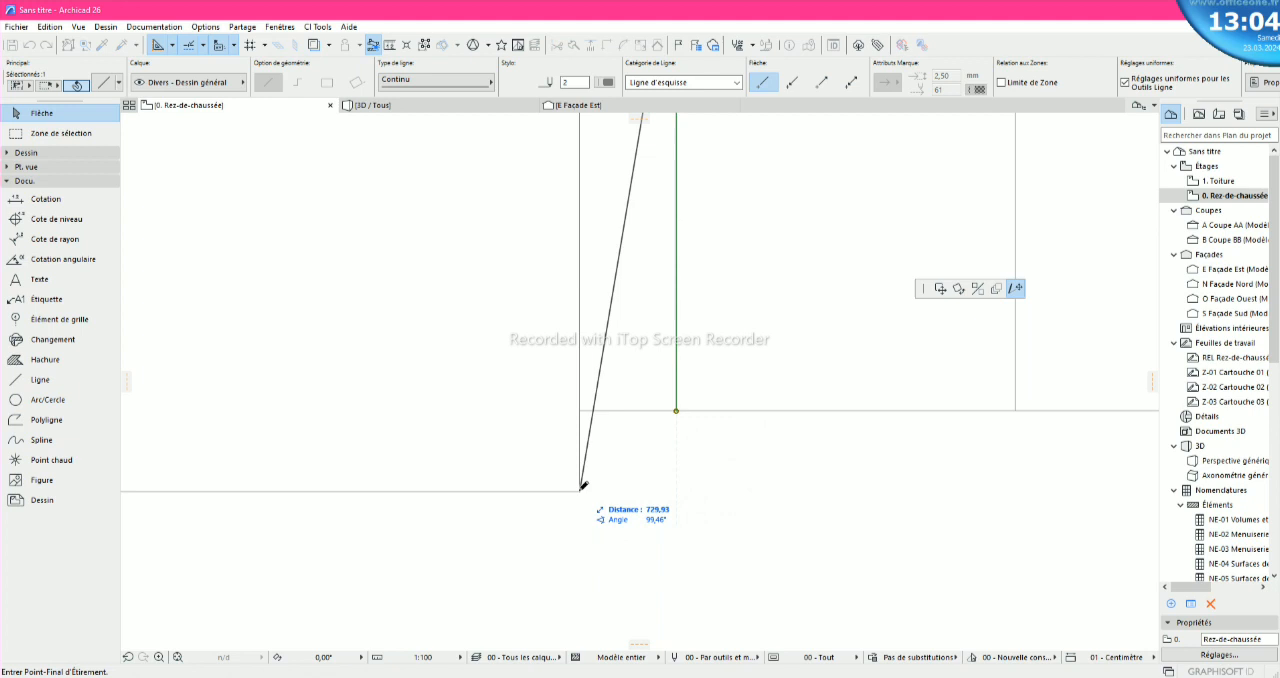
scroll(677, 492, up, 2)
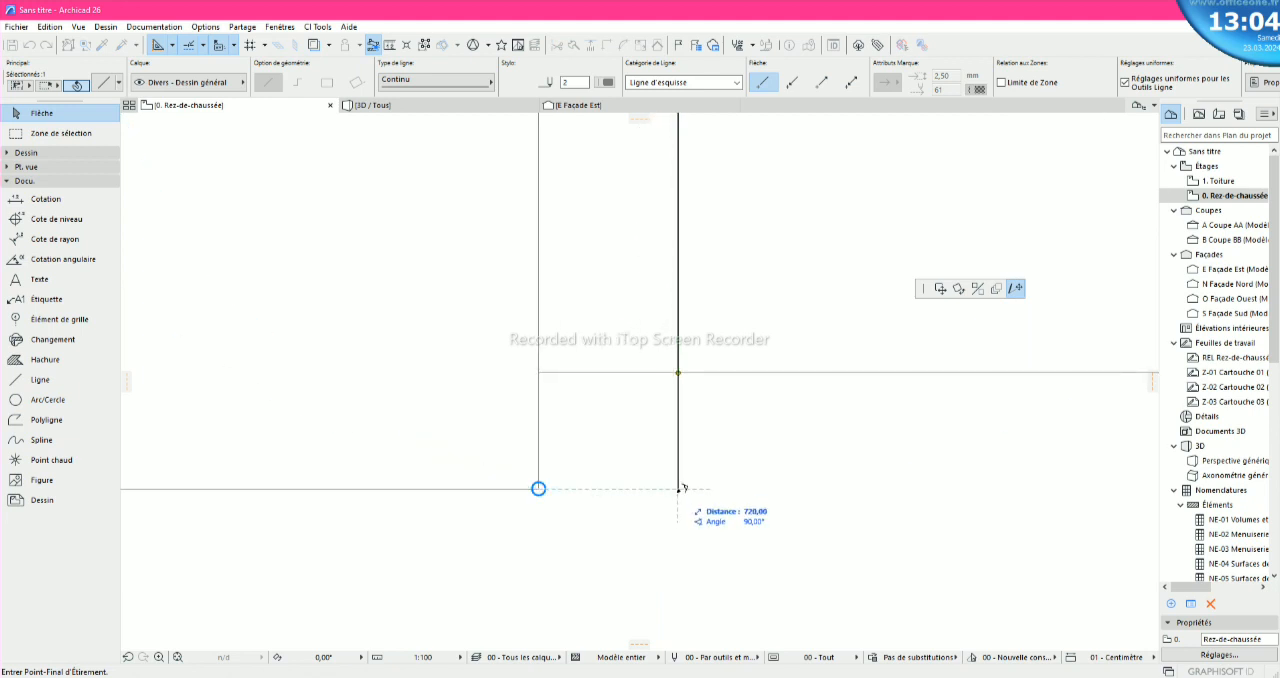
click(680, 489)
scroll(680, 490, down, 4)
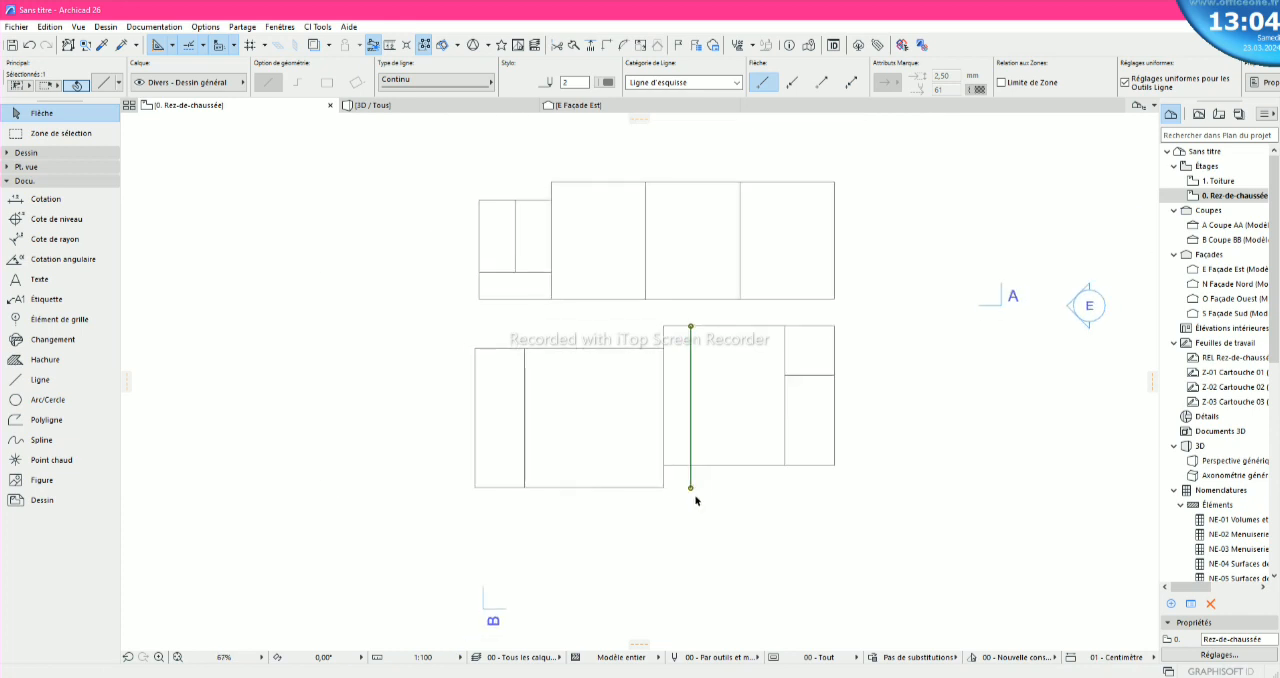
click(690, 502)
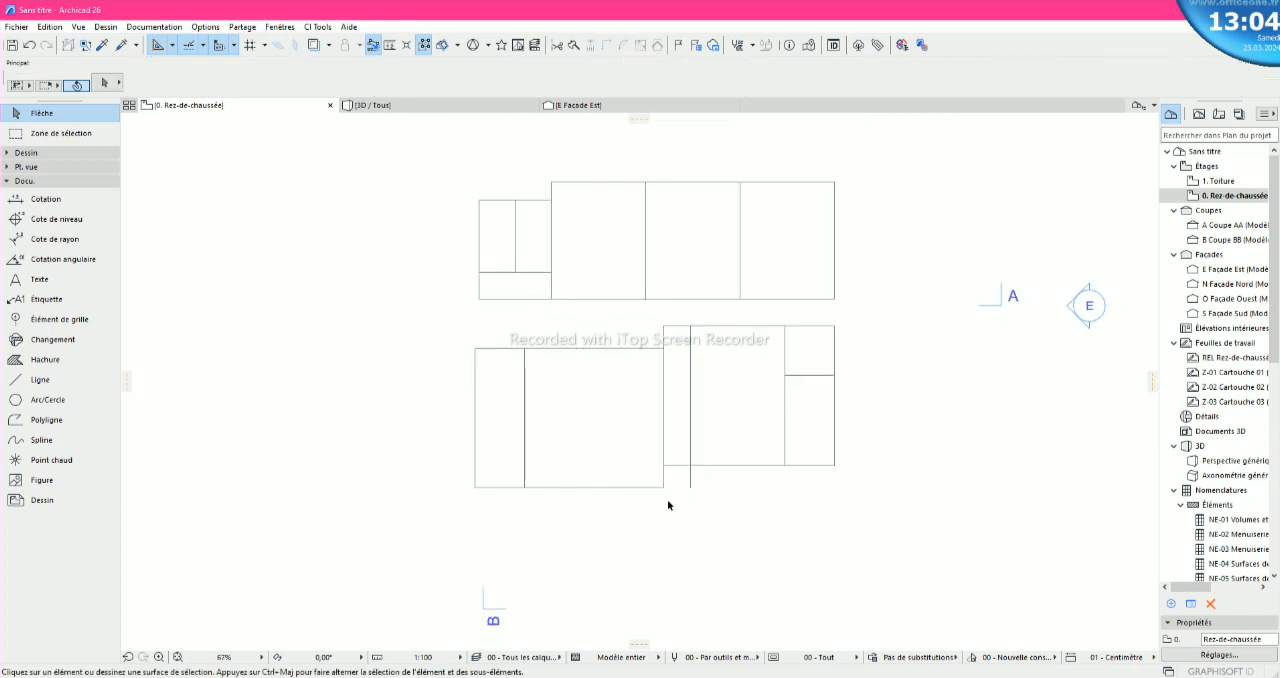
- Set the Arc/Circle tool's geometry method to circumference through three points
click(25, 402)
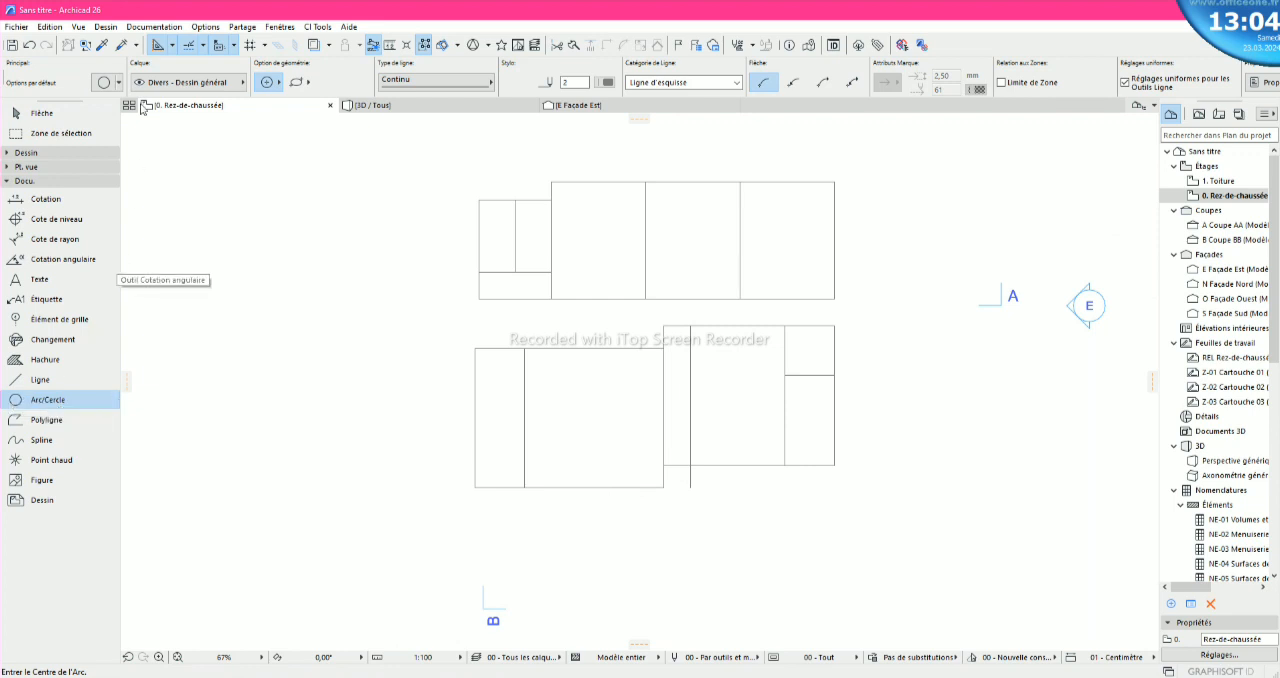
click(267, 82)
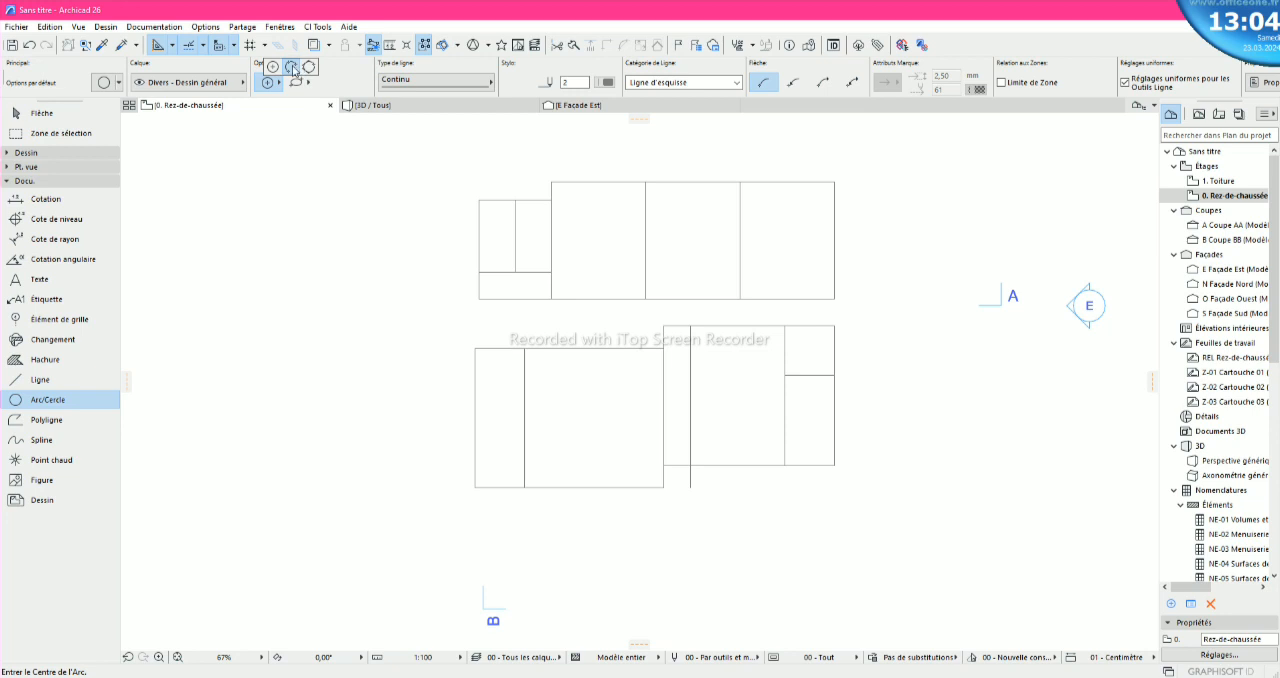
click(292, 67)
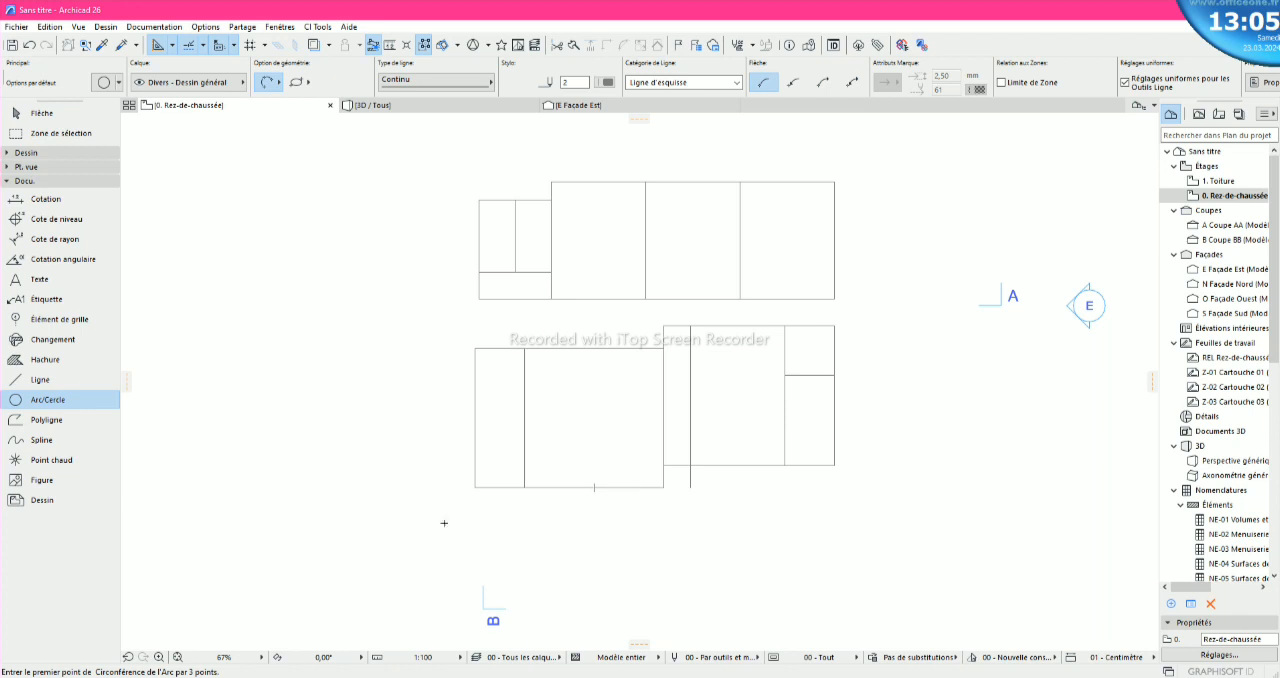
- Draw a 200 vertical line straight down from the lower-left block's bottom edge, right of its middle
click(50, 381)
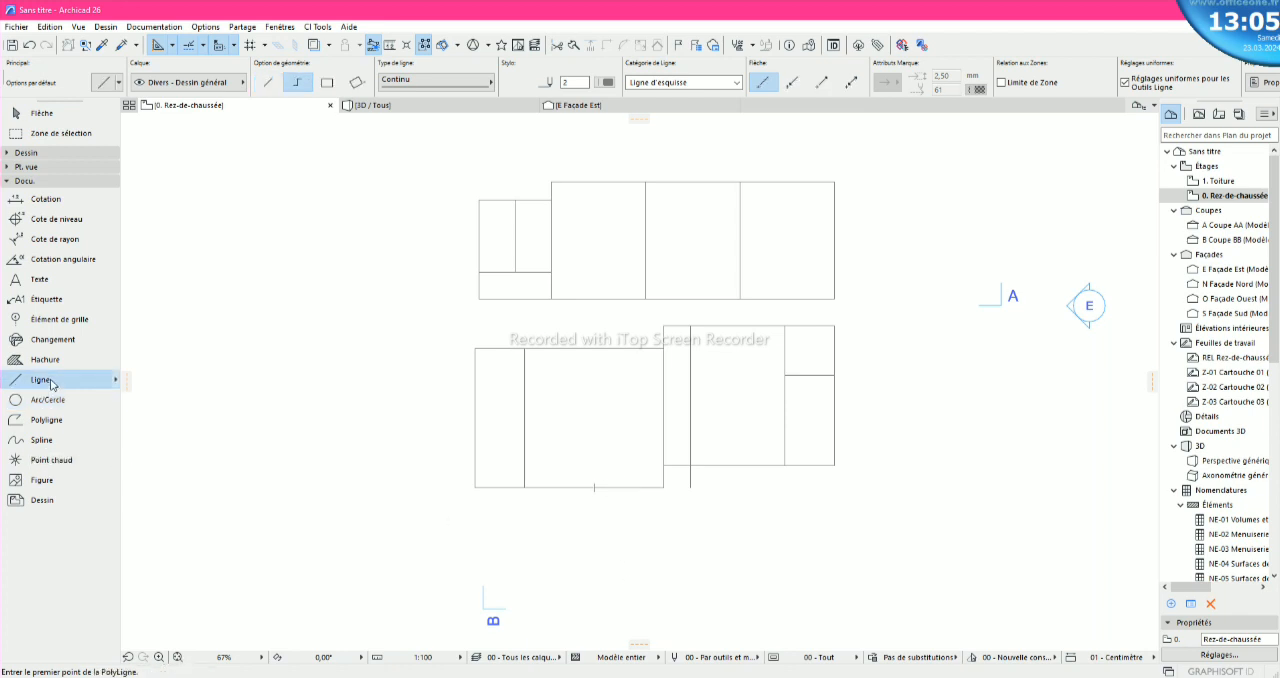
scroll(601, 516, up, 2)
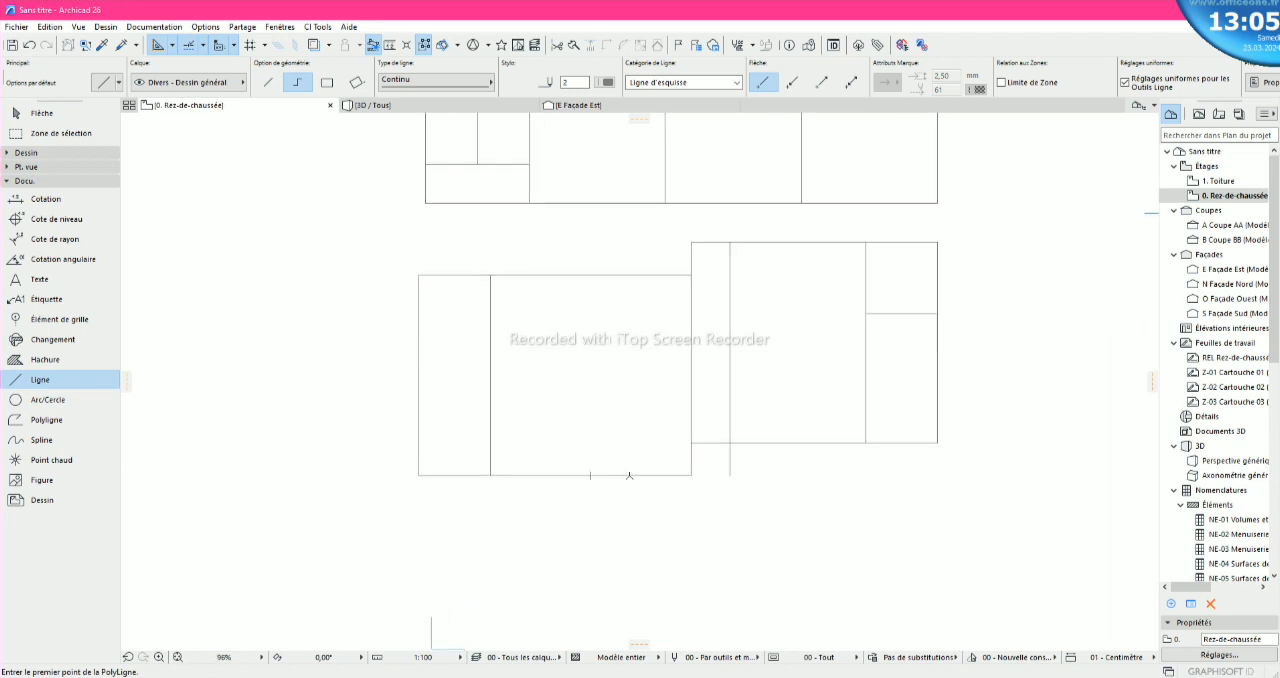
click(629, 475)
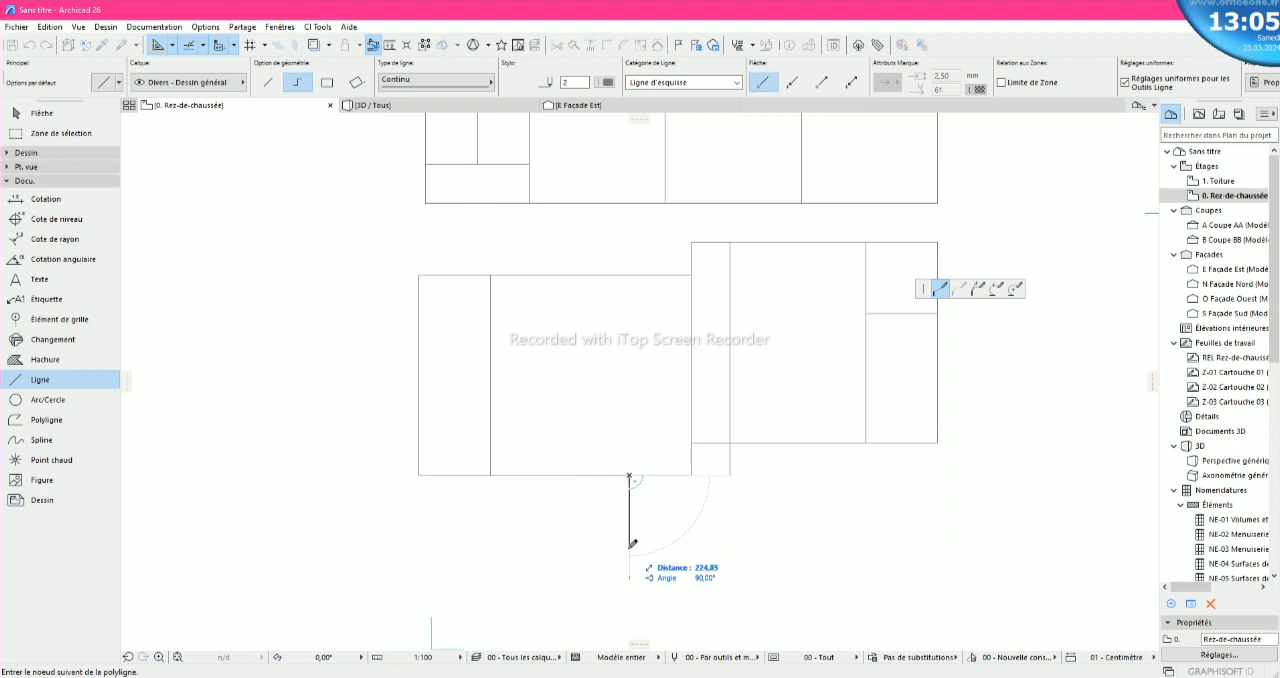
text(200)
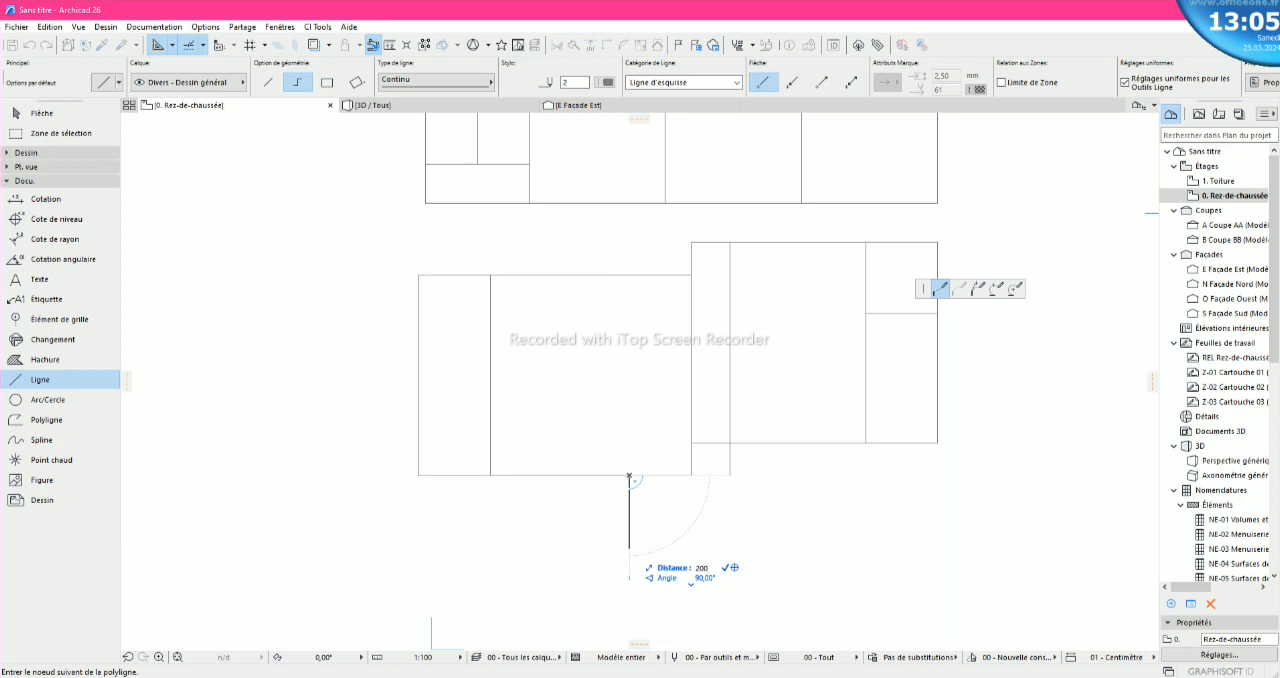
key(Return)
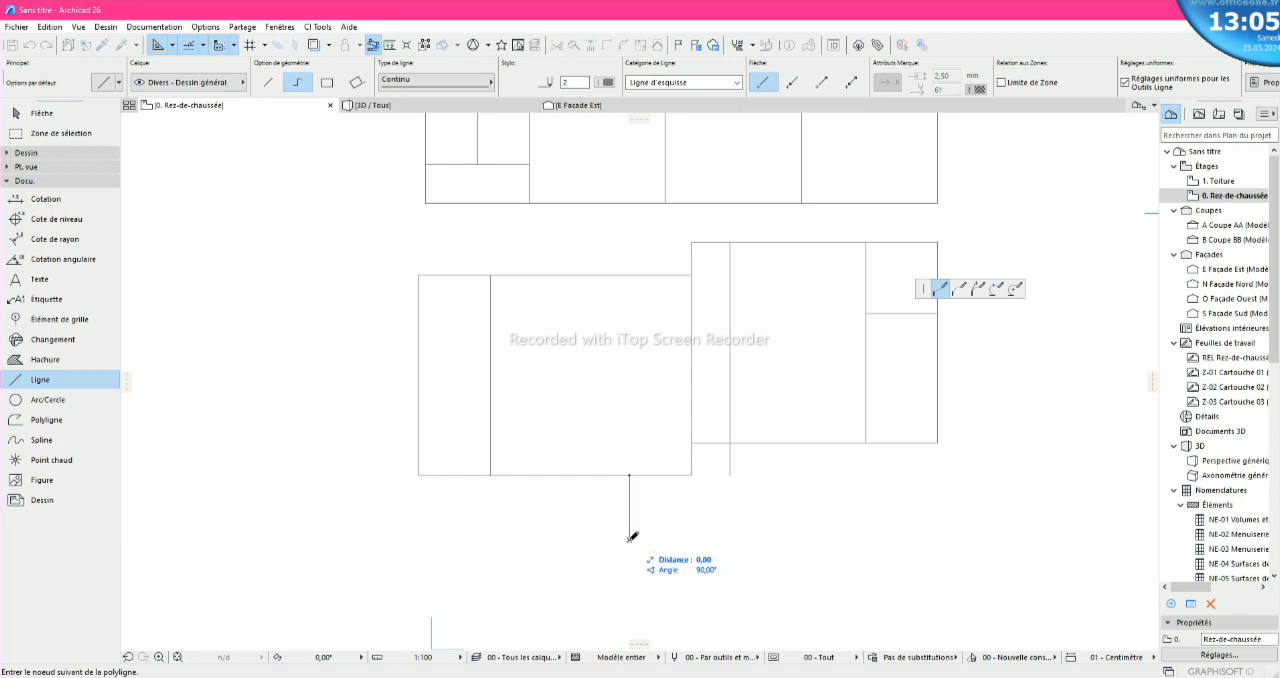
right_click(629, 540)
click(664, 646)
click(664, 646)
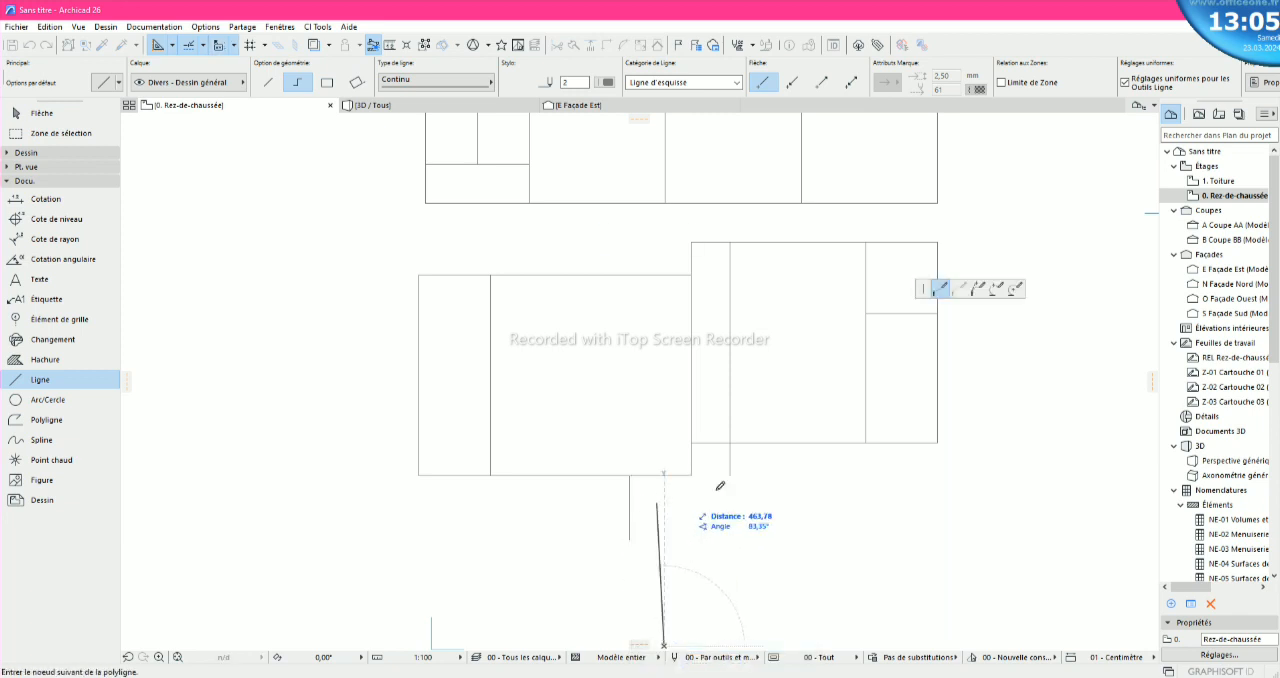
key(Escape)
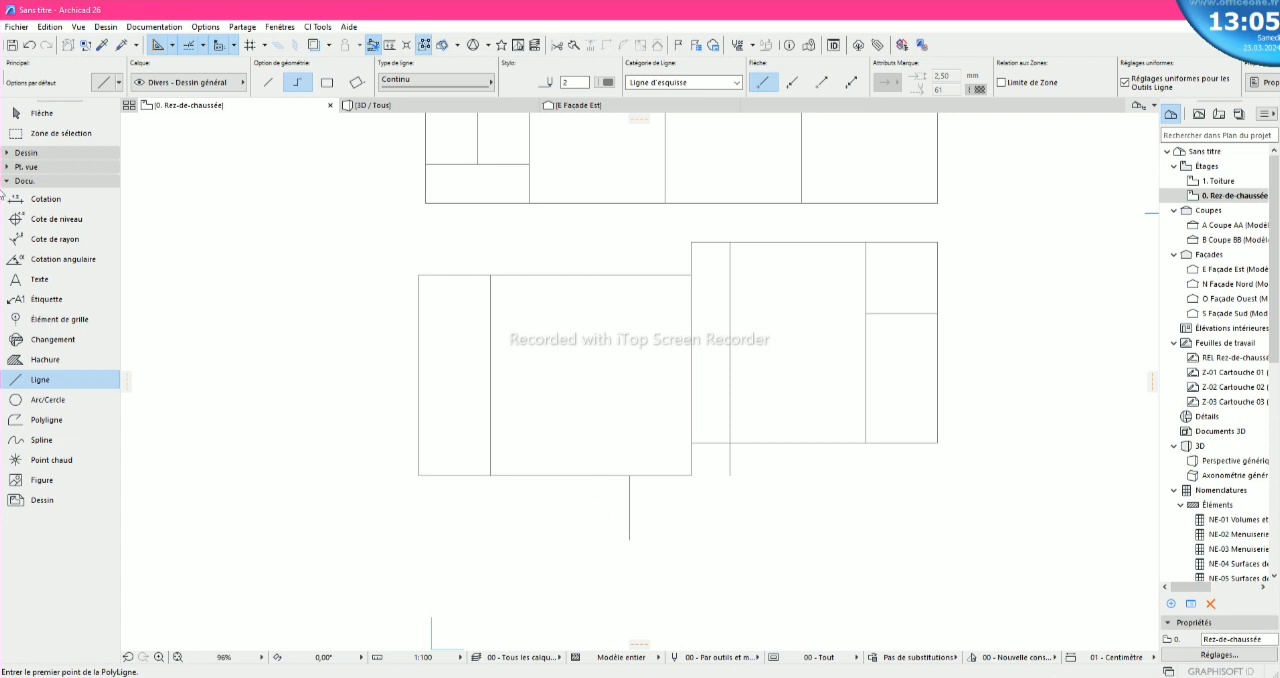
- Draw a three-point arc from the lower-left block's interior line foot to the extended vertical line's lower end, passing through the 200 line's end
click(47, 400)
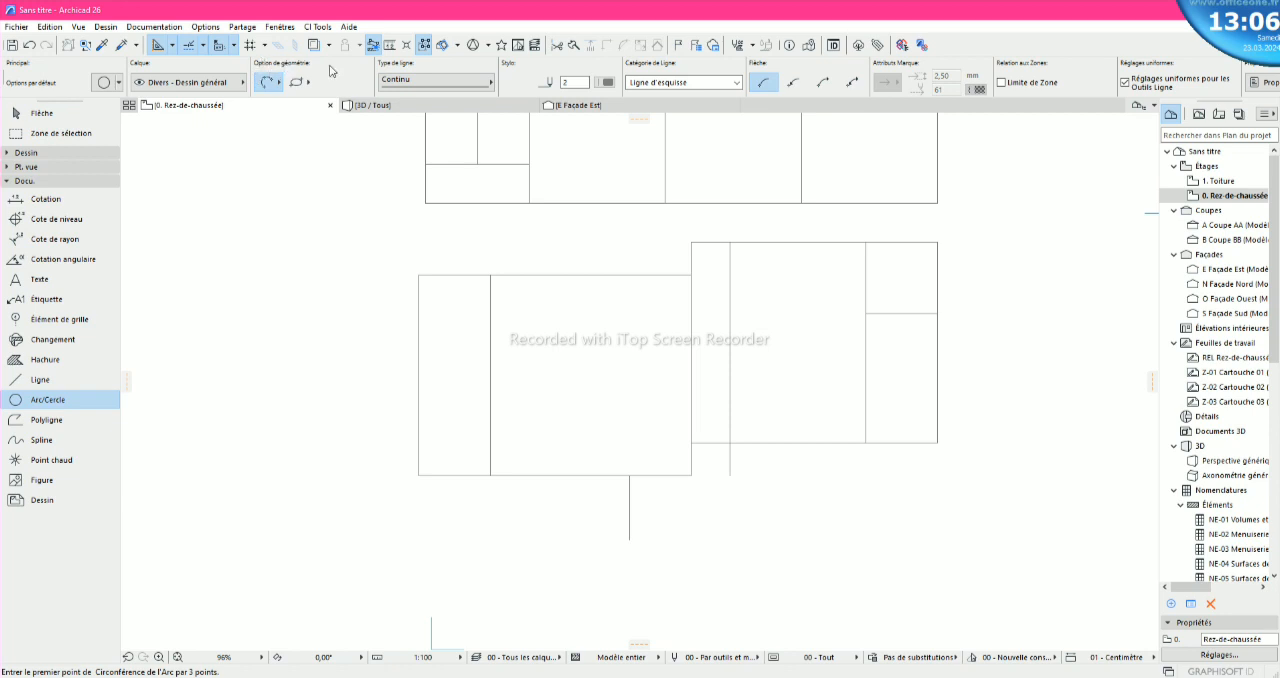
click(271, 81)
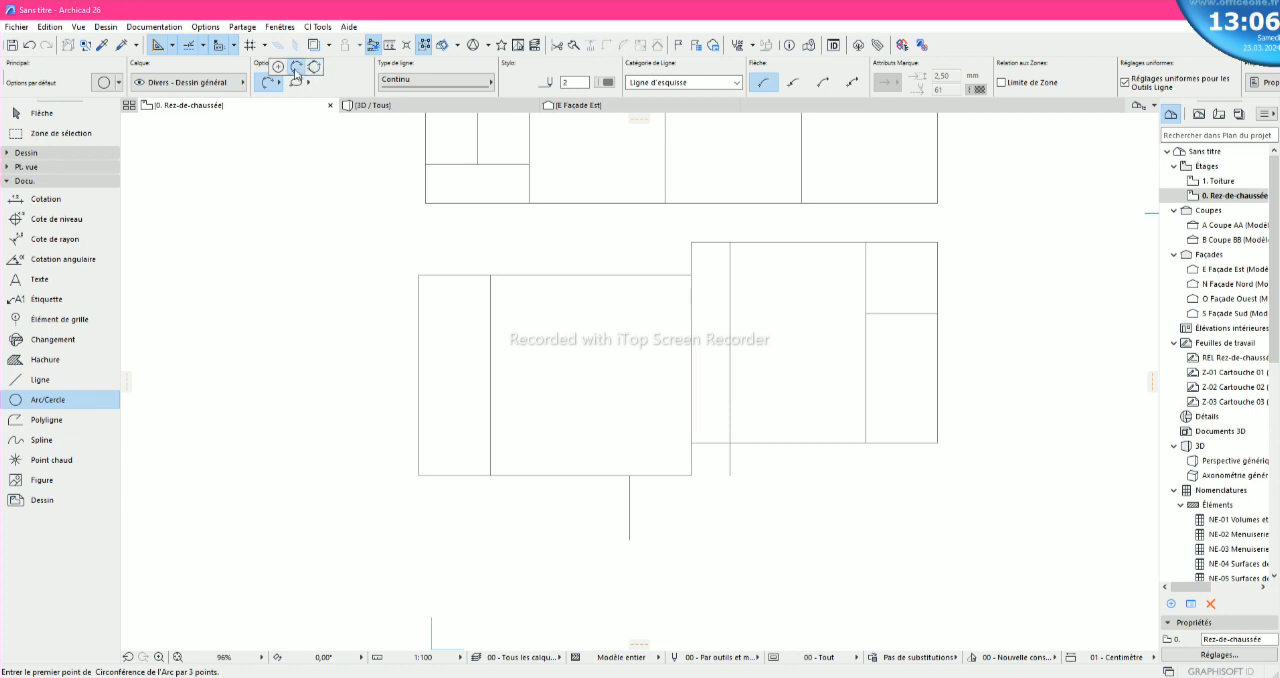
click(296, 68)
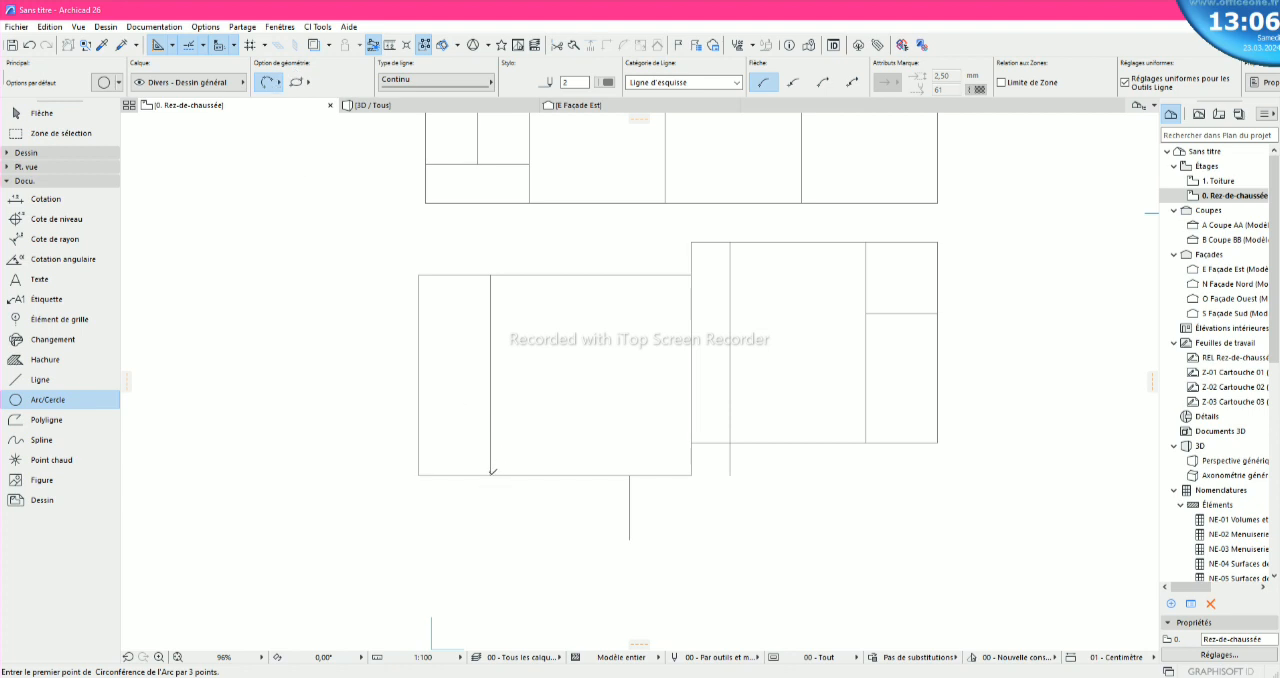
click(490, 475)
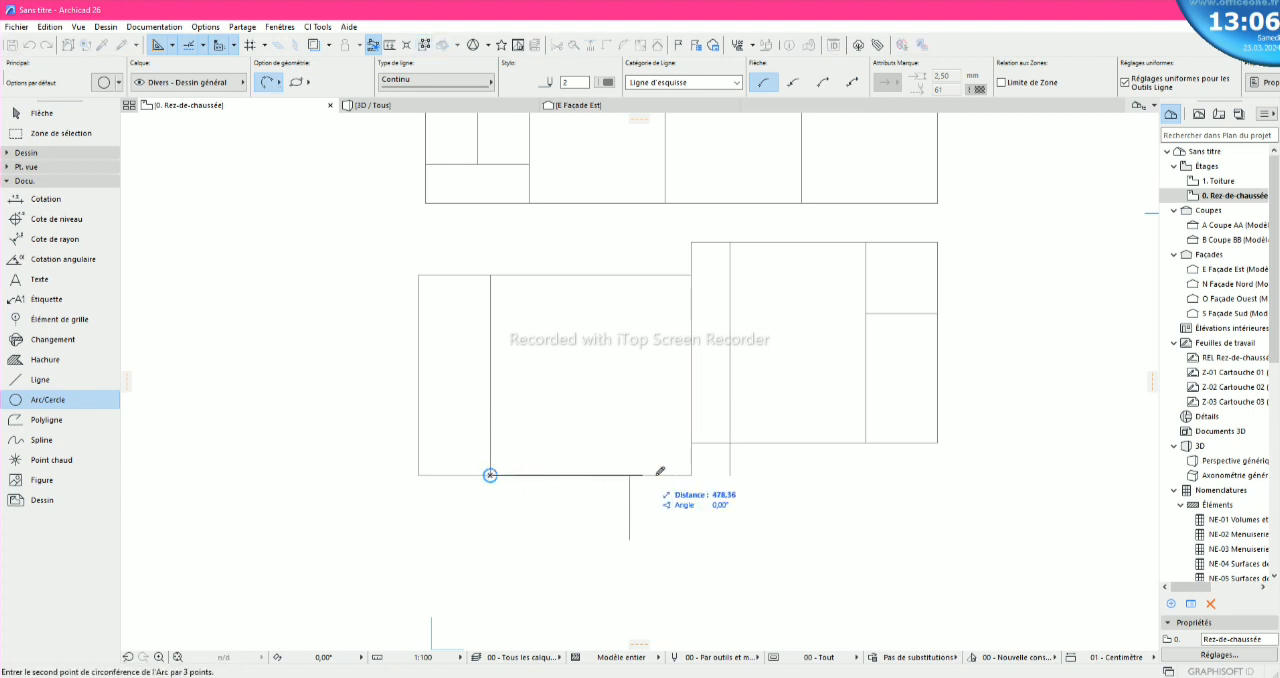
click(731, 474)
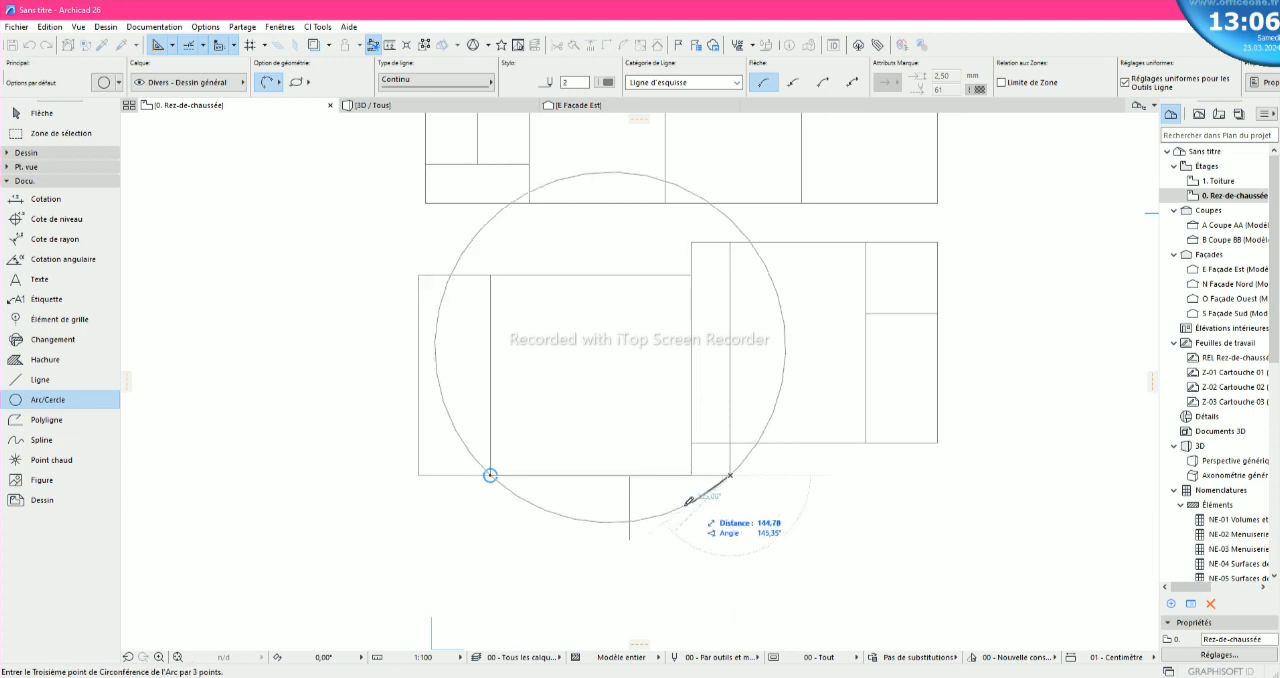
click(629, 539)
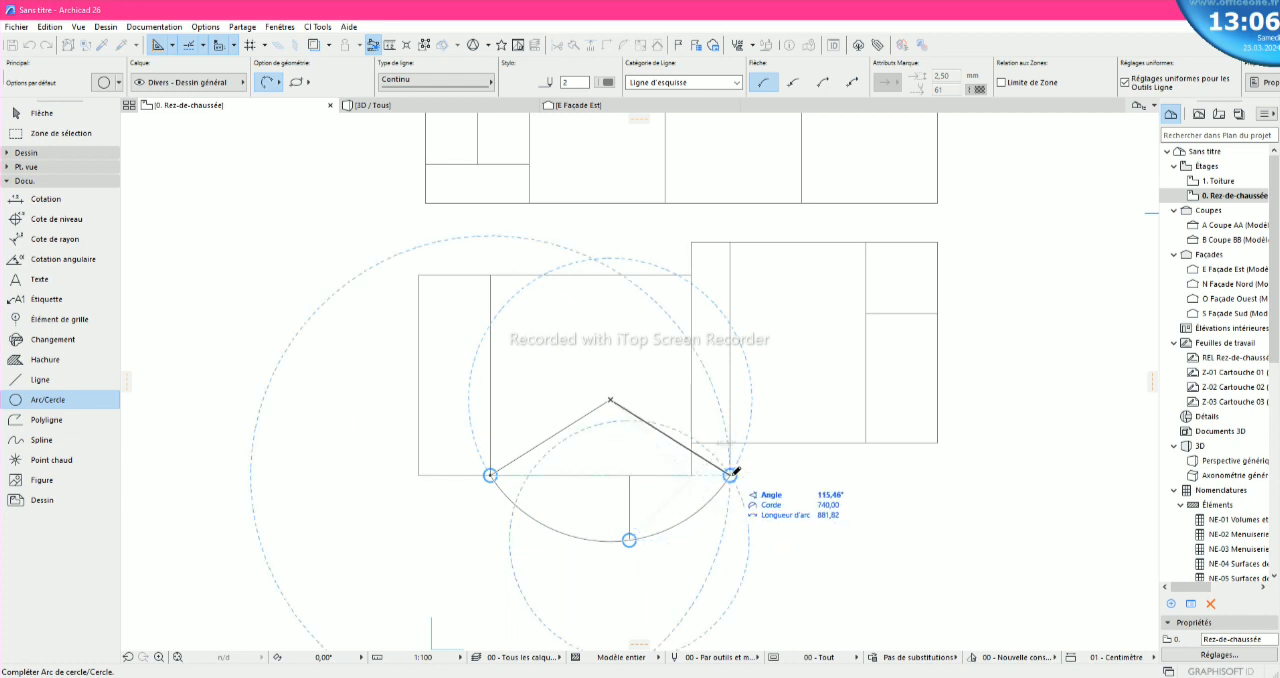
click(731, 474)
scroll(720, 563, up, 3)
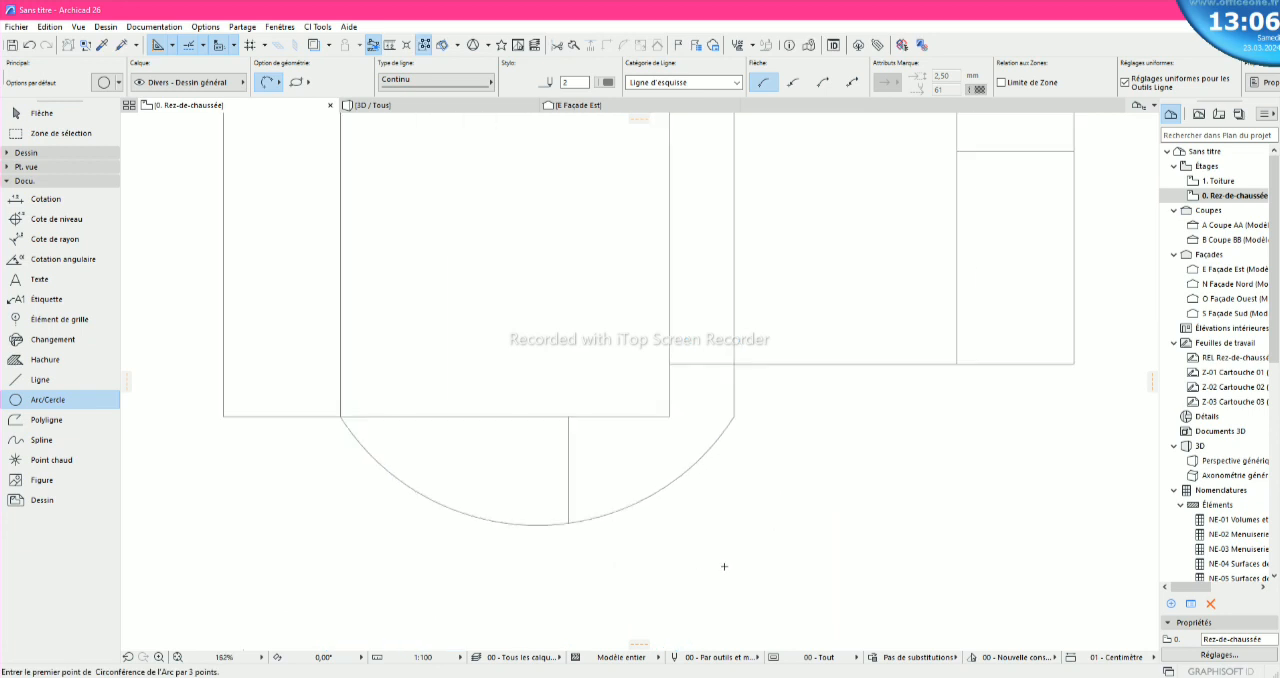
scroll(722, 563, down, 4)
scroll(649, 564, up, 3)
scroll(646, 563, down, 2)
- Delete the three-point arc below the lower blocks
key(Escape)
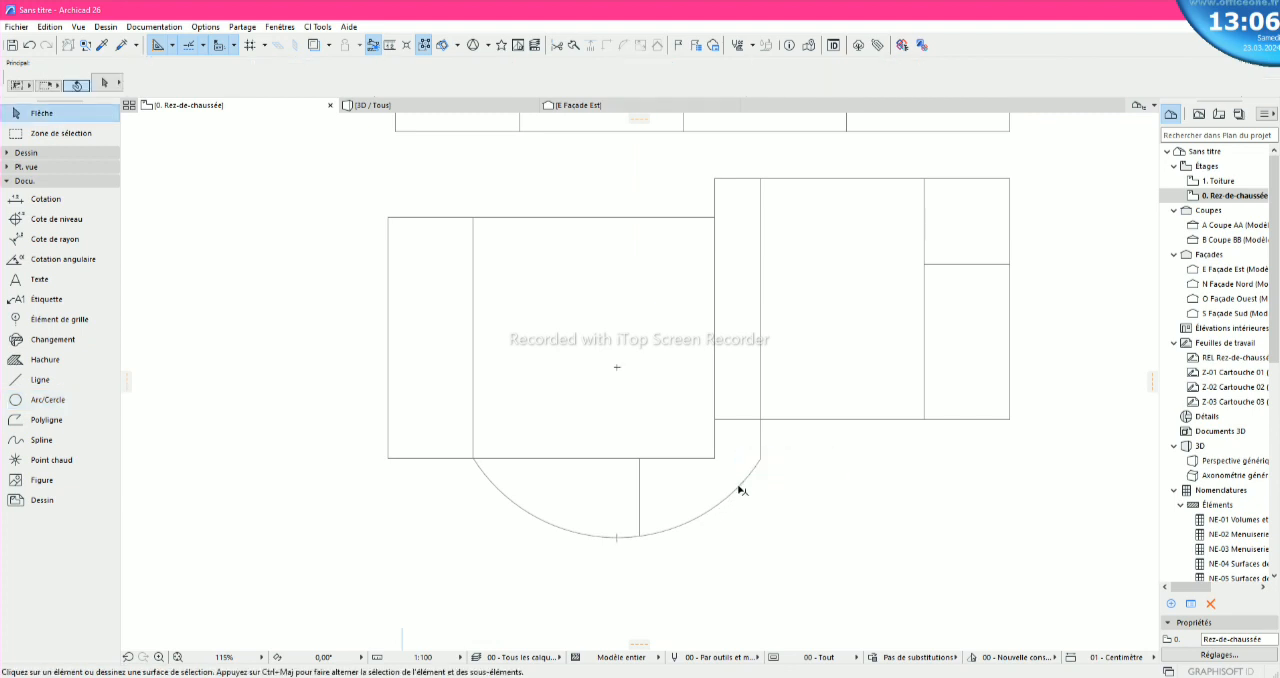
click(740, 489)
key(Delete)
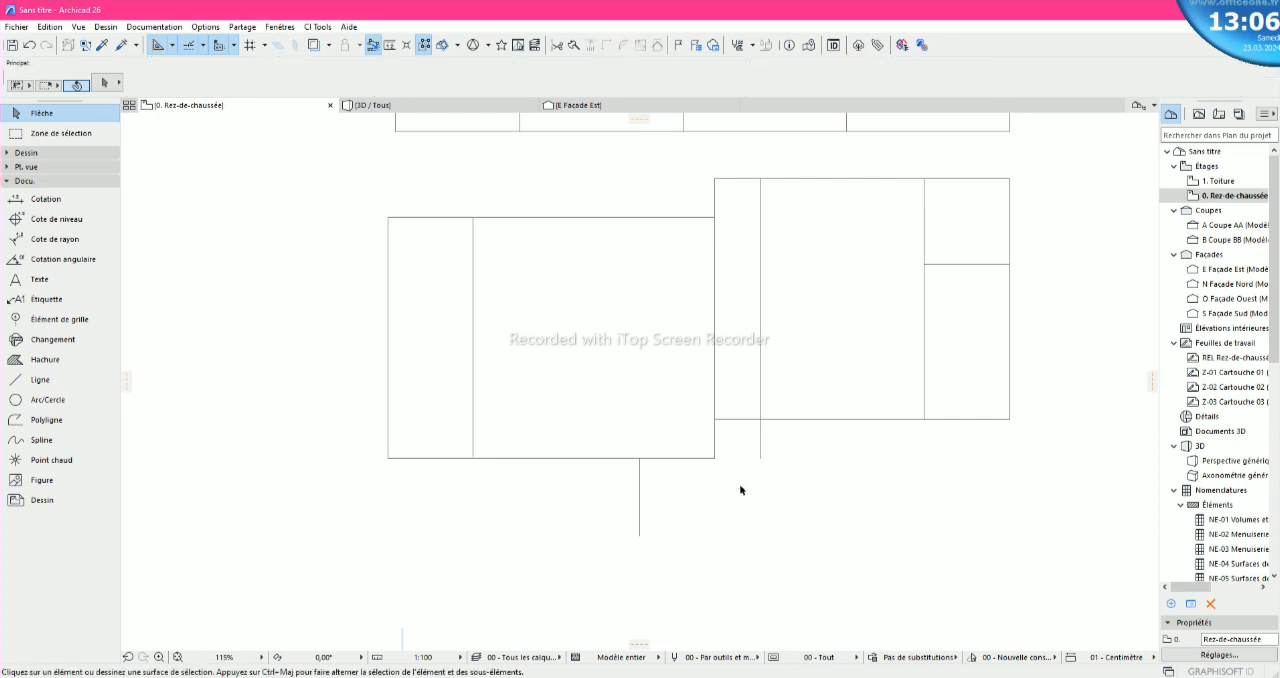
- Draw a horizontal line from the foot of the lower-left block's interior vertical line to the extended vertical line's lower end
click(38, 379)
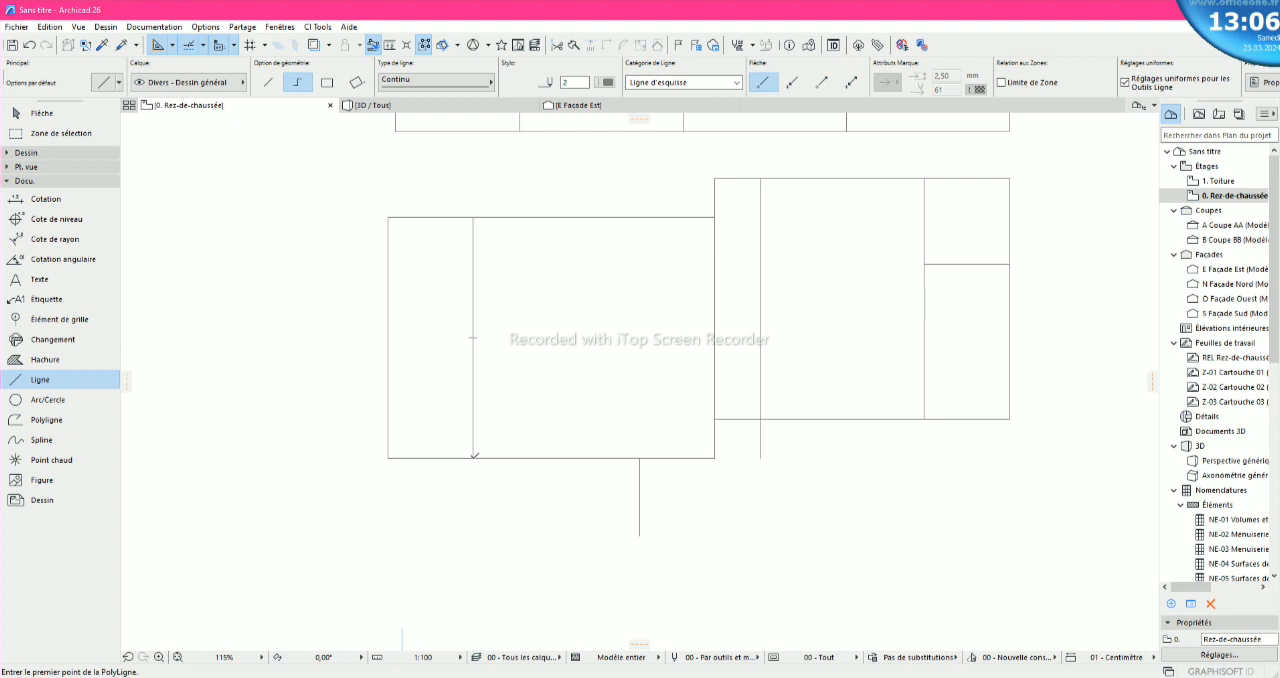
click(473, 458)
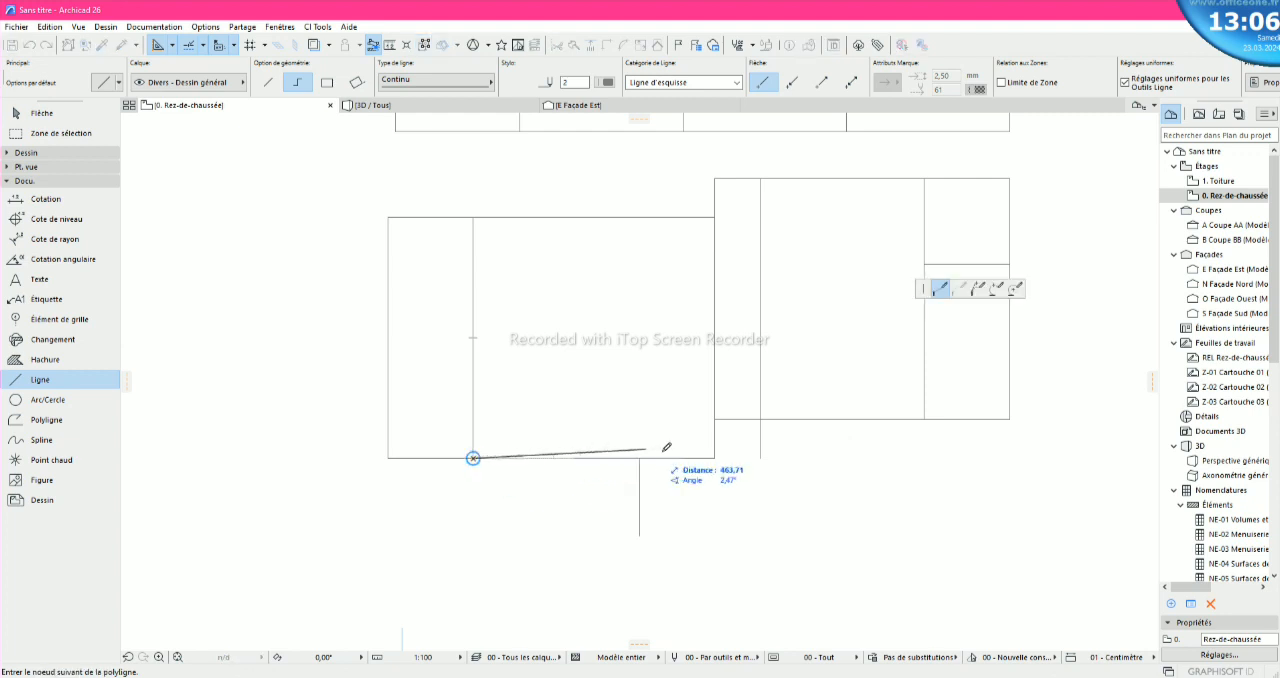
click(762, 457)
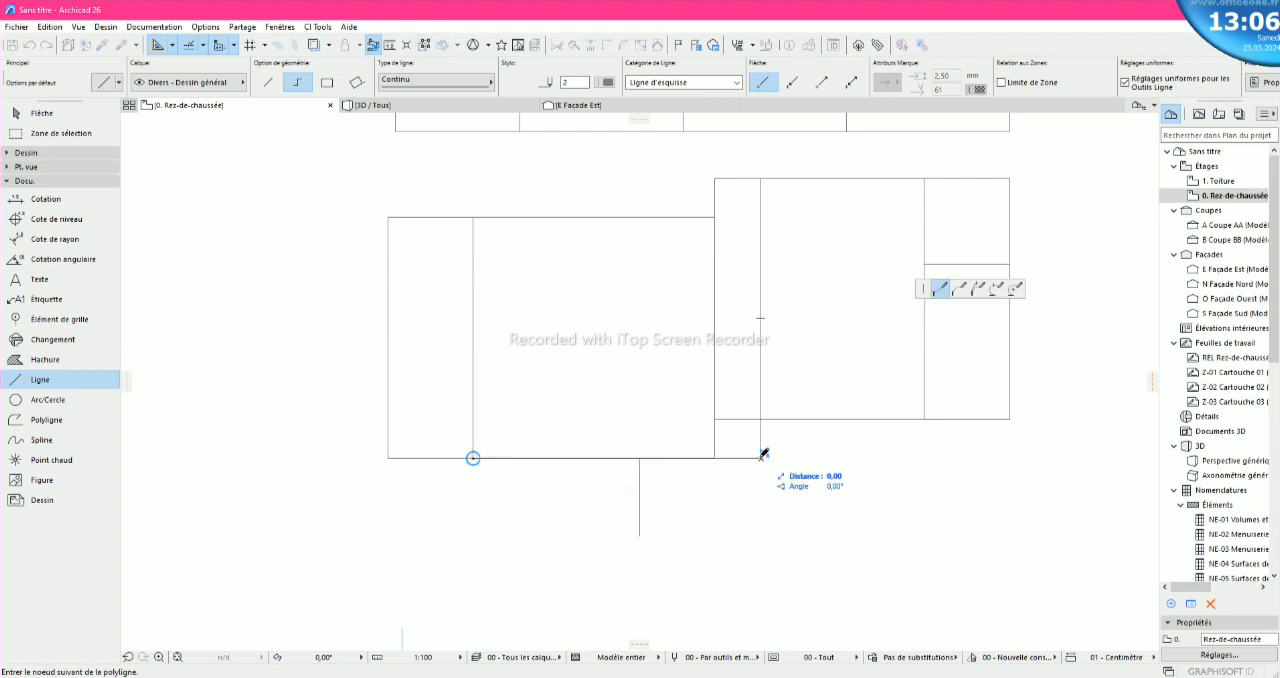
right_click(752, 477)
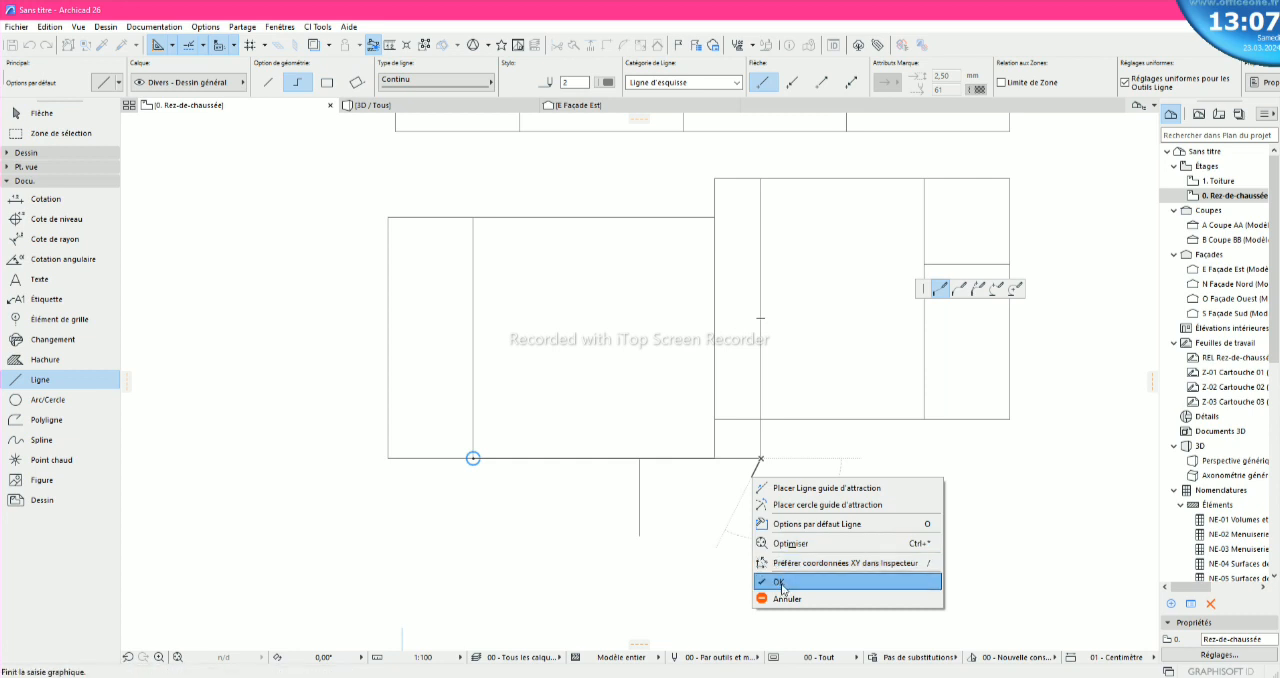
click(780, 582)
key(Escape)
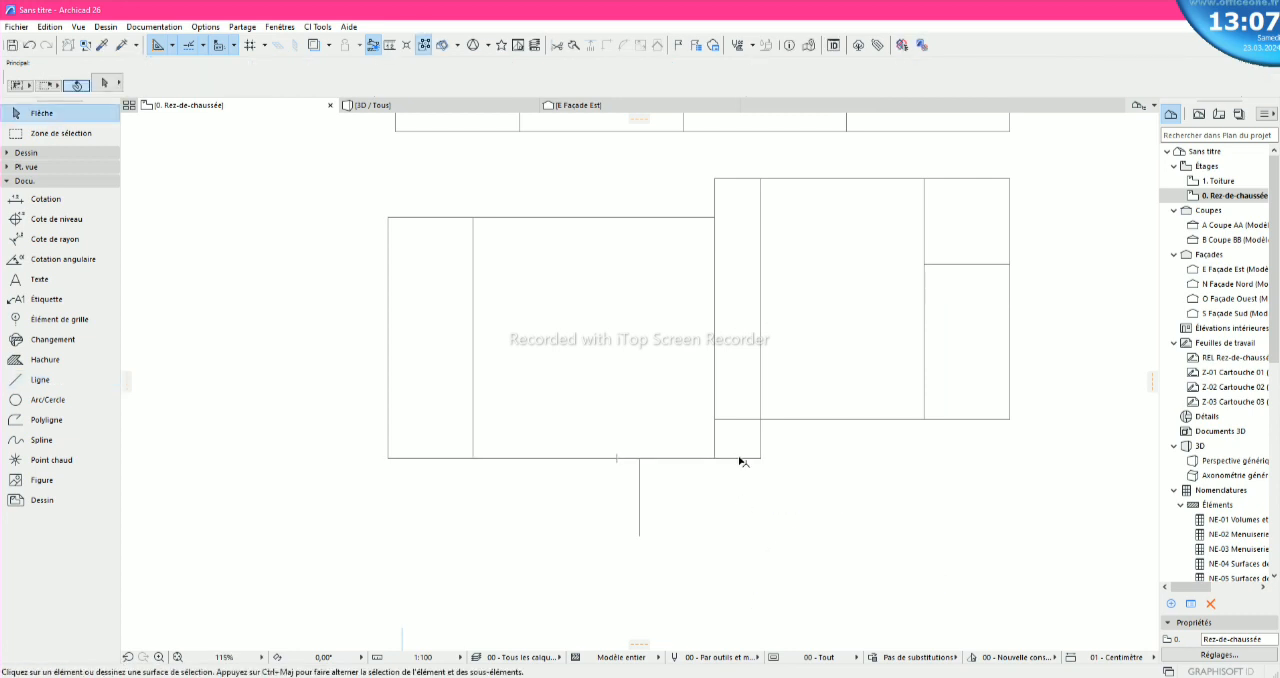
- Select the new horizontal line and open its edge-editing options above the 200 vertical line
click(739, 458)
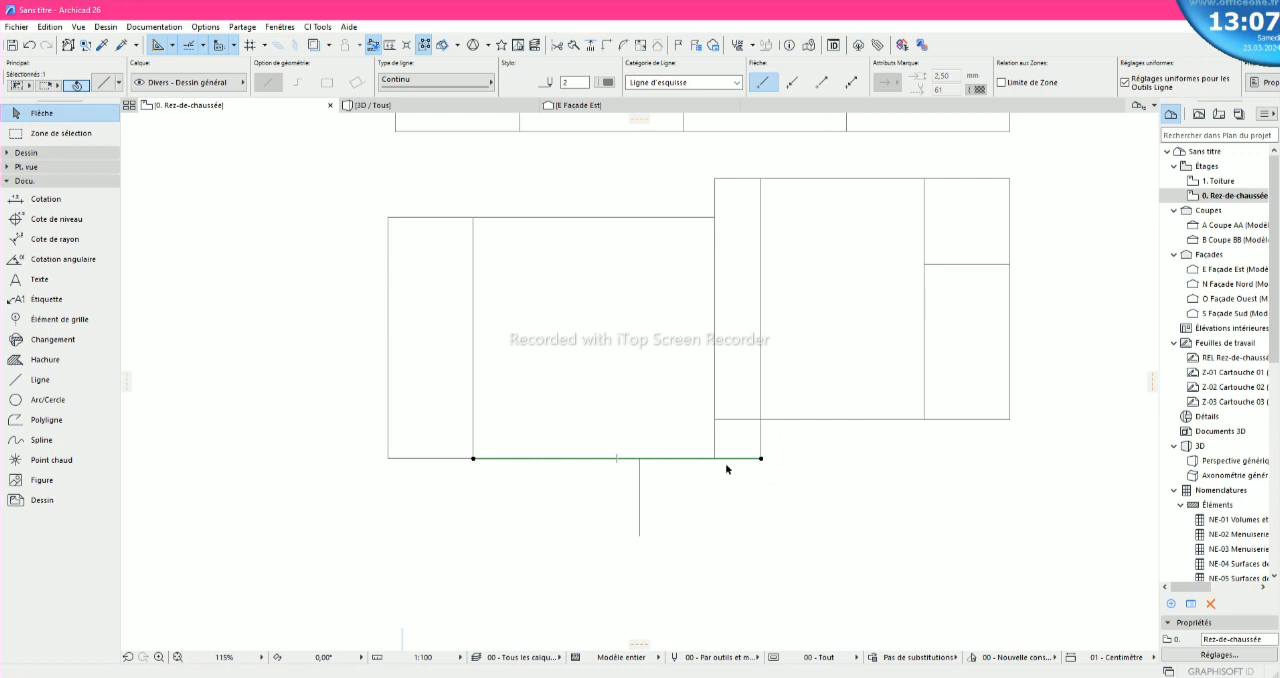
click(630, 459)
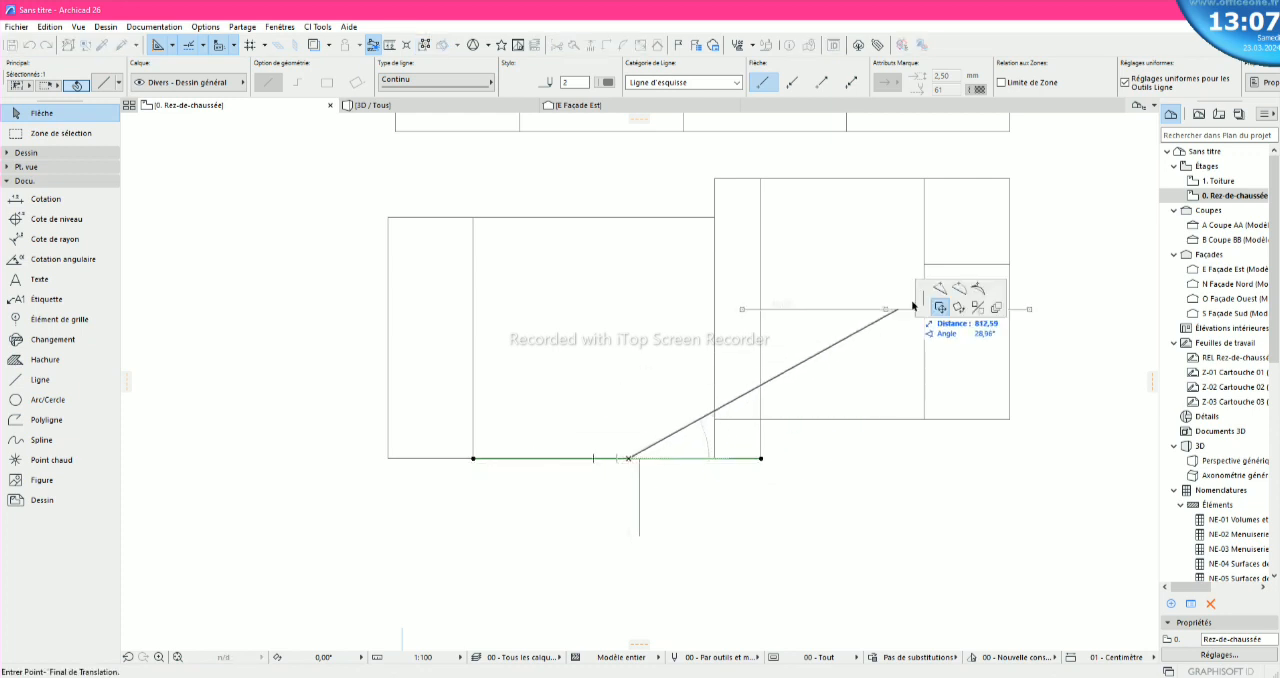
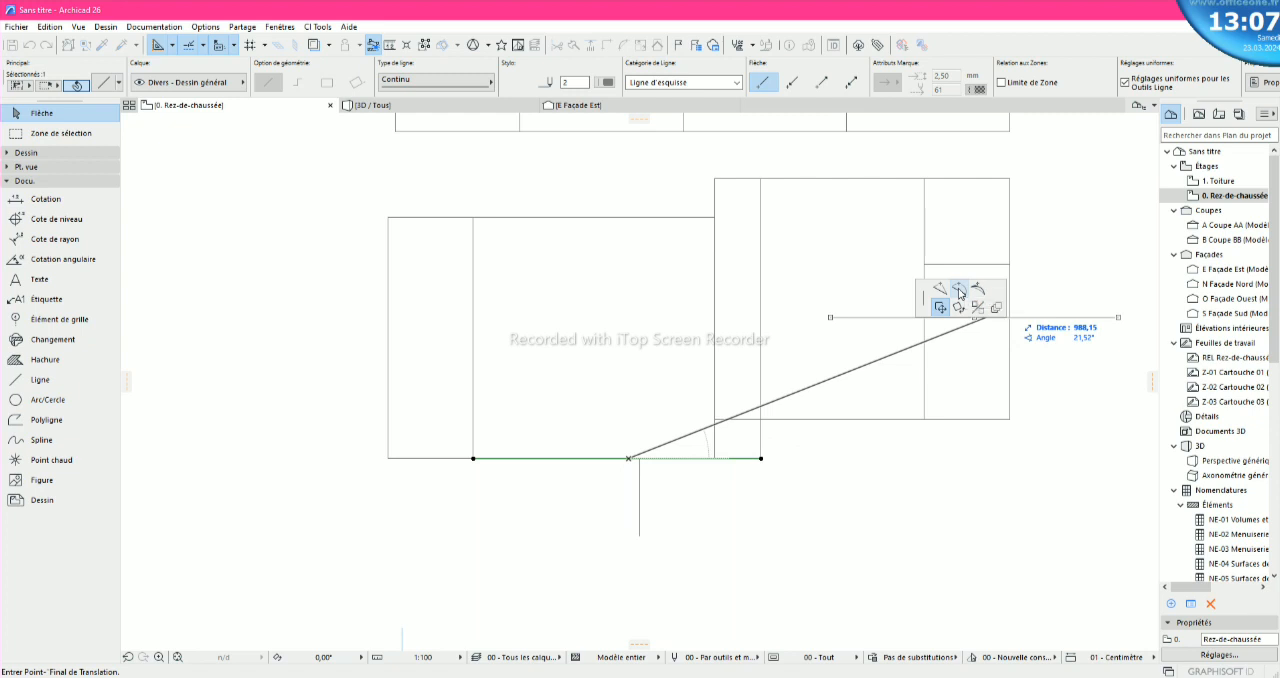
- Curve the horizontal line below the lower blocks into an arc passing through the lower end of the 200 vertical line
click(958, 292)
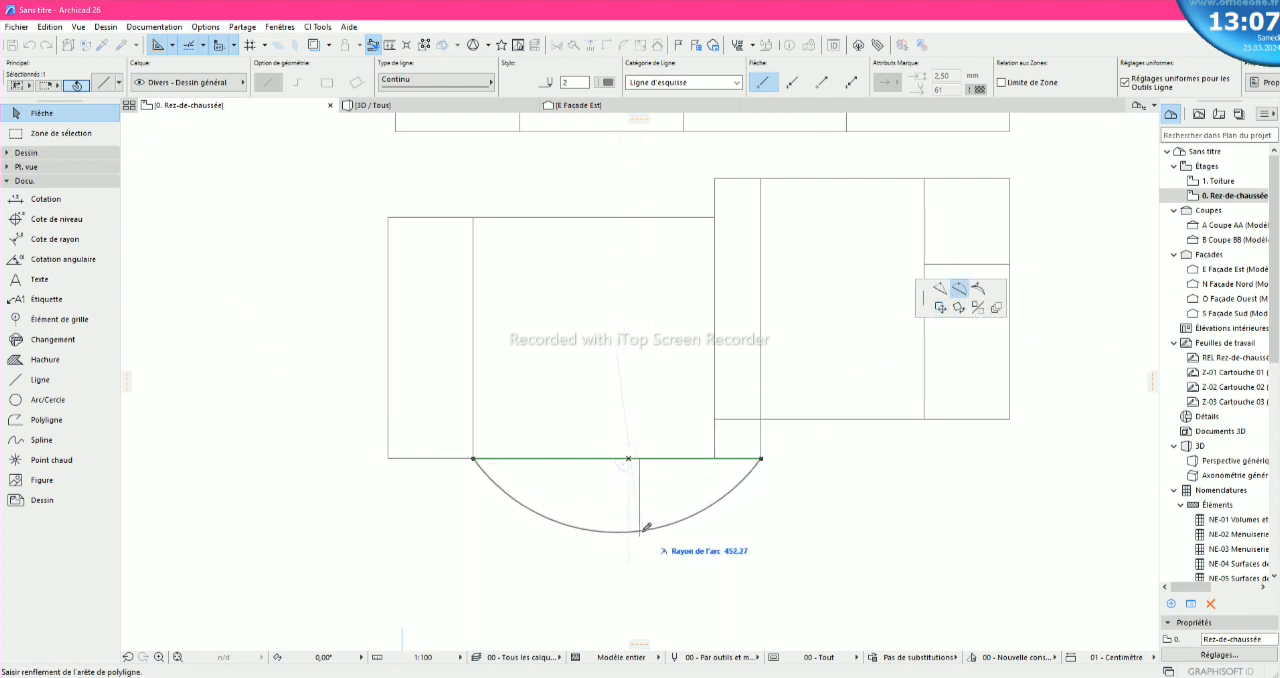
scroll(643, 536, up, 5)
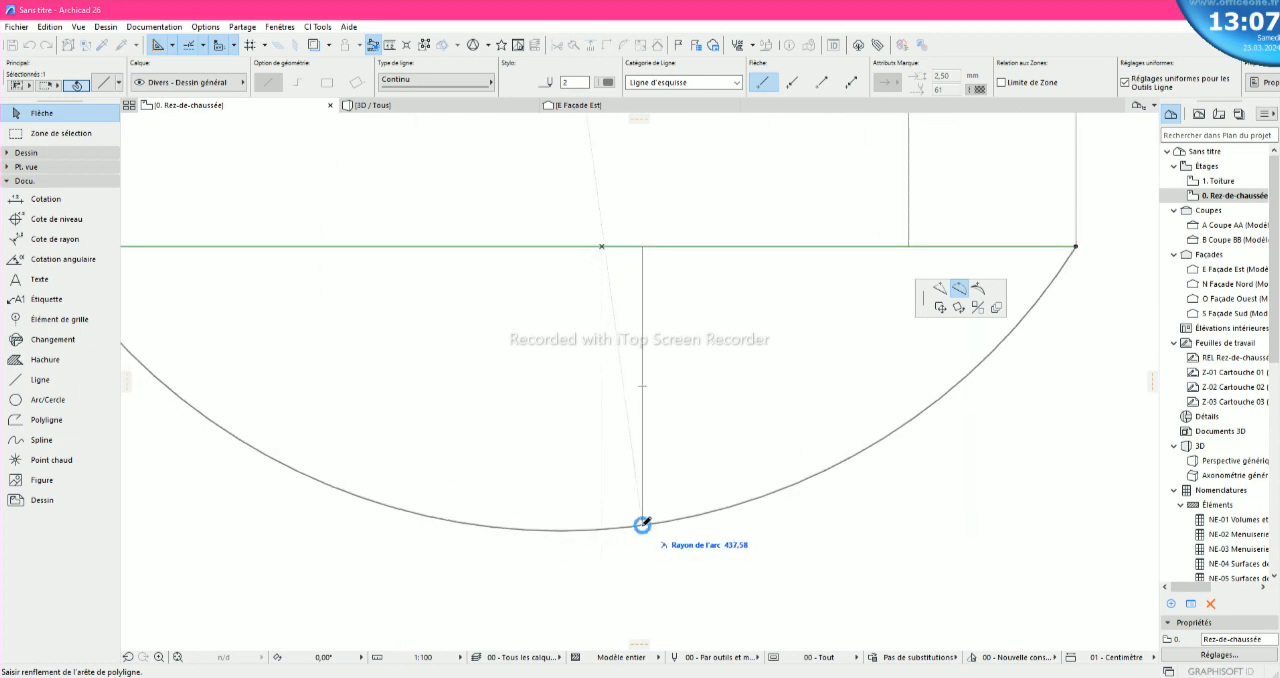
click(643, 522)
scroll(643, 522, down, 5)
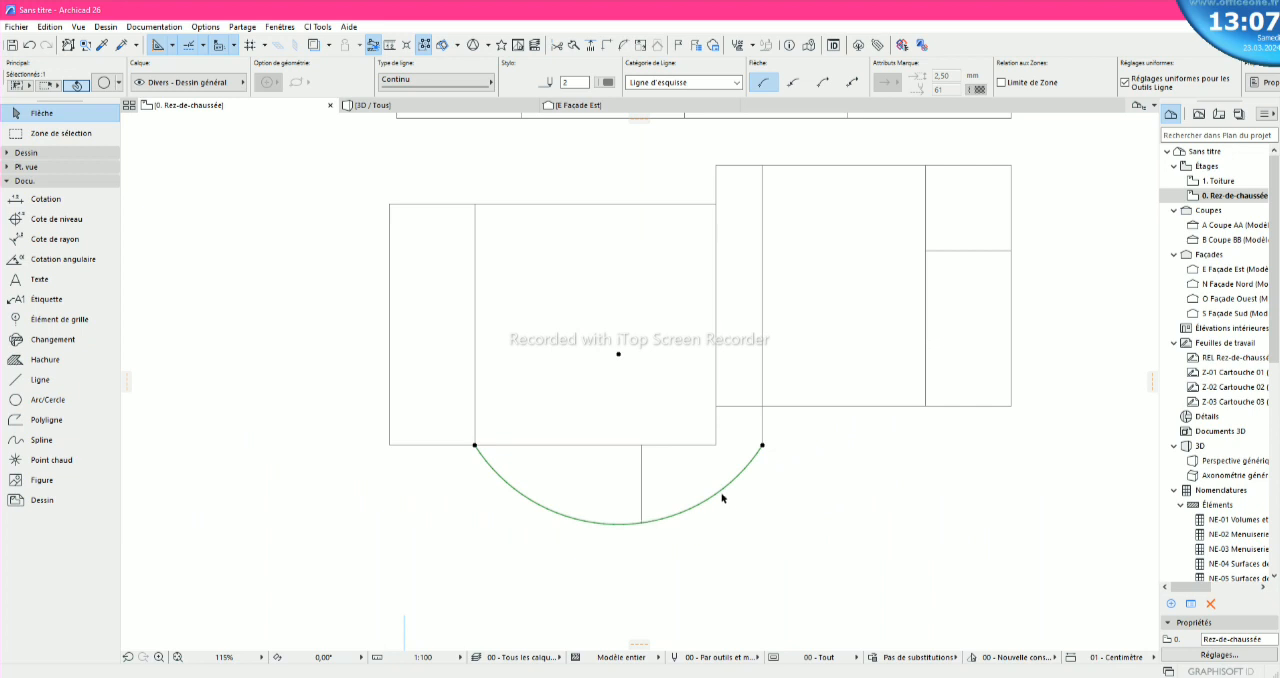
- Delete the 200 vertical line inside the curved front
key(Escape)
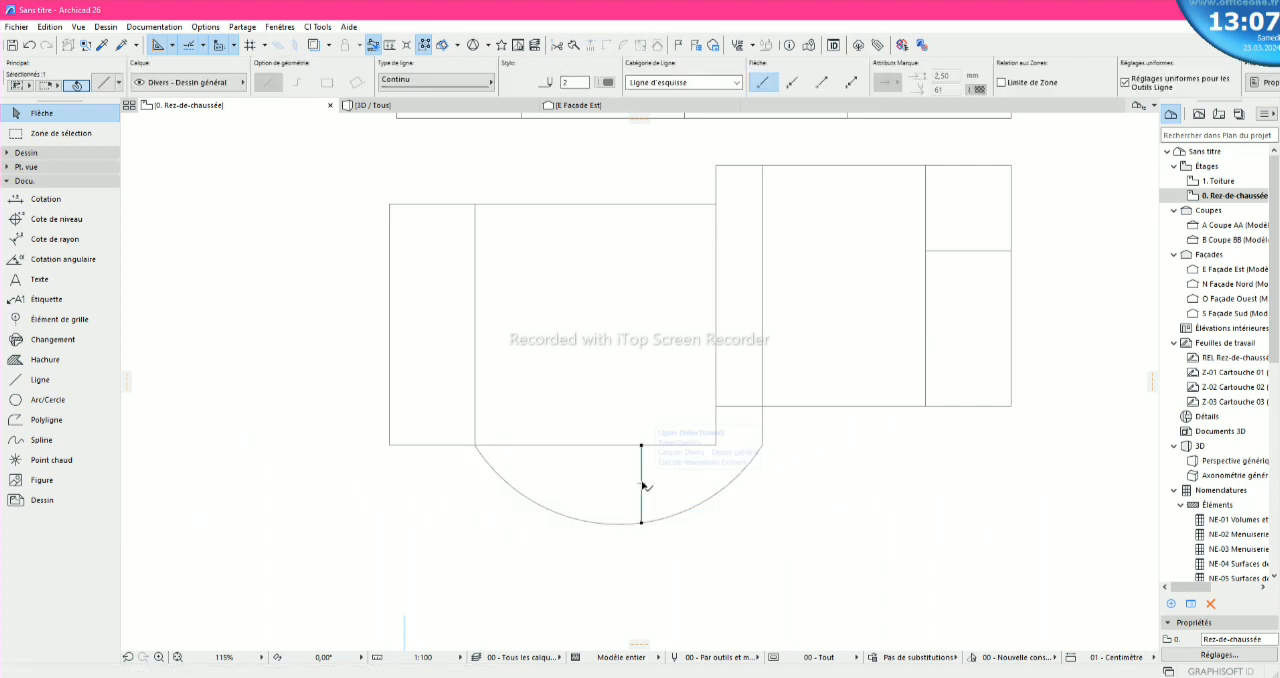
scroll(651, 482, down, 3)
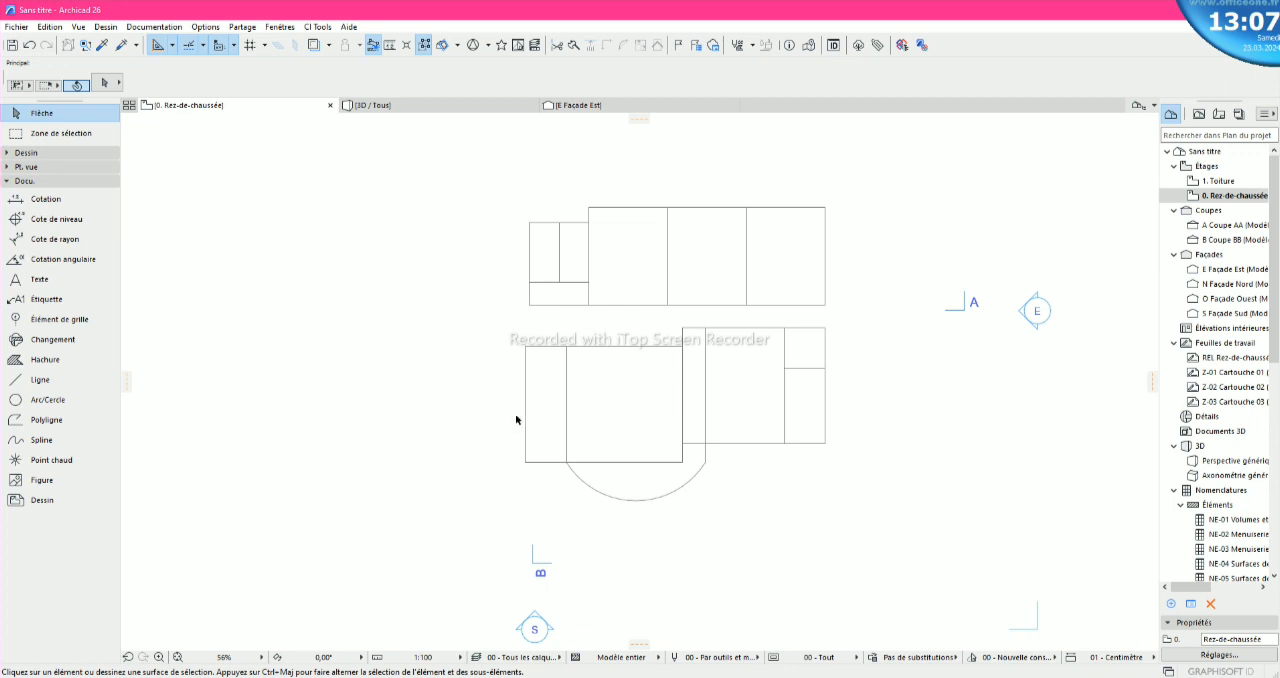
scroll(520, 393, up, 5)
scroll(517, 392, down, 2)
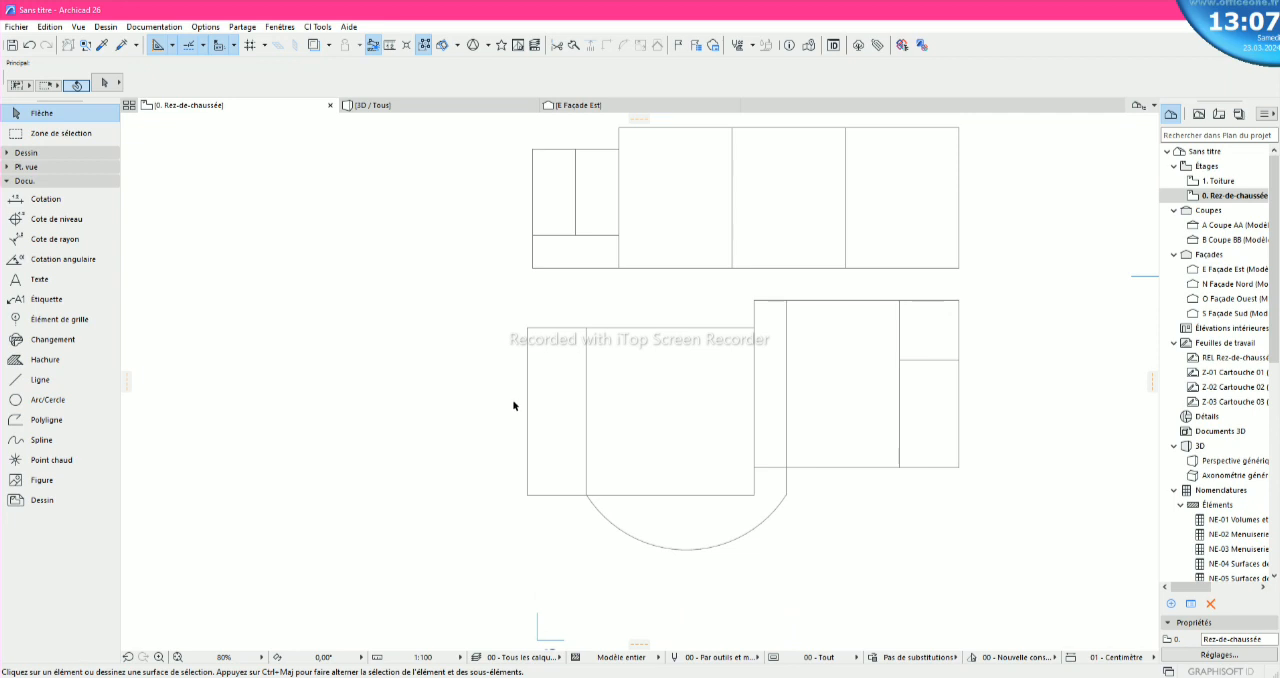
- Shorten the lower-left block's top line so its left end stops at the interior vertical line
click(550, 331)
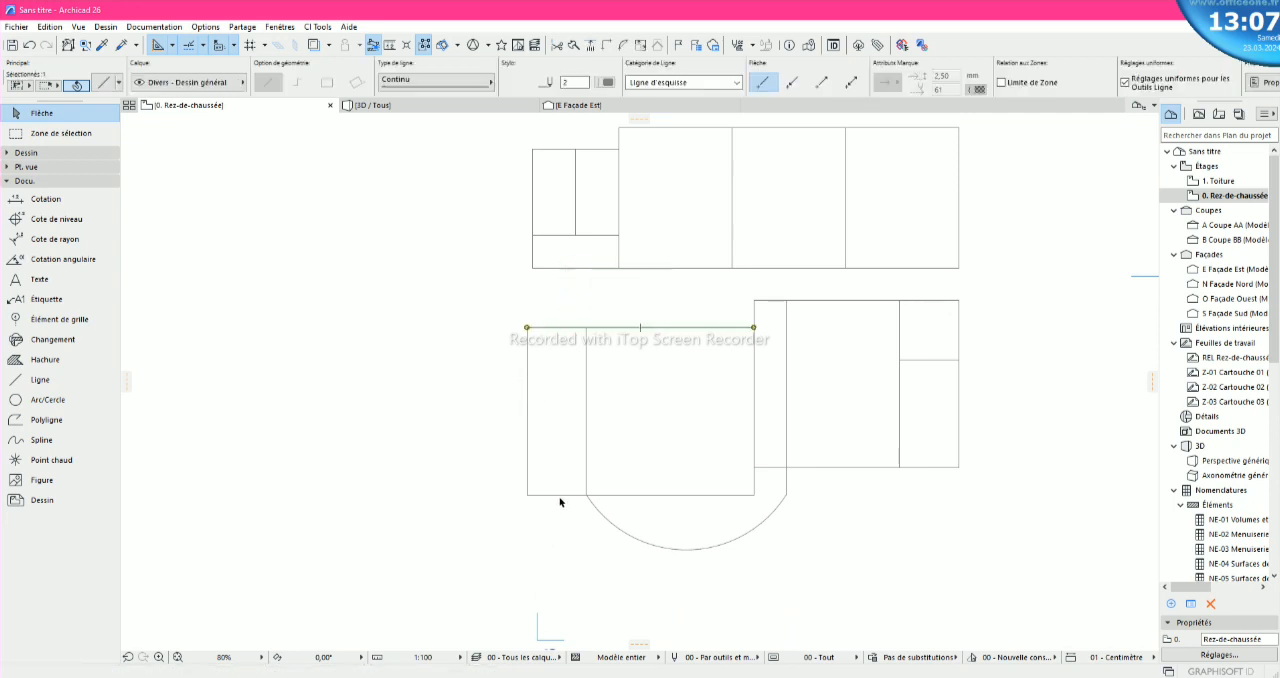
click(527, 327)
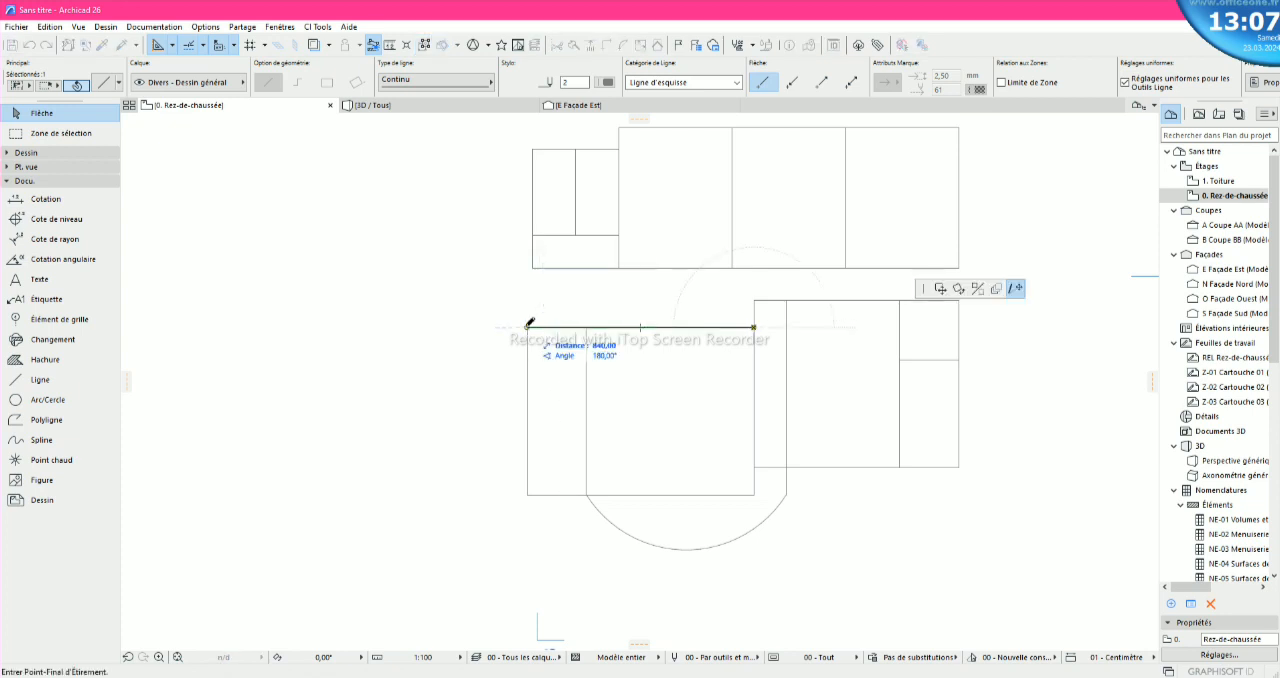
click(587, 327)
click(546, 330)
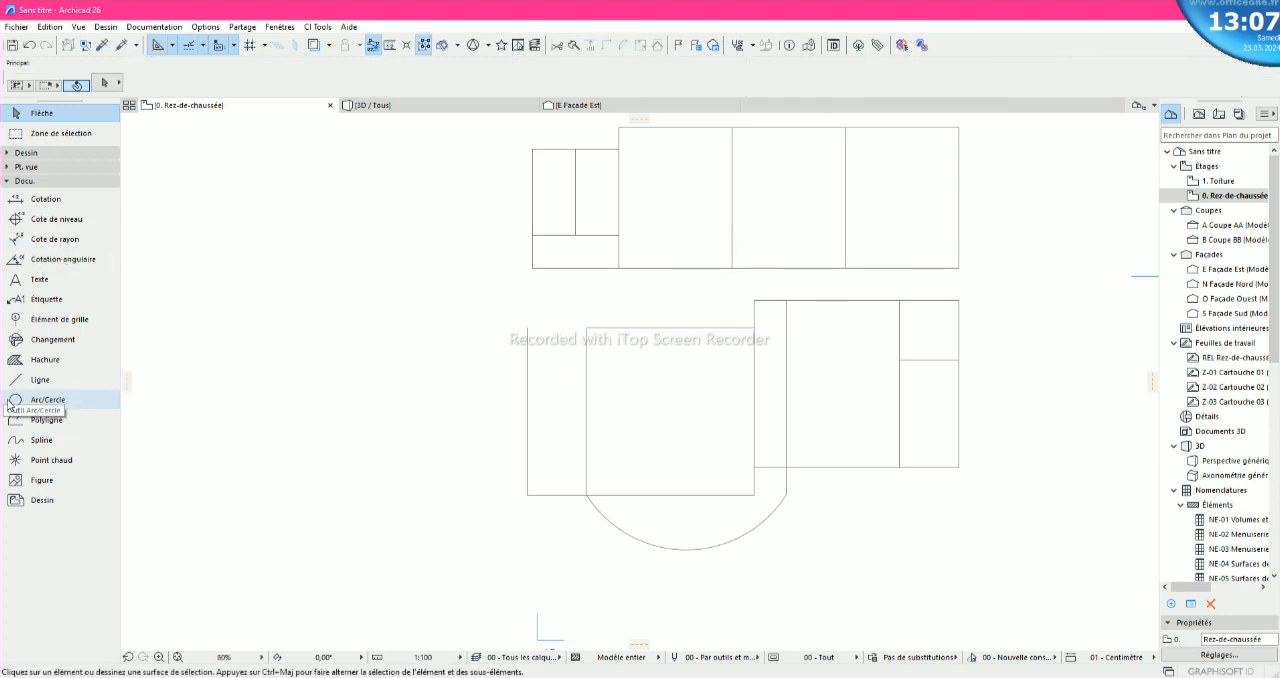
- Draw a 500 horizontal line leftward from the upper end of the lower-left block's interior vertical line
click(60, 380)
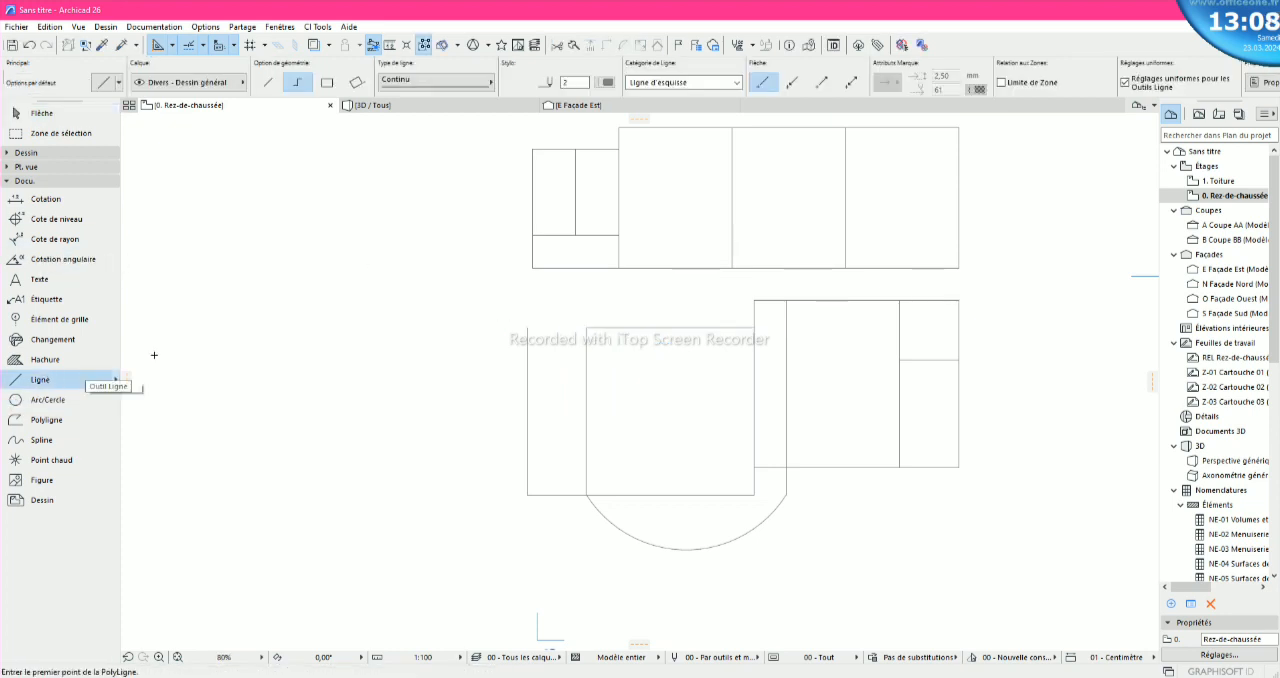
click(587, 327)
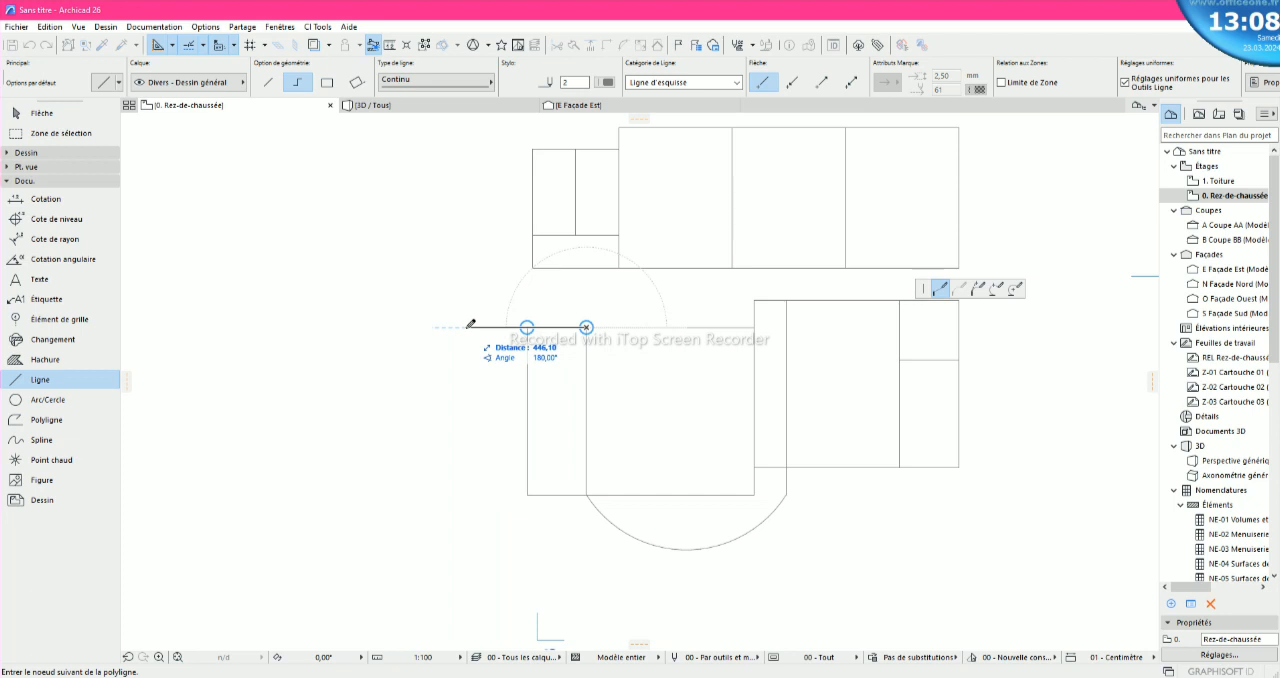
text(500)
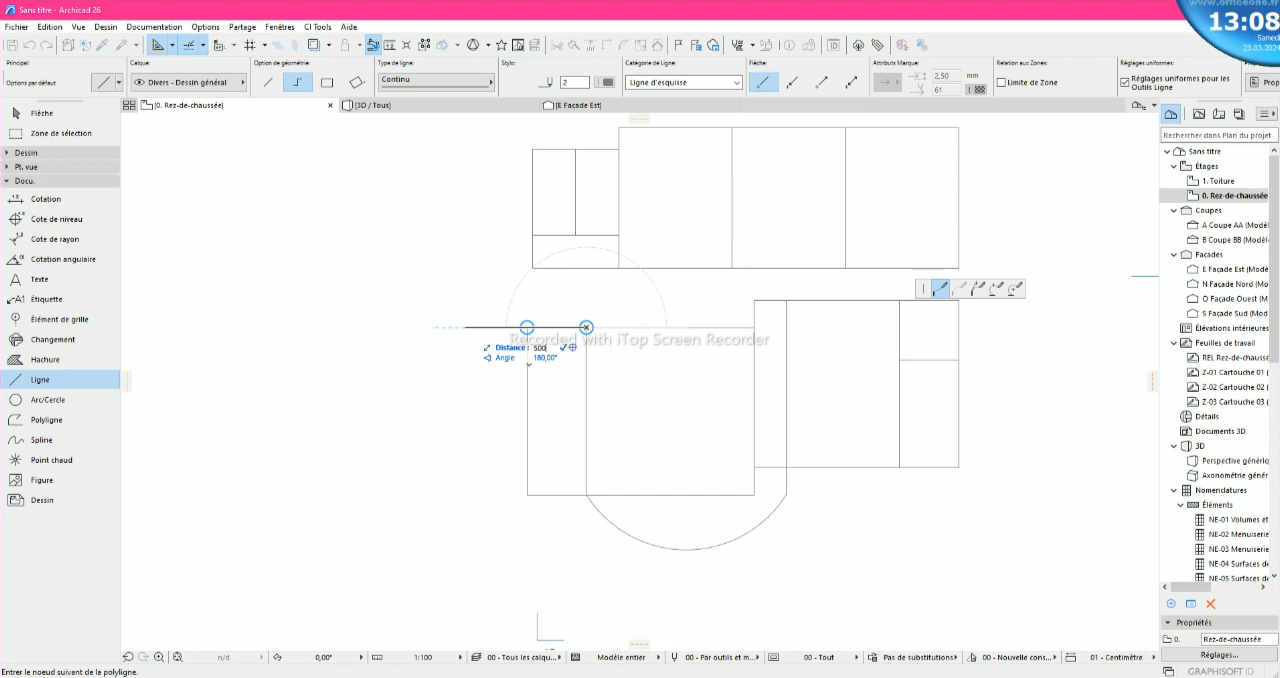
key(Return)
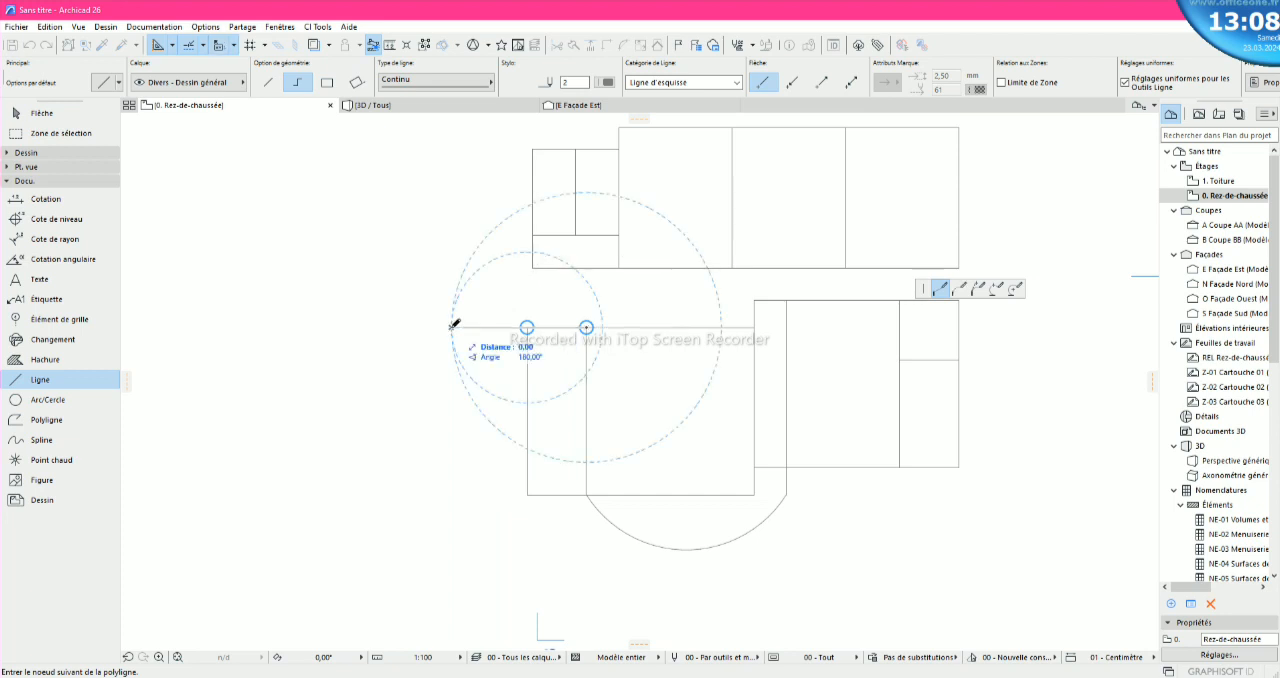
right_click(451, 328)
click(498, 433)
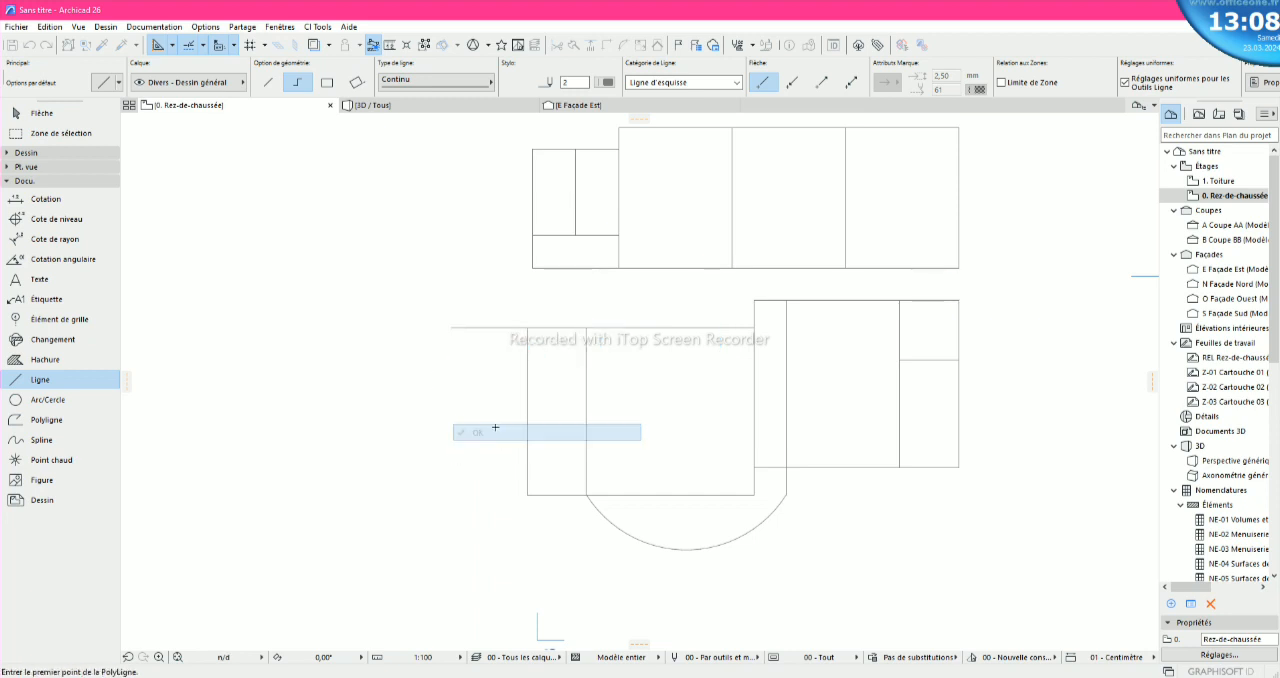
key(Escape)
- Delete the lower-left block's outer left vertical line and the short bottom segment left of the interior vertical line
click(528, 407)
key(Delete)
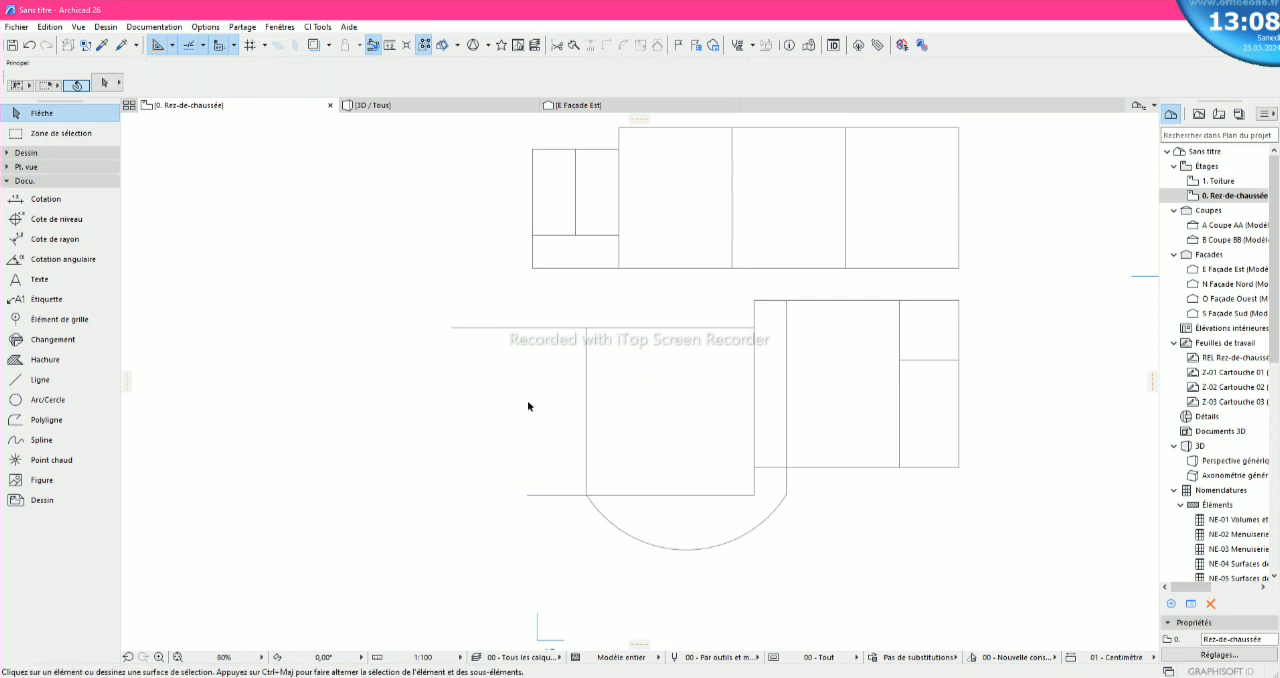
click(487, 329)
click(549, 437)
click(563, 496)
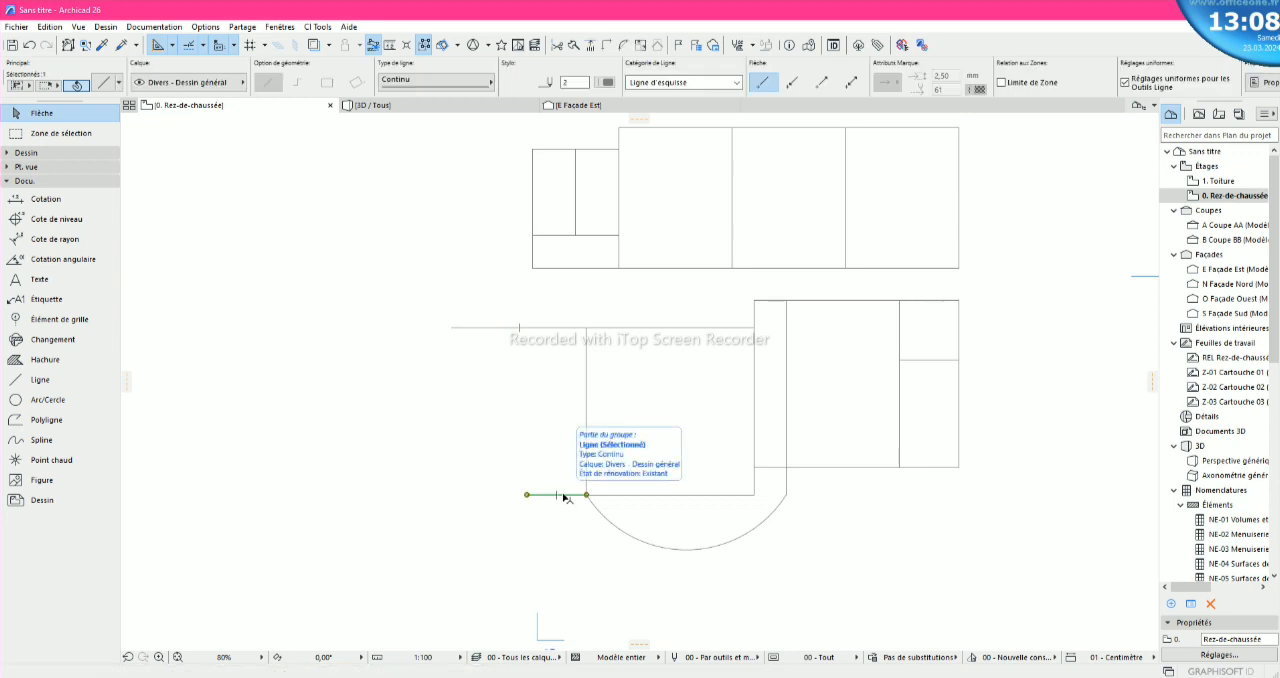
key(Delete)
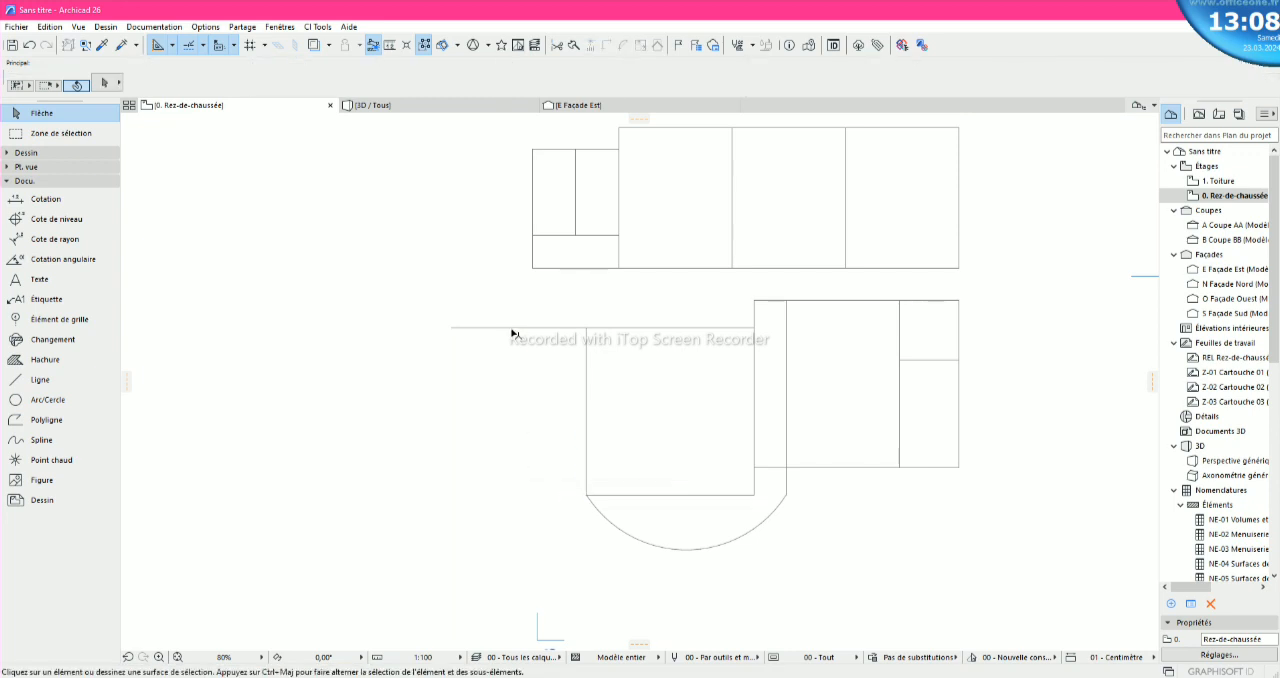
- Copy the 500 horizontal line from the interior vertical line's upper end down to its lower end
click(514, 328)
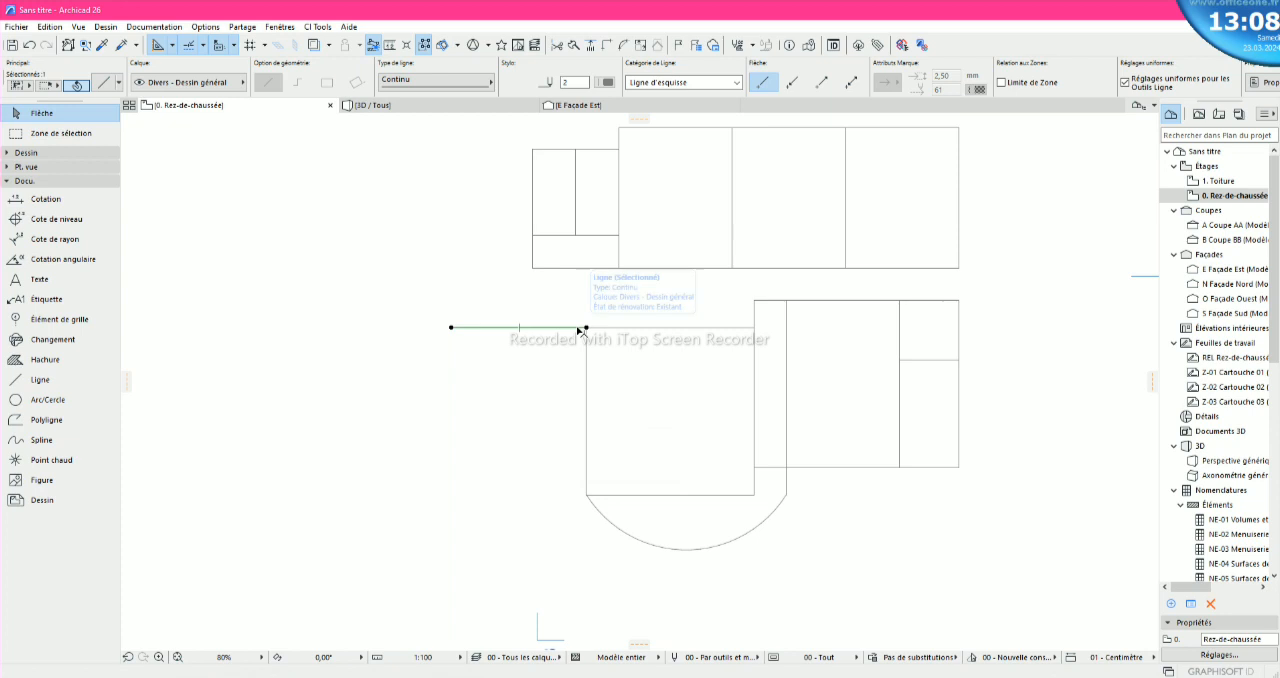
click(449, 339)
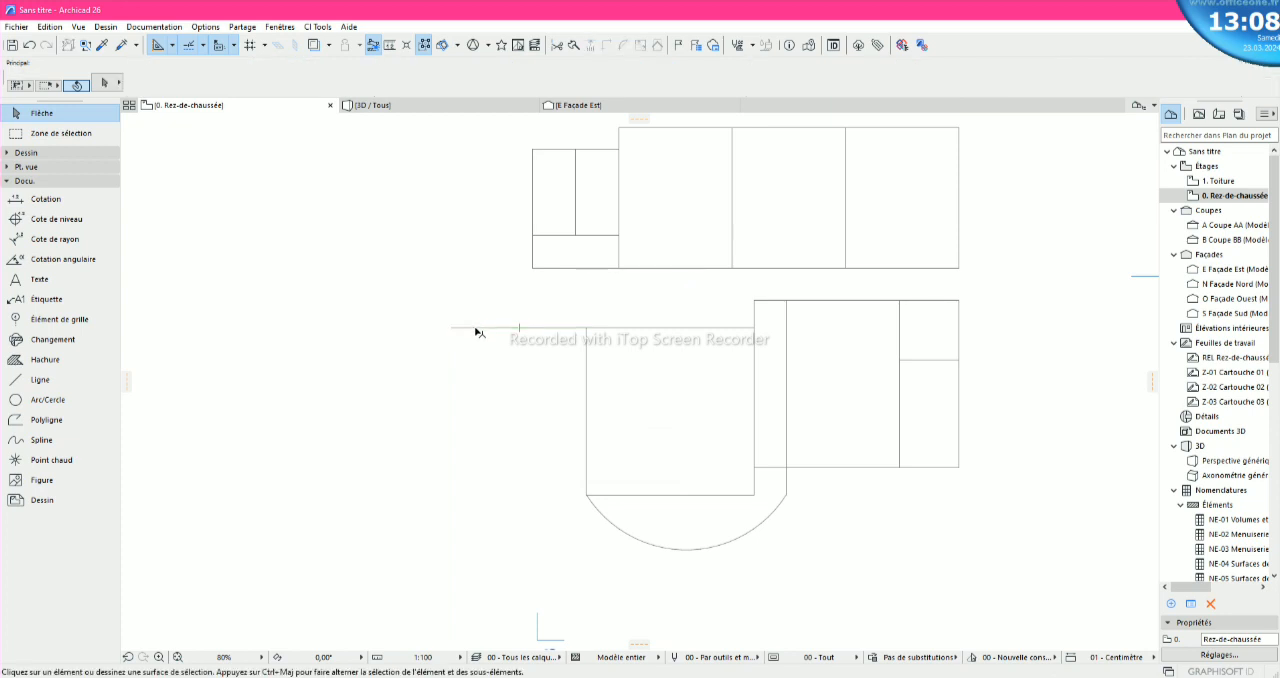
click(478, 331)
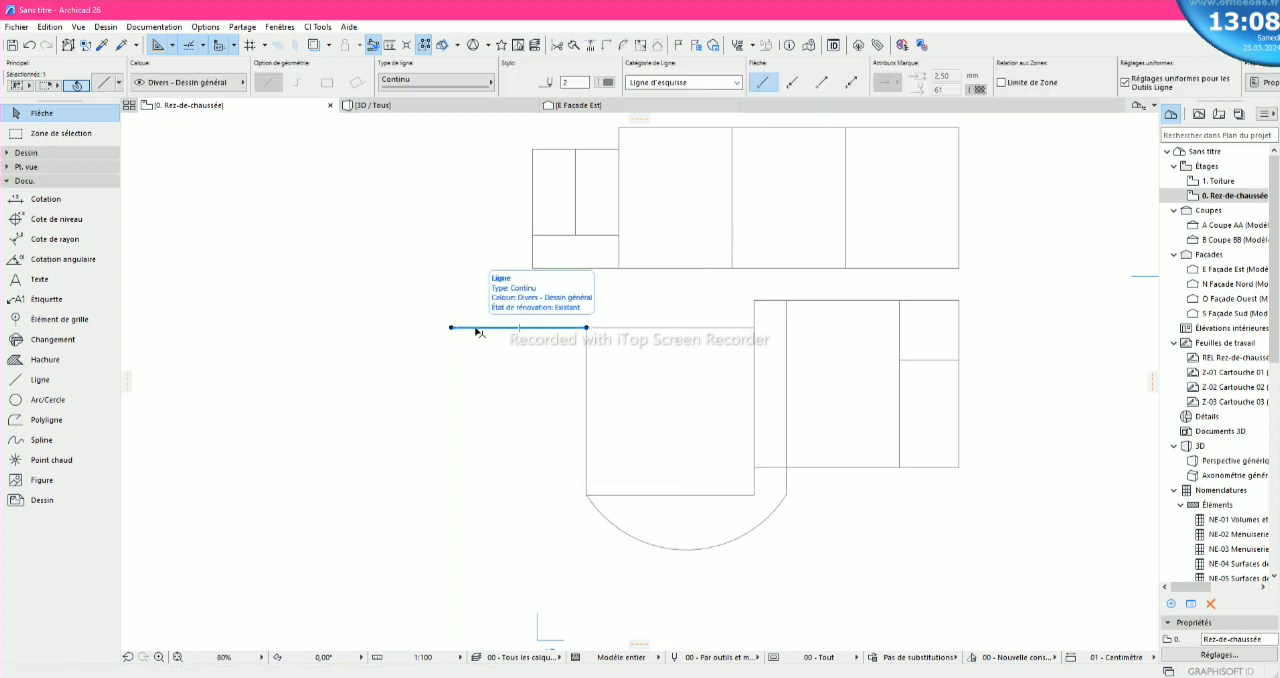
right_click(478, 331)
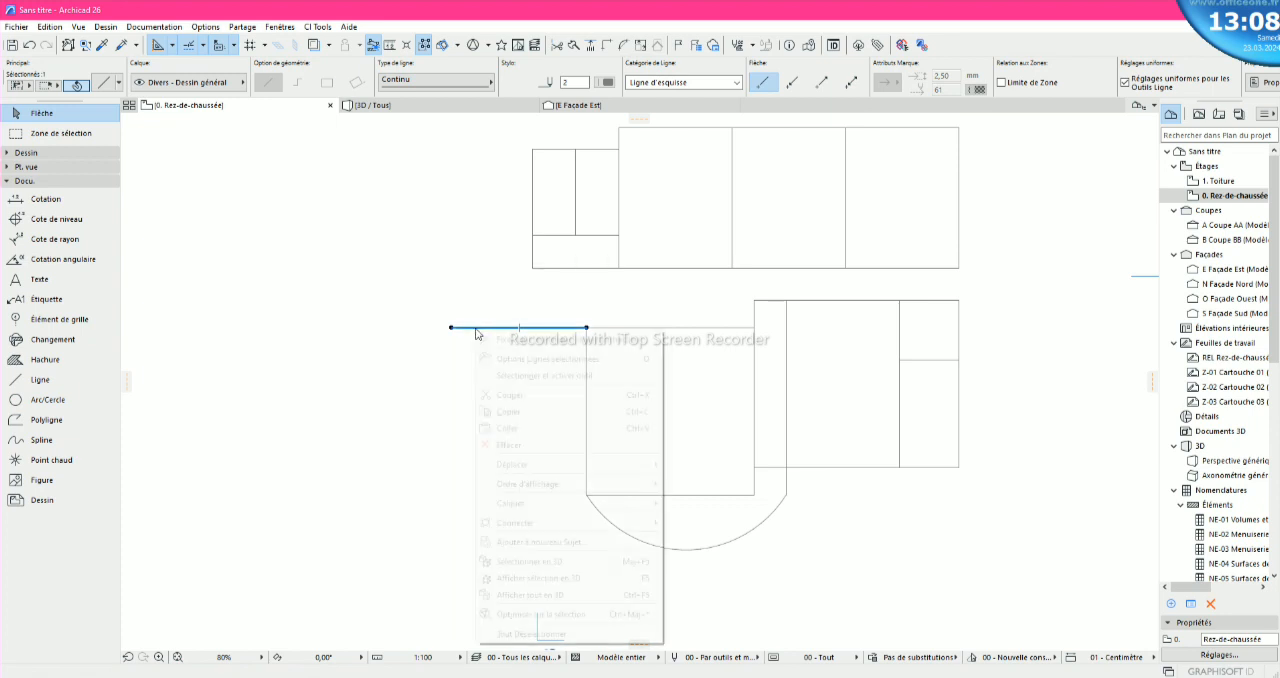
mouse_move(546, 466)
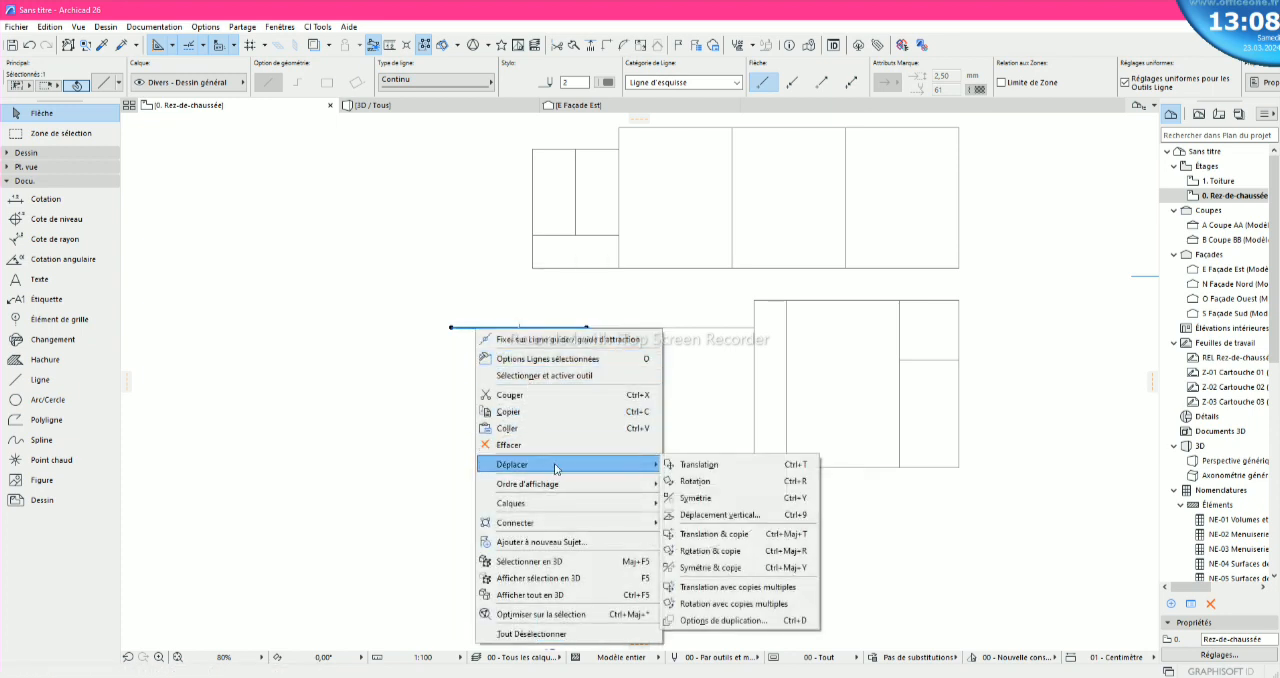
click(724, 534)
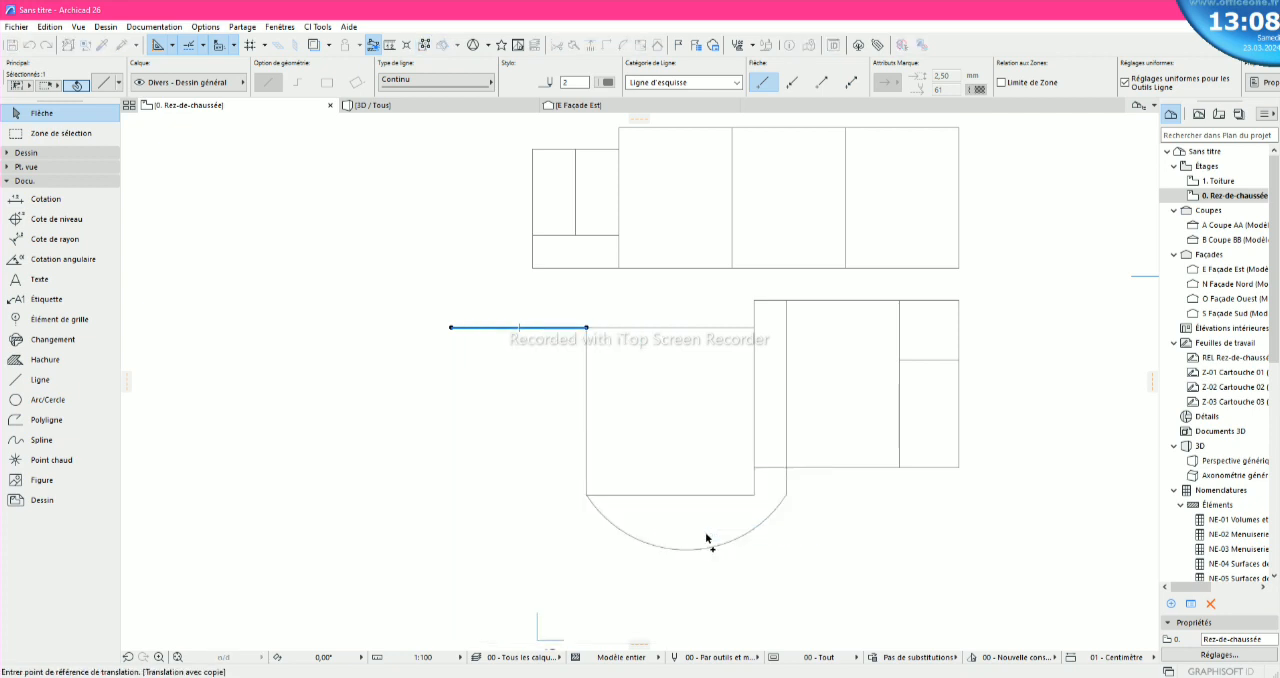
click(587, 328)
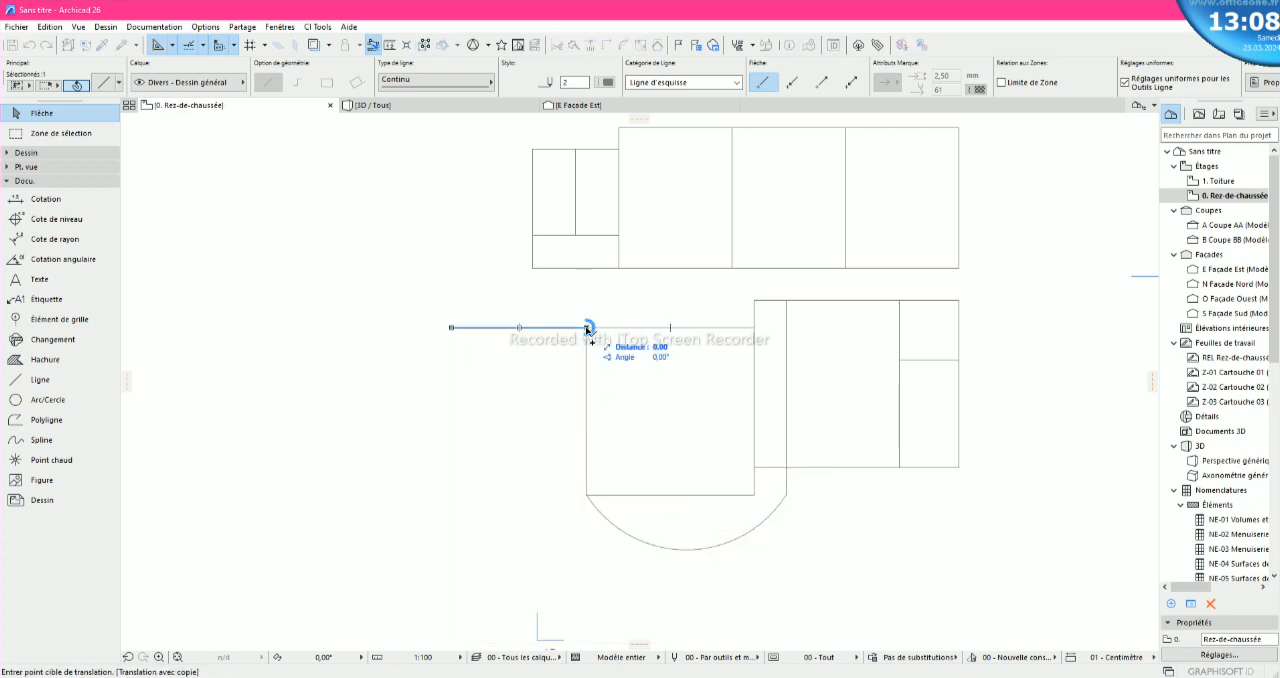
scroll(568, 517, up, 5)
click(644, 469)
scroll(644, 470, down, 5)
click(654, 449)
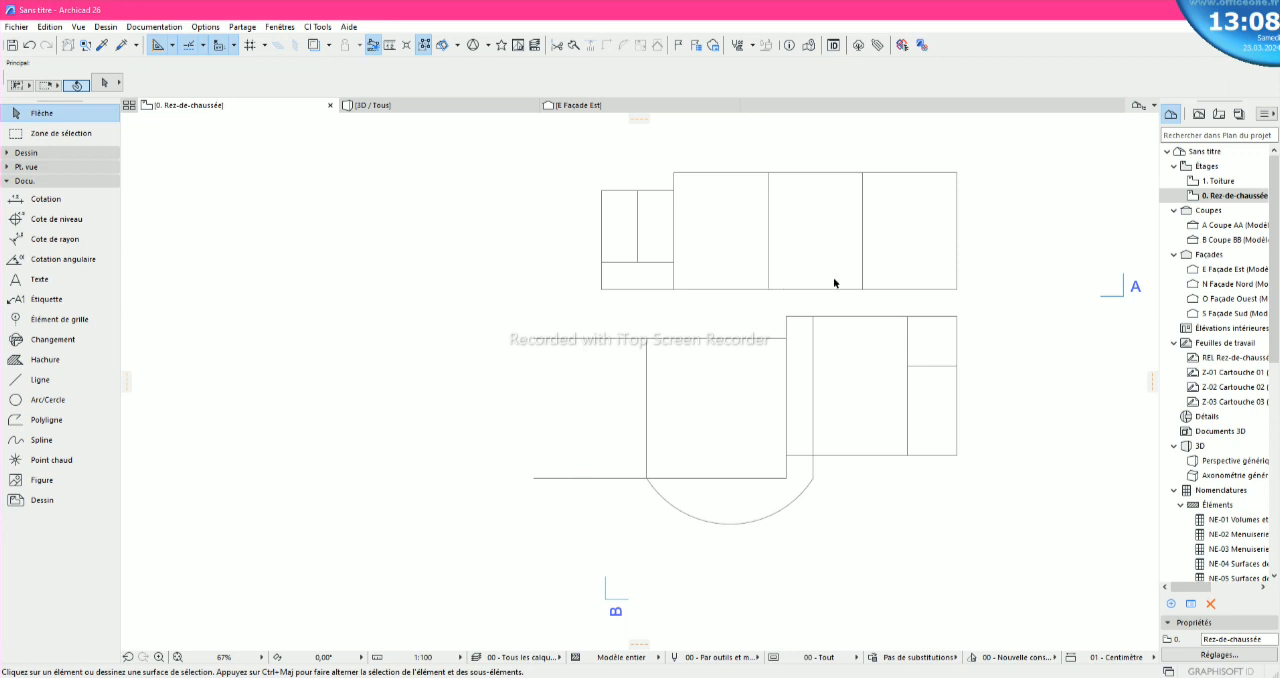
scroll(801, 455, up, 4)
scroll(796, 453, down, 2)
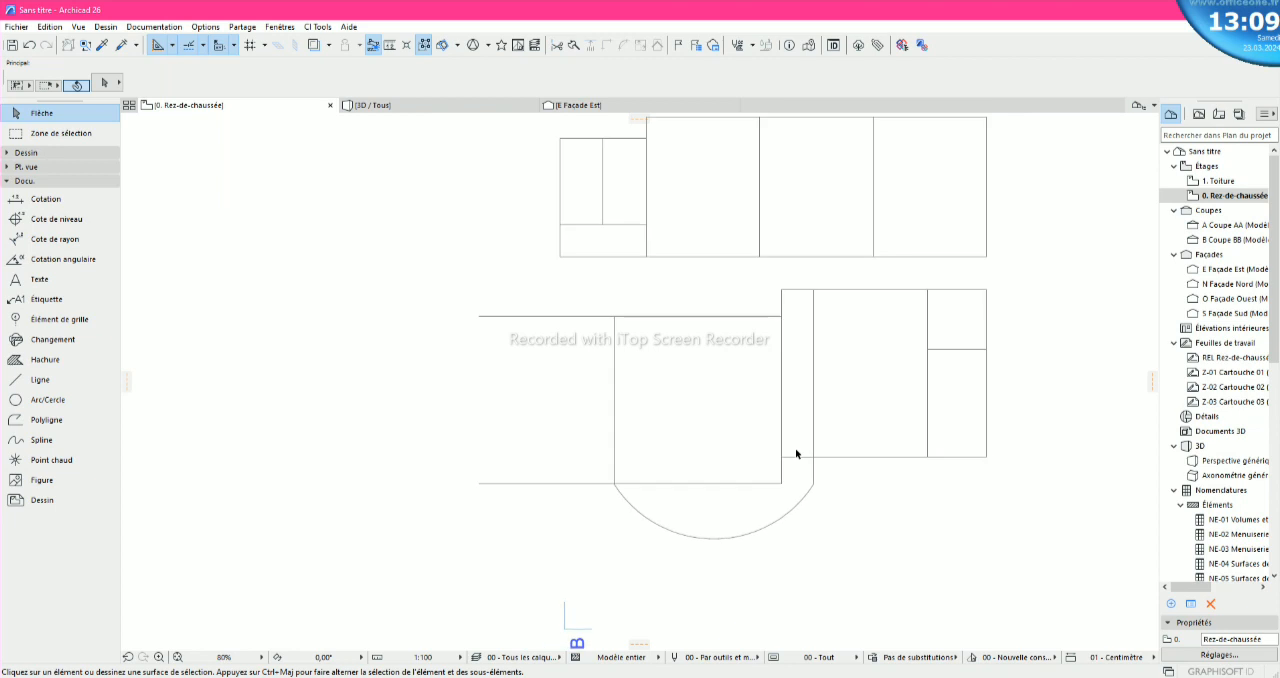
scroll(787, 449, down, 1)
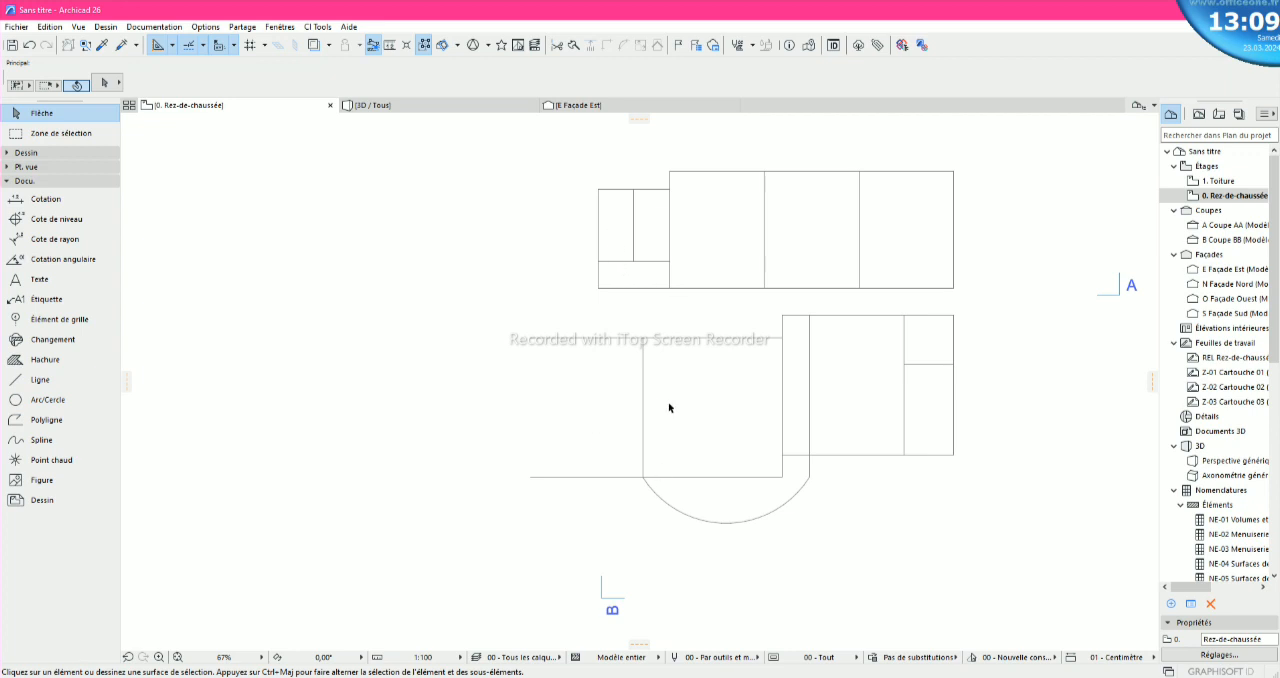
click(773, 480)
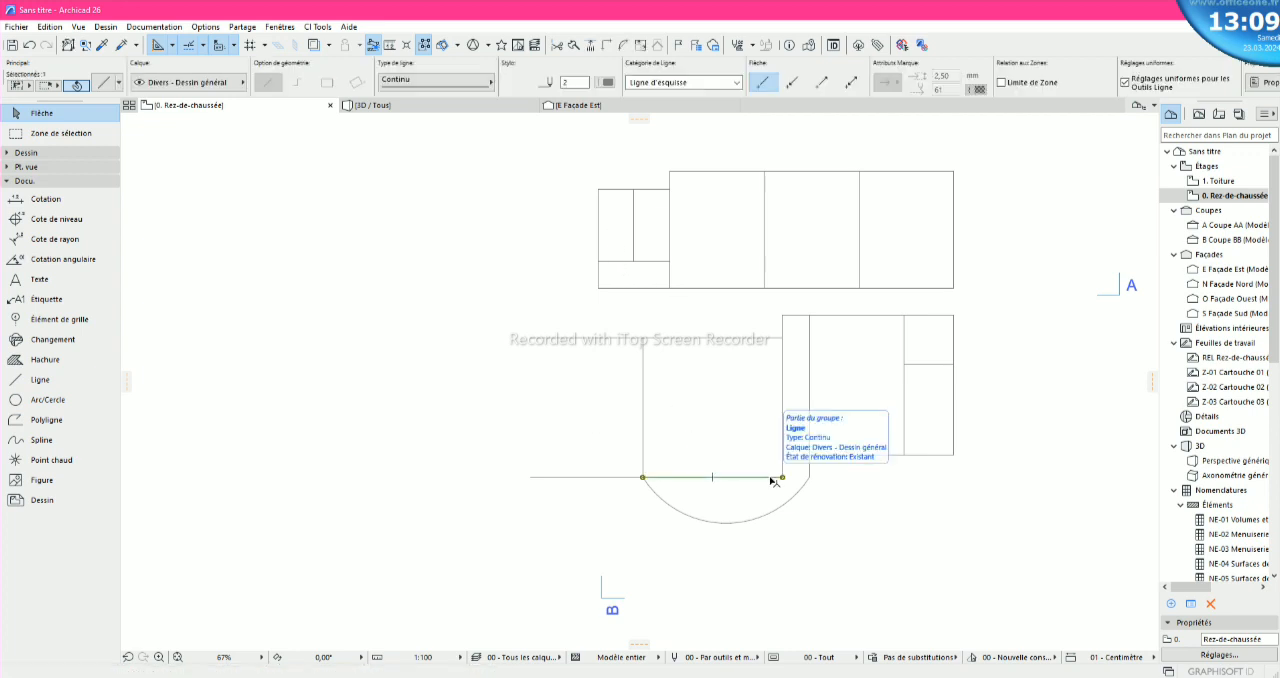
key(Escape)
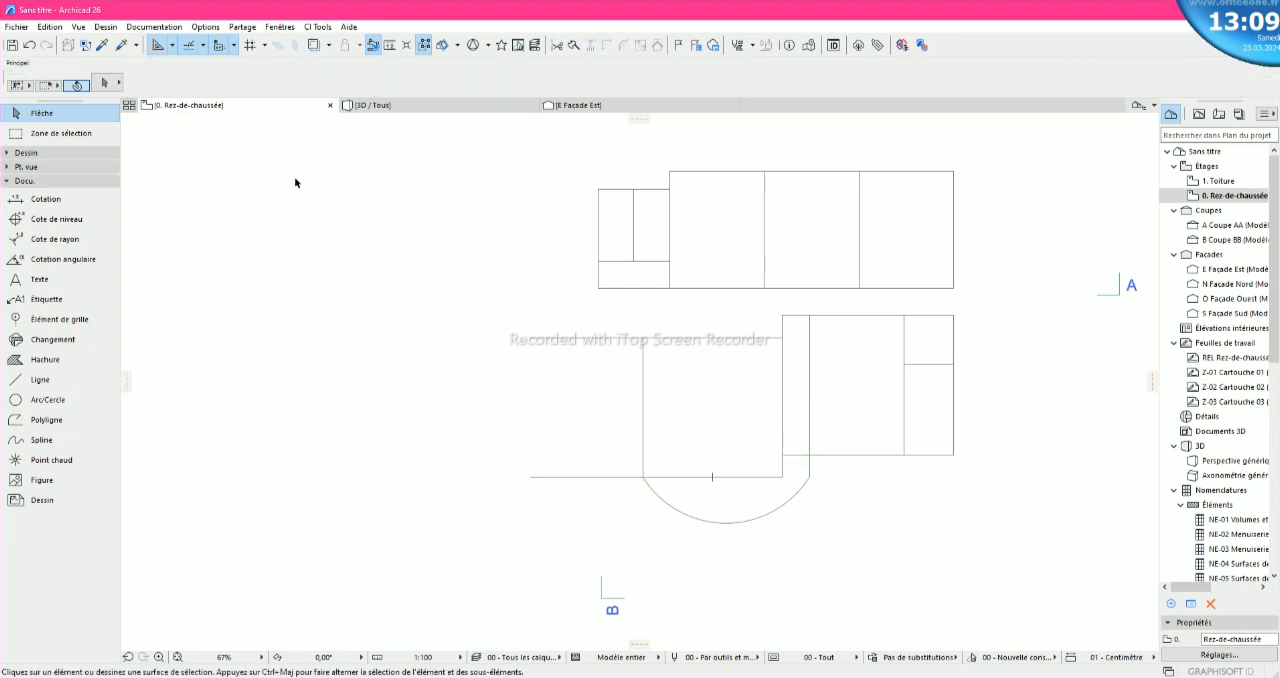
- Dimension the lower-left block's bottom edge between its two vertical sides, placing the dimension just above the edge
click(43, 208)
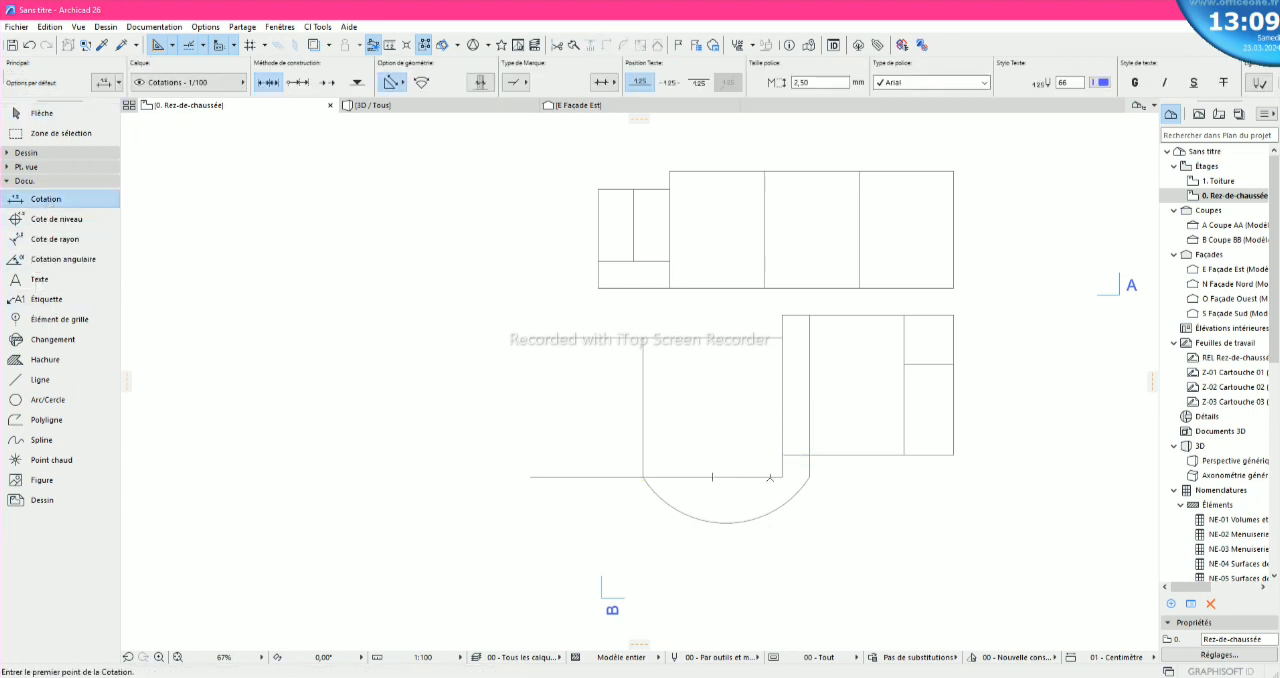
click(783, 477)
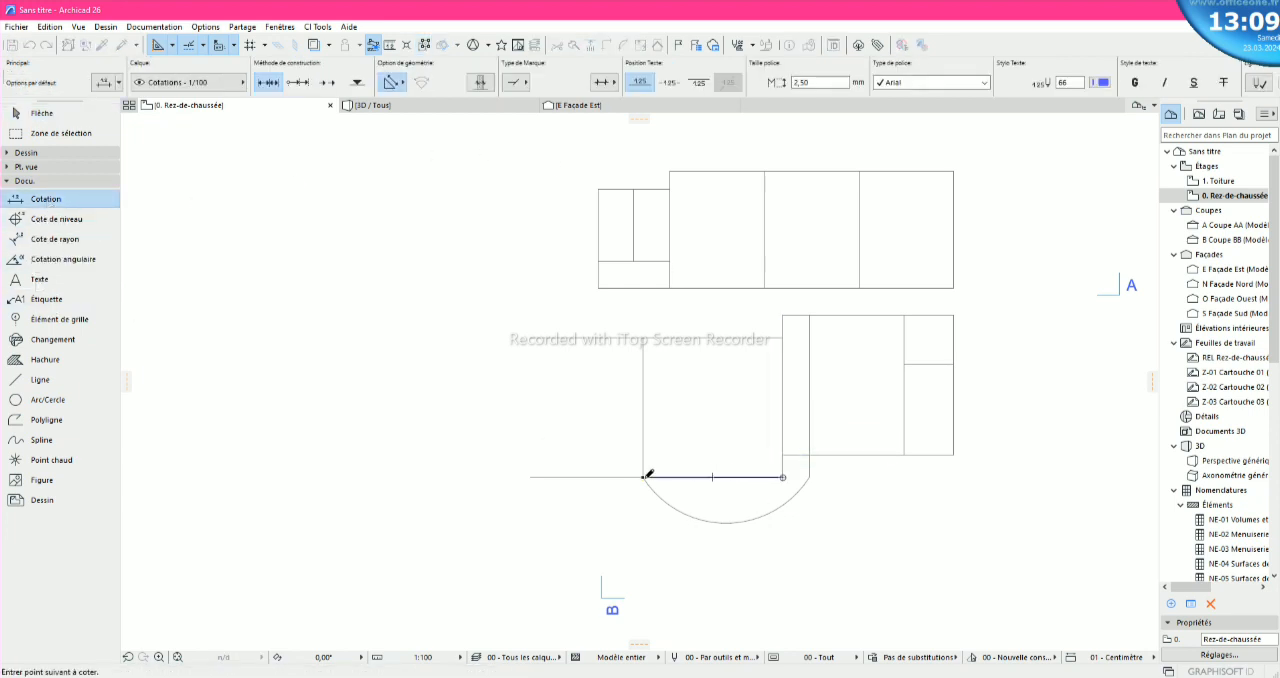
click(643, 477)
right_click(643, 477)
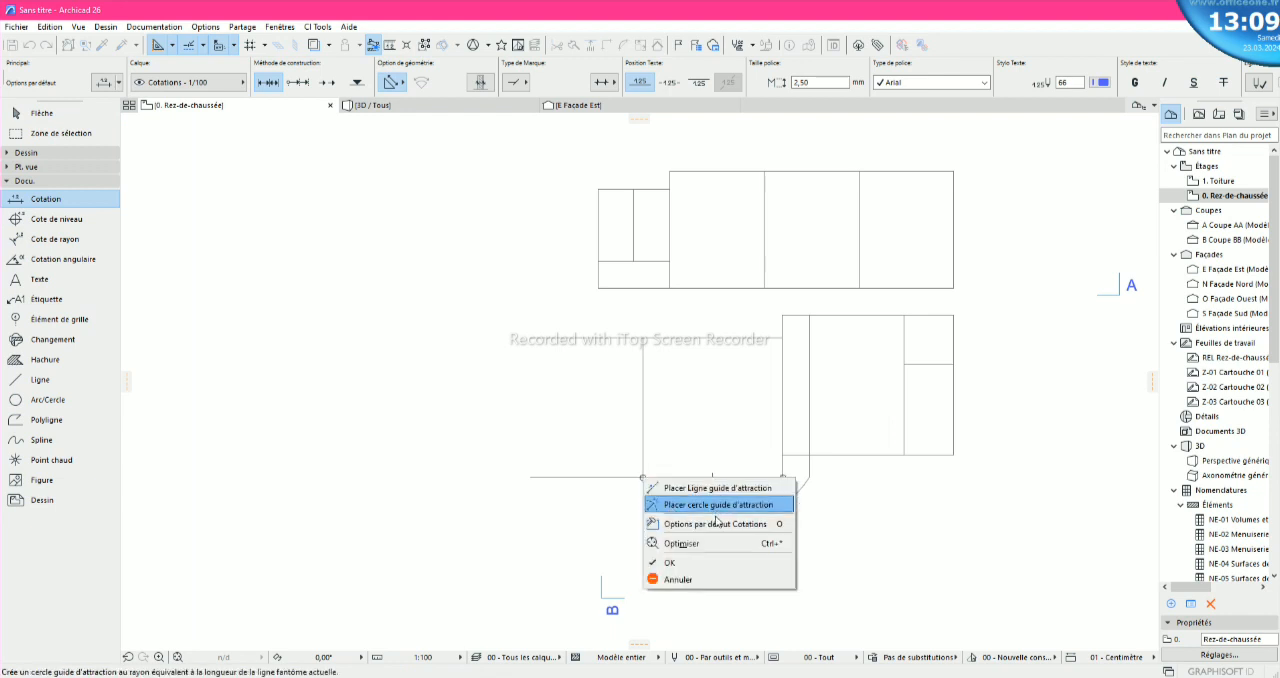
click(695, 564)
click(686, 446)
scroll(686, 447, up, 3)
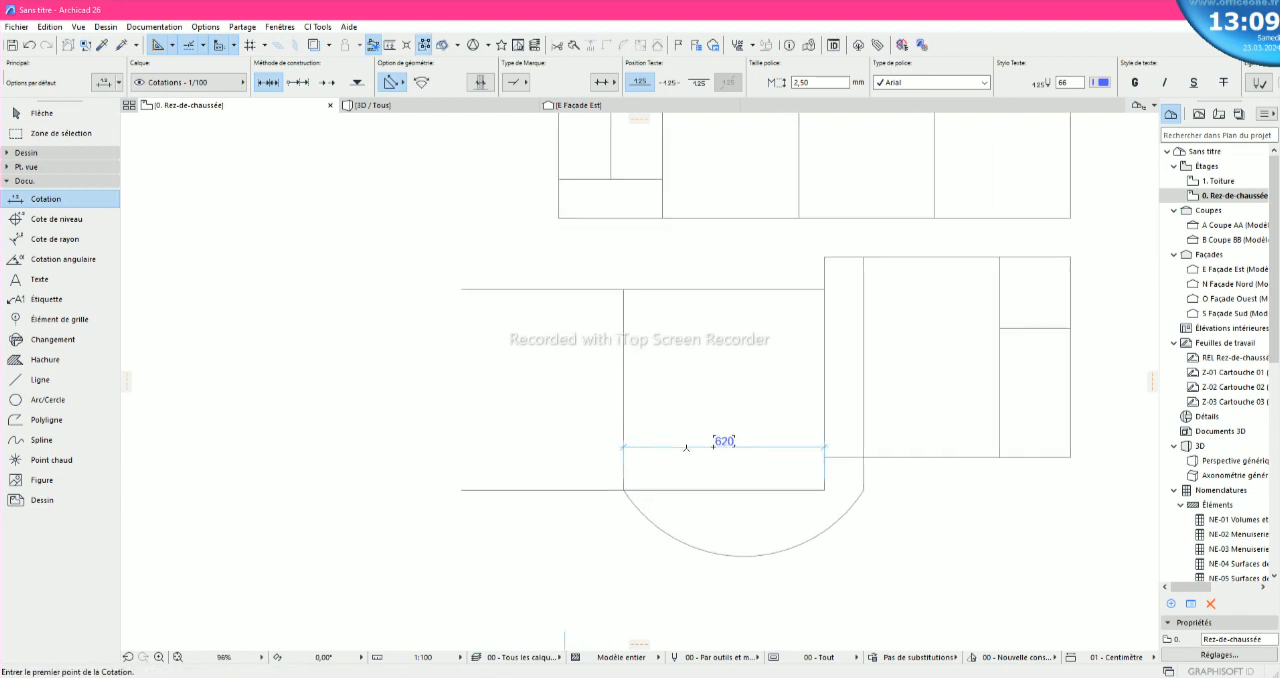
scroll(686, 447, down, 2)
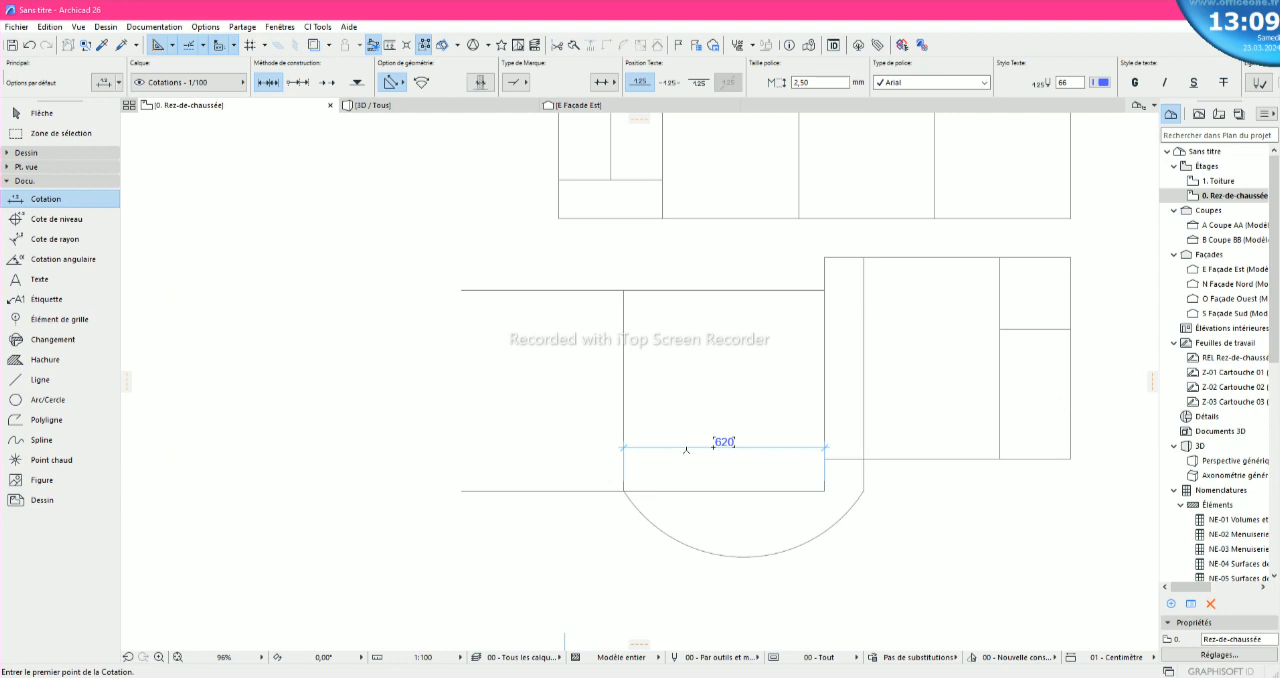
key(Escape)
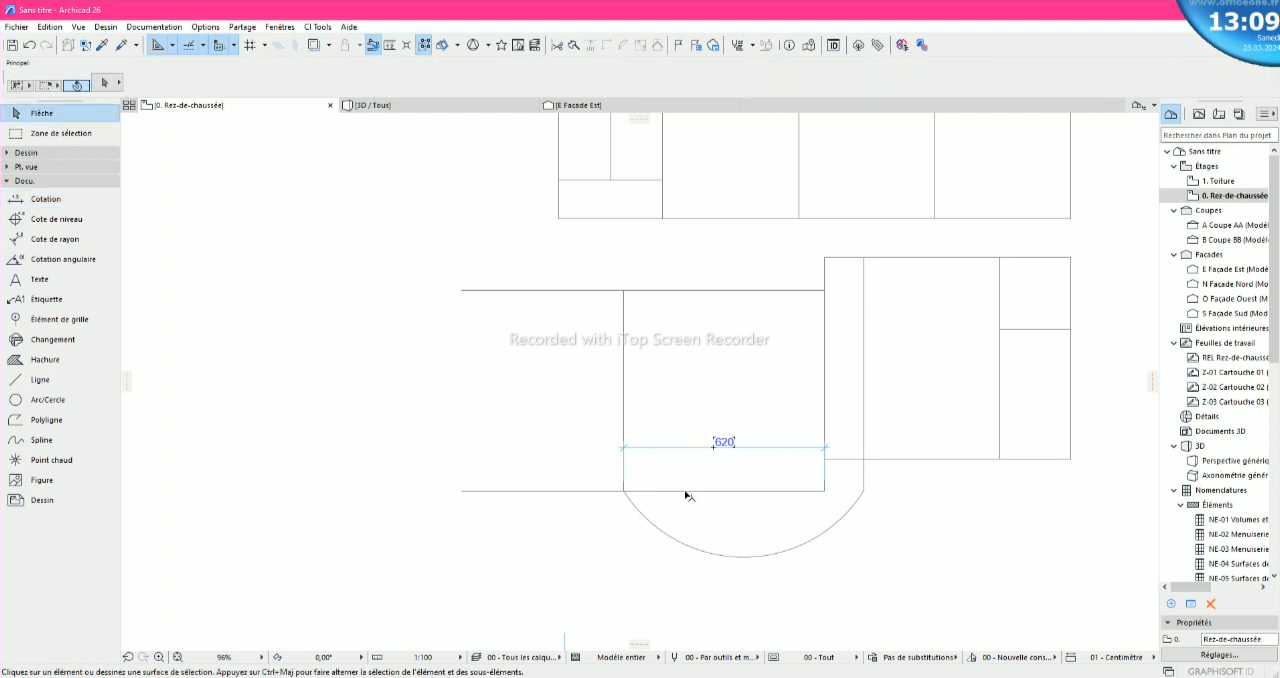
- Delete the 500 horizontal line extending leftward from the lower-left block's bottom-left corner
click(687, 491)
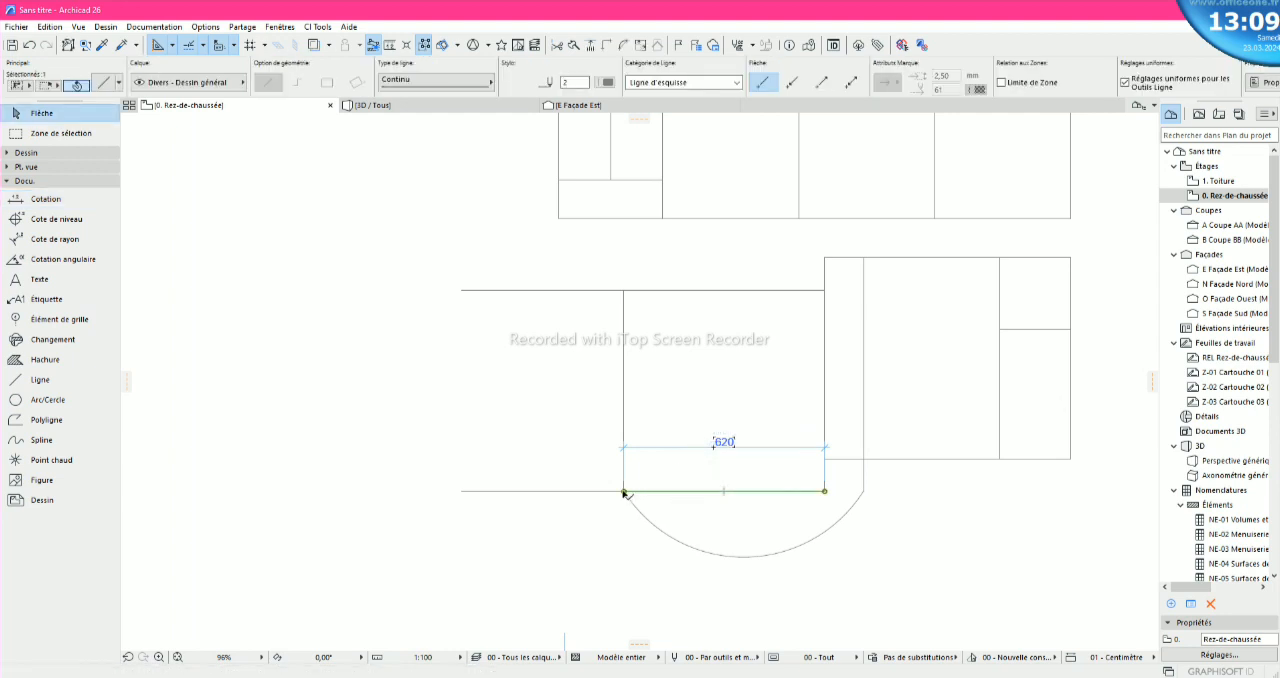
click(608, 492)
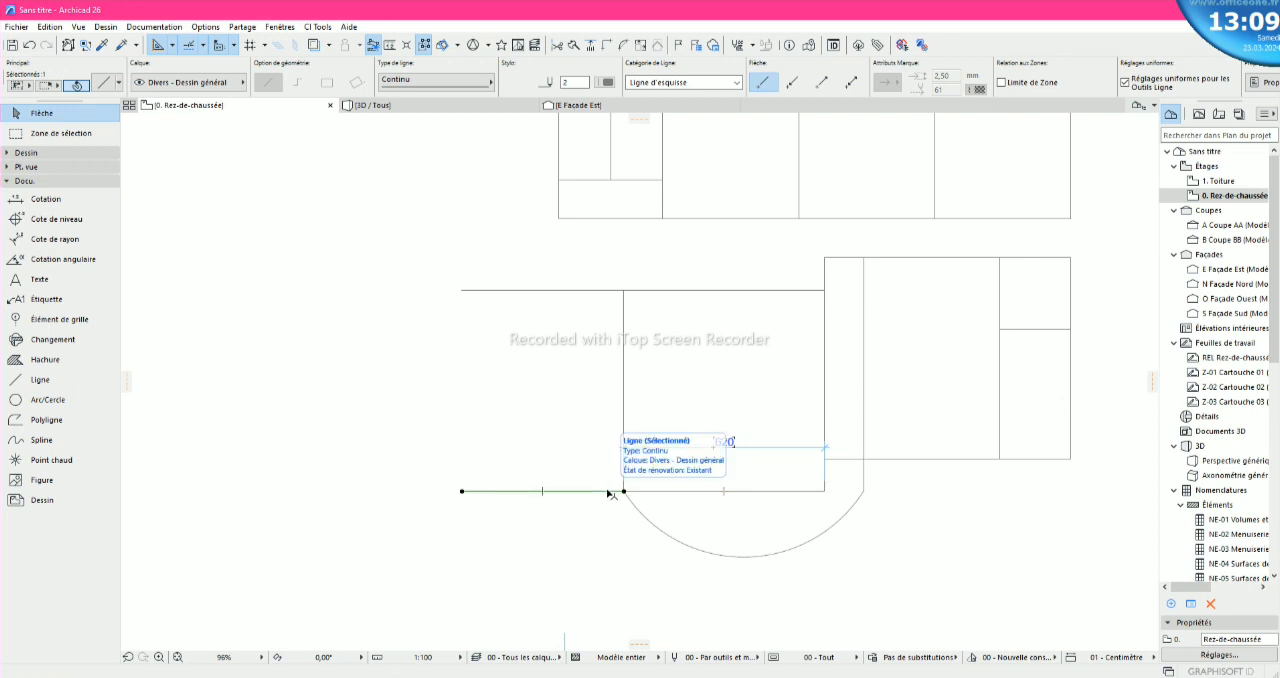
key(Delete)
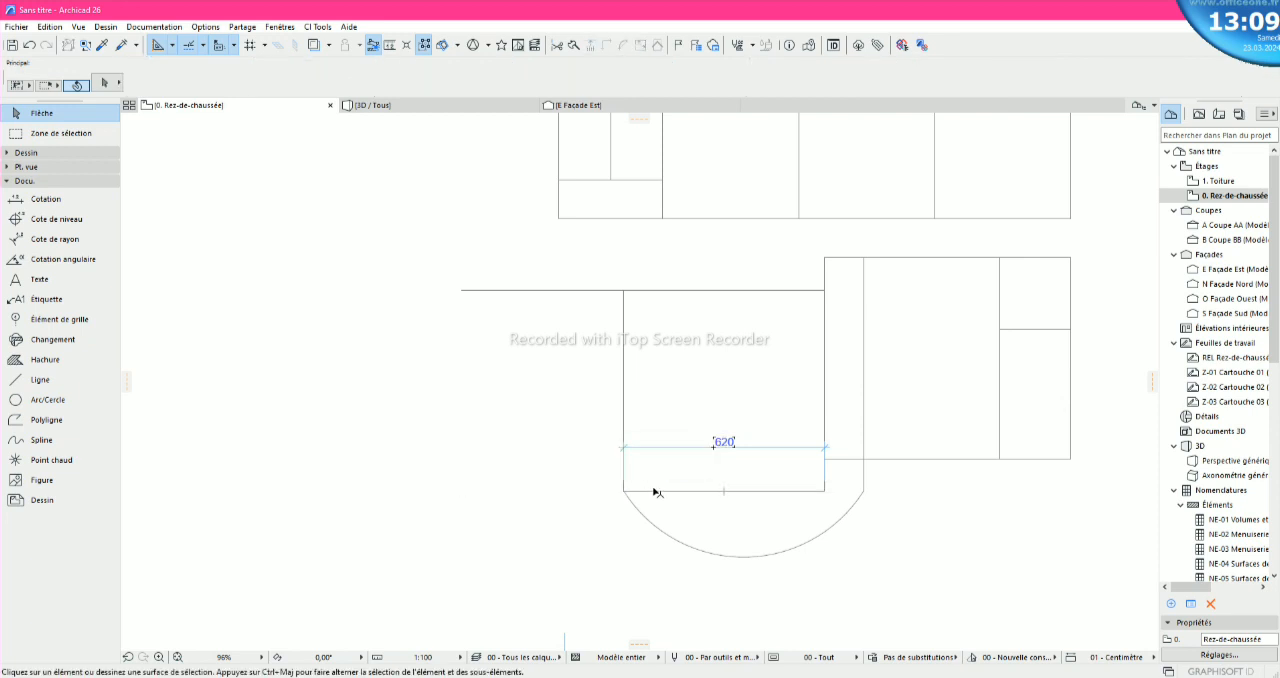
- Stretch the lower-left block's bottom edge leftward to a length of 820, aligning its end with the upper block's left side
click(652, 491)
click(622, 492)
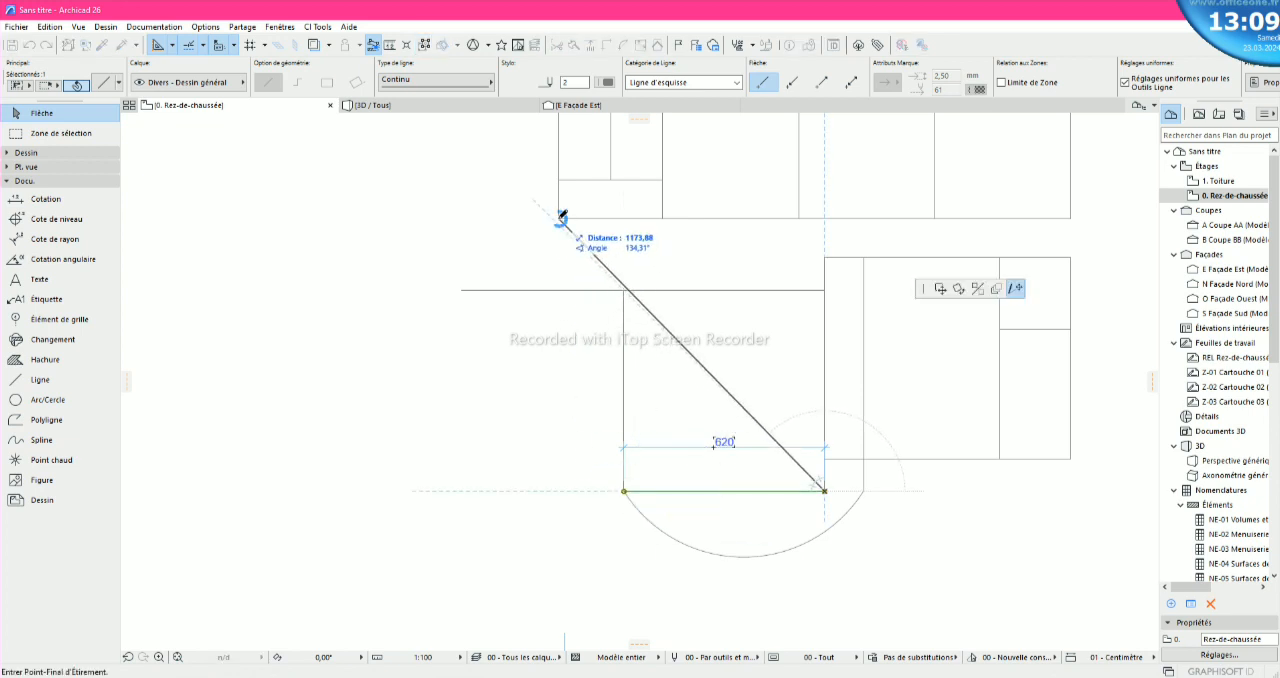
click(559, 489)
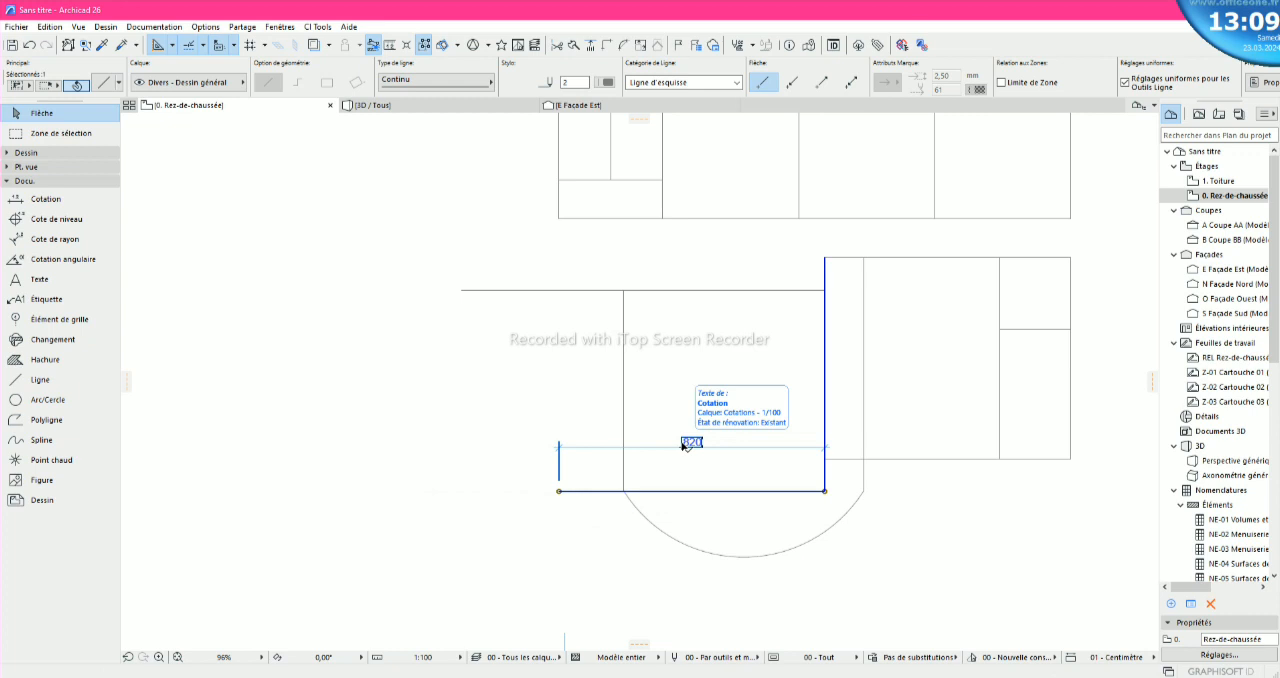
key(Escape)
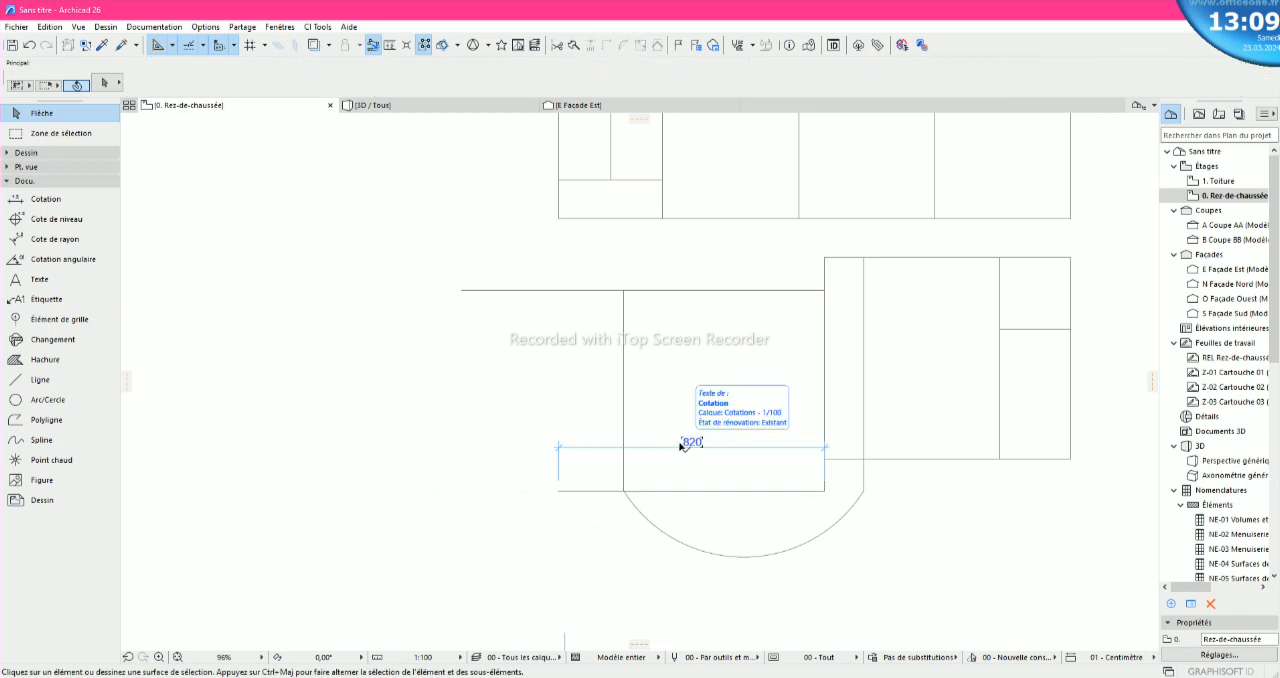
- Move the lower-left block's left vertical side leftward so it stands on the left end of the lengthened bottom edge
click(624, 322)
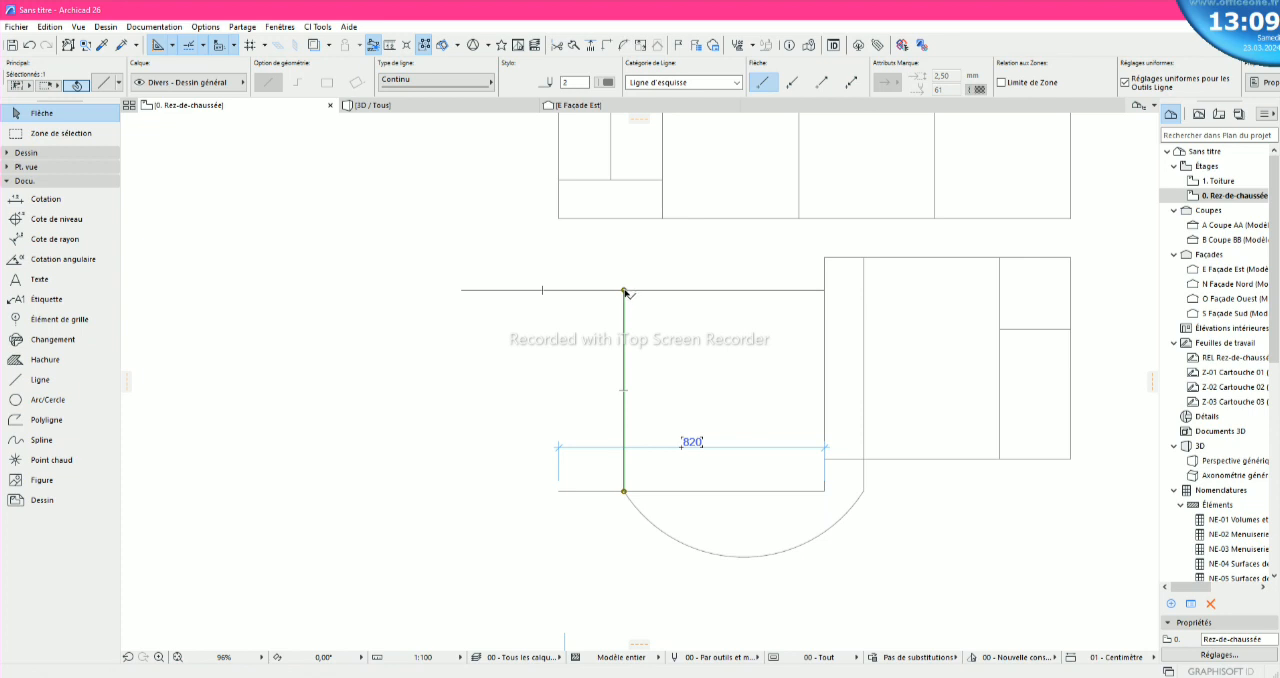
click(624, 291)
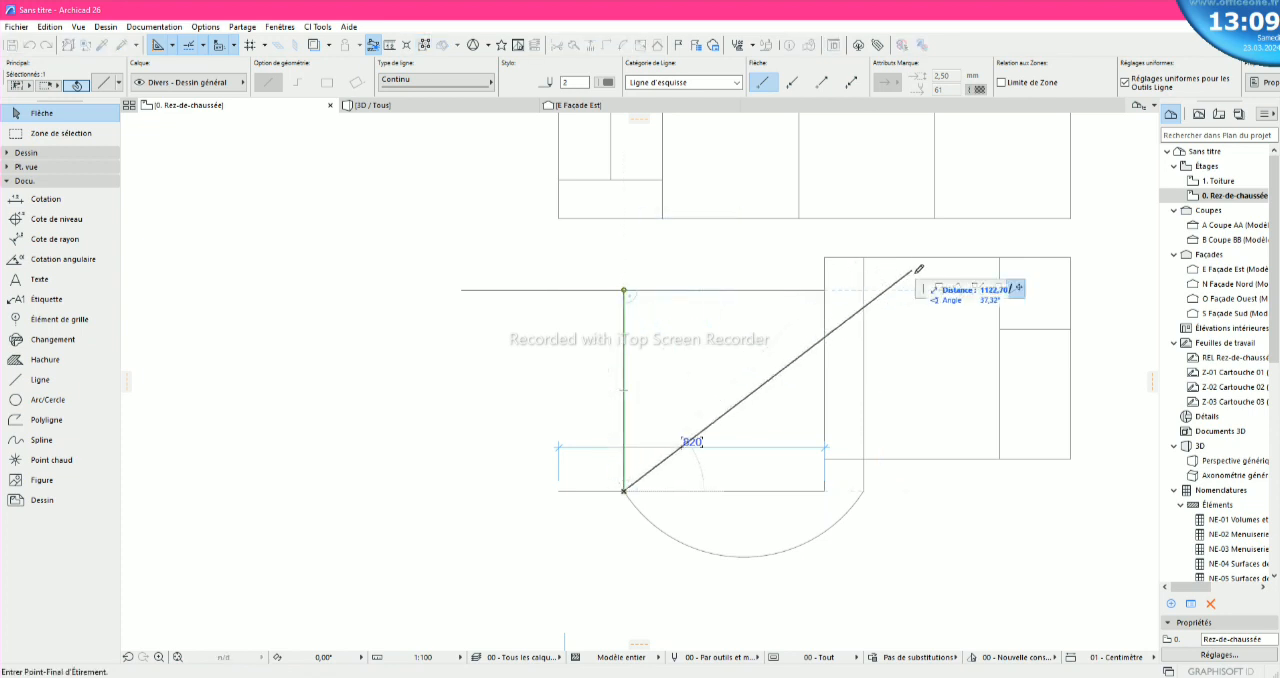
click(940, 288)
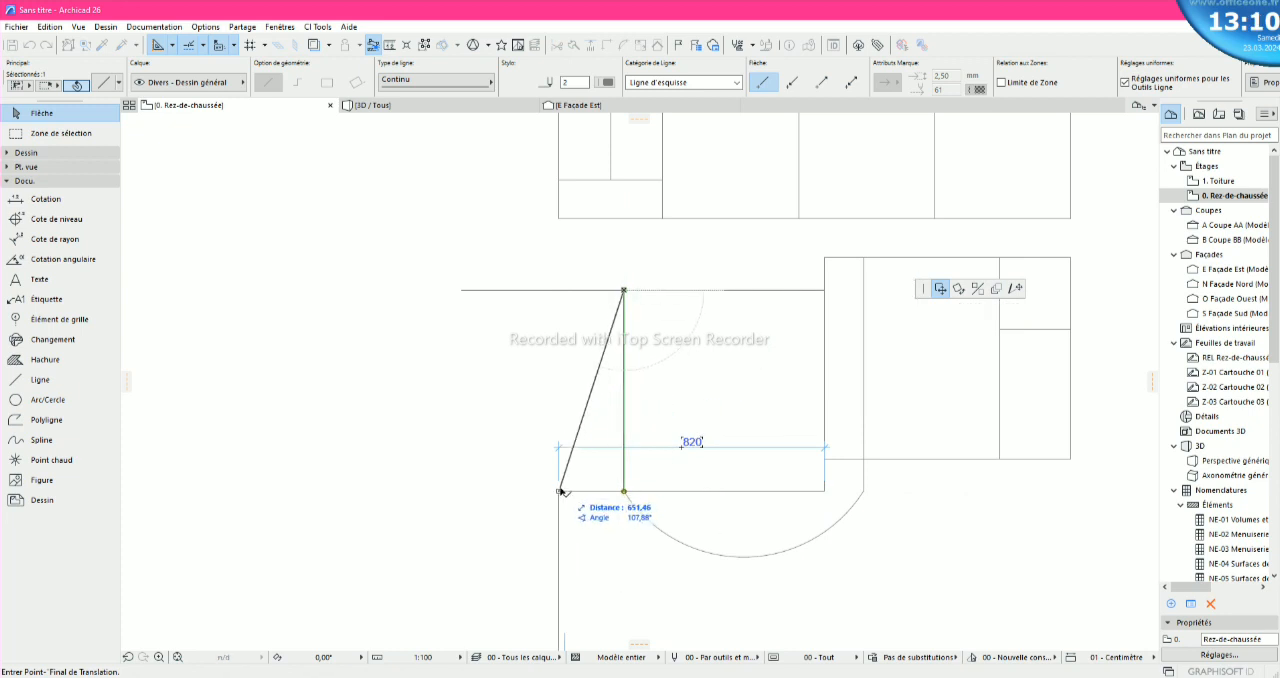
scroll(565, 298, up, 2)
click(559, 283)
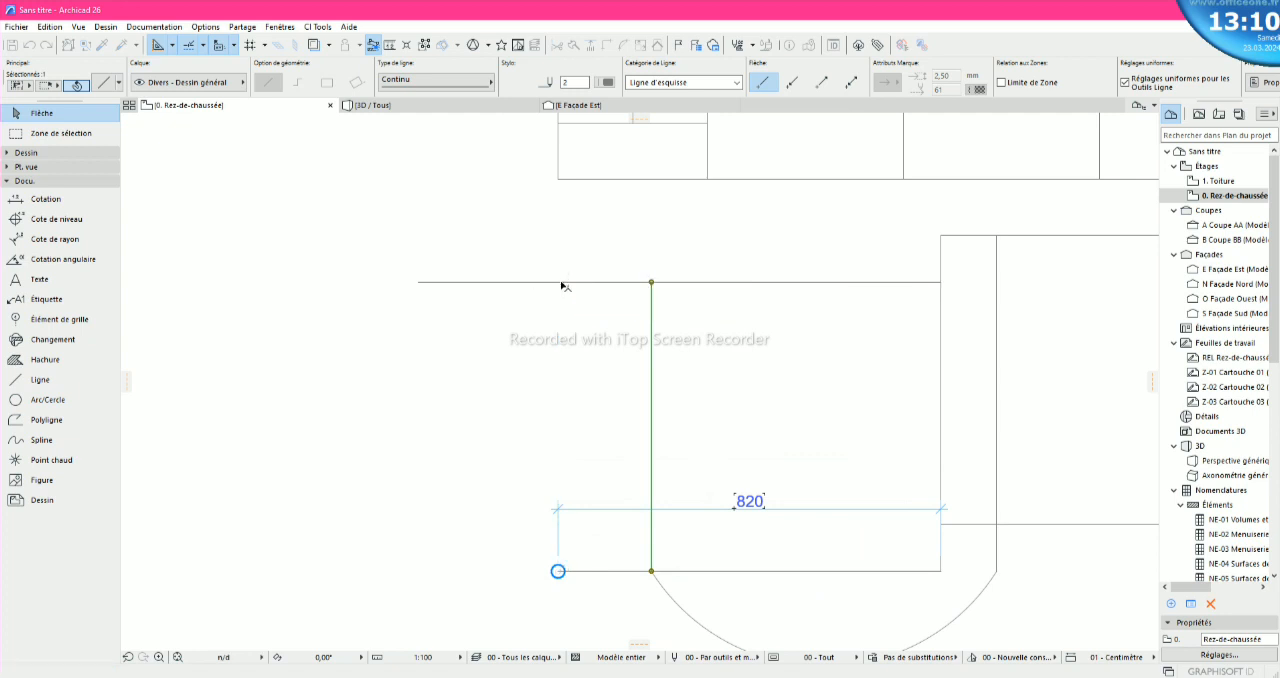
scroll(571, 400, down, 2)
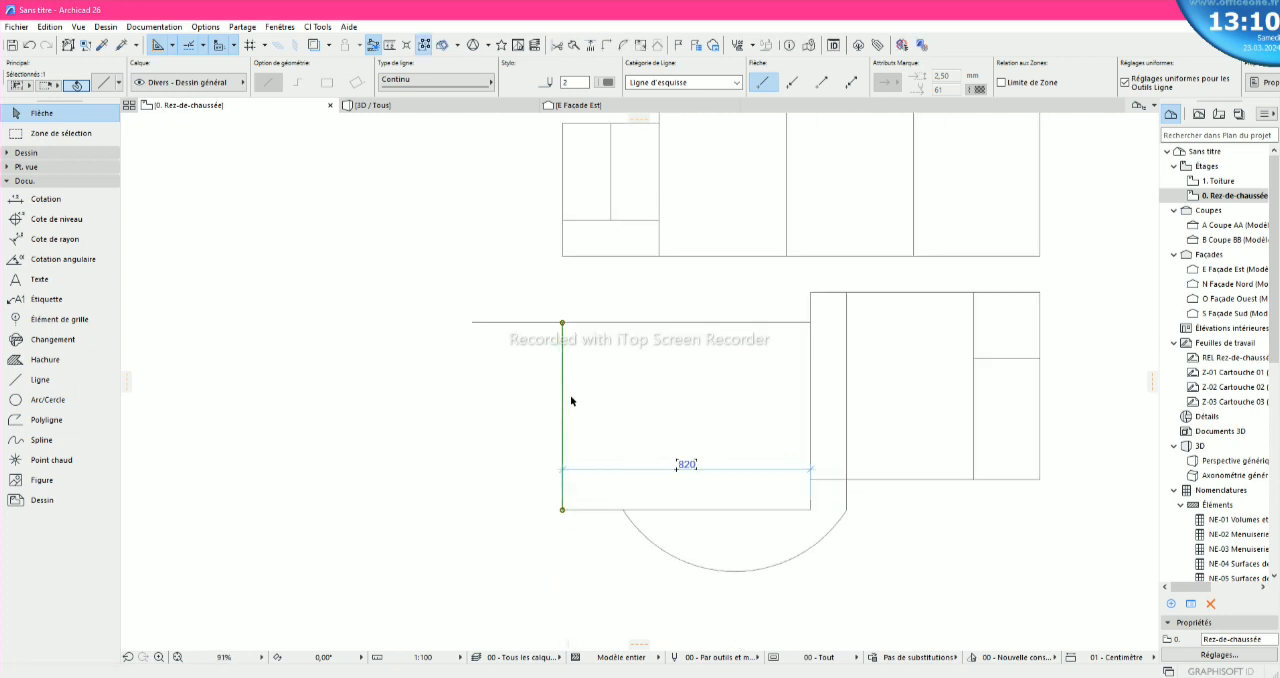
scroll(562, 345, down, 1)
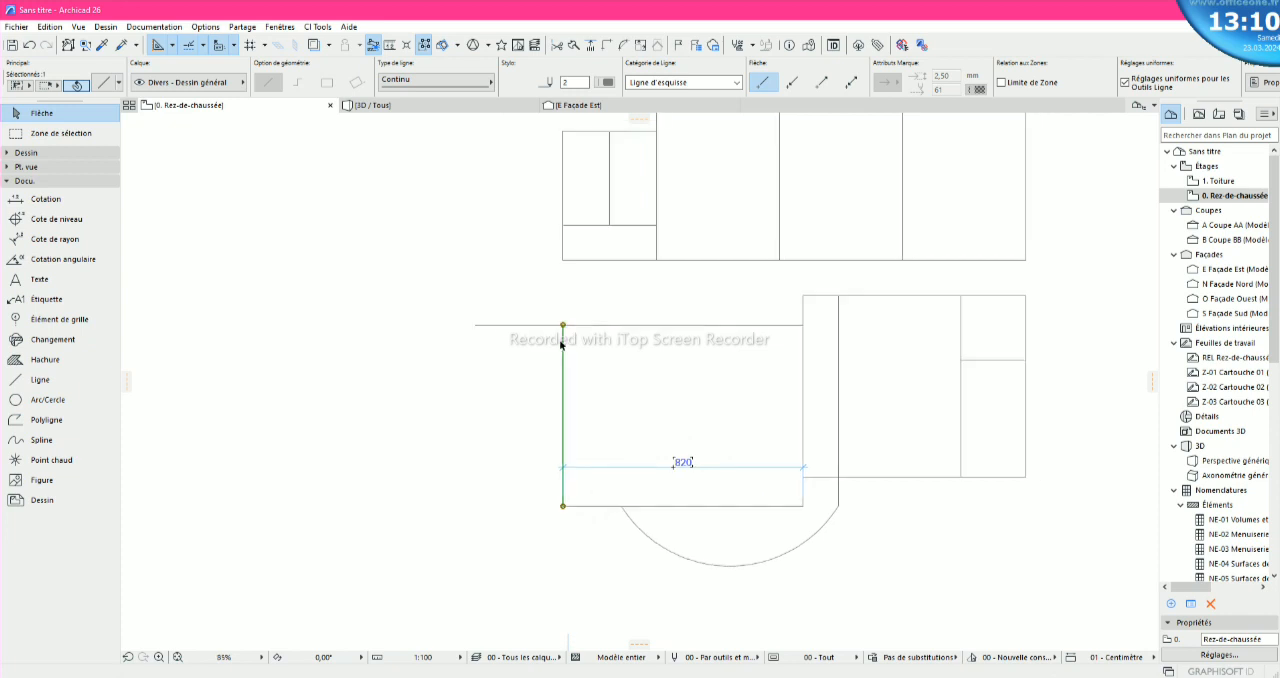
scroll(559, 364, down, 1)
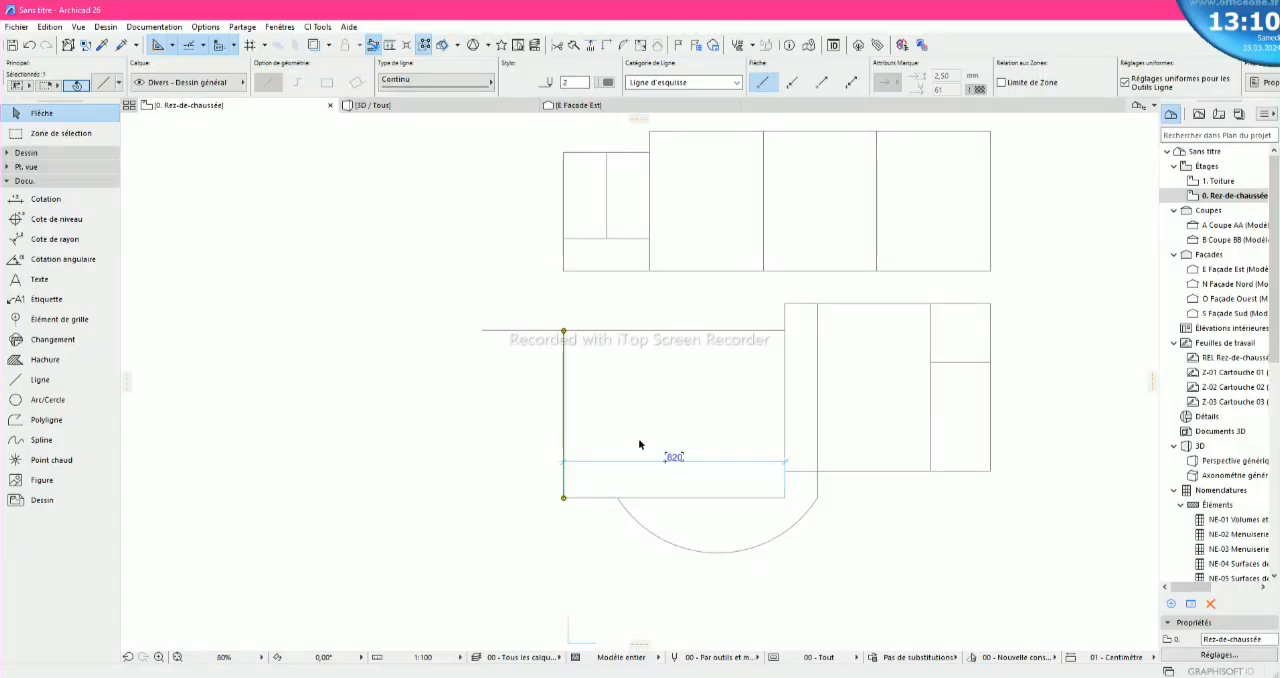
key(Escape)
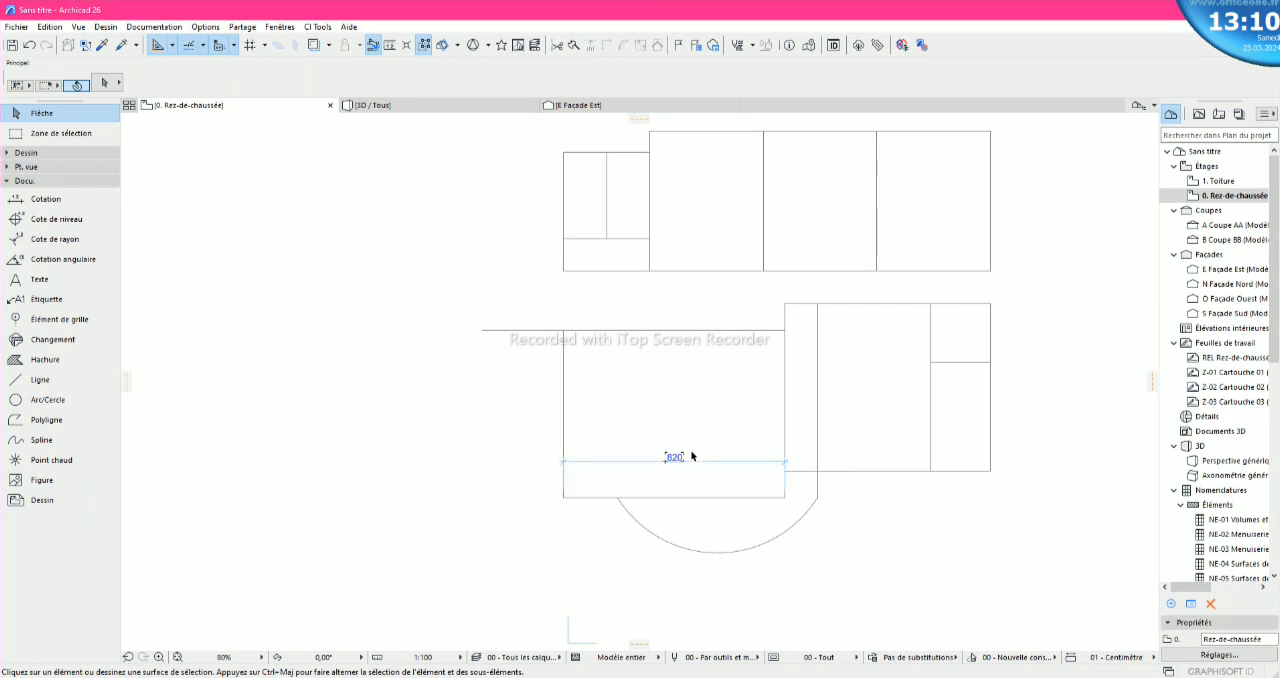
- Move the front arc's left endpoint 200 leftward onto the lower-left block's bottom-left corner
click(626, 514)
click(617, 499)
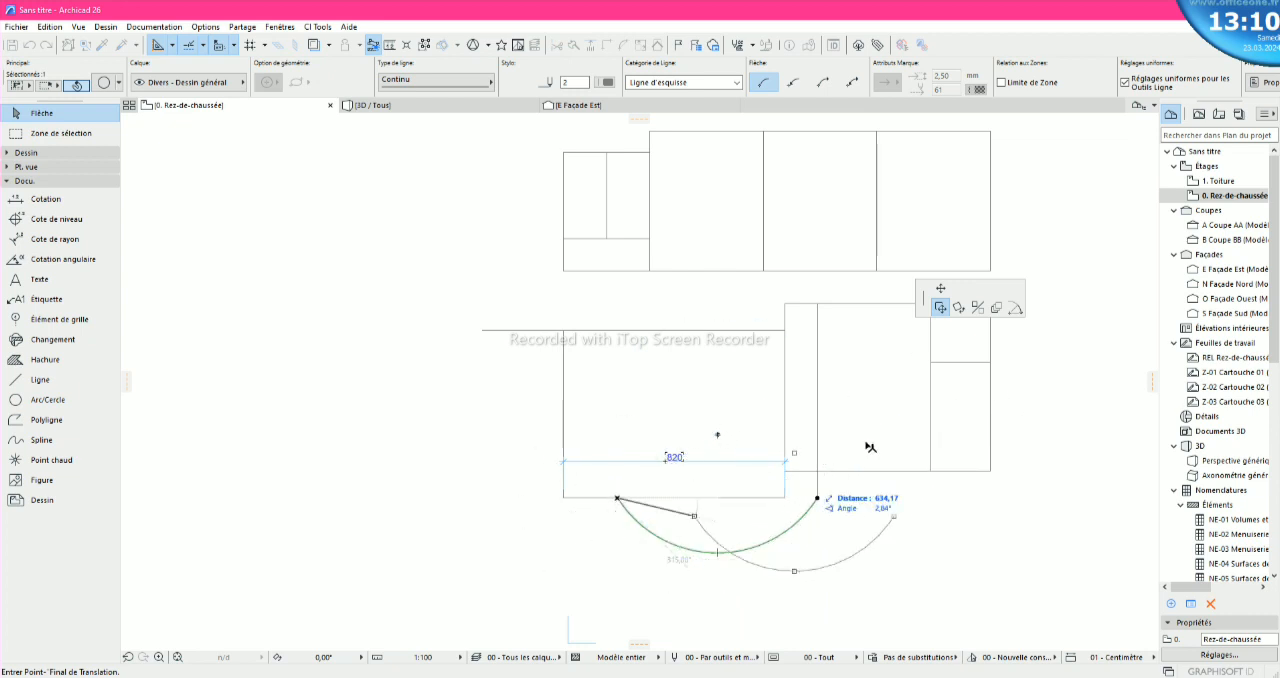
click(940, 291)
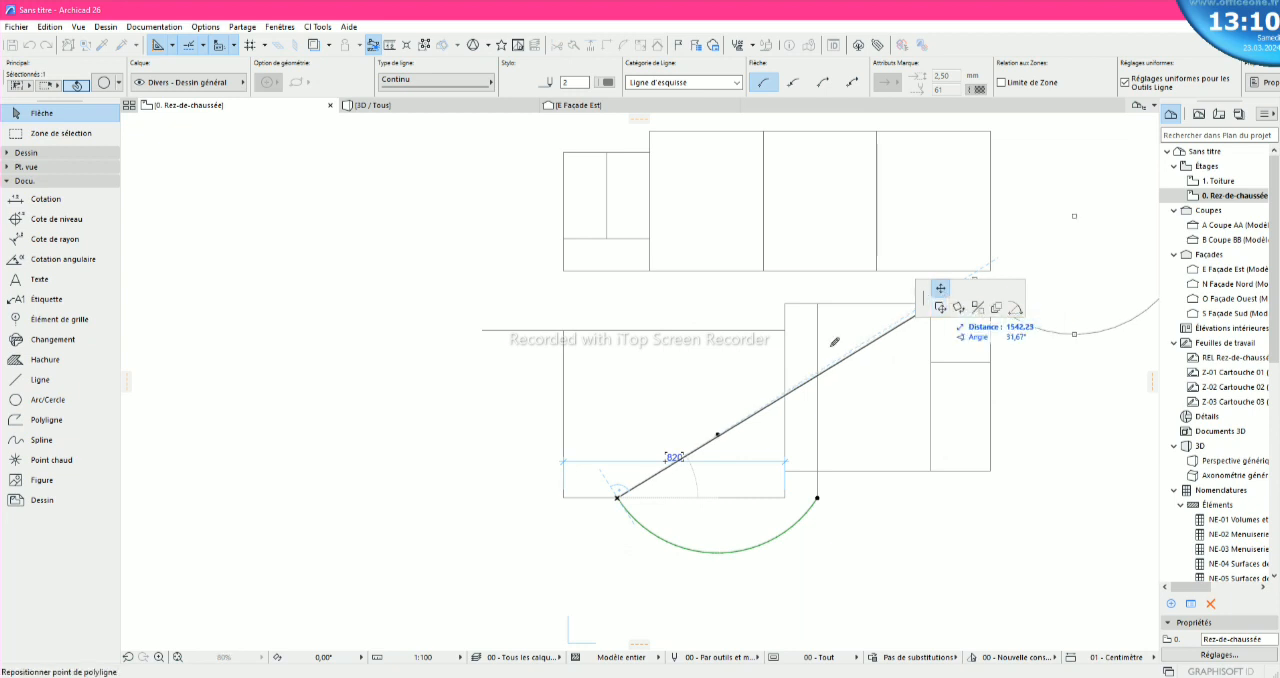
scroll(575, 495, up, 1)
scroll(575, 495, up, 3)
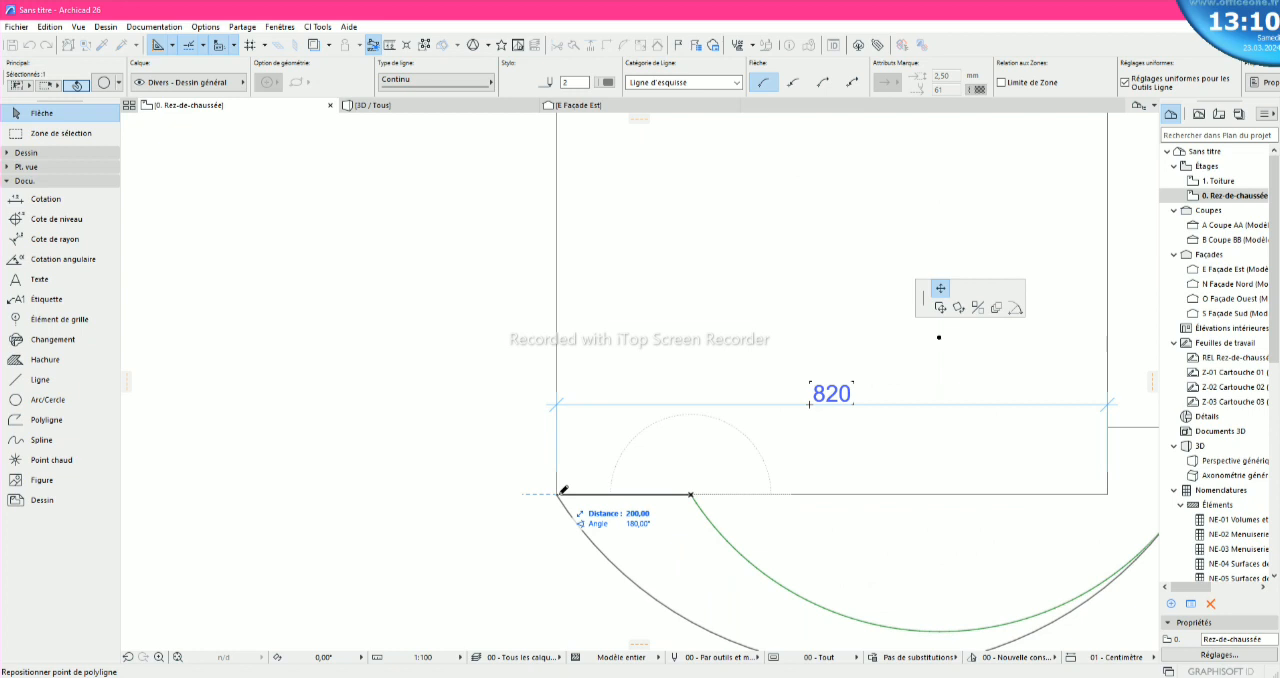
scroll(525, 499, down, 4)
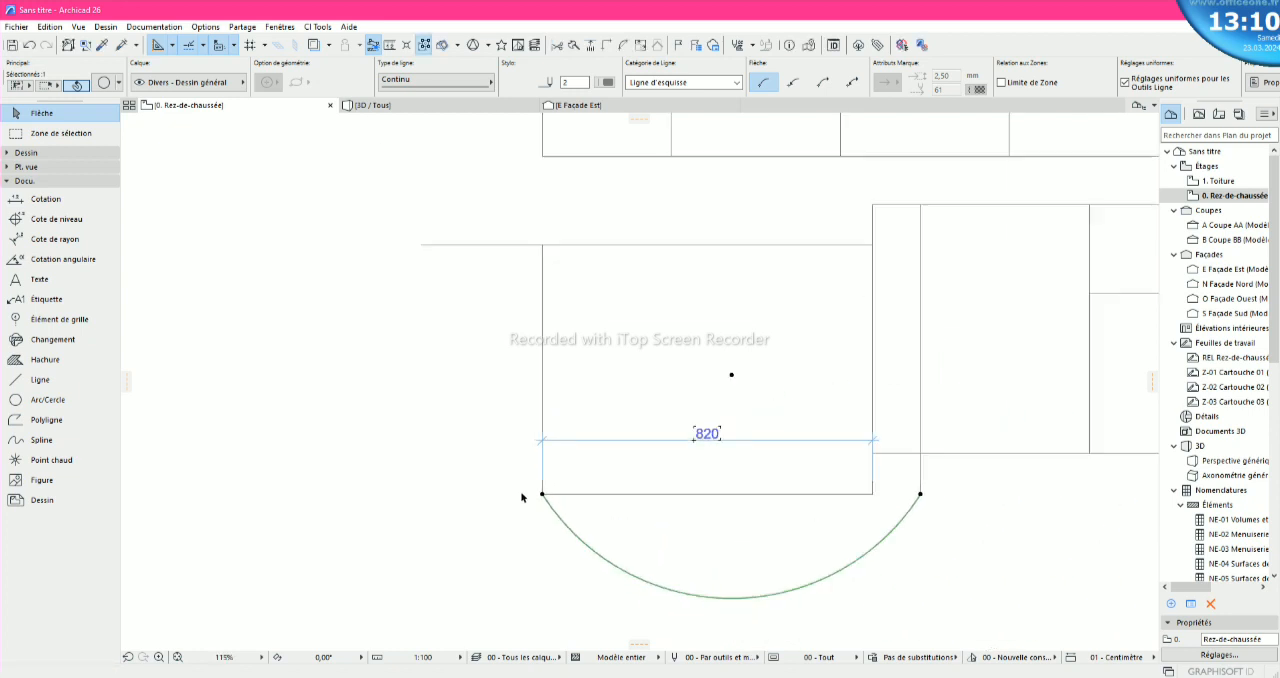
- Move the upper 500 horizontal line leftward so its right end meets the top of the block's left vertical side
click(685, 505)
scroll(543, 428, up, 3)
scroll(431, 300, down, 3)
click(513, 337)
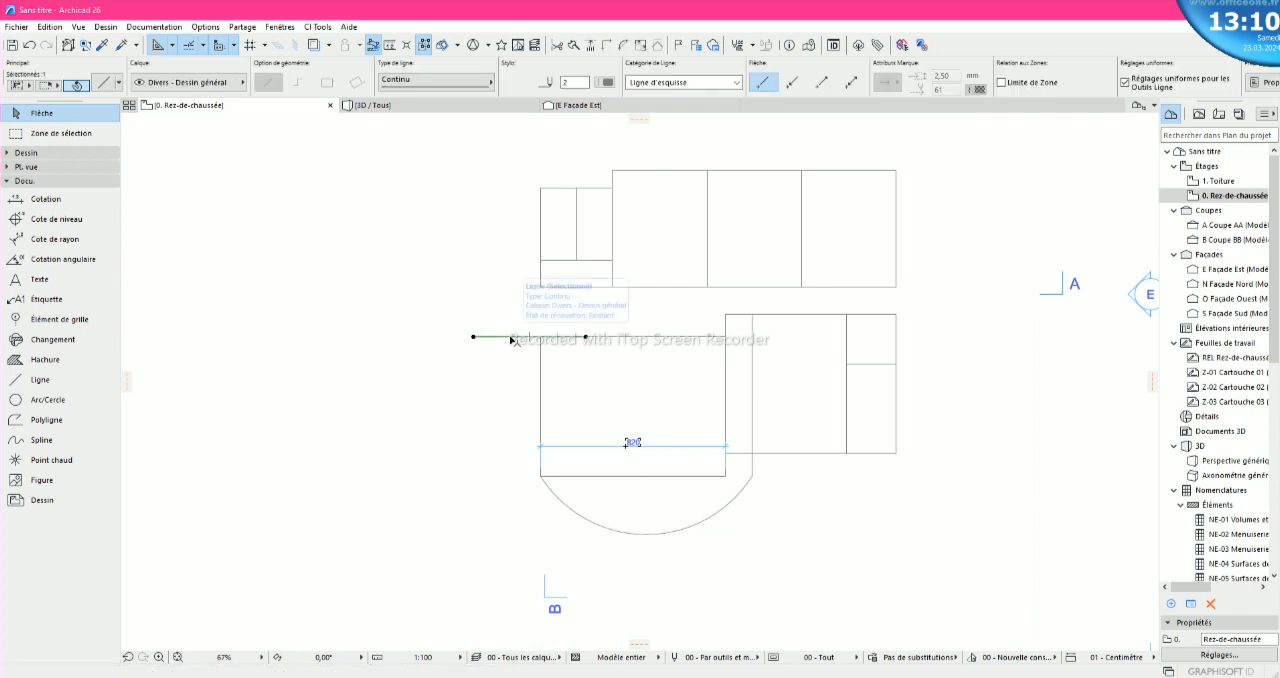
click(589, 338)
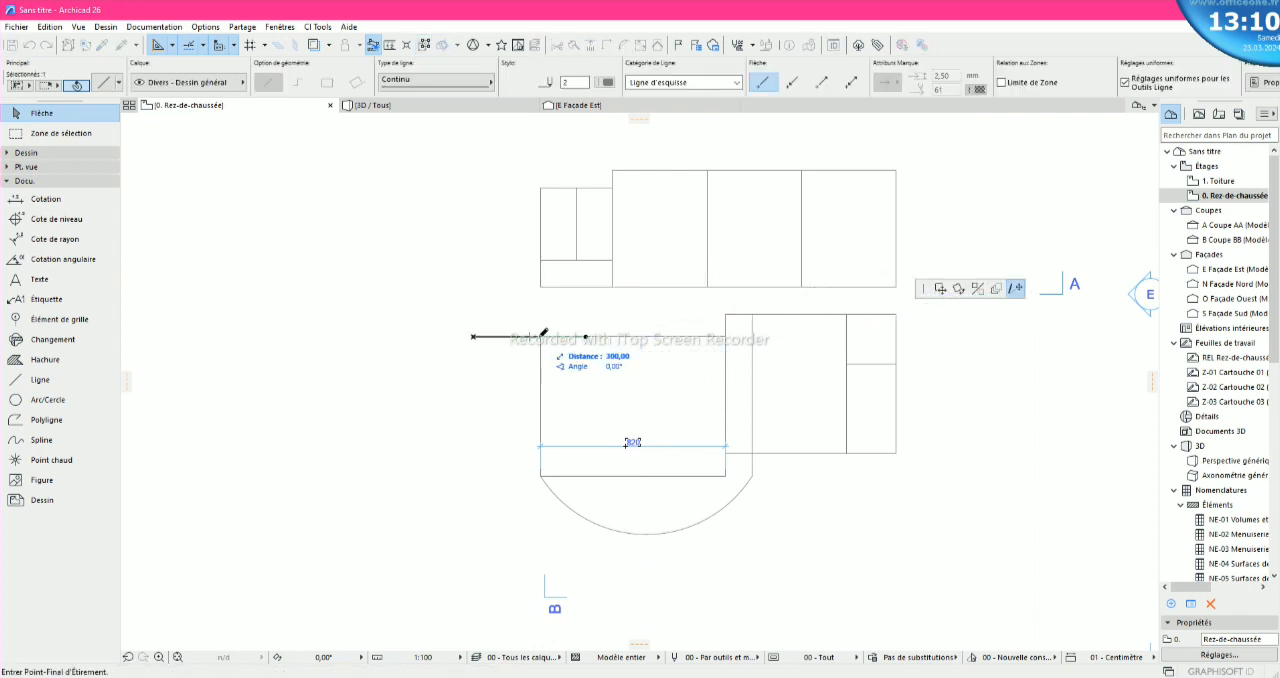
click(940, 288)
scroll(580, 340, up, 3)
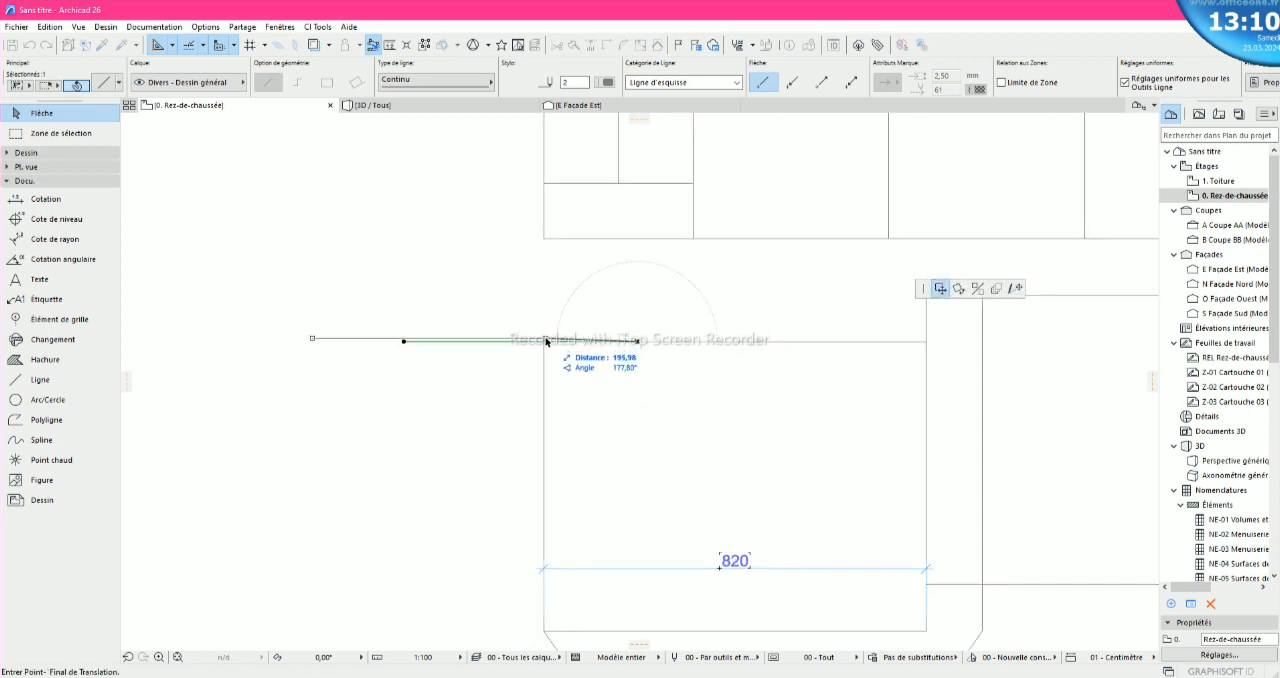
click(548, 344)
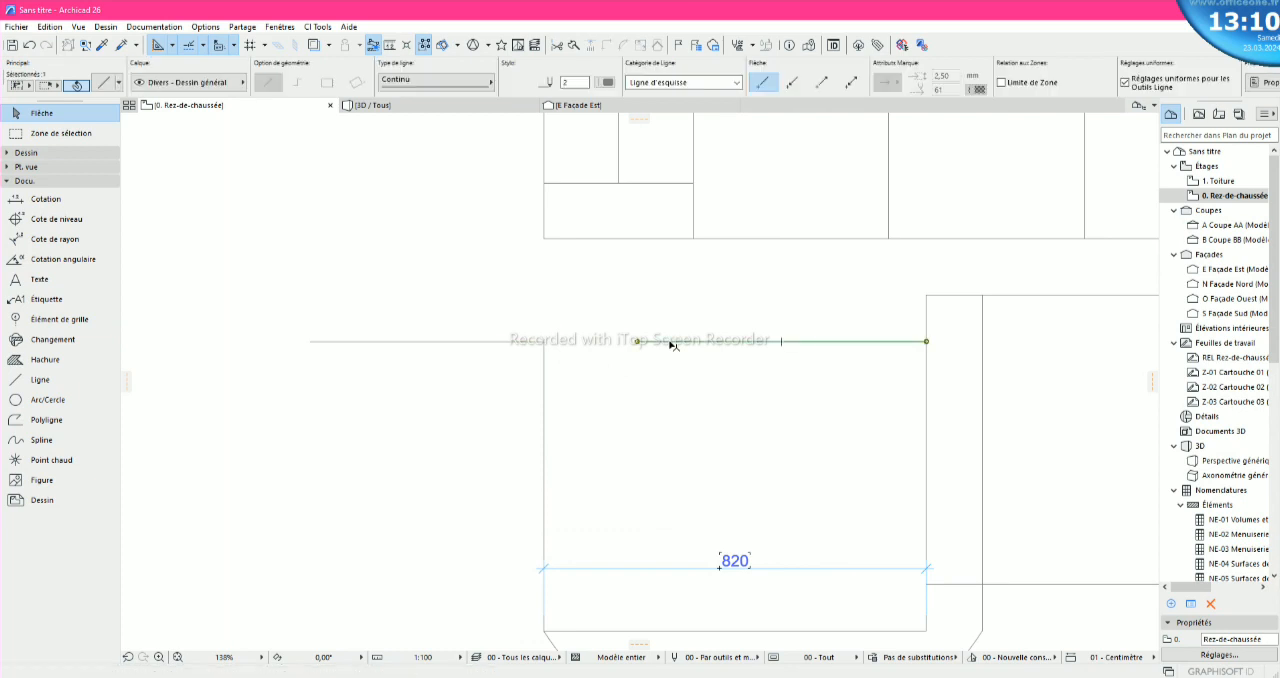
- Stretch the lower-left block's top edge leftward to the left vertical side, making it 820 long
click(637, 341)
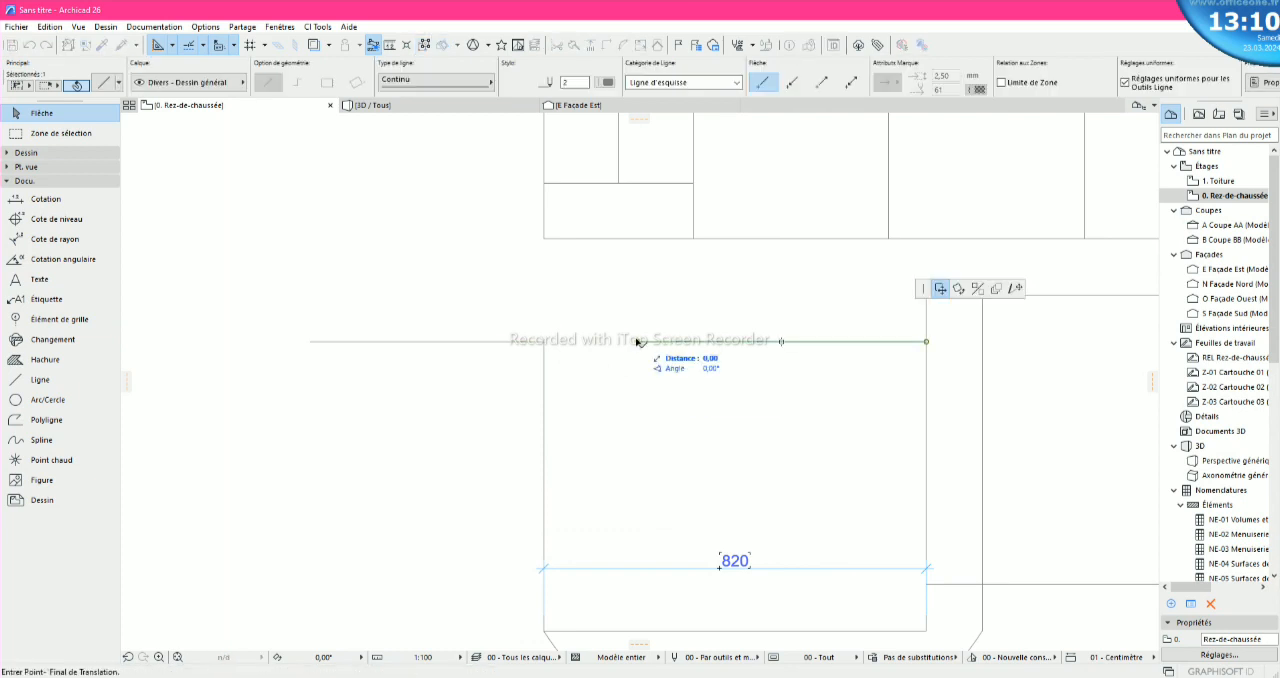
click(1015, 289)
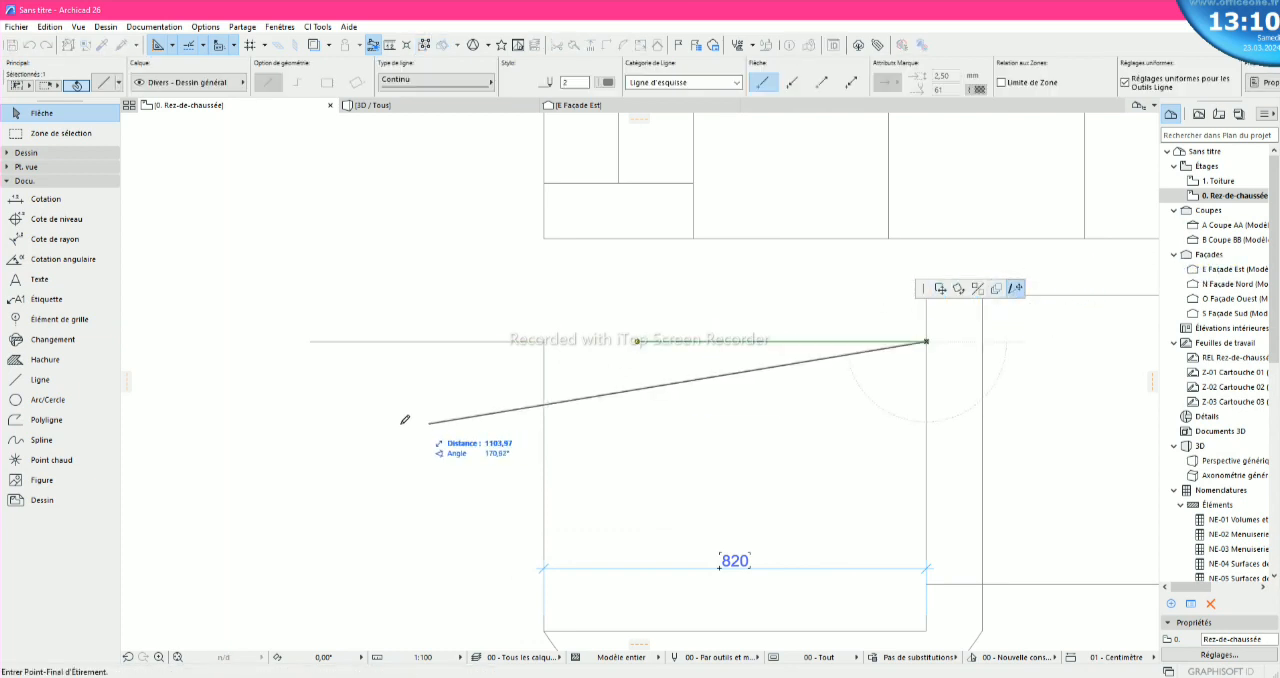
click(548, 344)
scroll(543, 350, down, 5)
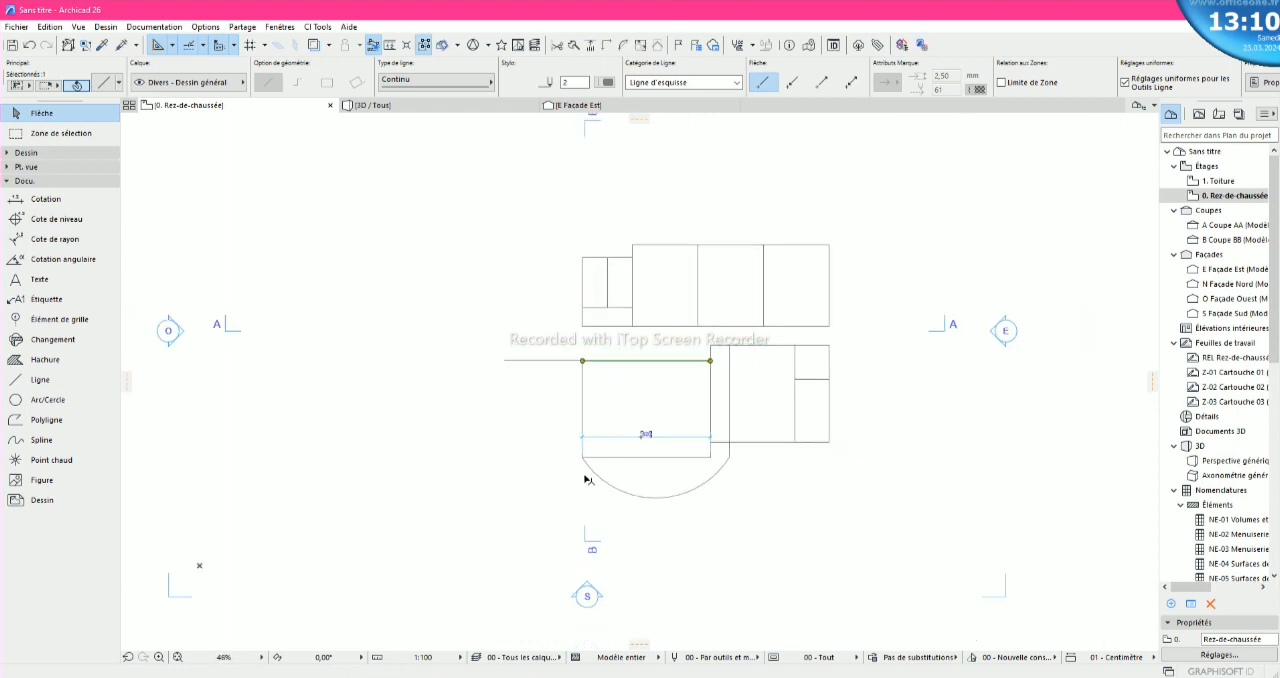
key(Escape)
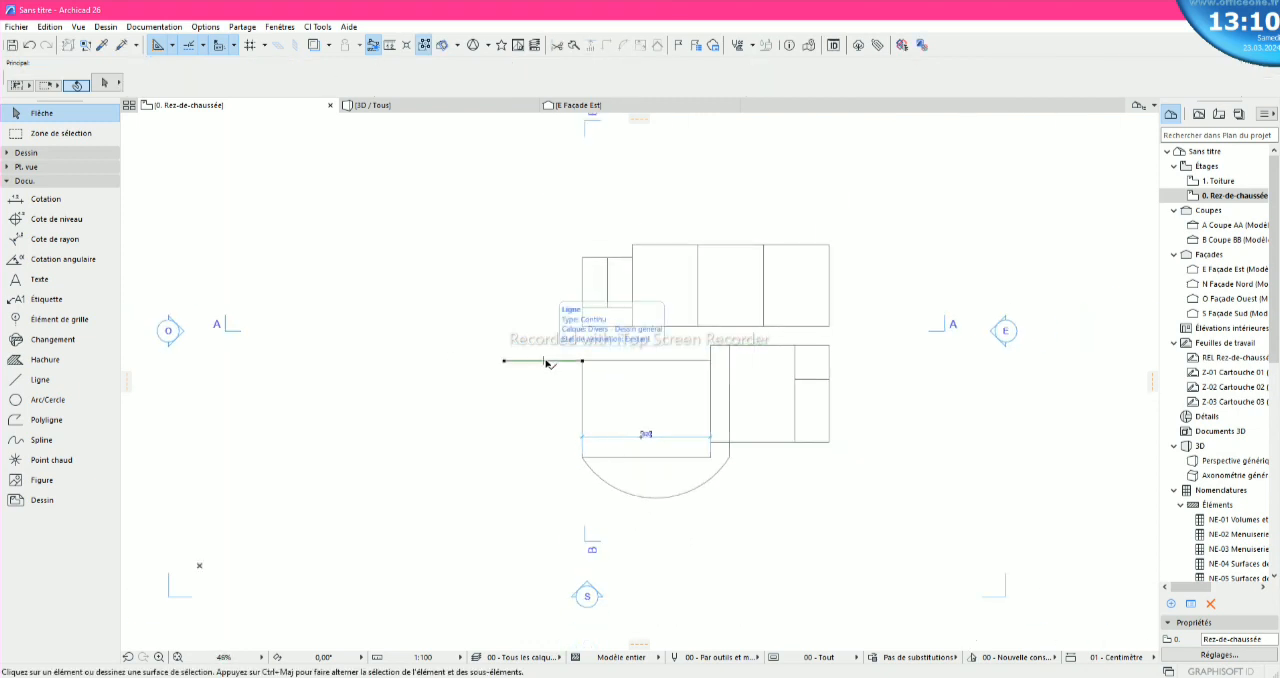
- Copy the 500 horizontal line from the upper end of the block's left vertical side down to its lower end
click(548, 360)
right_click(562, 362)
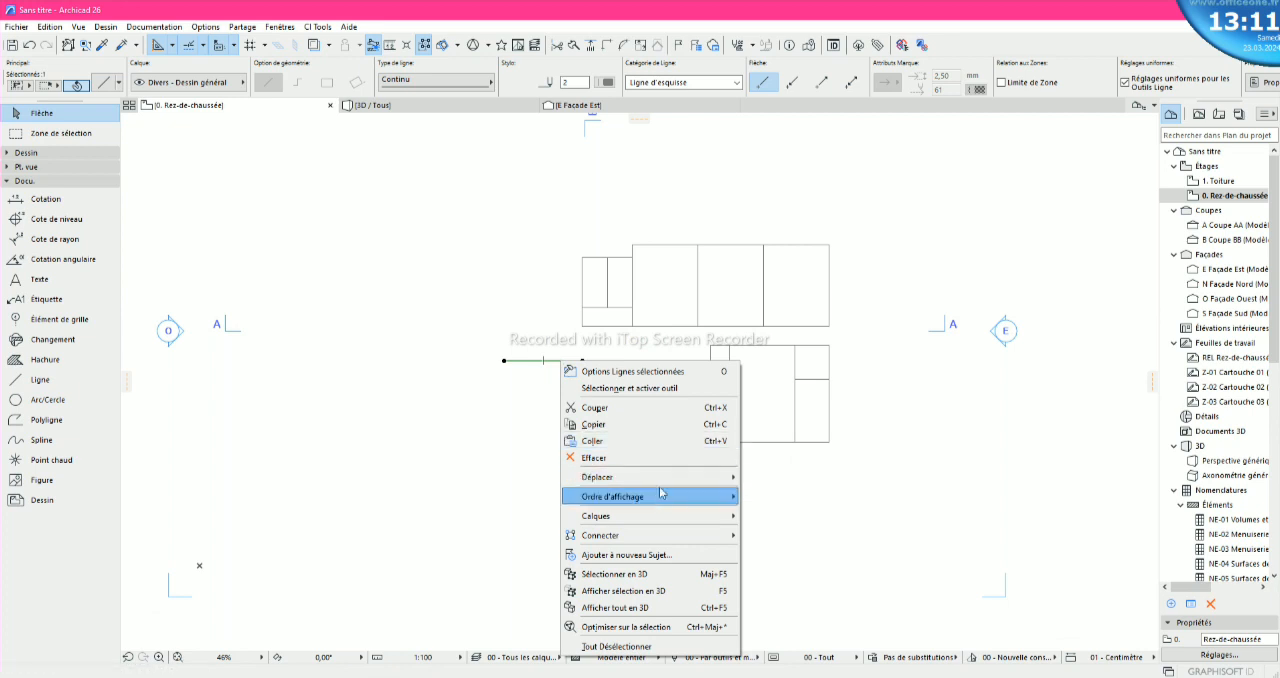
mouse_move(716, 480)
click(790, 547)
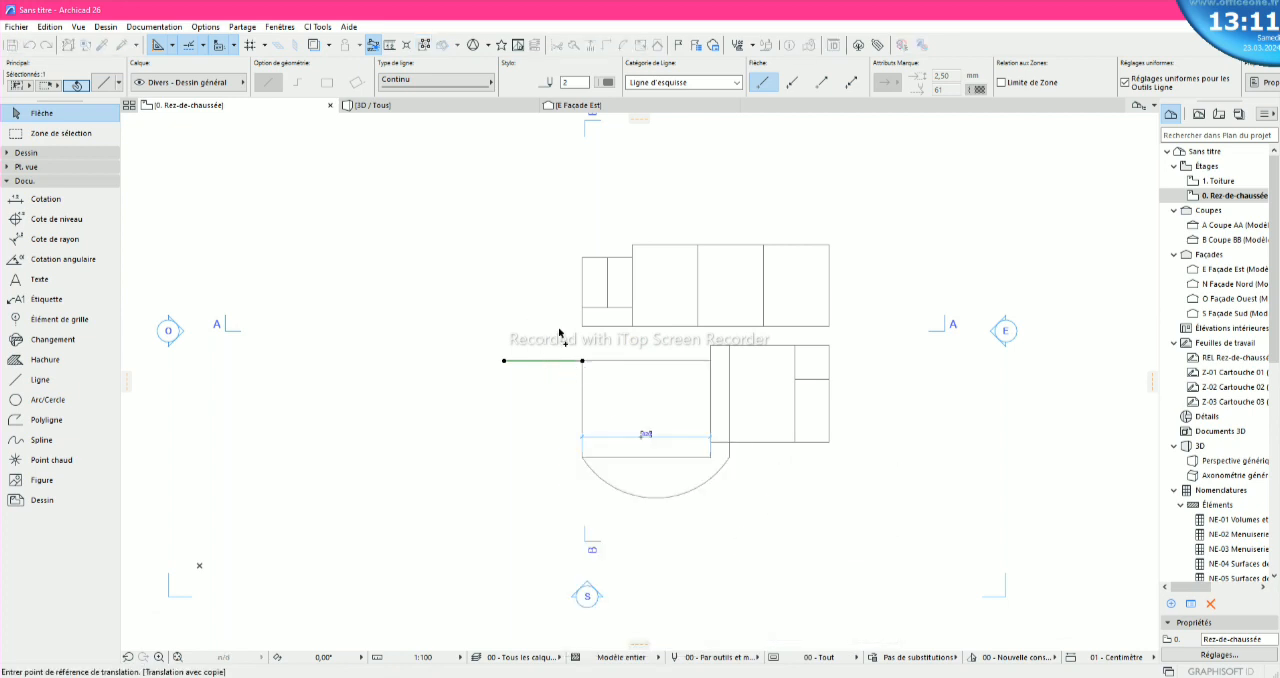
click(583, 360)
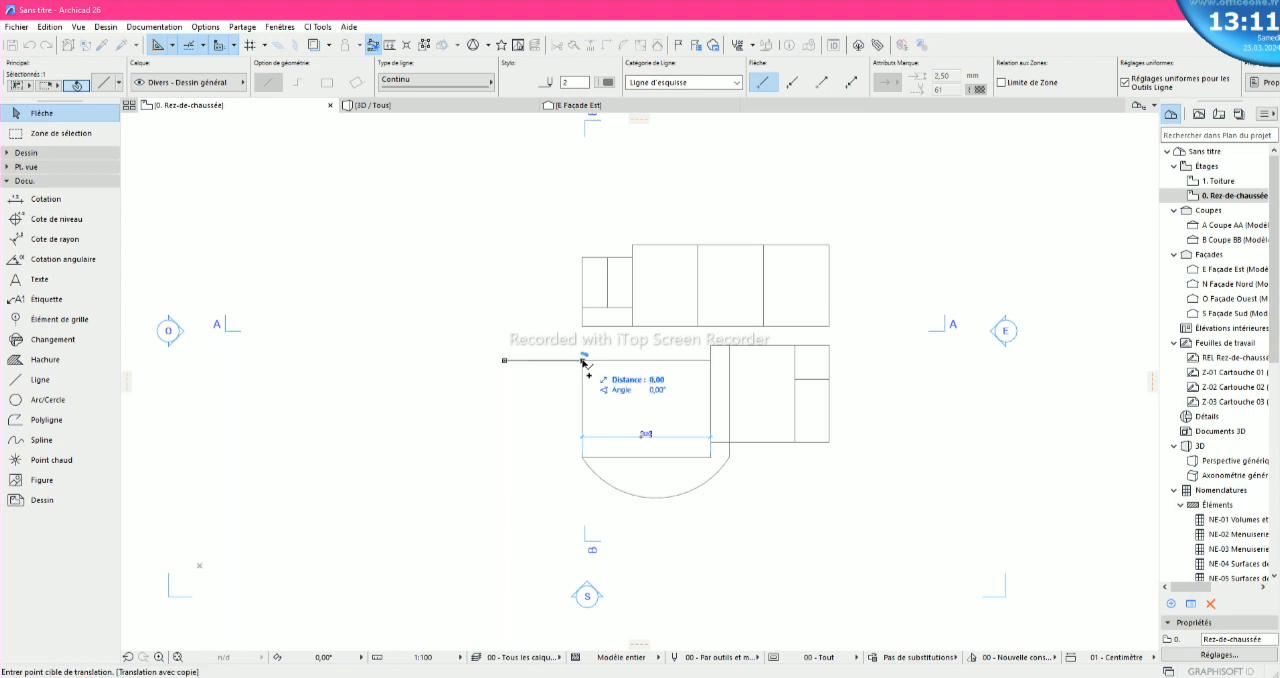
click(583, 457)
click(556, 412)
scroll(600, 380, up, 4)
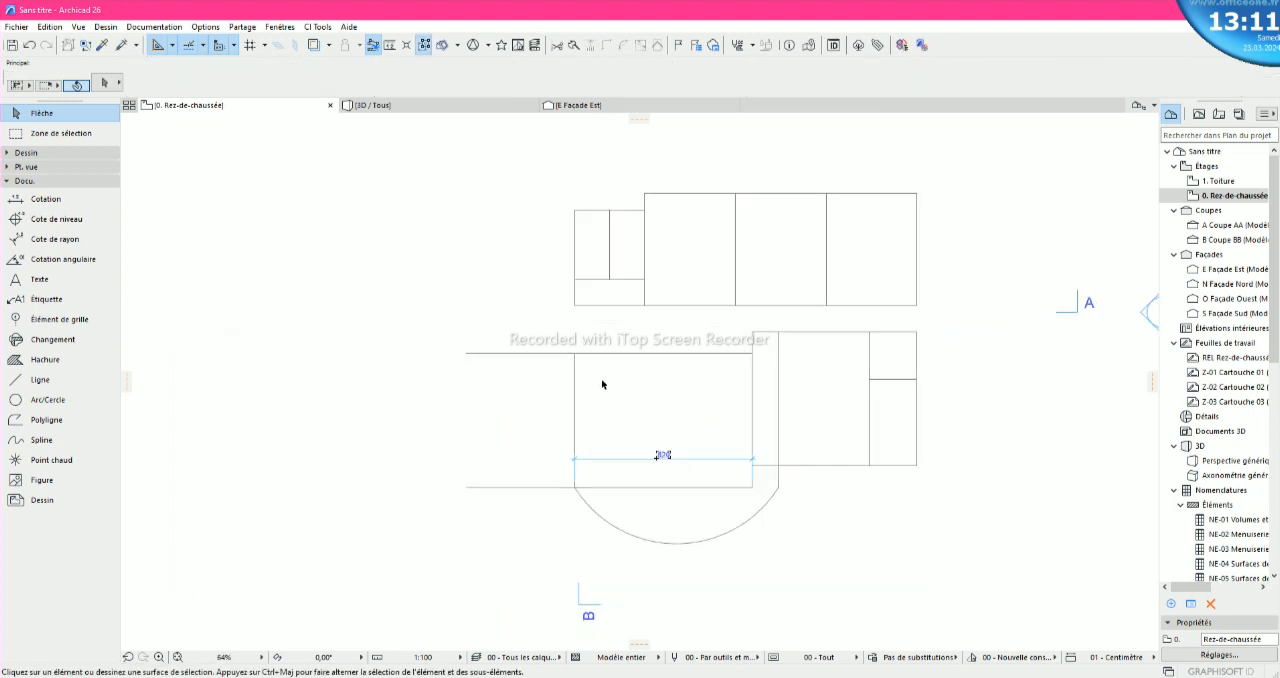
- Delete the dimension above the lower-left block's bottom edge
scroll(603, 380, down, 4)
scroll(659, 448, up, 5)
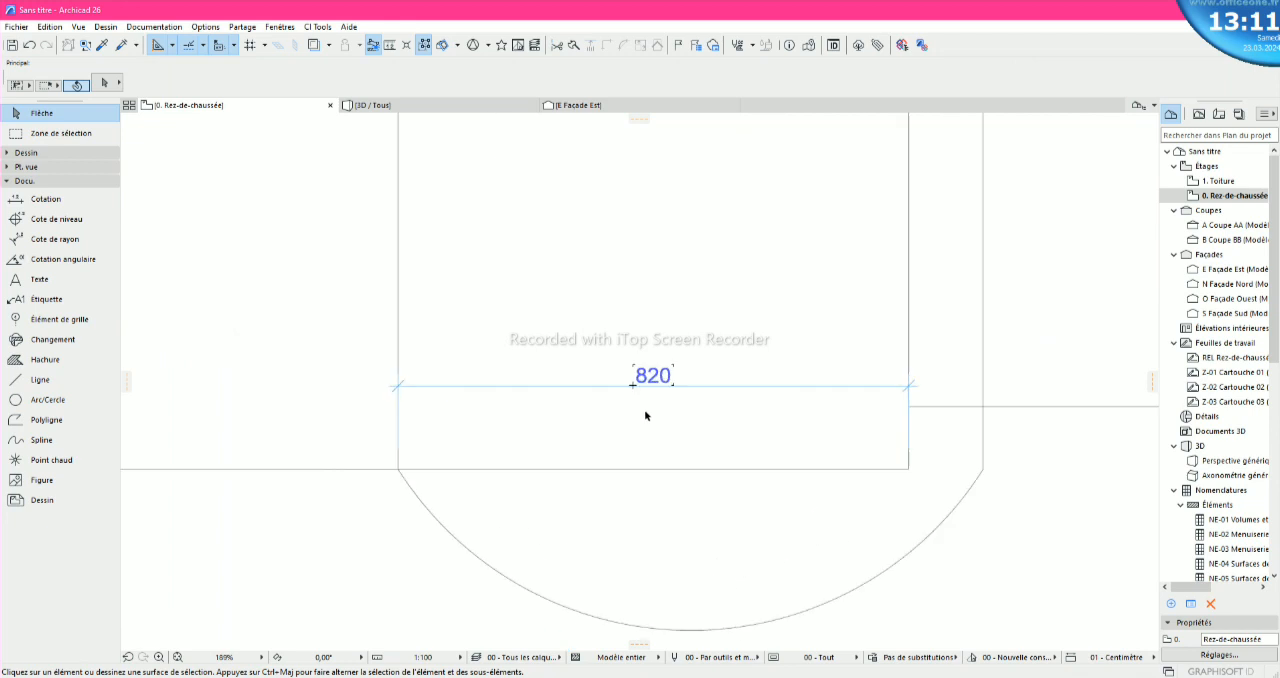
click(660, 370)
key(Delete)
scroll(660, 375, down, 5)
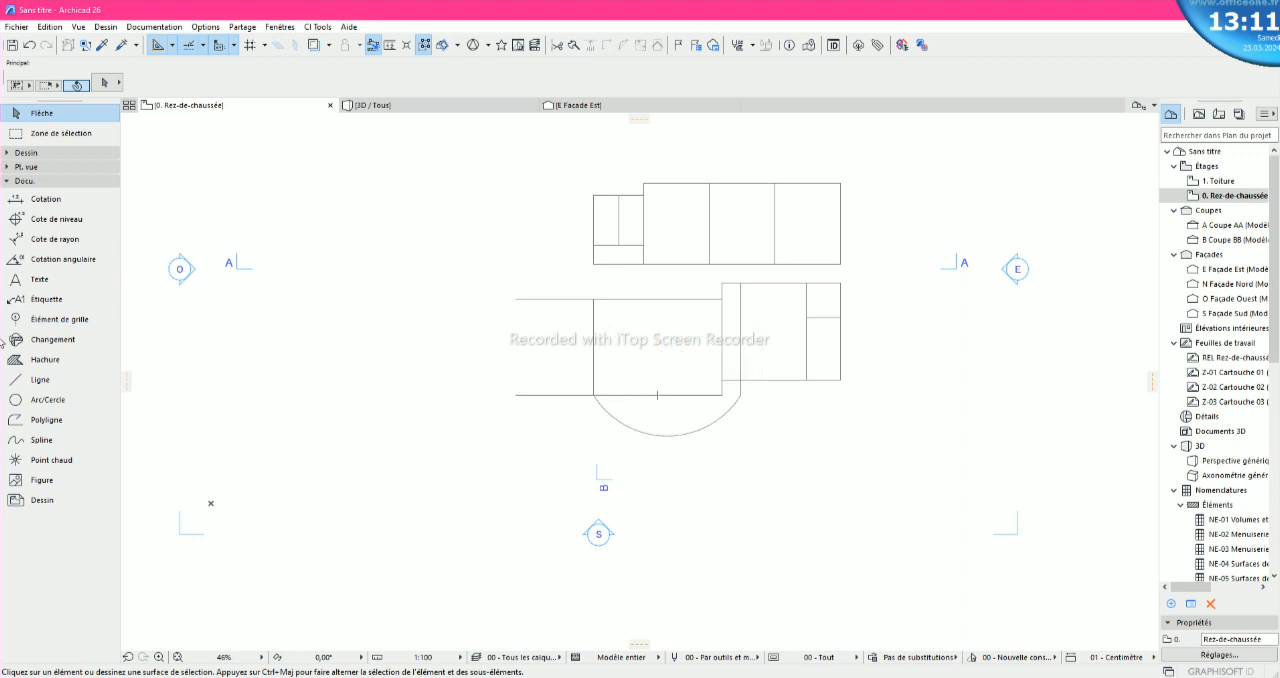
- Draw a polyline from the block's left side 320 to the right, then straight down to the bottom edge
click(40, 379)
scroll(715, 316, up, 3)
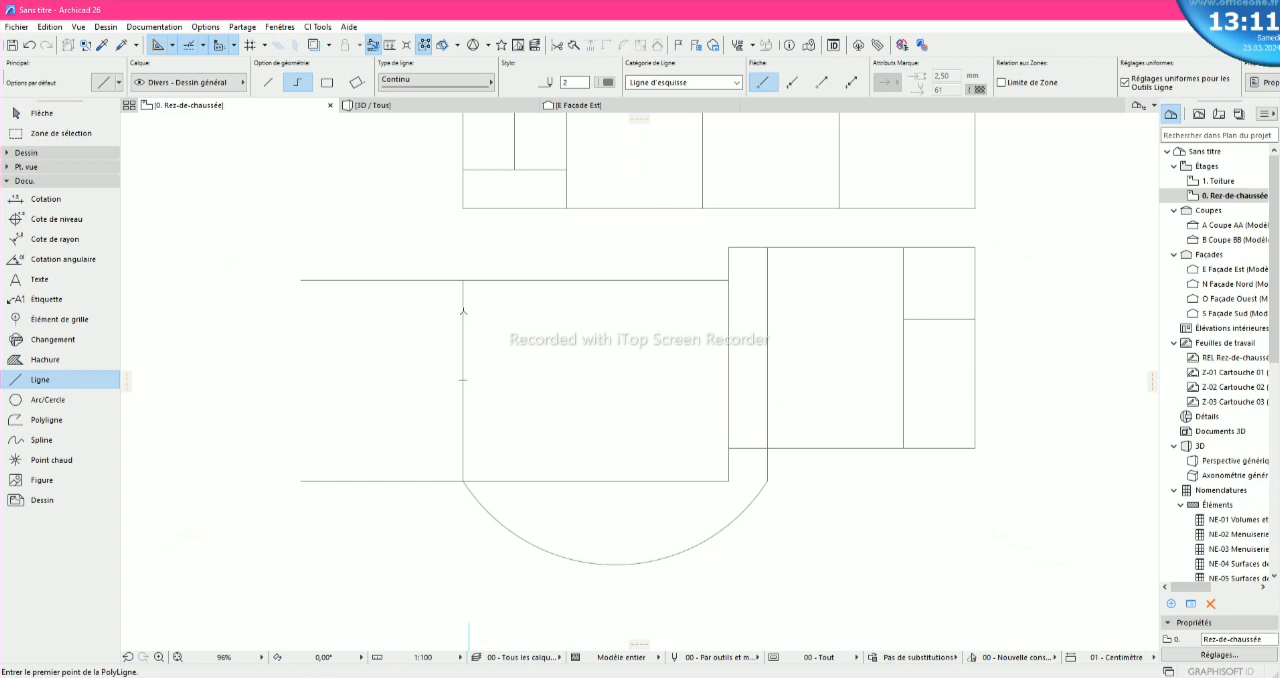
click(463, 311)
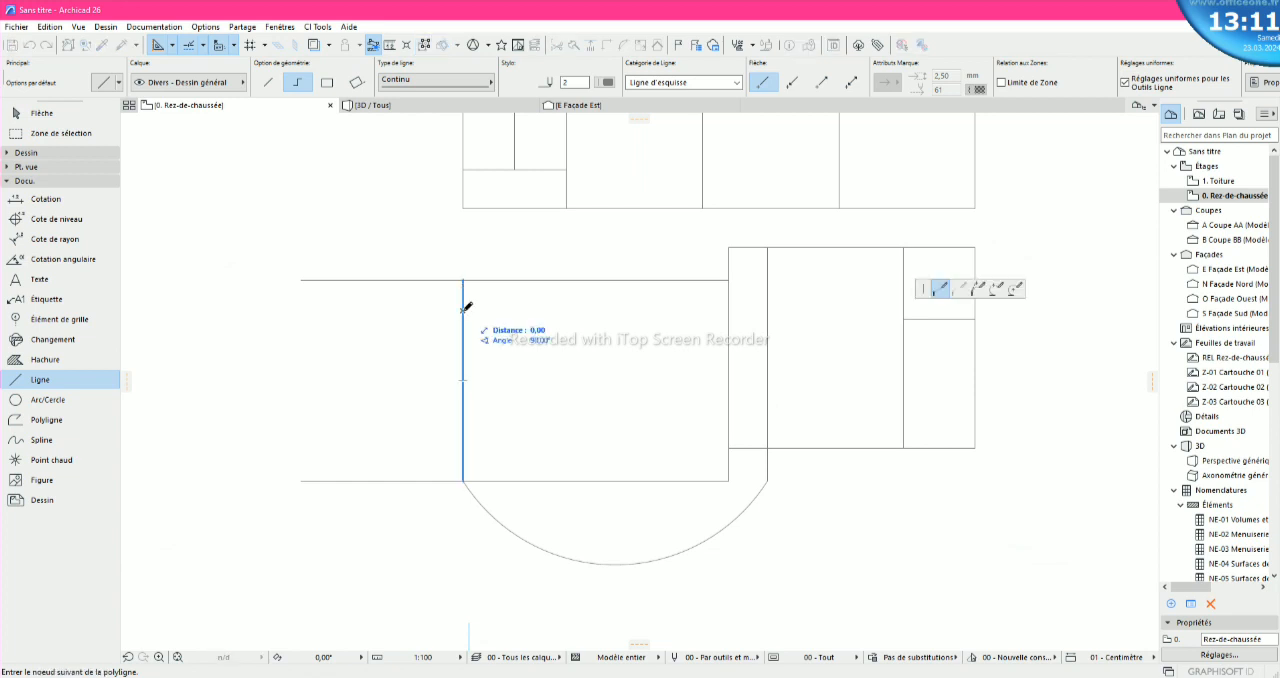
text(30)
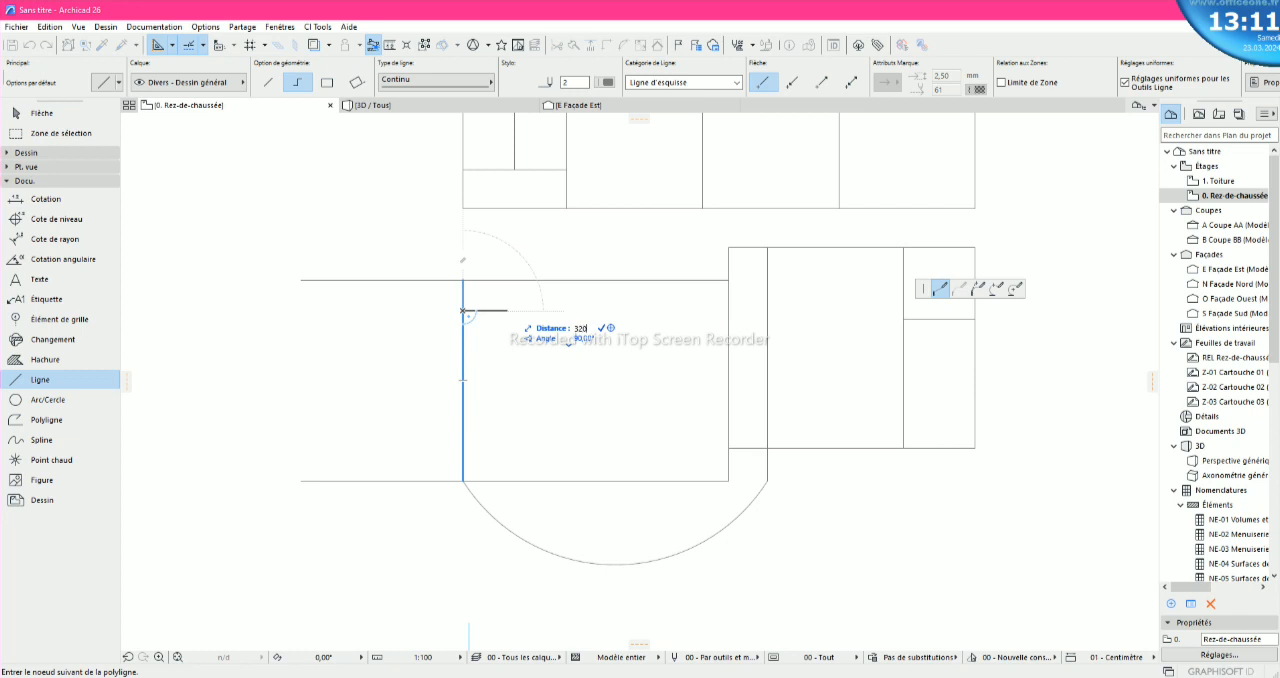
key(Return)
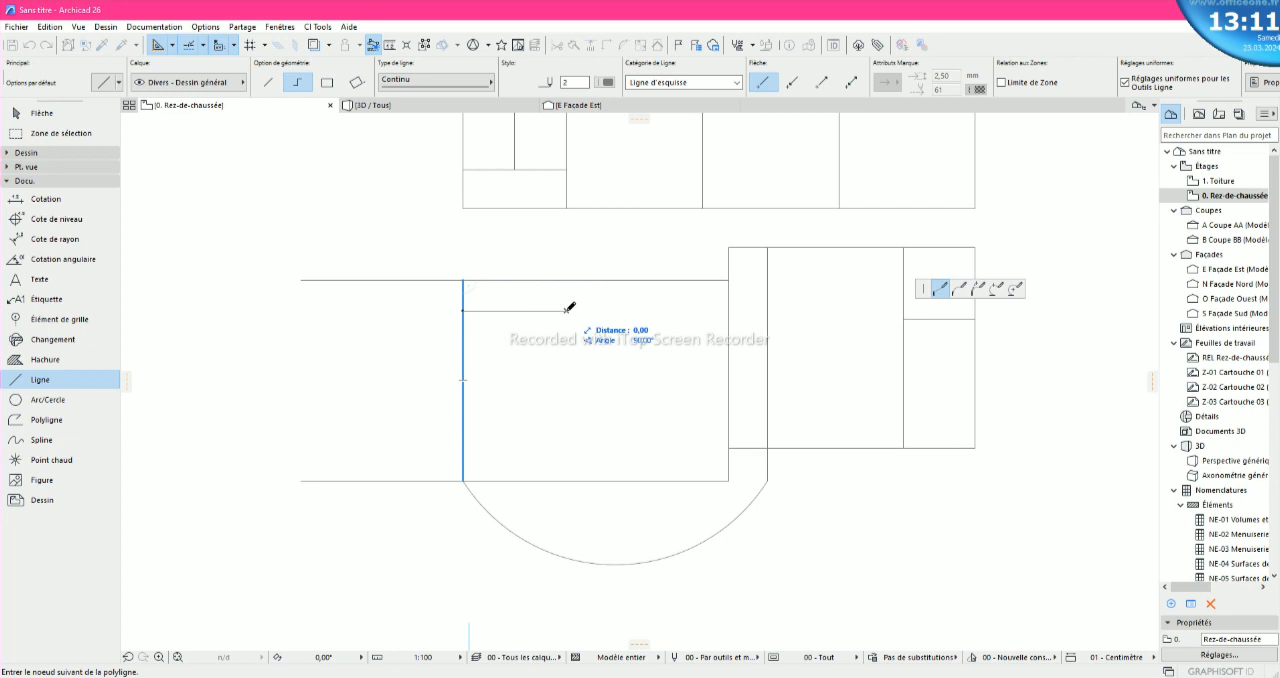
click(567, 480)
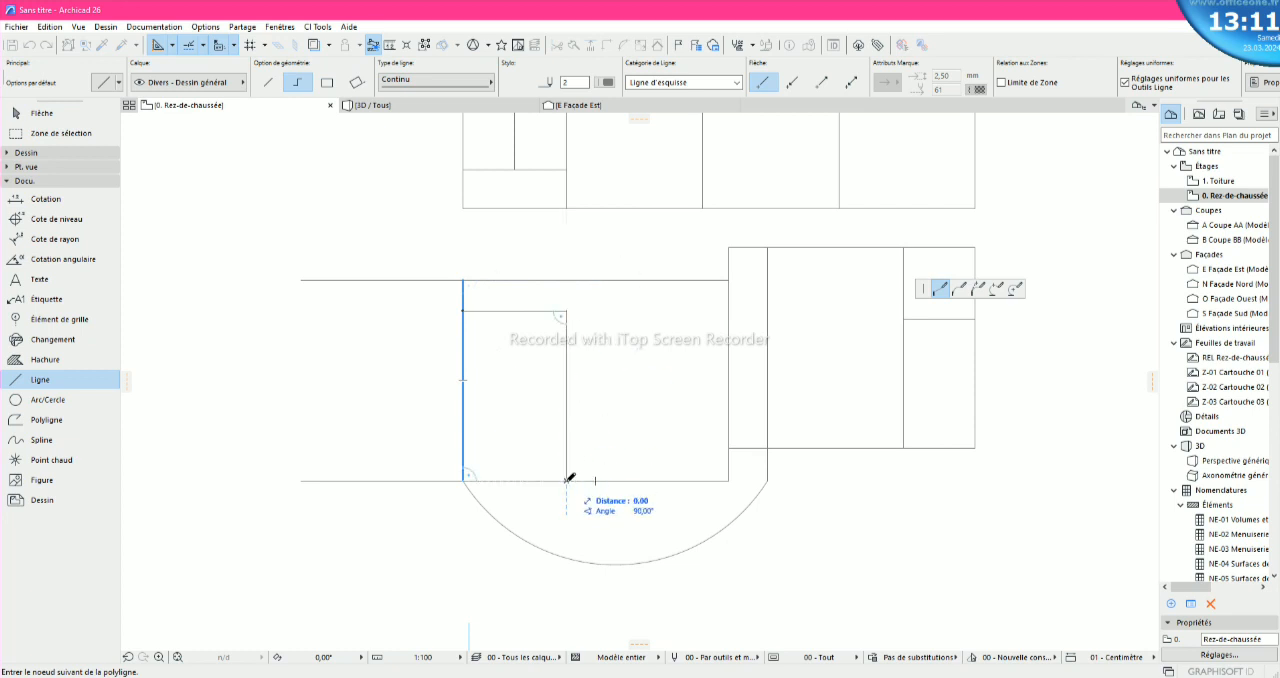
right_click(570, 479)
click(672, 587)
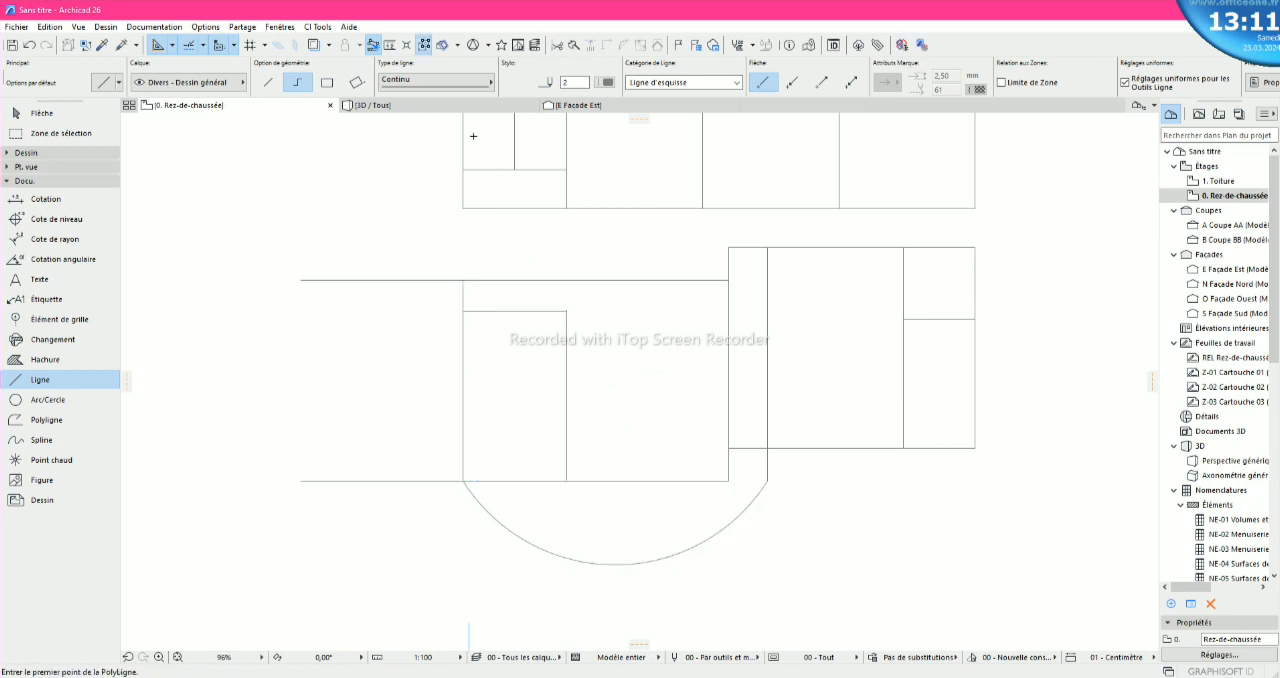
- Delete the 320 horizontal helper line and stretch the new vertical partition up to the block's top edge
key(Escape)
click(527, 312)
key(Delete)
click(567, 314)
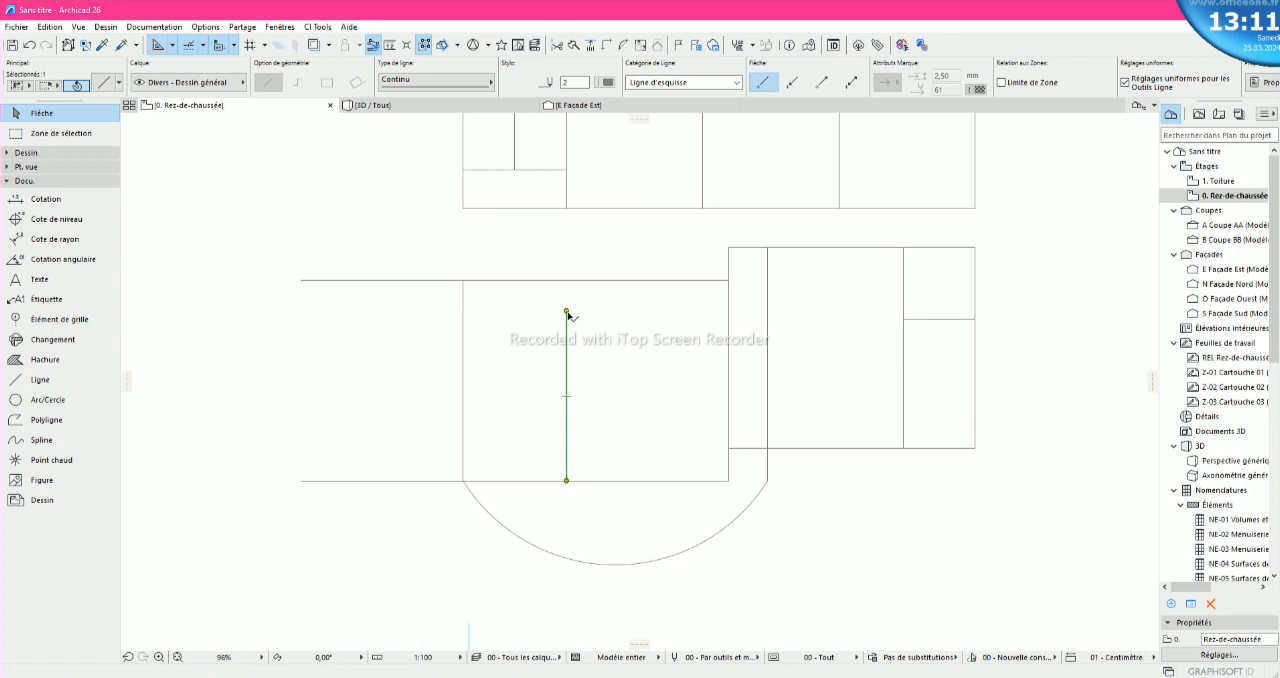
click(566, 312)
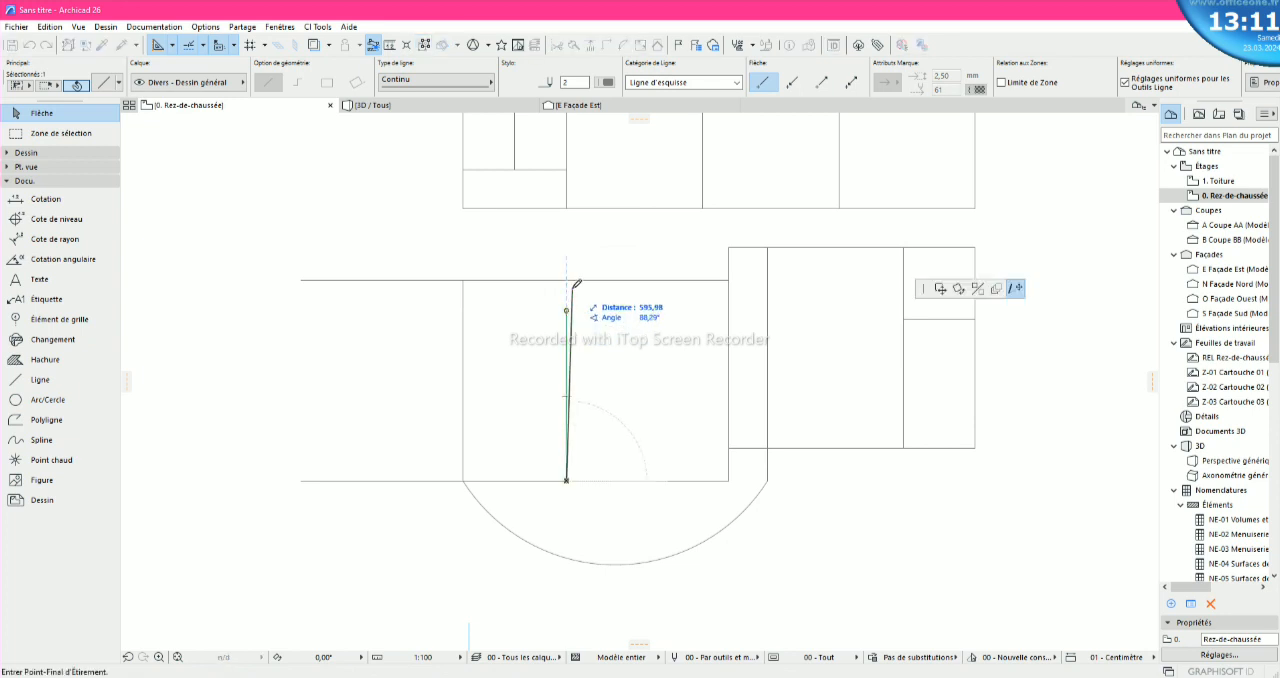
click(566, 280)
click(597, 443)
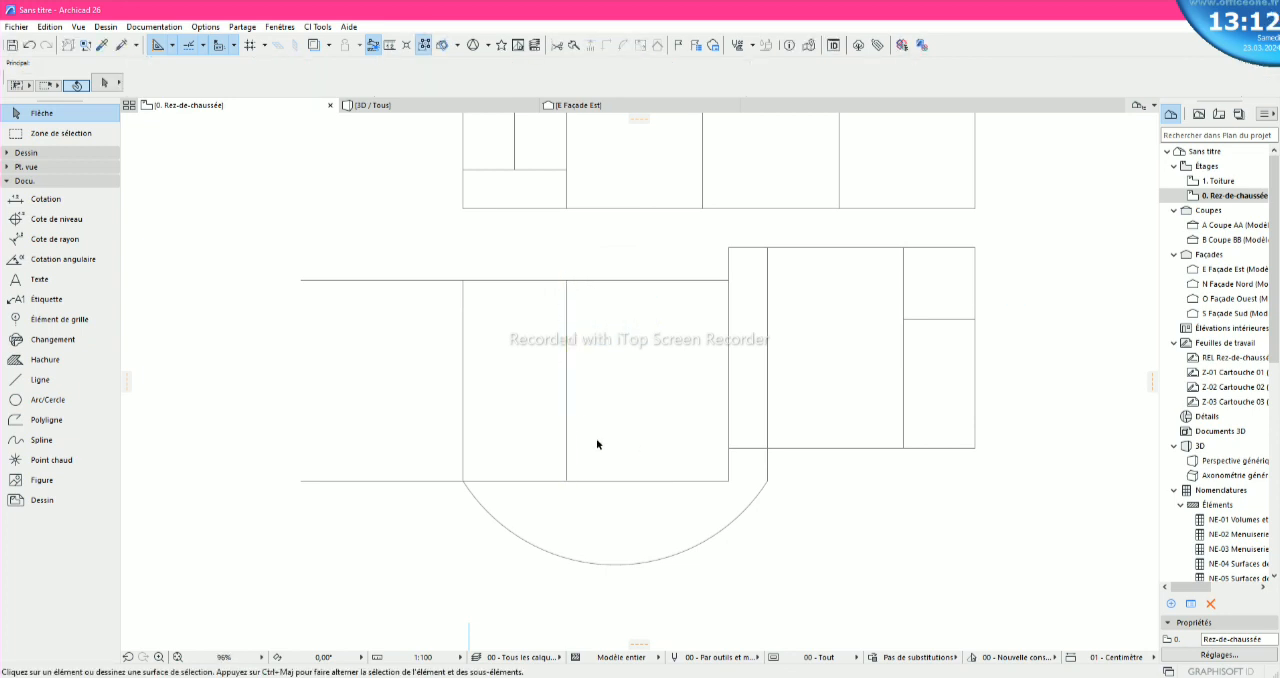
- Add a chain dimension just above the block's bottom edge, from its left corner through the partition to its right corner
click(48, 199)
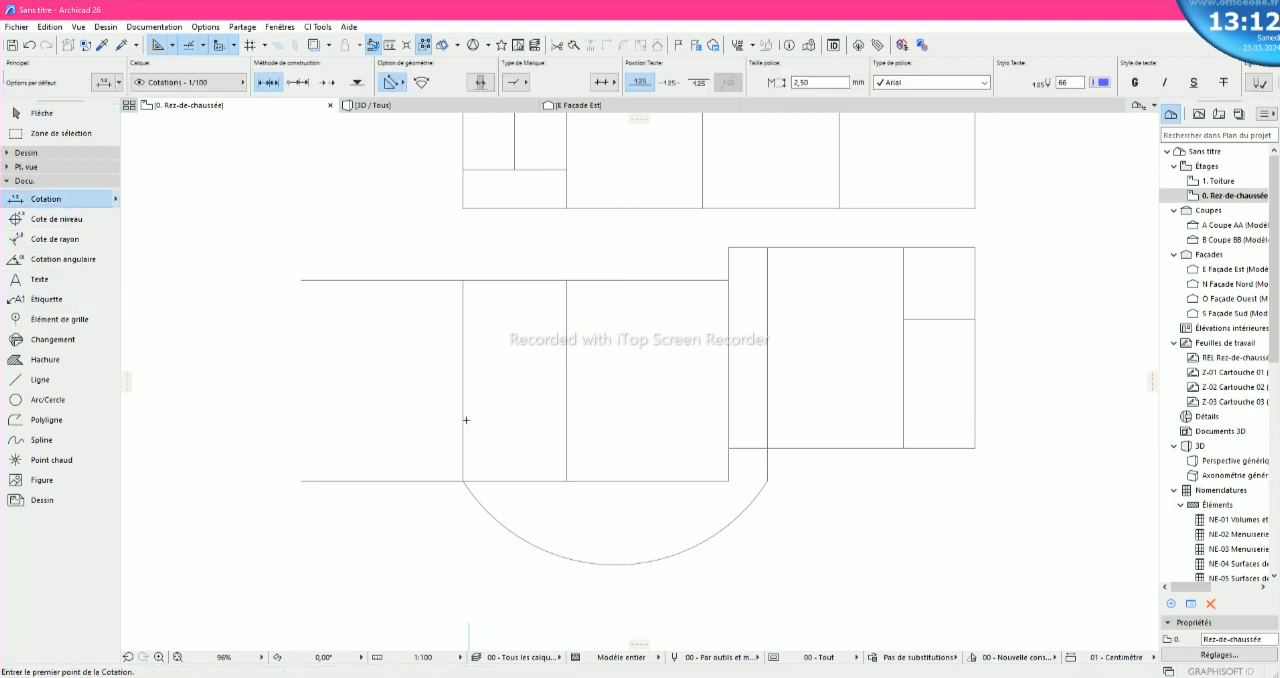
click(463, 480)
click(566, 480)
click(729, 480)
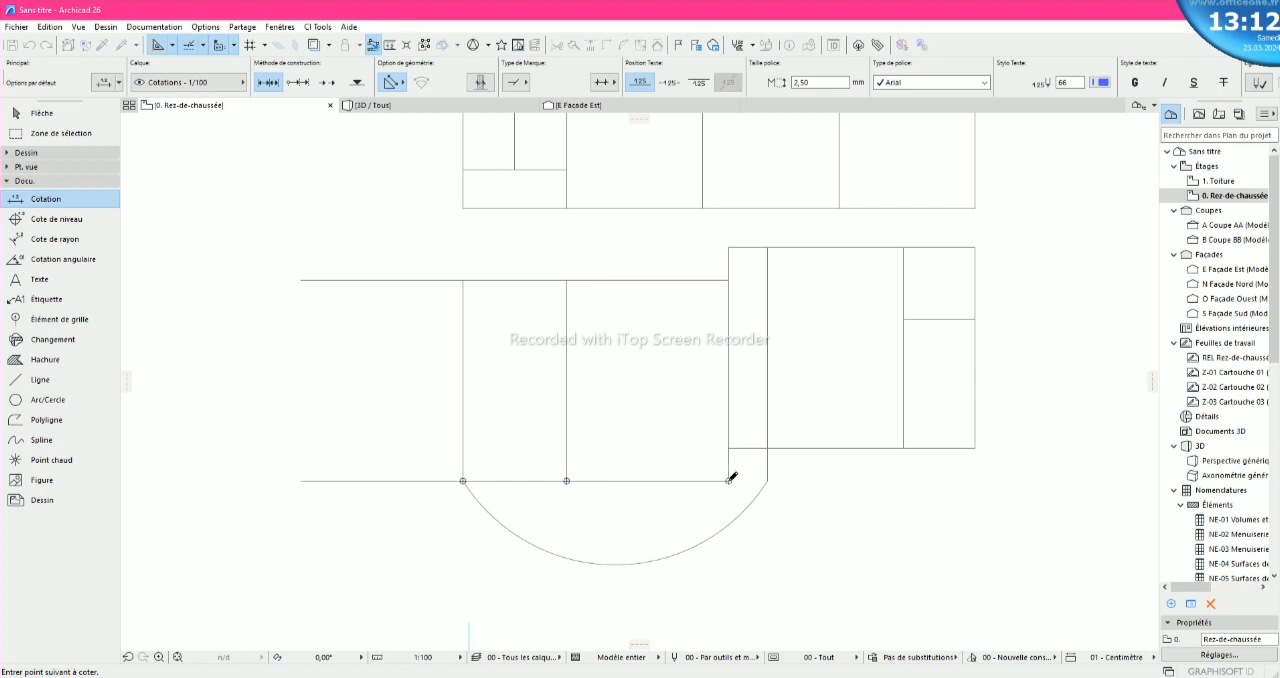
right_click(731, 480)
click(750, 563)
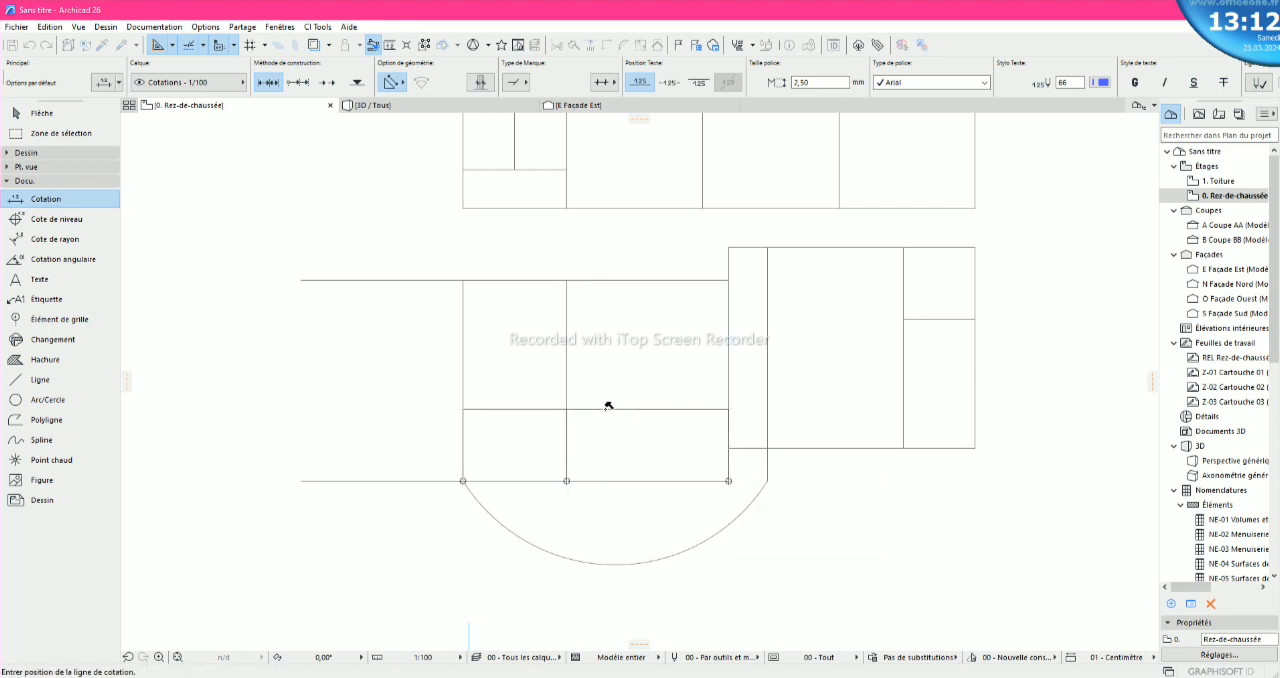
click(590, 455)
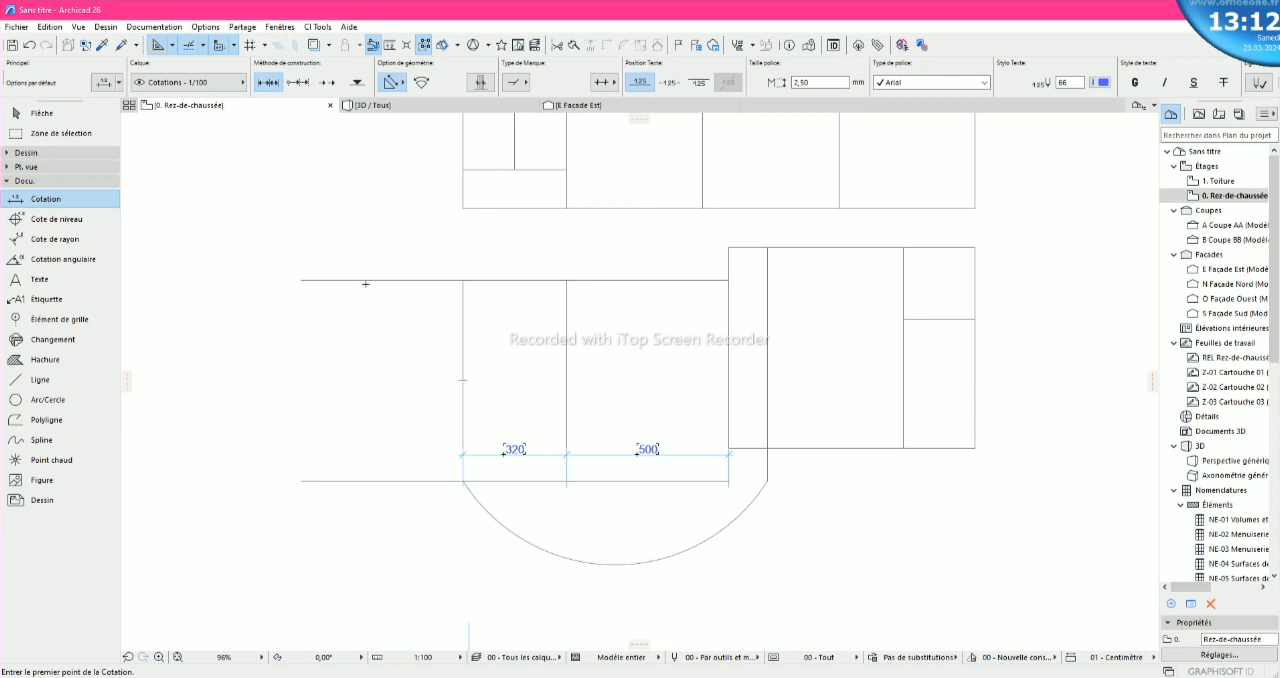
key(Escape)
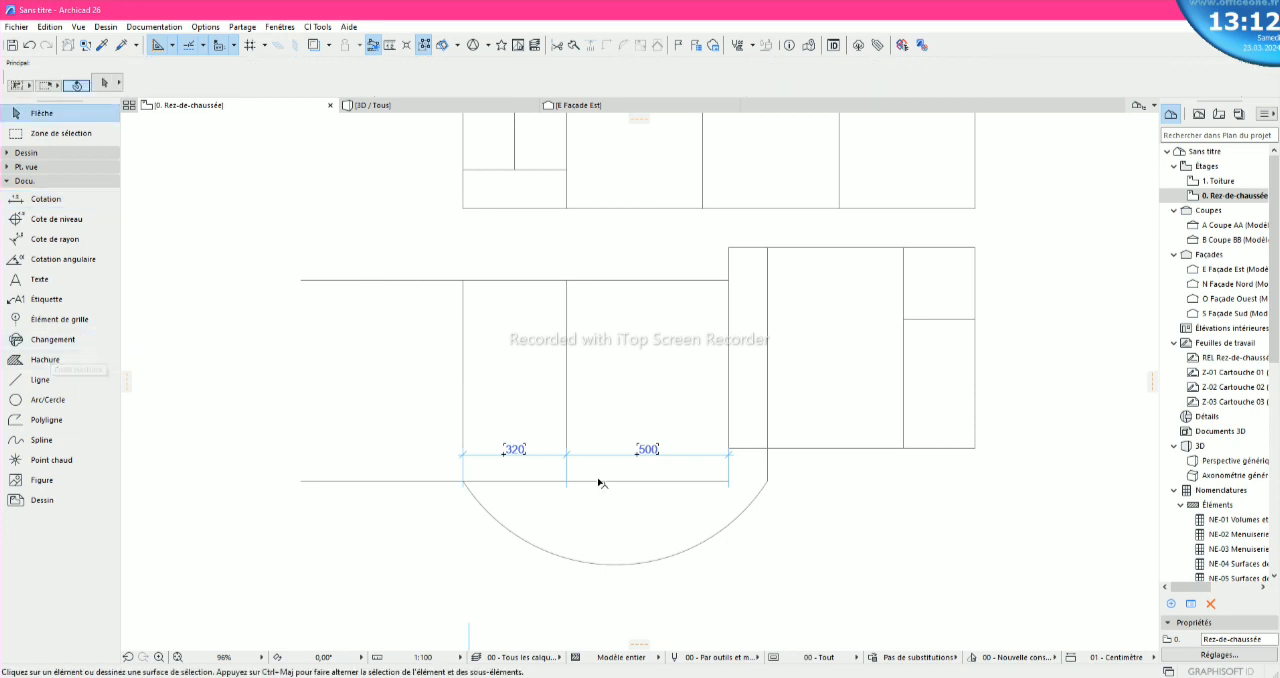
- Dimension the full height of the block's left vertical side, placing the dimension line just outside it
click(42, 199)
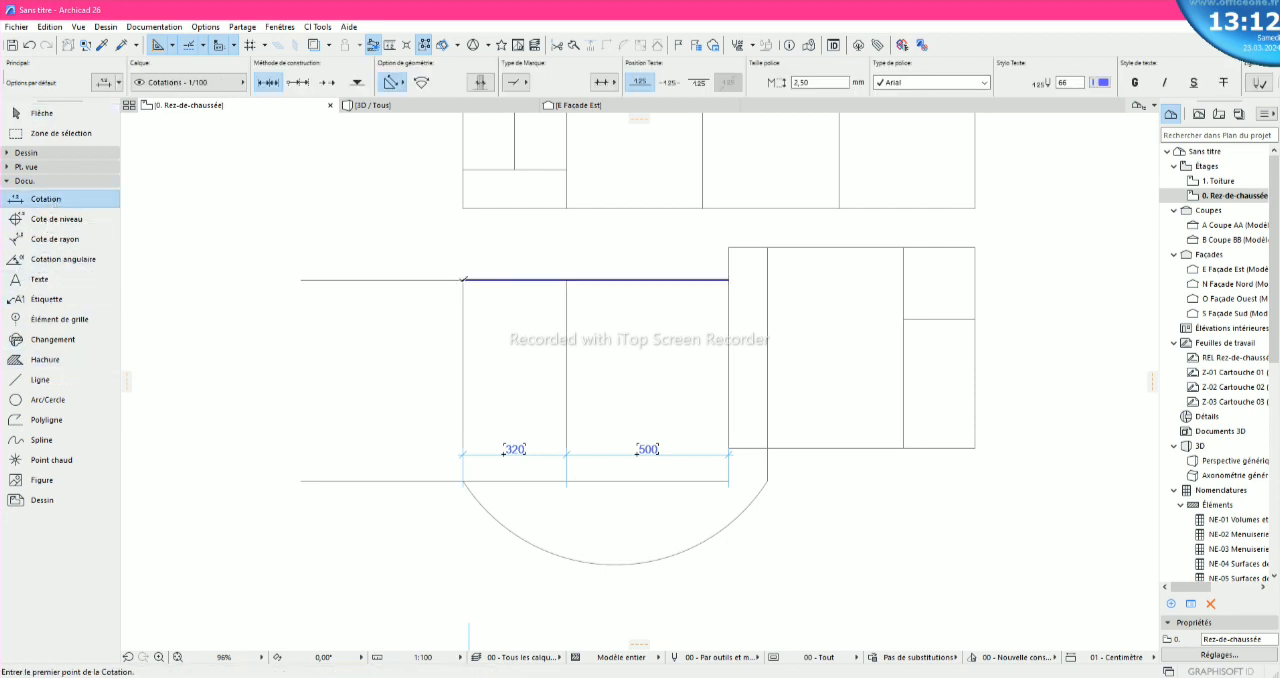
click(463, 280)
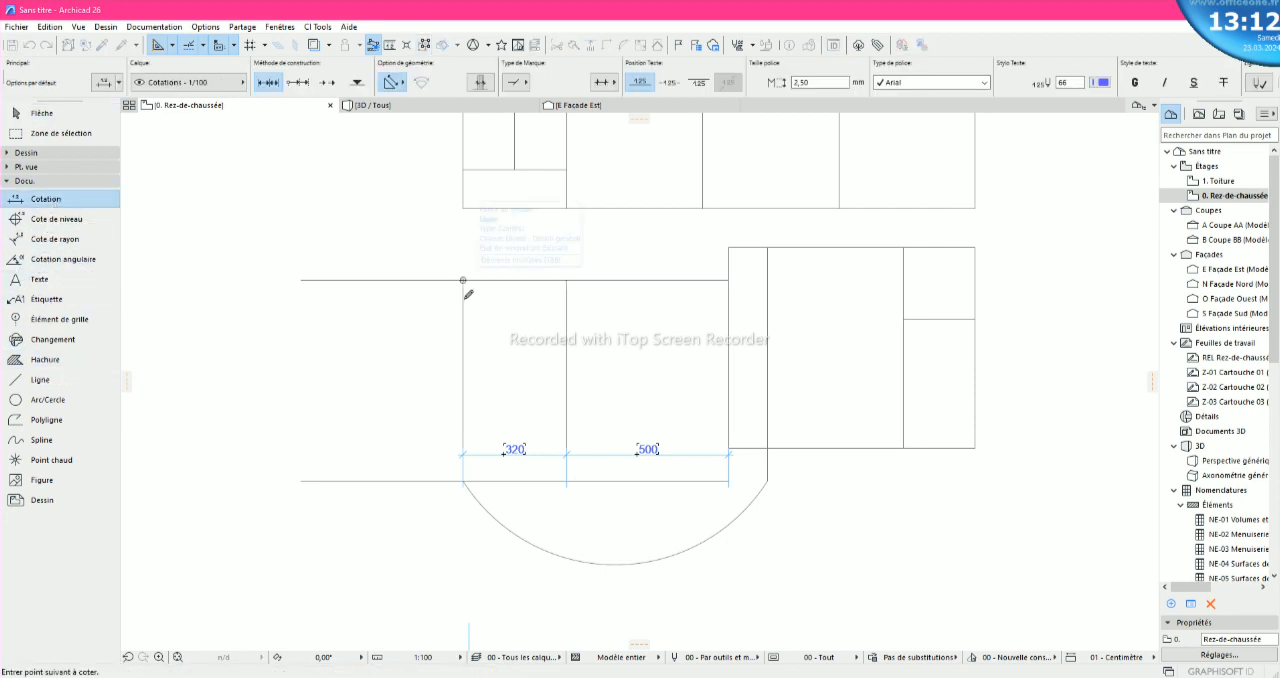
right_click(463, 478)
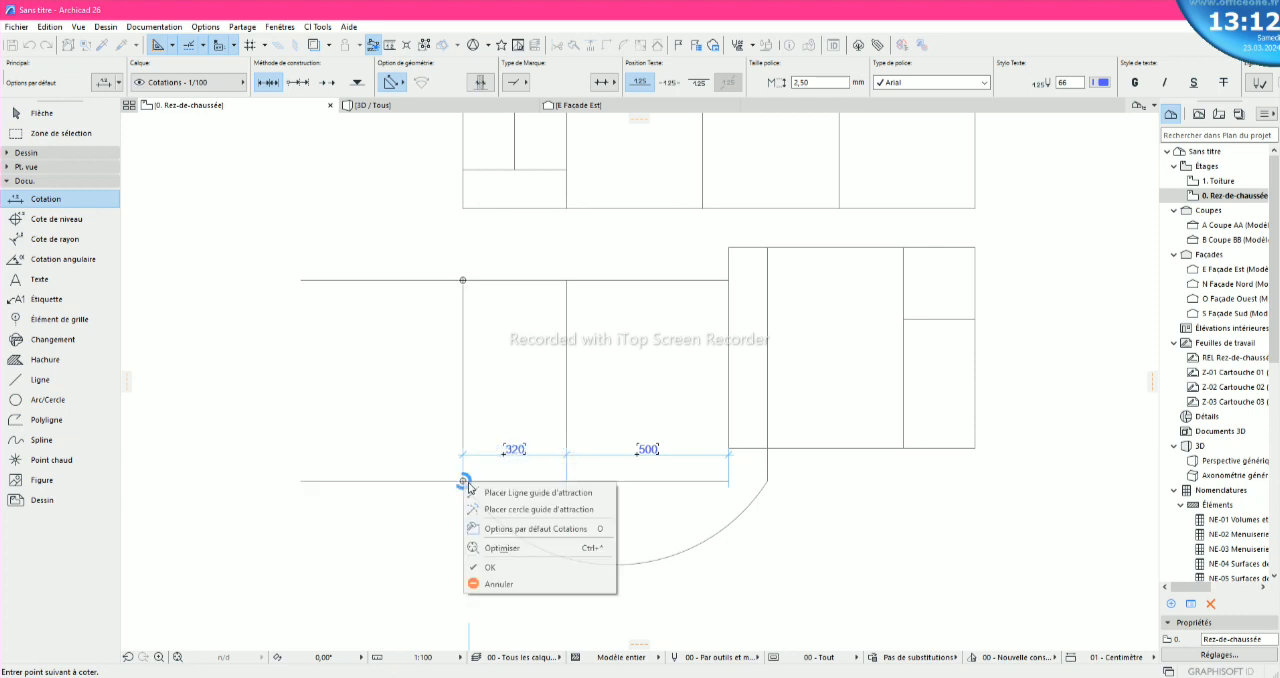
click(491, 582)
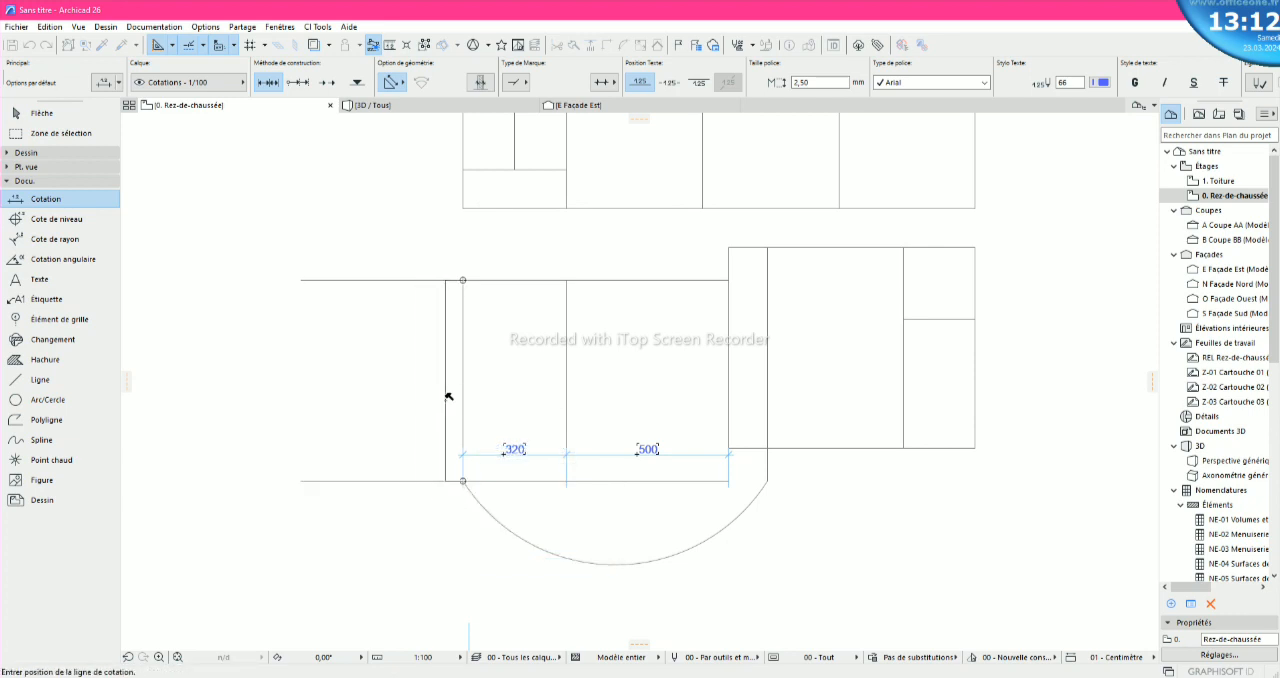
click(448, 397)
scroll(445, 380, up, 4)
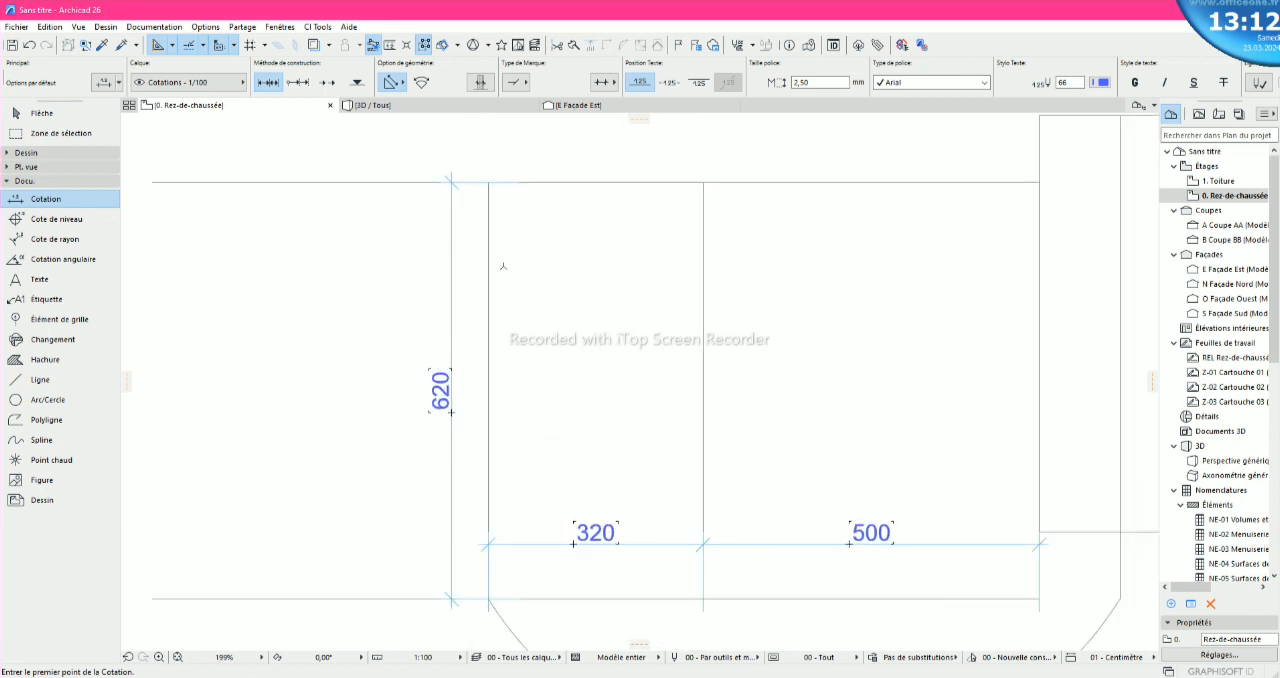
scroll(494, 374, down, 2)
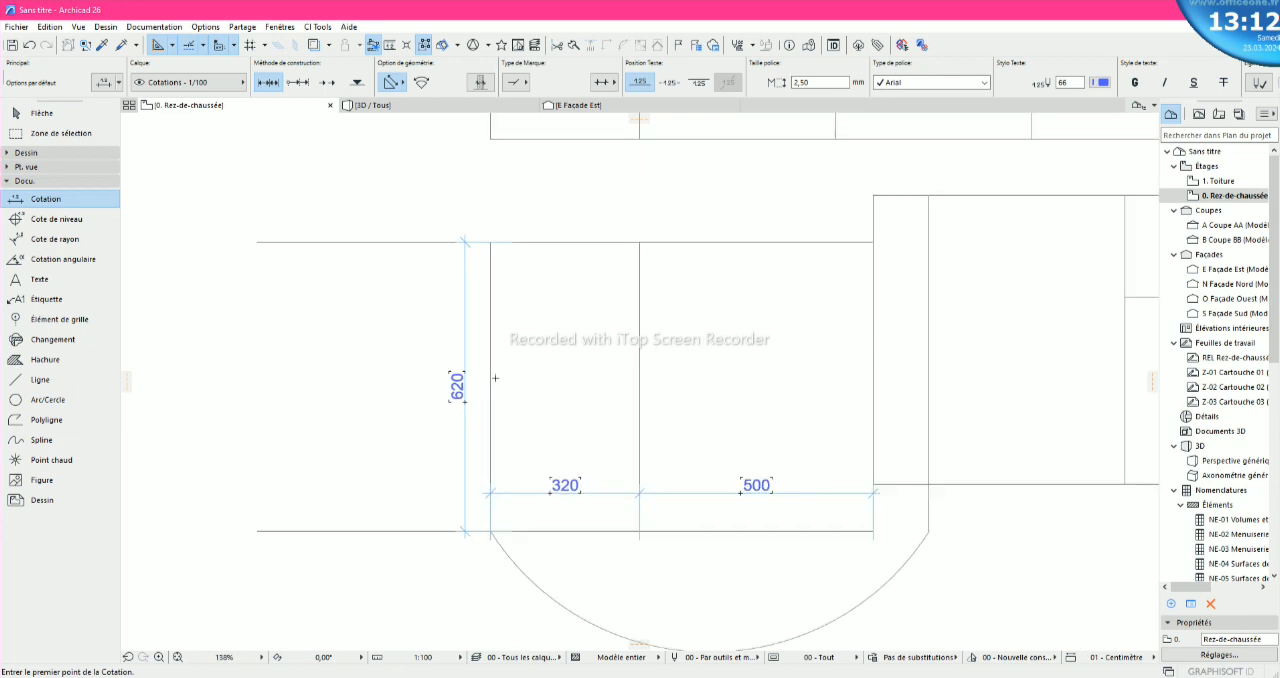
scroll(494, 378, down, 2)
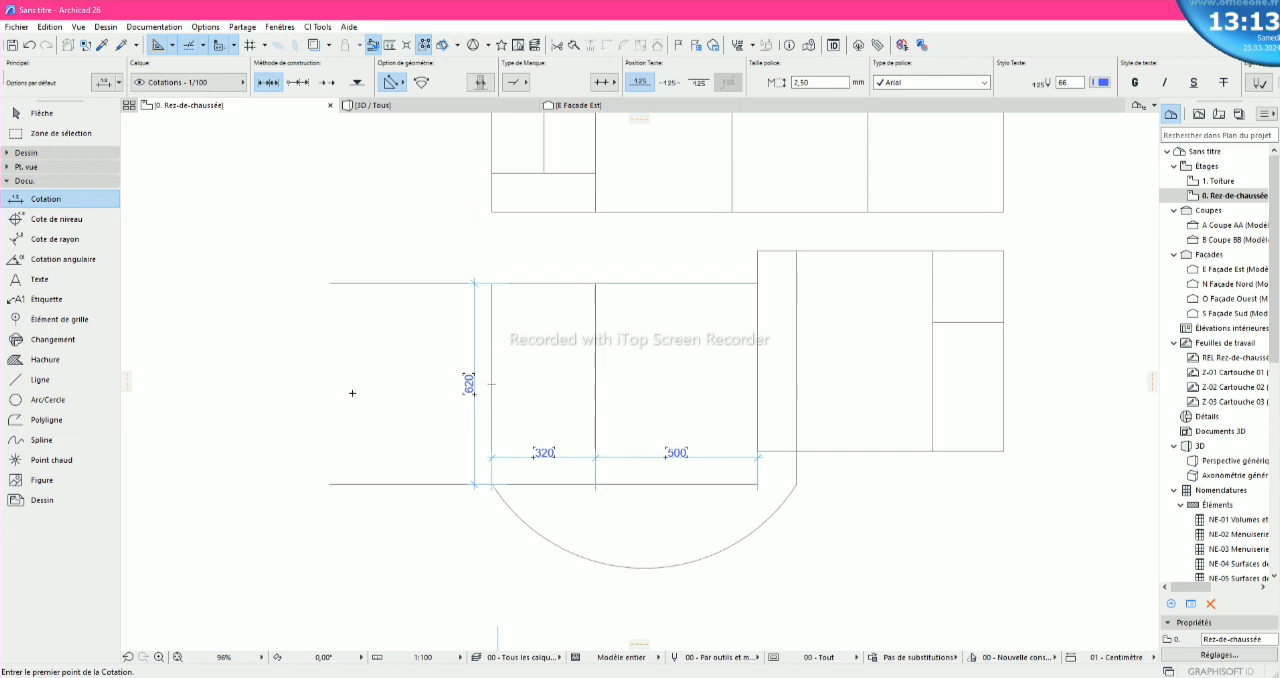
- Draw a polyline from the midpoint of the block's left side 500 to the left, then up to the upper horizontal line's free end
click(45, 379)
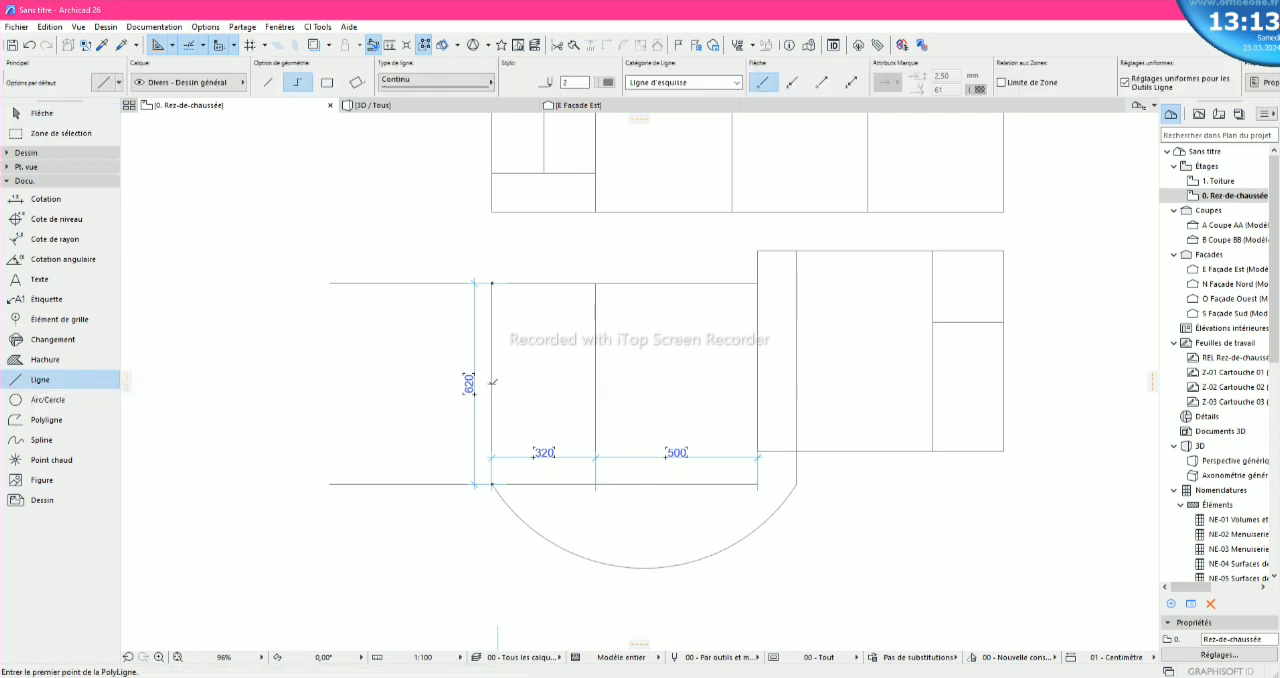
click(492, 382)
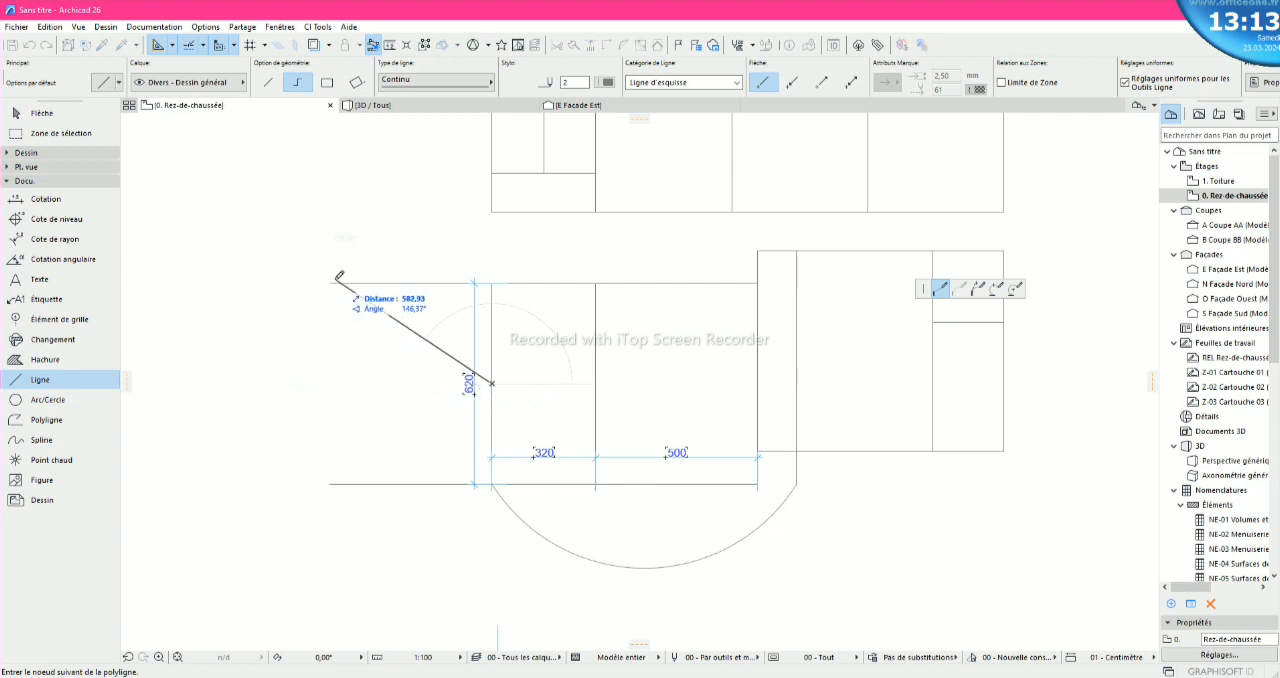
click(331, 382)
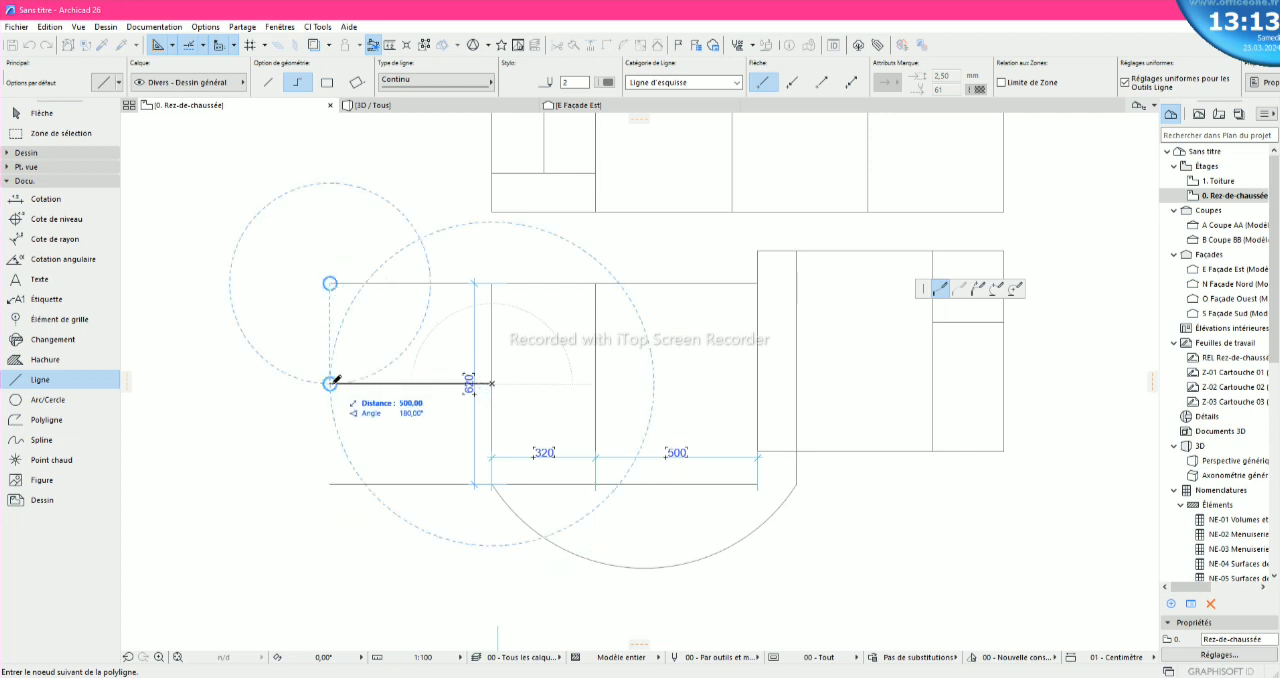
click(331, 282)
right_click(331, 283)
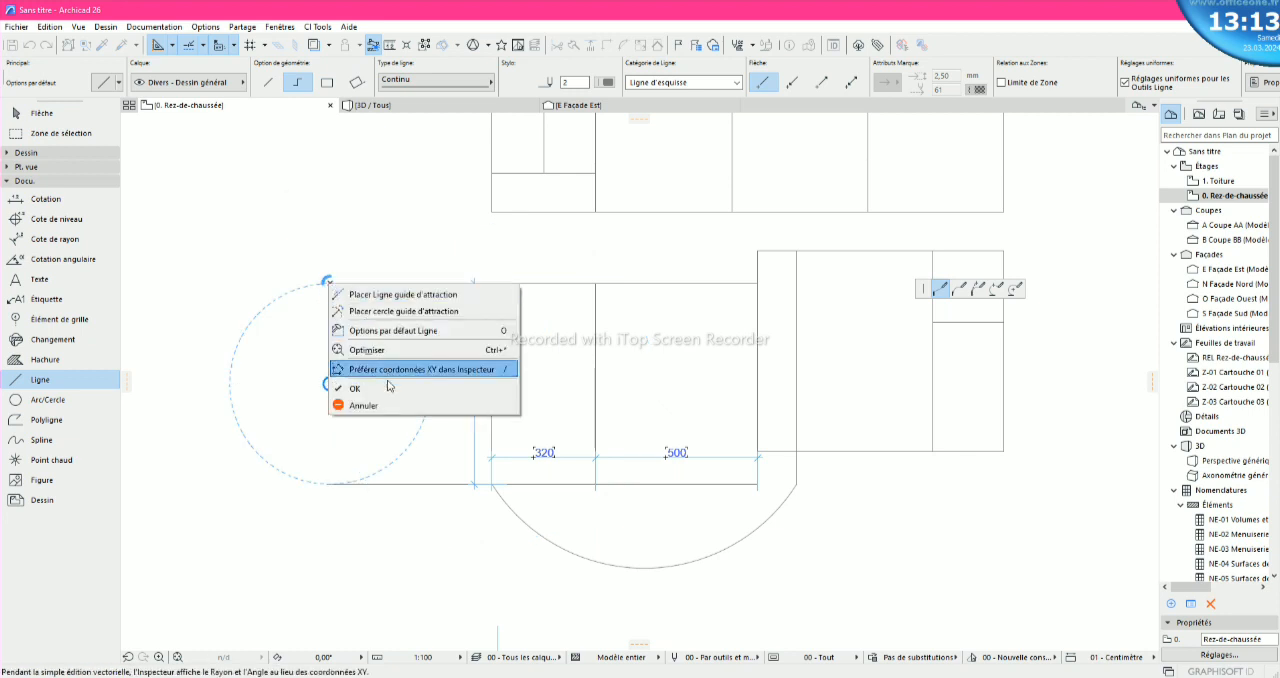
click(390, 390)
key(Escape)
scroll(387, 441, up, 3)
scroll(387, 442, down, 1)
scroll(386, 441, down, 1)
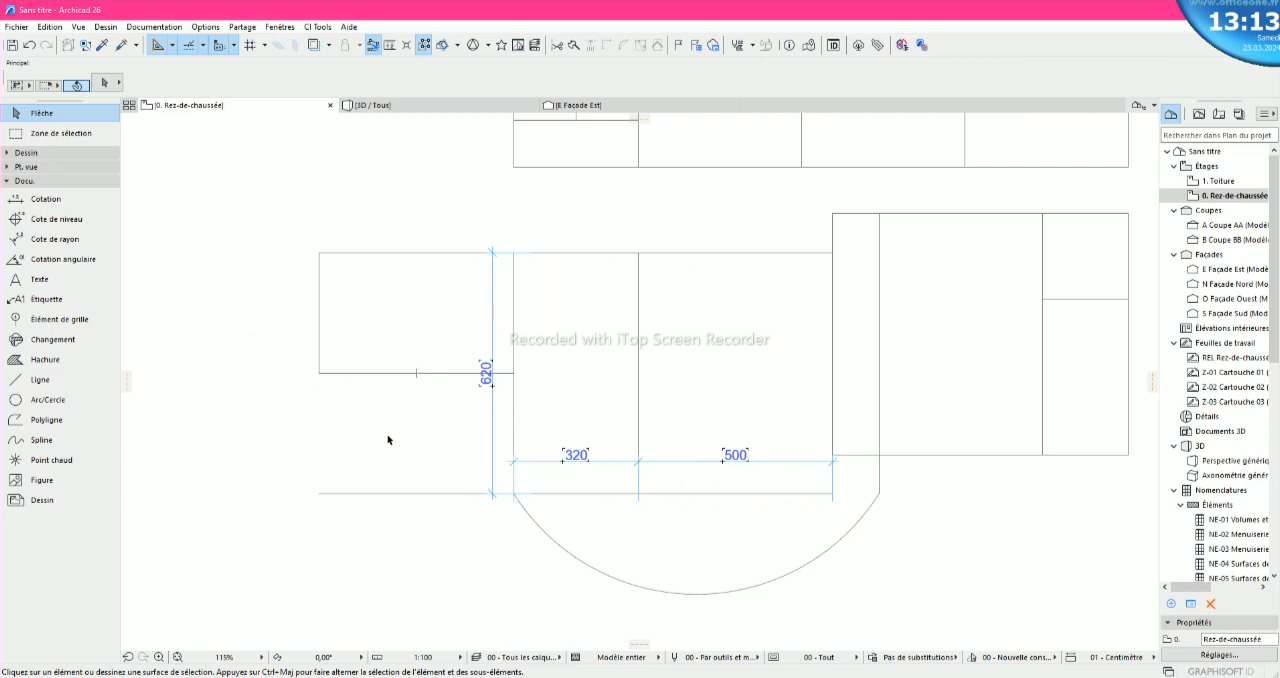
- Delete the overall height dimension beside the block's left vertical side
scroll(388, 440, down, 2)
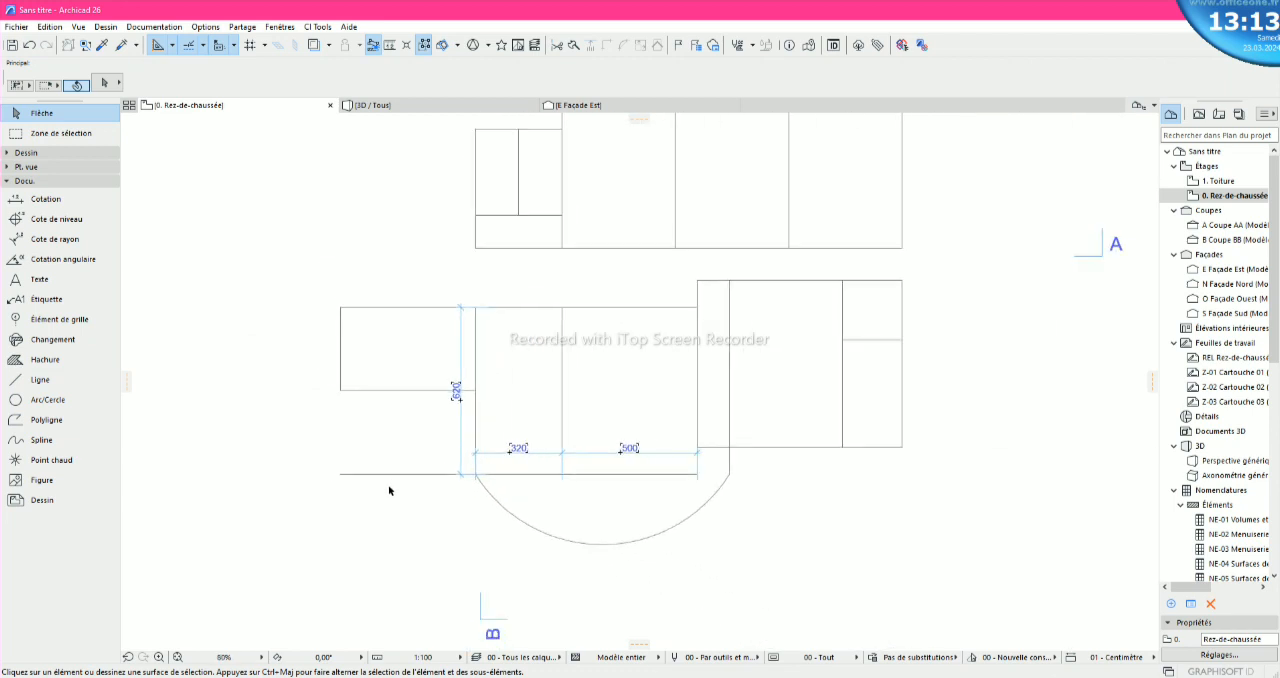
scroll(390, 490, up, 2)
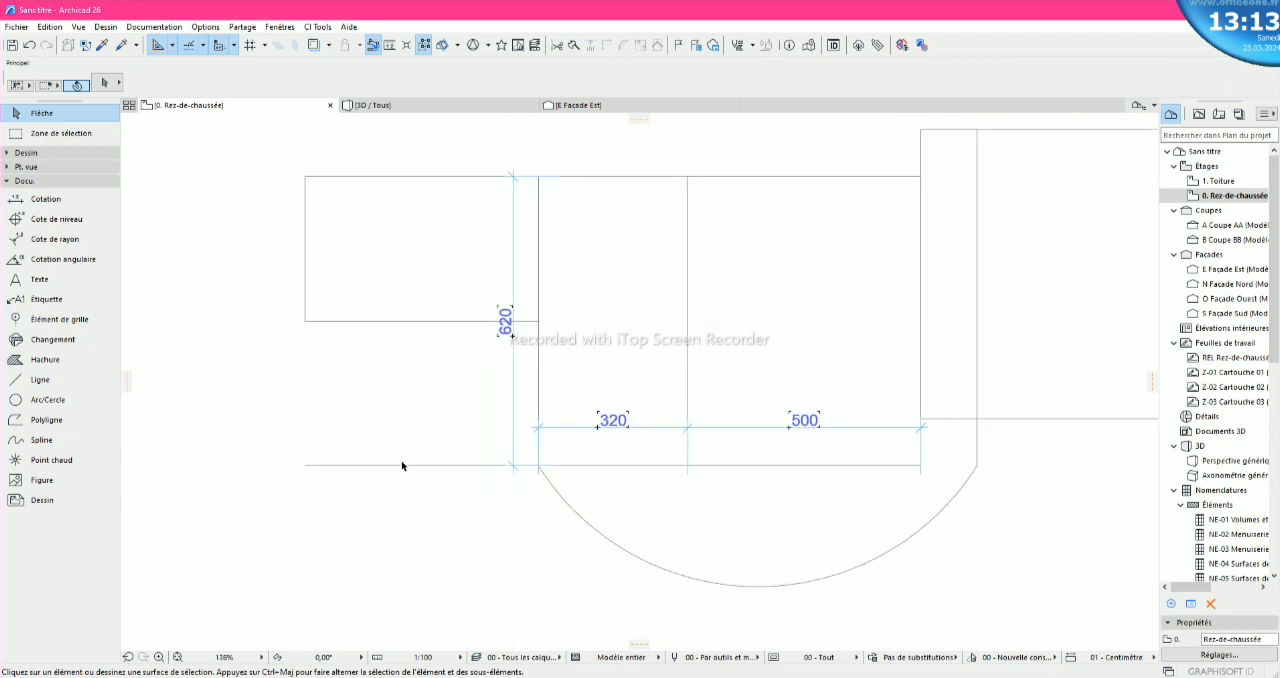
click(505, 332)
key(Delete)
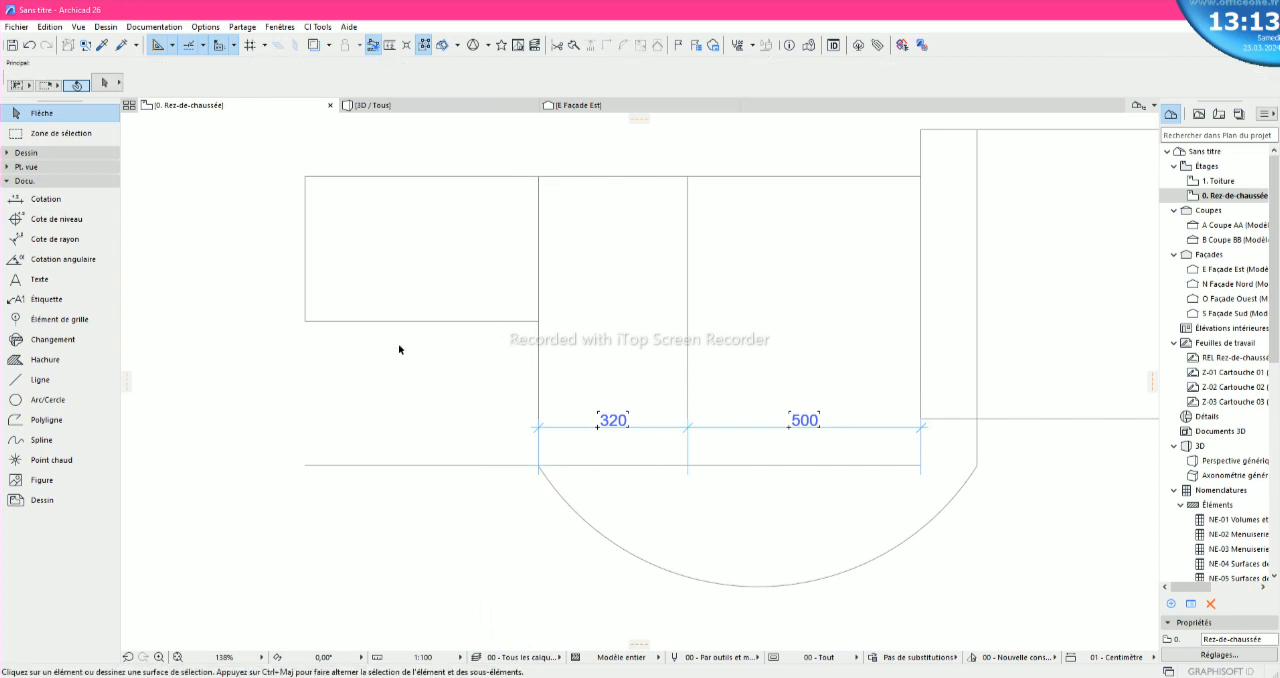
- Add a vertical chain dimension along the block's left side, from the top corner through the middle horizontal line to the bottom corner
click(45, 199)
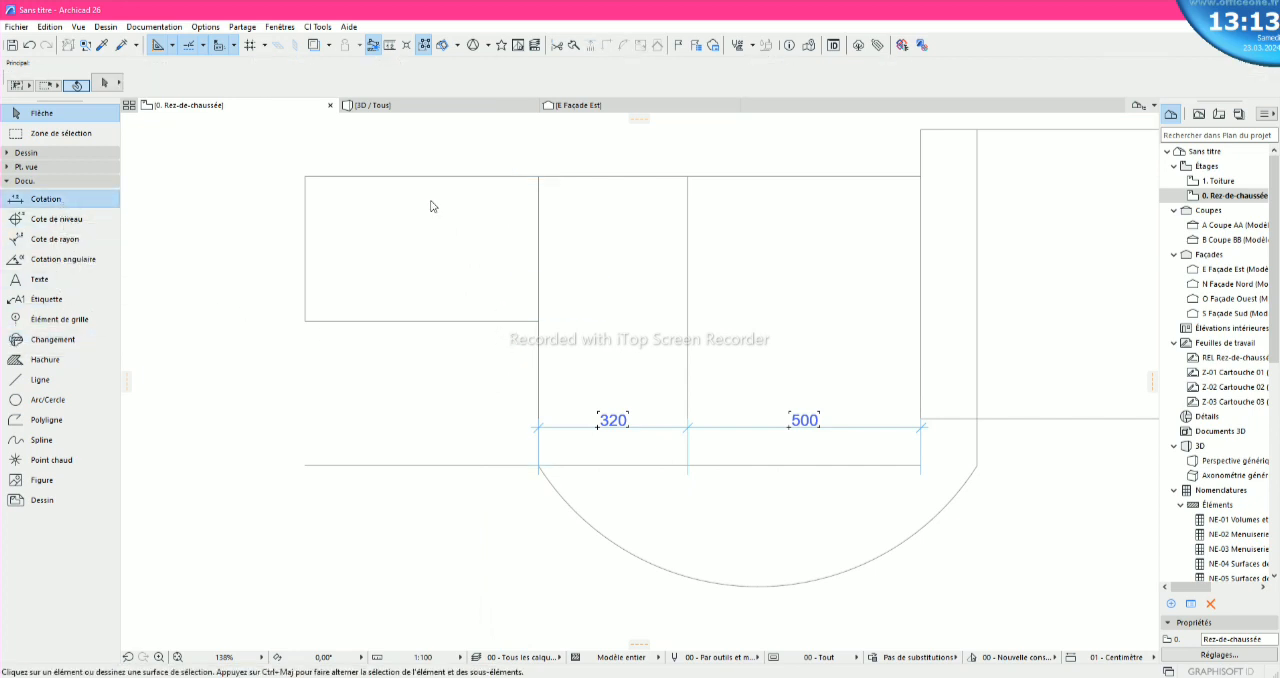
click(539, 177)
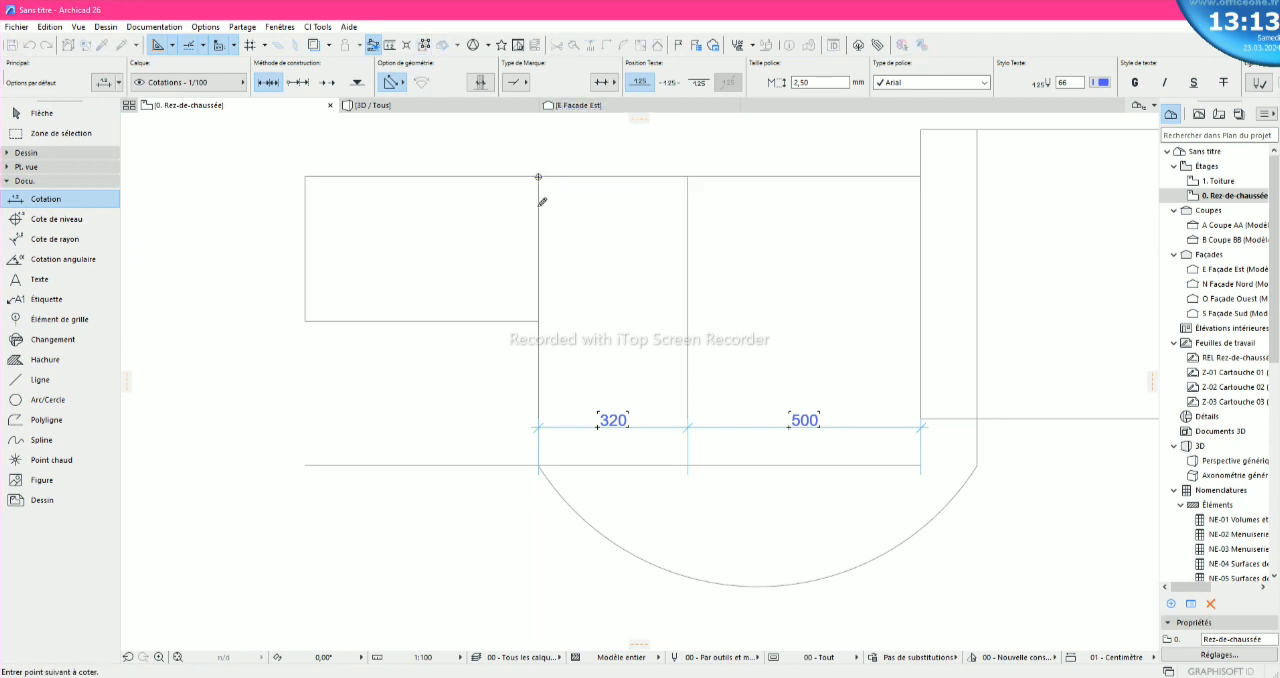
click(537, 321)
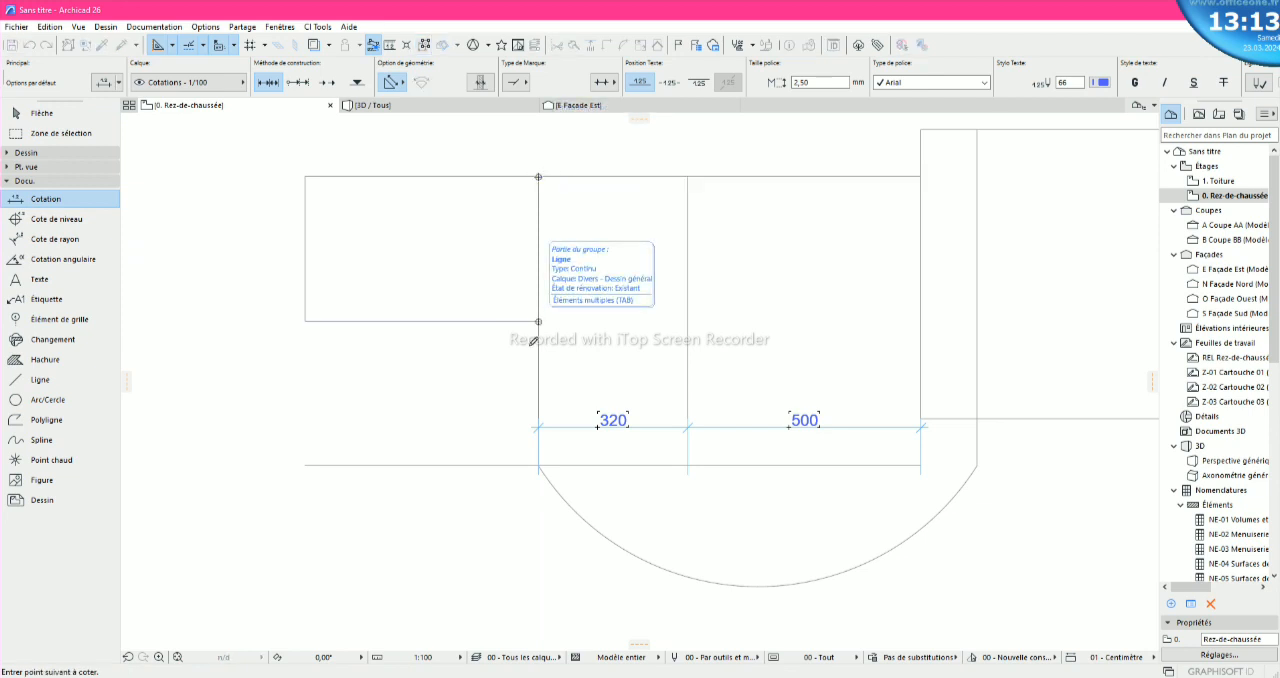
click(538, 465)
right_click(541, 465)
click(563, 551)
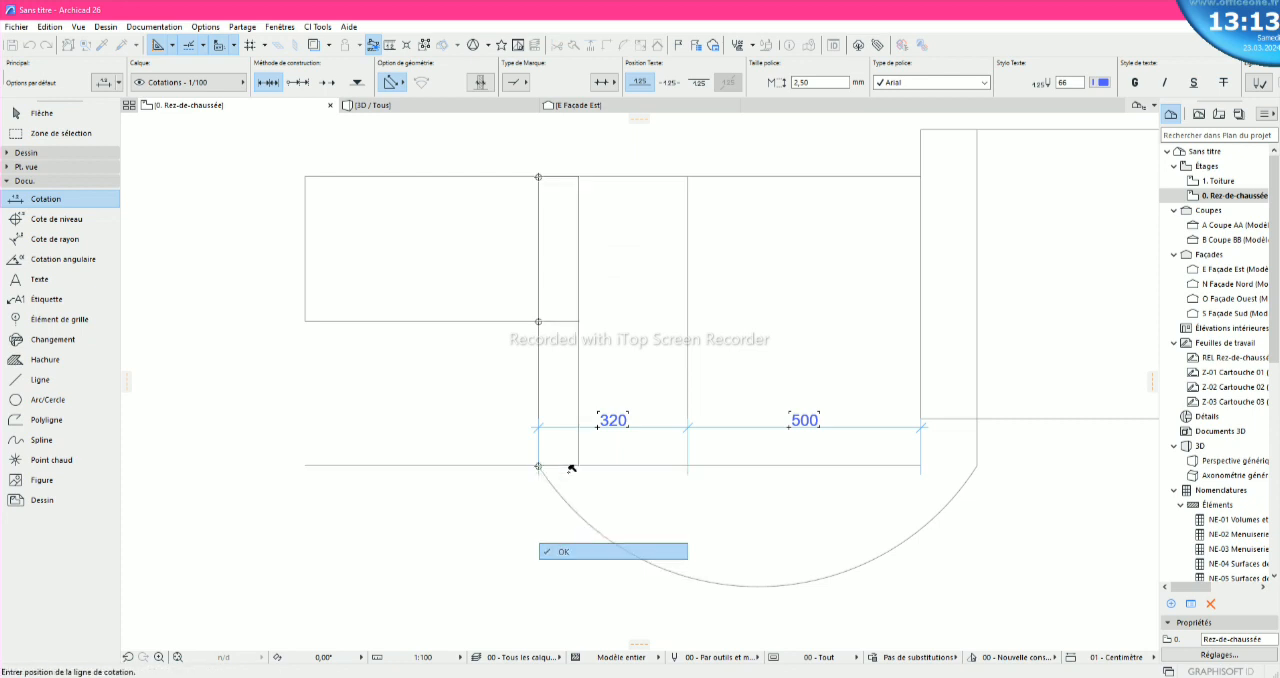
click(520, 310)
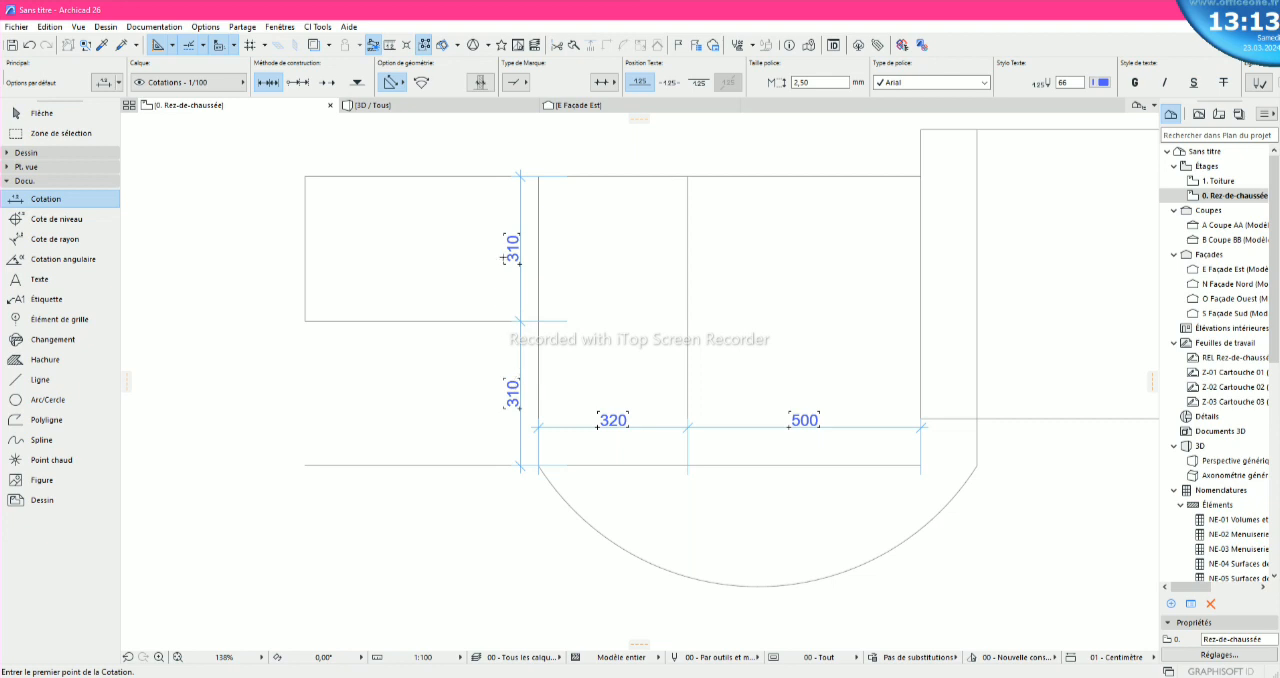
scroll(517, 410, down, 3)
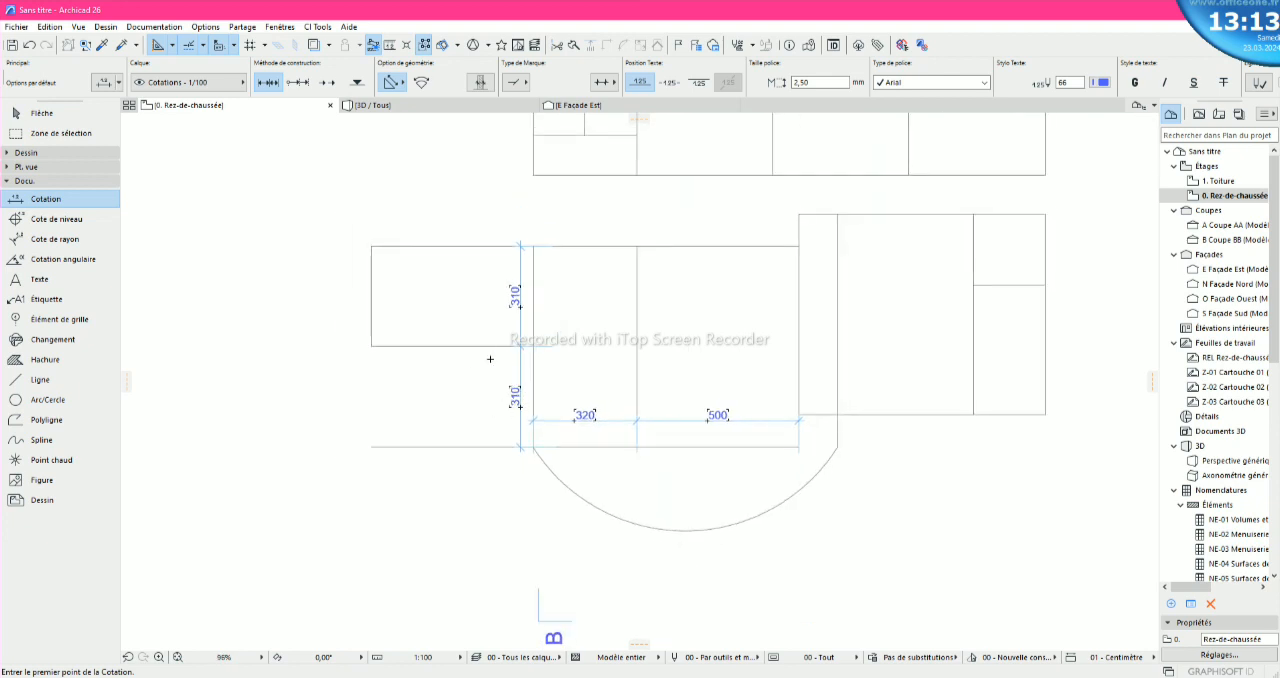
- Delete both segments of the vertical chain dimension along the block's left side
key(Escape)
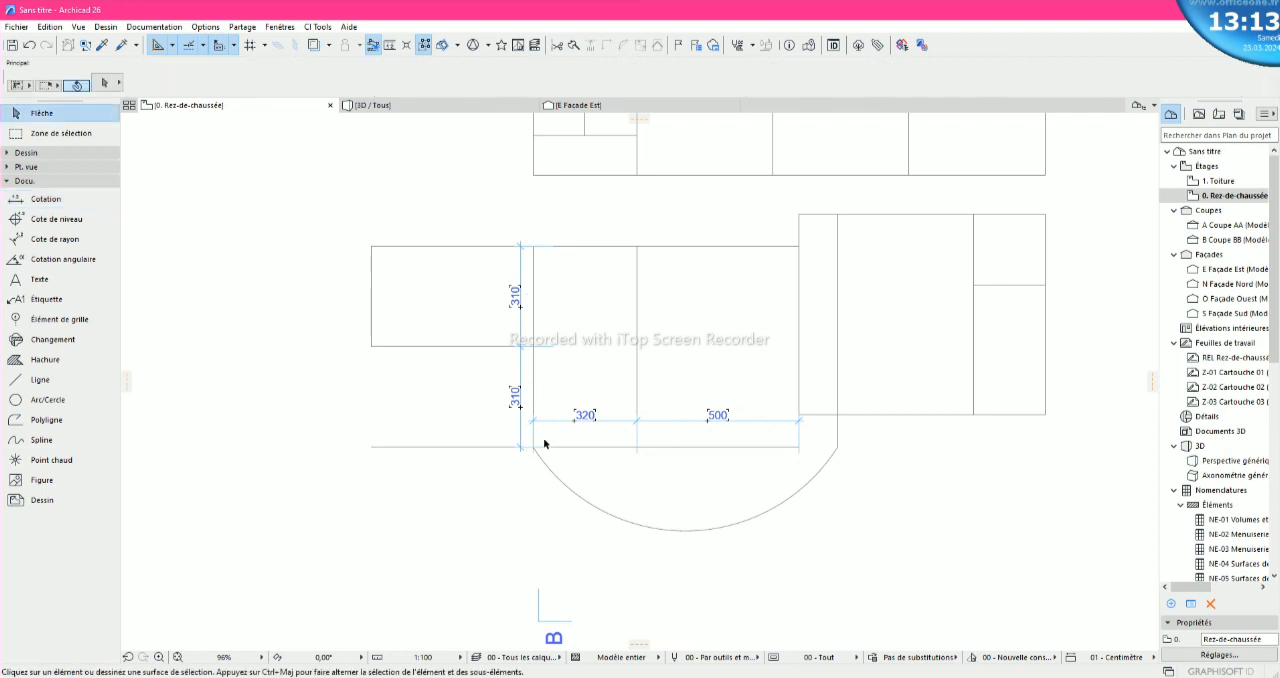
scroll(545, 442, down, 5)
scroll(545, 442, up, 4)
scroll(545, 442, up, 4)
scroll(546, 440, down, 6)
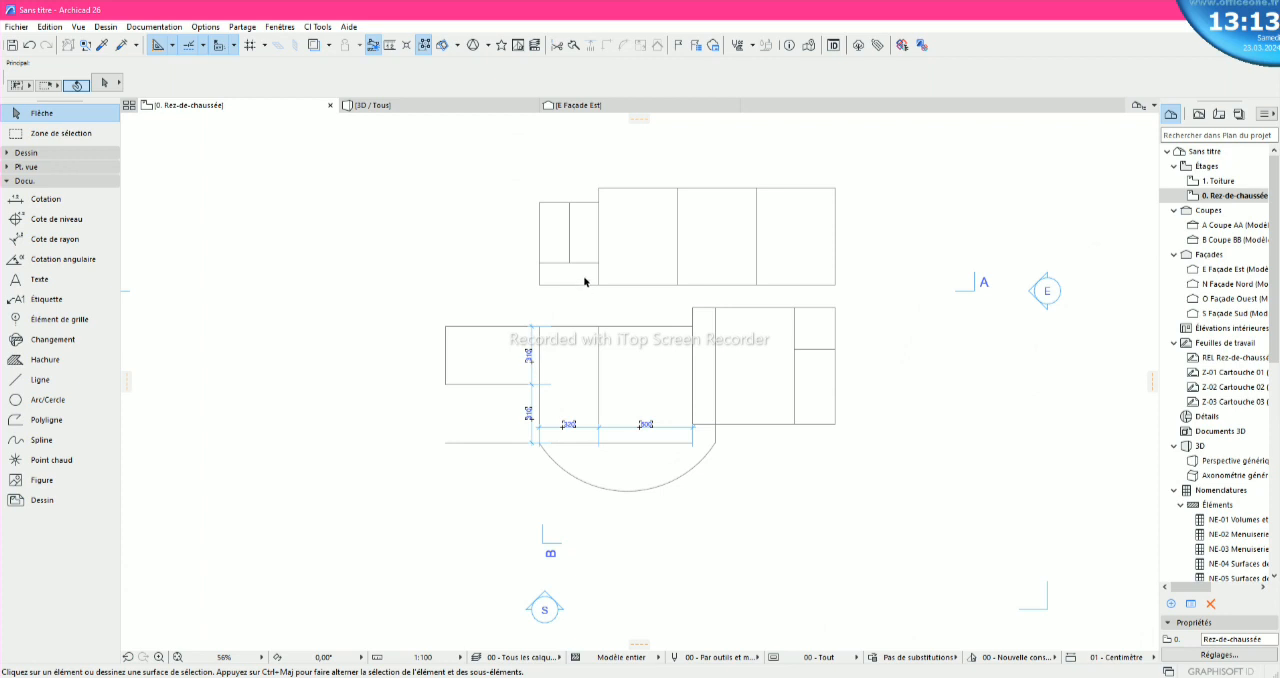
scroll(548, 424, up, 5)
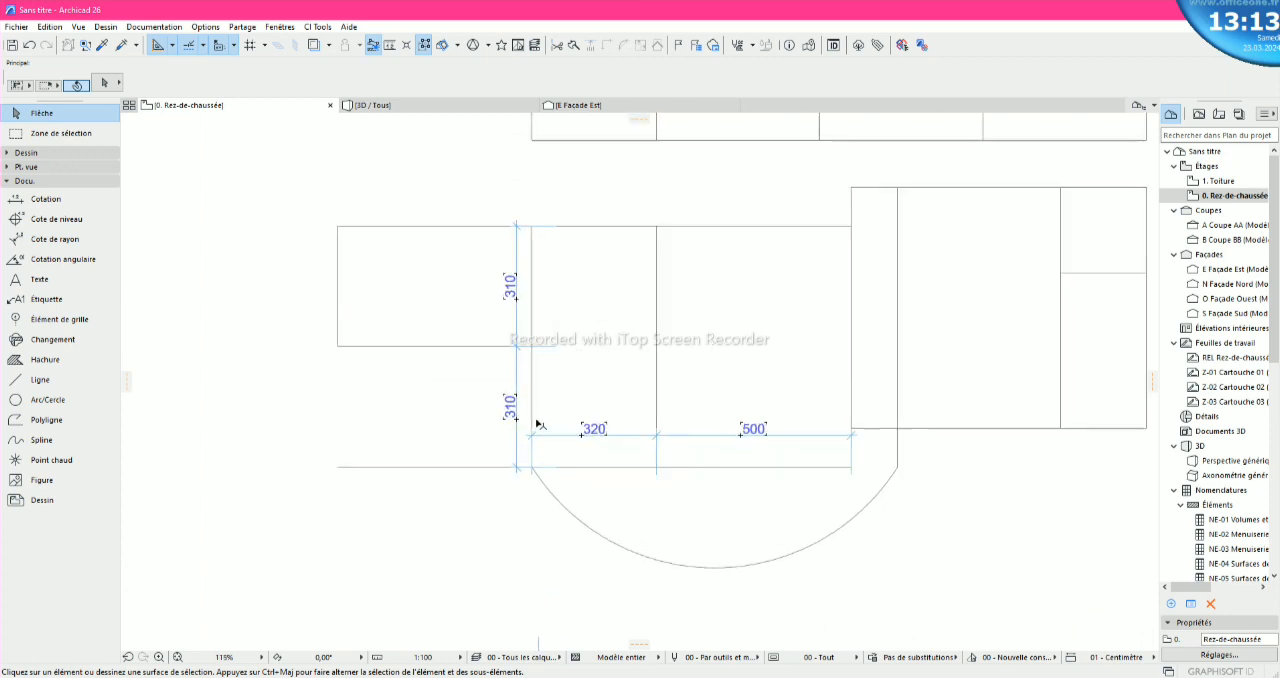
click(511, 406)
key(Delete)
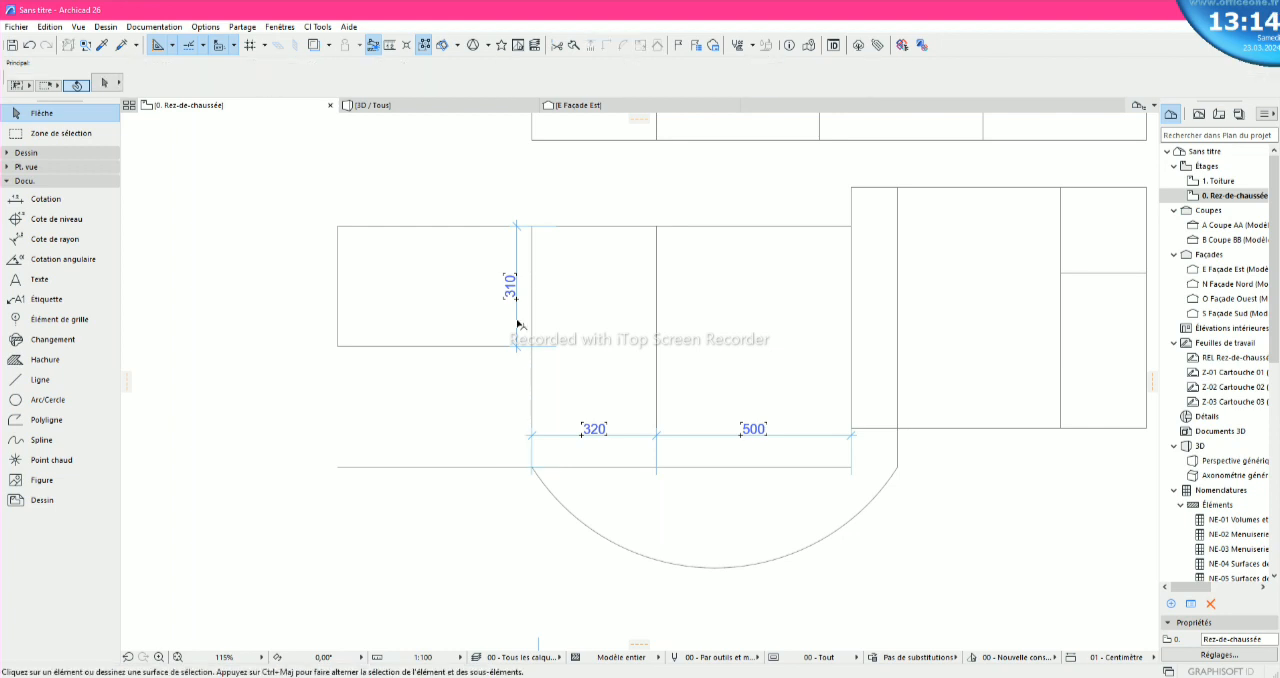
click(512, 289)
key(Delete)
- Delete the two horizontal dimensions just above the block's lower edge
click(600, 433)
key(Delete)
click(743, 435)
key(Delete)
scroll(741, 438, down, 5)
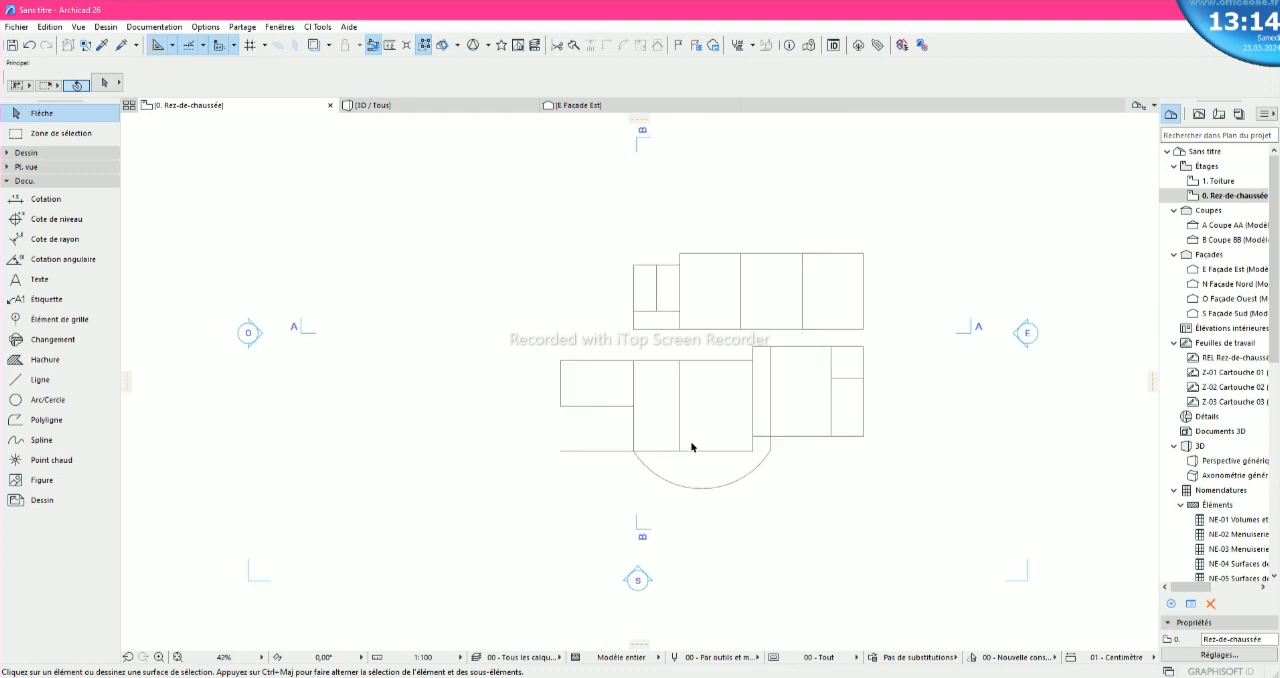
scroll(911, 322, up, 3)
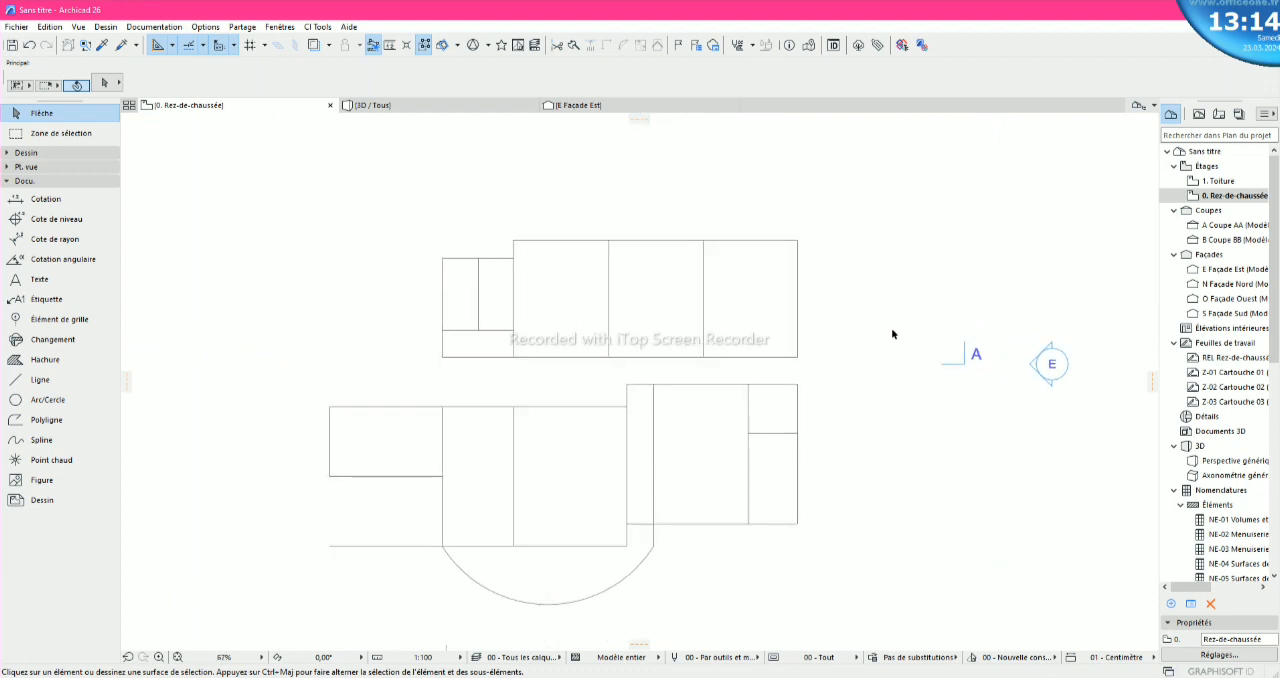